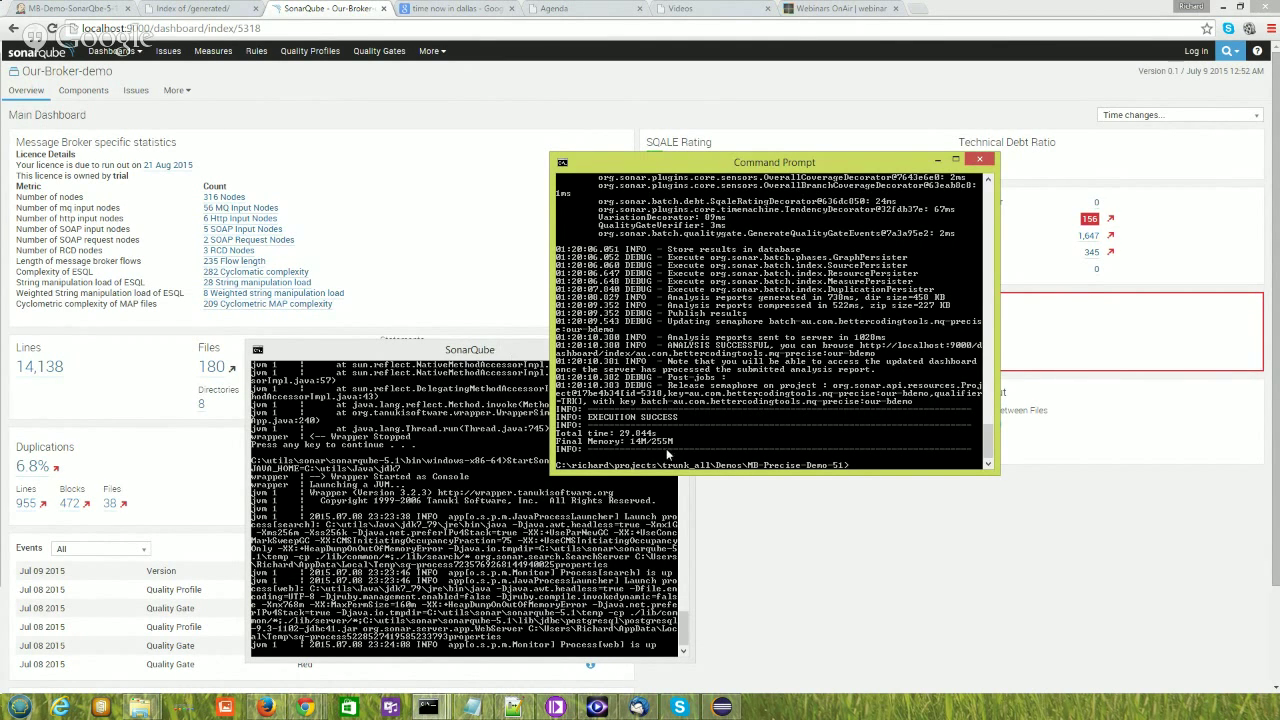
# Step: Open the Our-Broker-demo project dashboard from the home page and review its Message Broker specific statistics
pyautogui.click(44, 54)
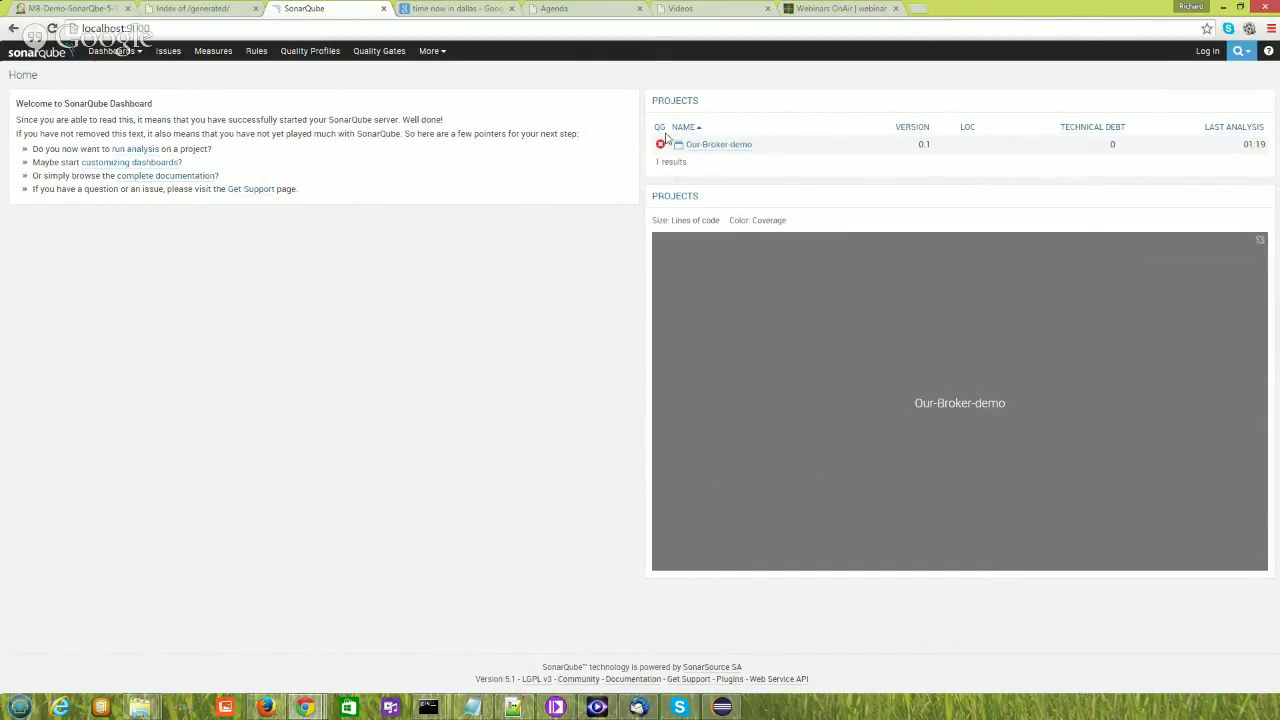
pyautogui.click(731, 147)
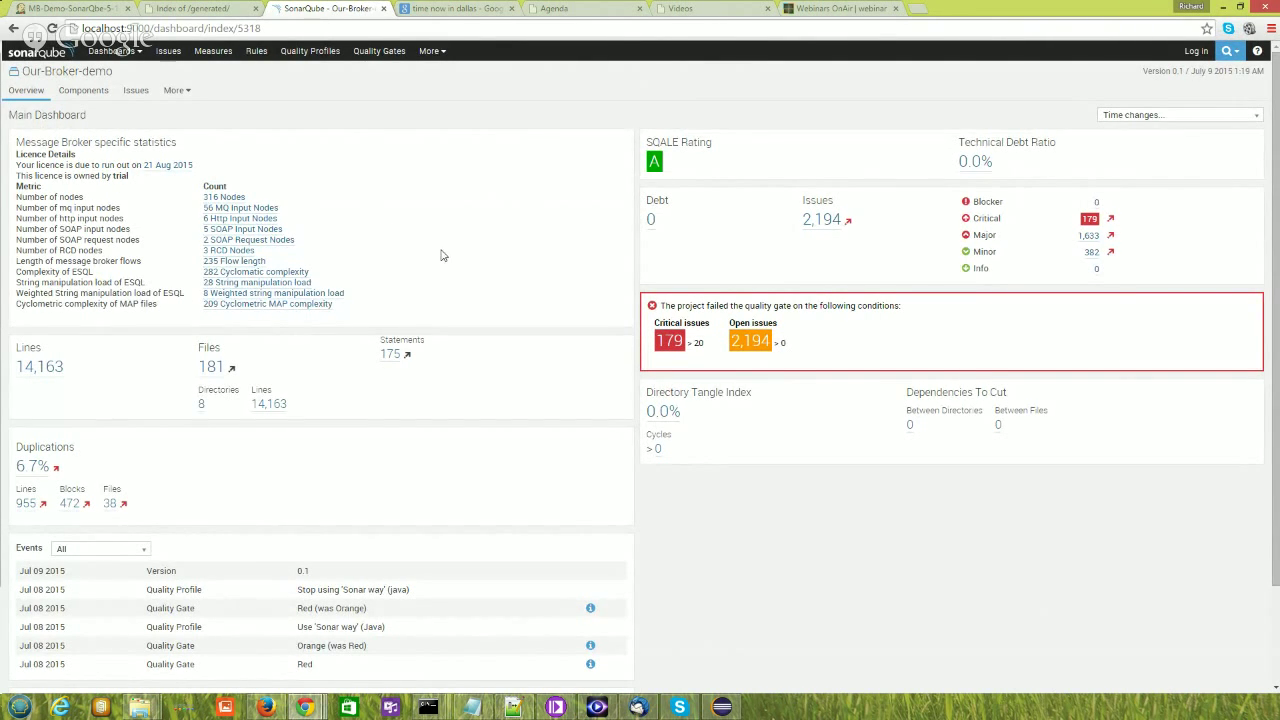
pyautogui.moveTo(398, 318); pyautogui.dragTo(406, 279)
pyautogui.click(409, 296)
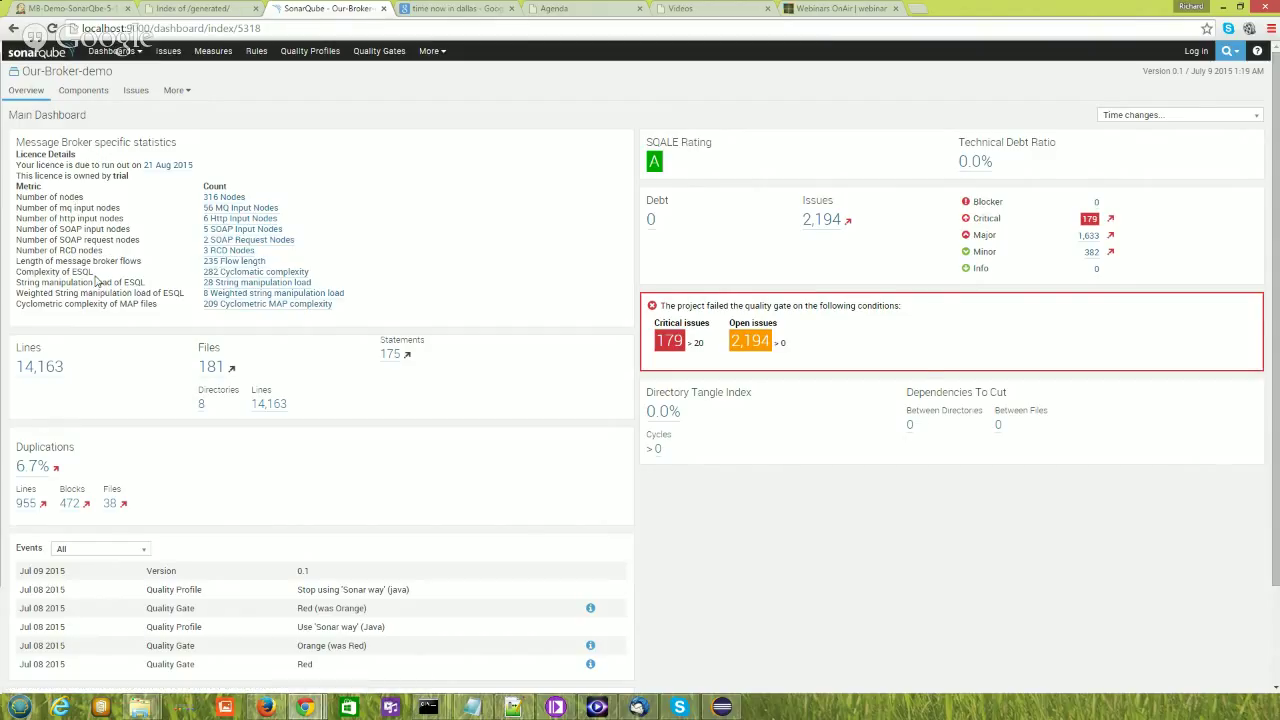
# Step: Drill down into the ESQL cyclomatic complexity metric and open the most complex file, AirlineXML.esql
pyautogui.click(238, 272)
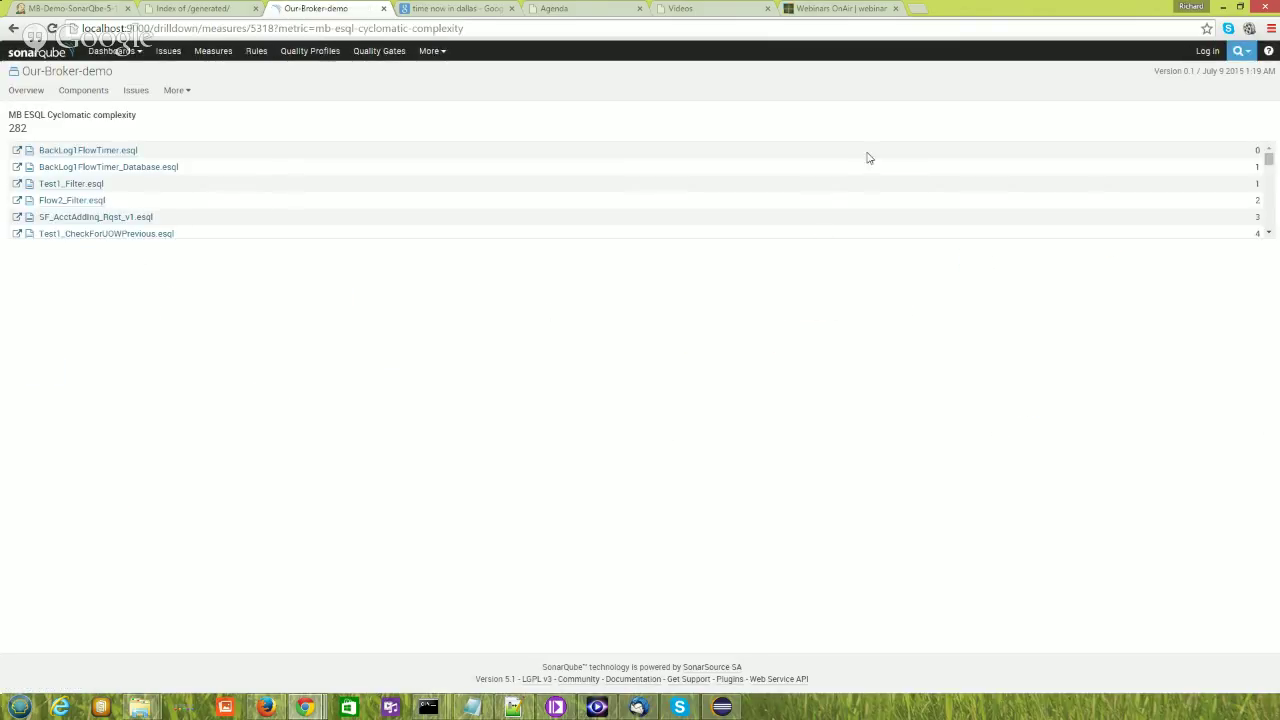
pyautogui.moveTo(1270, 163); pyautogui.dragTo(1269, 226)
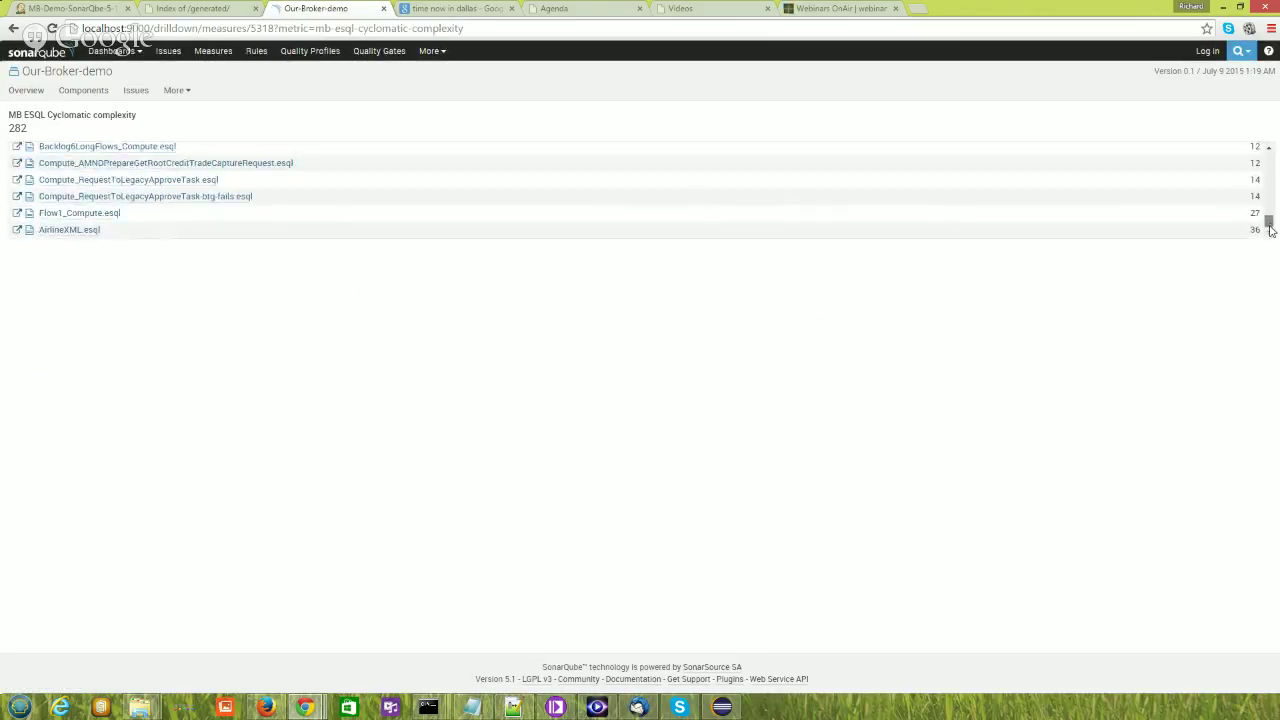
pyautogui.click(72, 230)
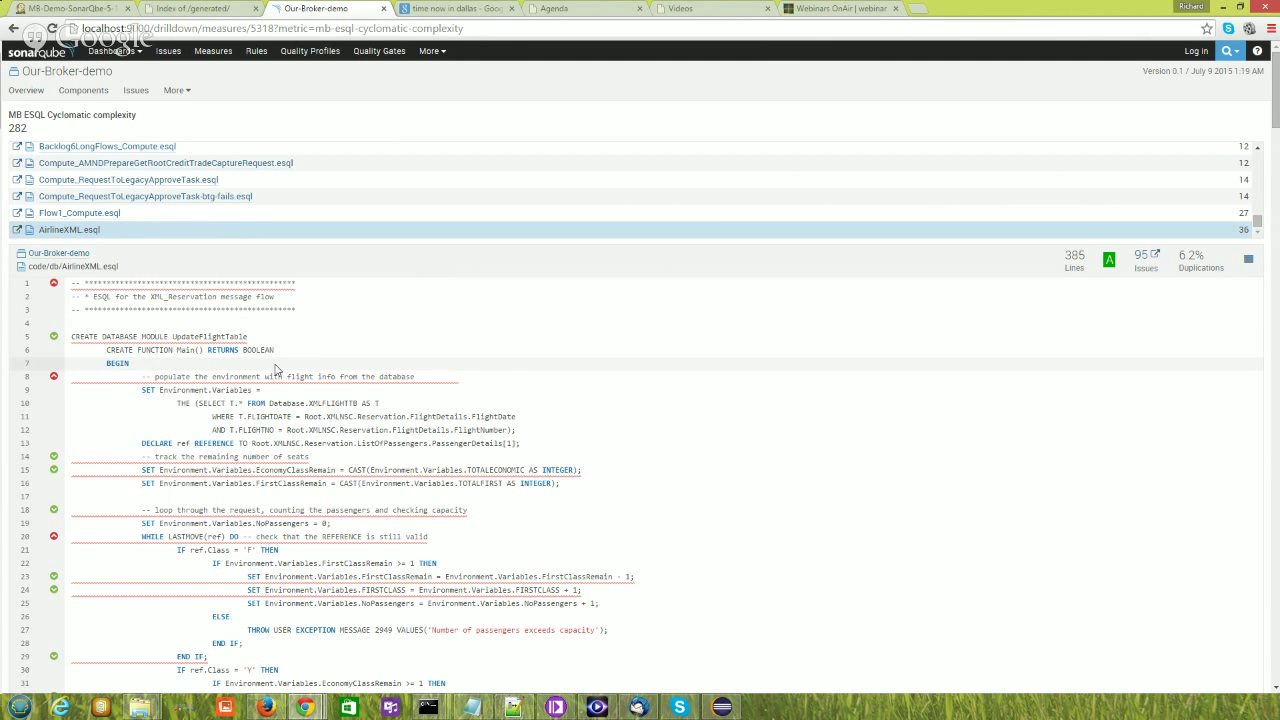
# Step: Examine the nested IF conditions inside the WHILE loop of AirlineXML.esql, highlighting the first IF block
pyautogui.scroll(-2, 277, 370)
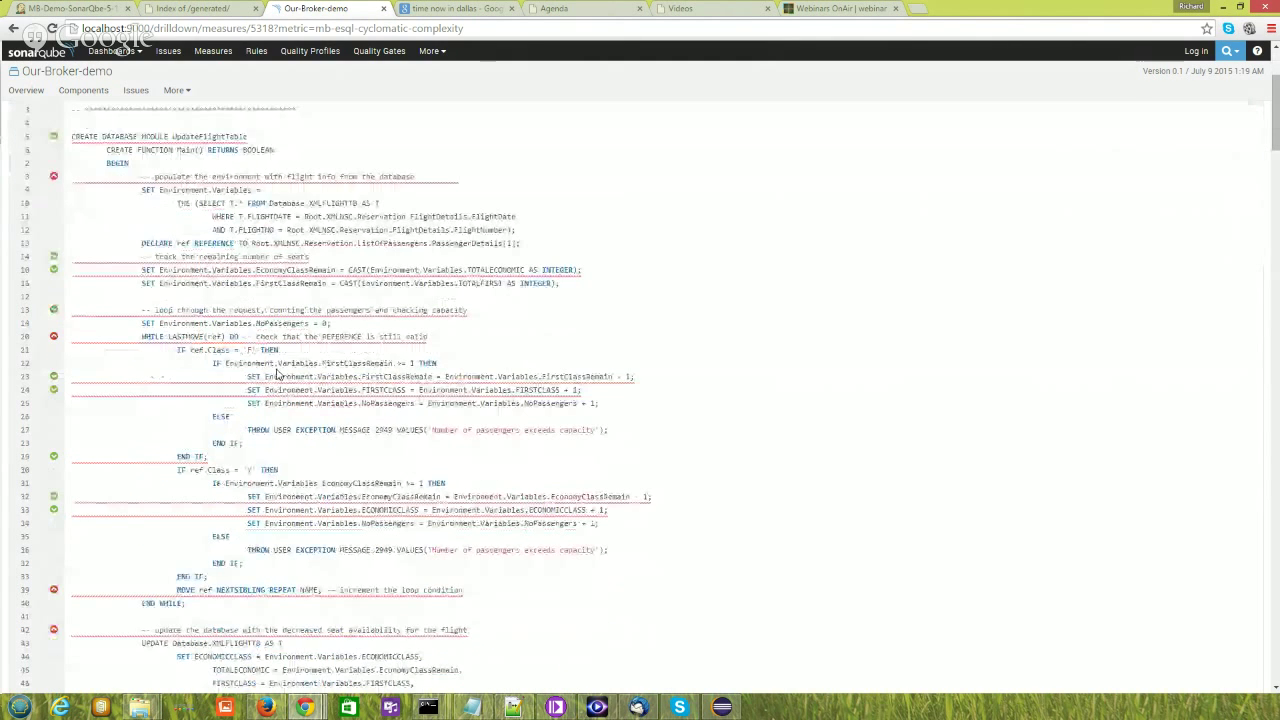
pyautogui.scroll(3, 285, 370)
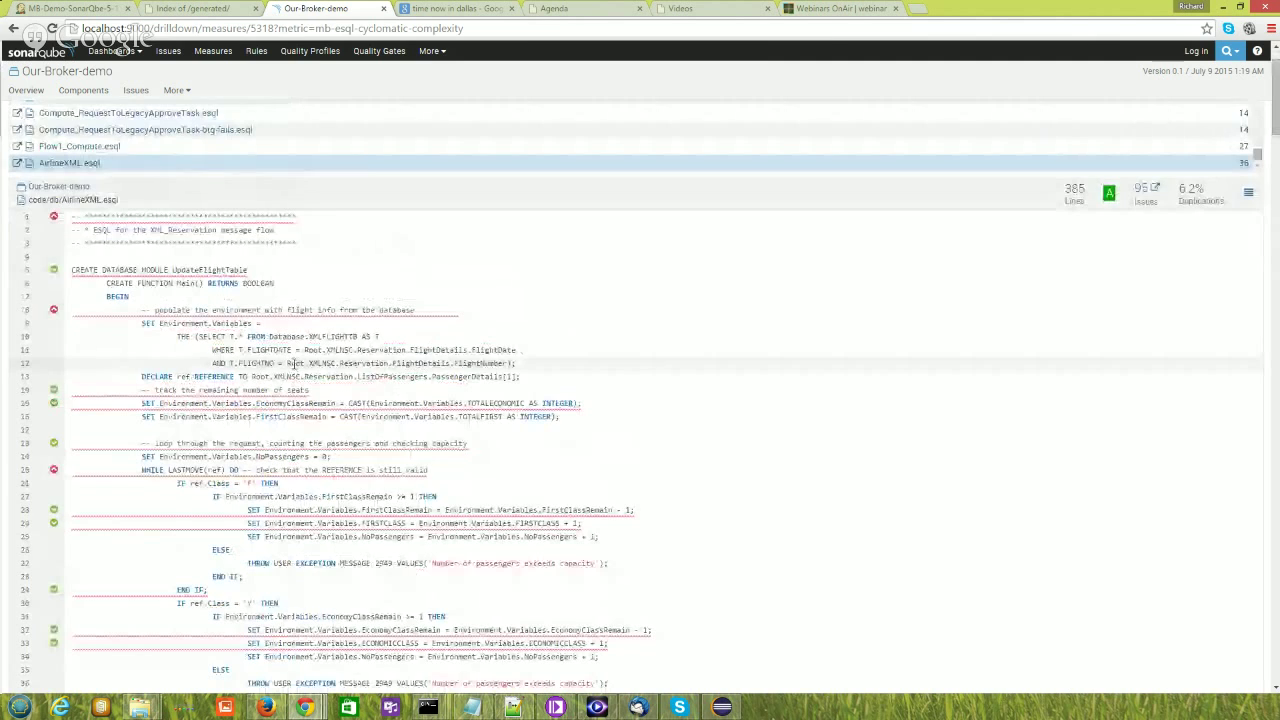
pyautogui.moveTo(147, 469); pyautogui.dragTo(335, 430)
pyautogui.scroll(-1, 337, 510)
pyautogui.scroll(-1, 330, 430)
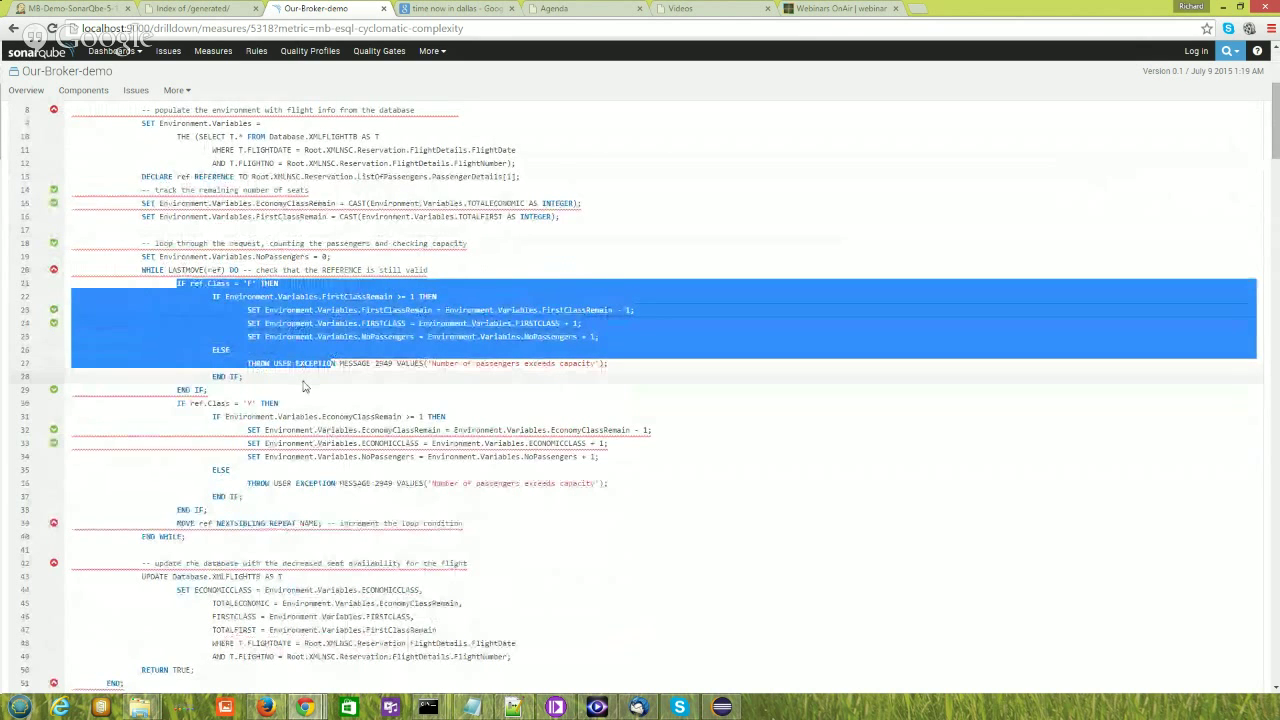
pyautogui.scroll(-1, 305, 387)
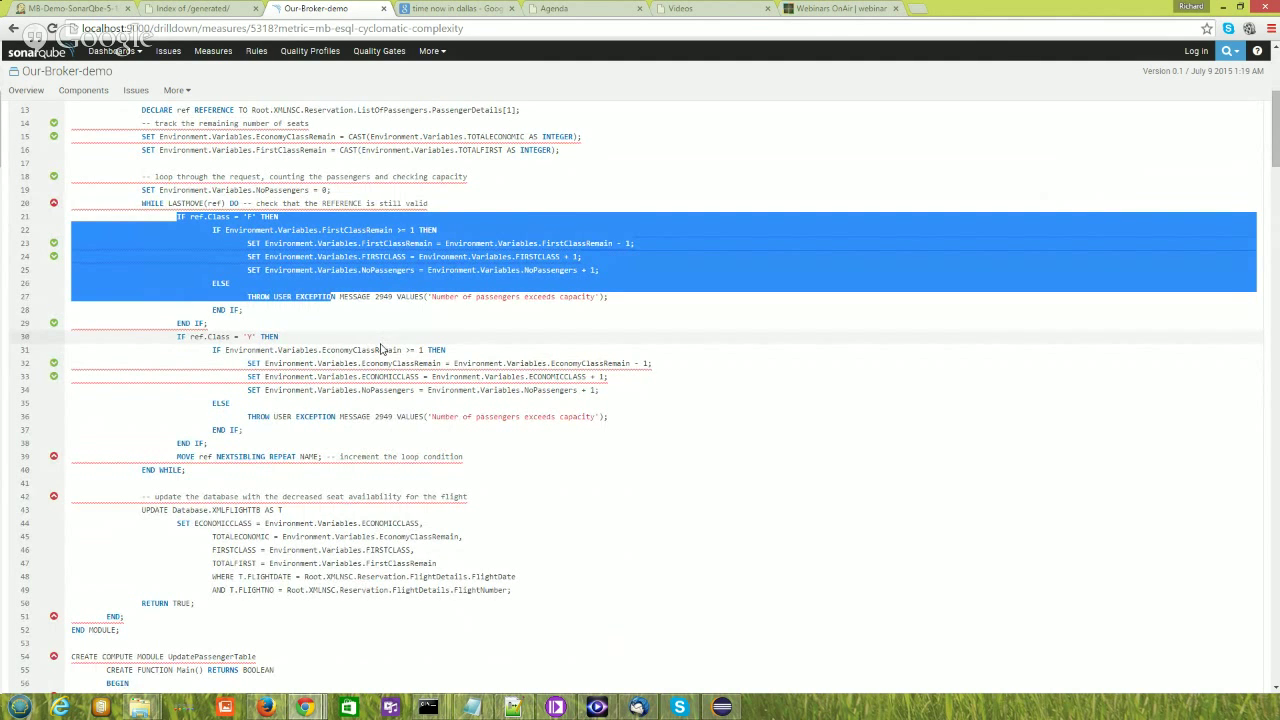
# Step: Return to the low-complexity end of the ESQL file list and open BackLog1FlowTimer_Database.esql for comparison
pyautogui.scroll(5, 381, 345)
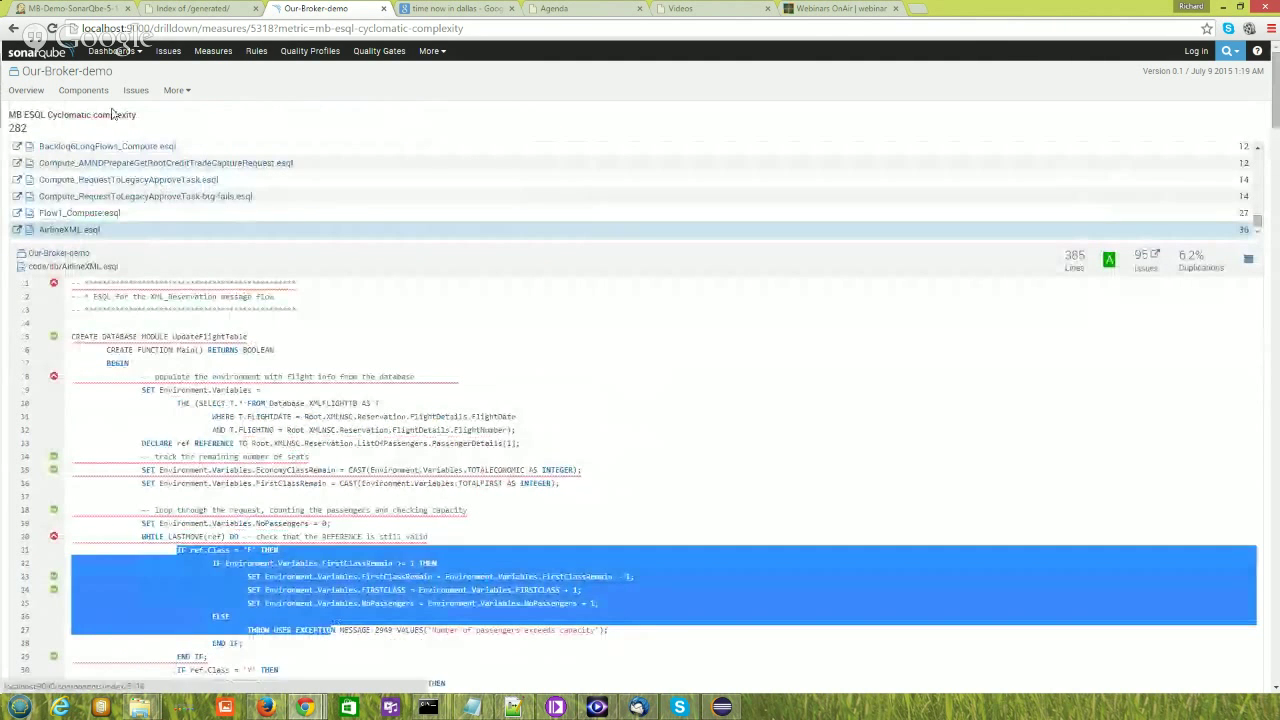
pyautogui.moveTo(1259, 224); pyautogui.dragTo(1256, 158)
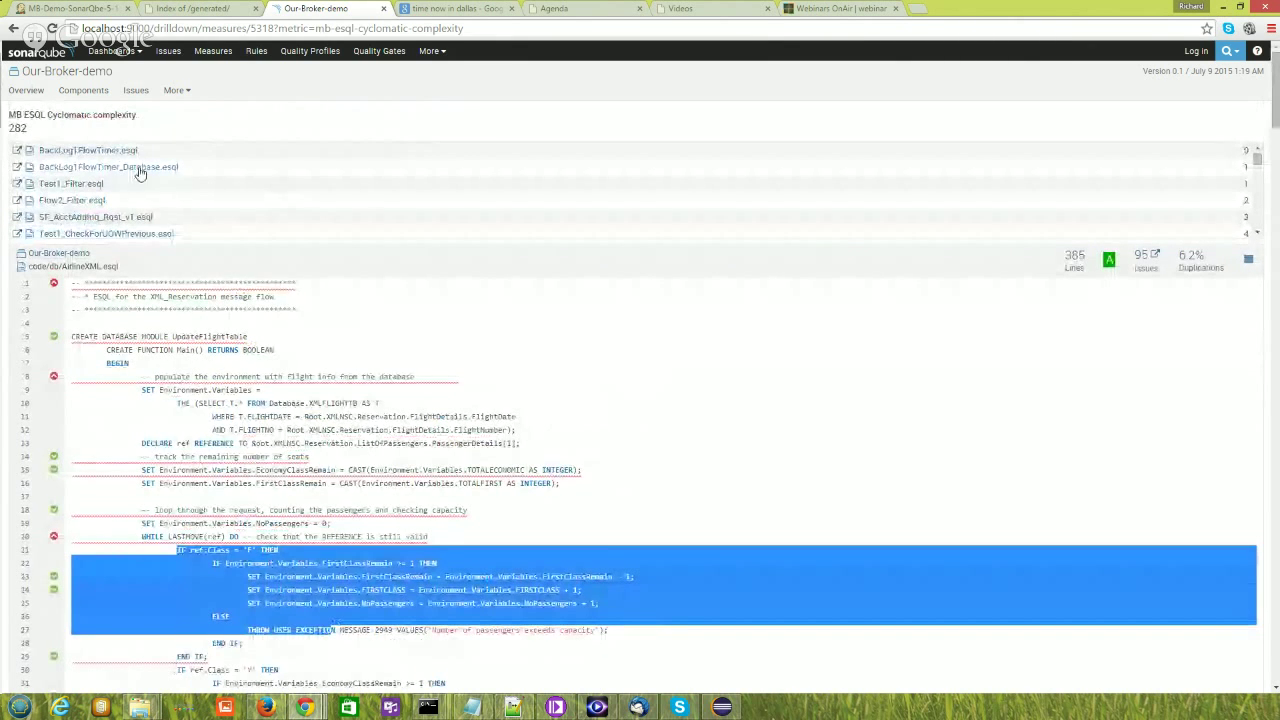
pyautogui.click(88, 166)
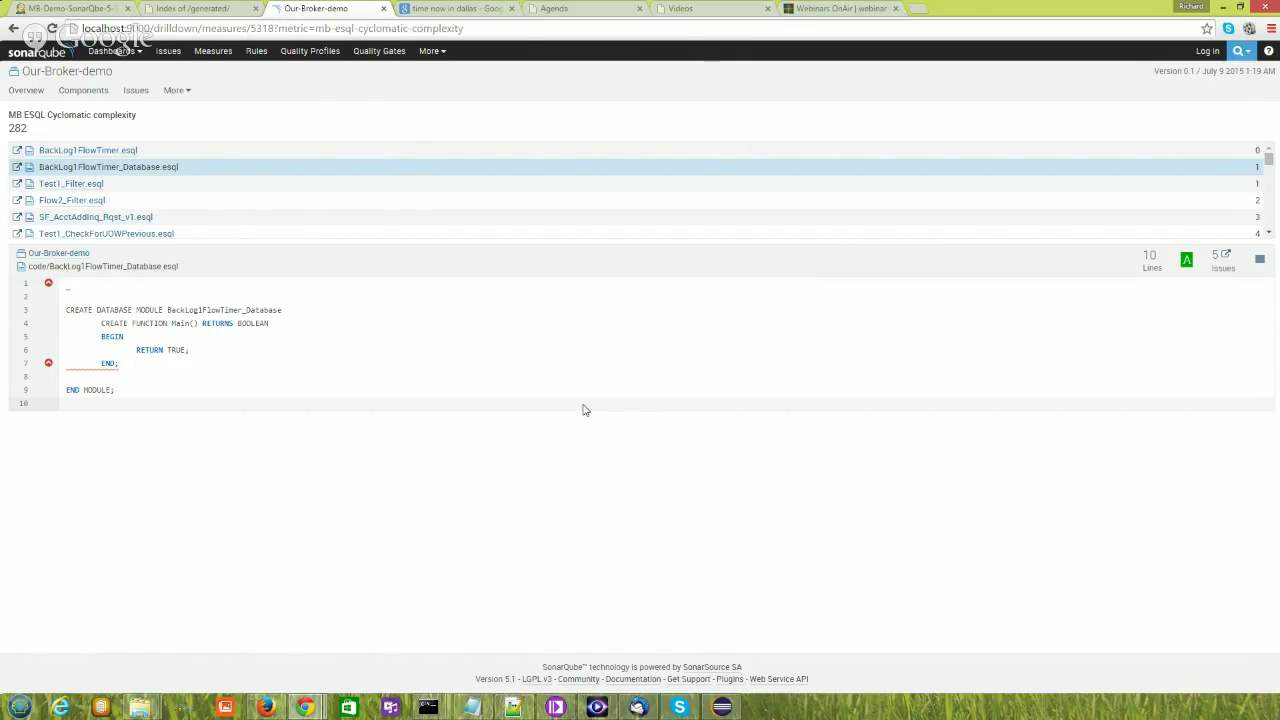
# Step: Leave the cyclomatic complexity drilldown and reopen the Our-Broker-demo dashboard via the home page
pyautogui.click(58, 75)
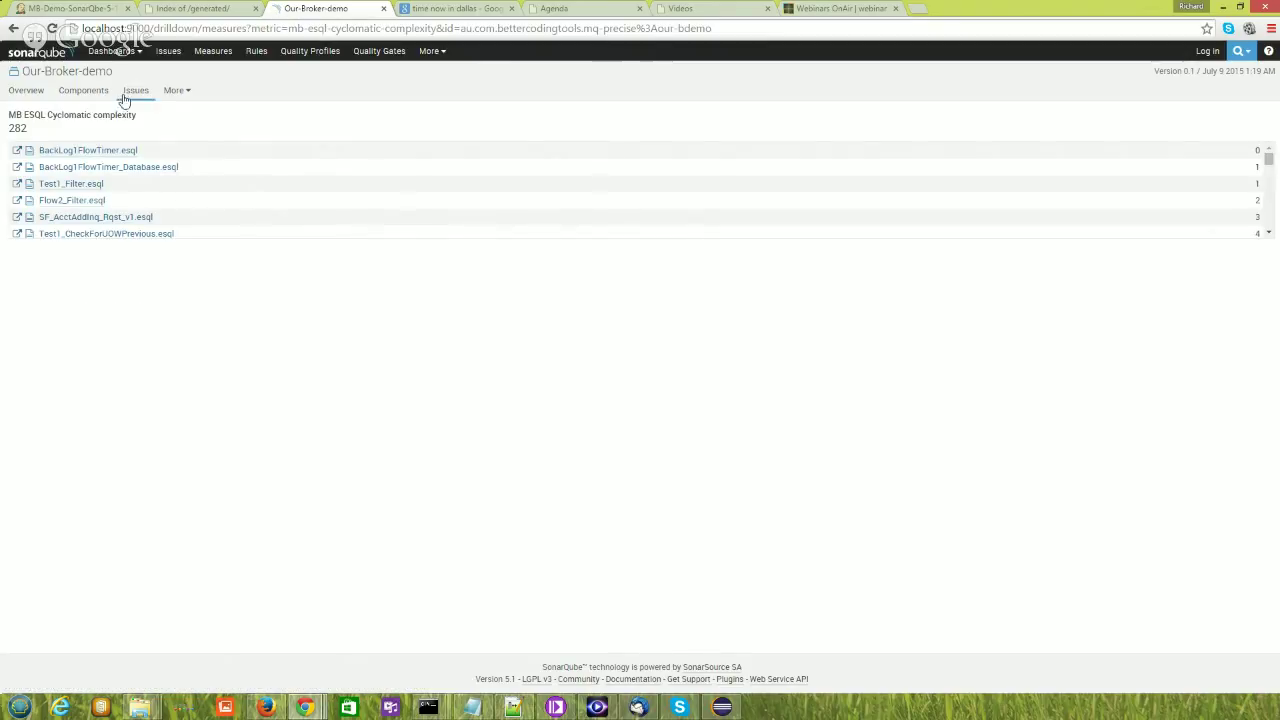
pyautogui.click(110, 51)
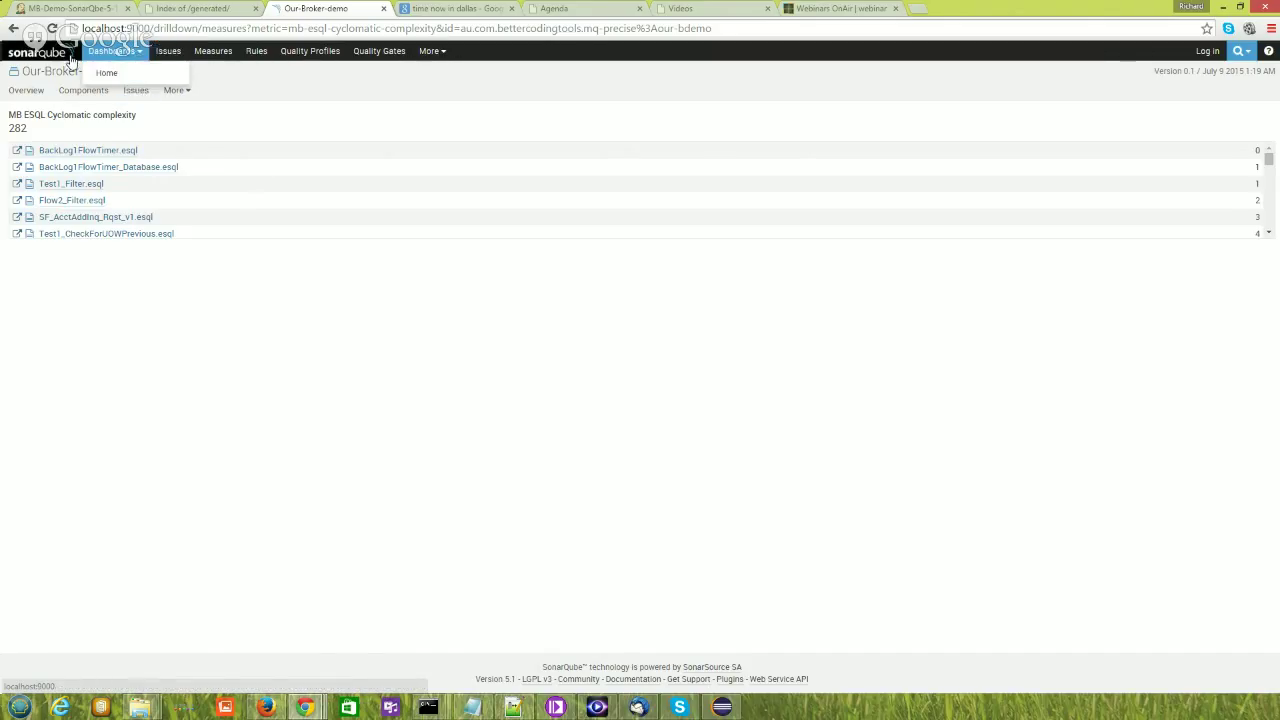
pyautogui.click(106, 72)
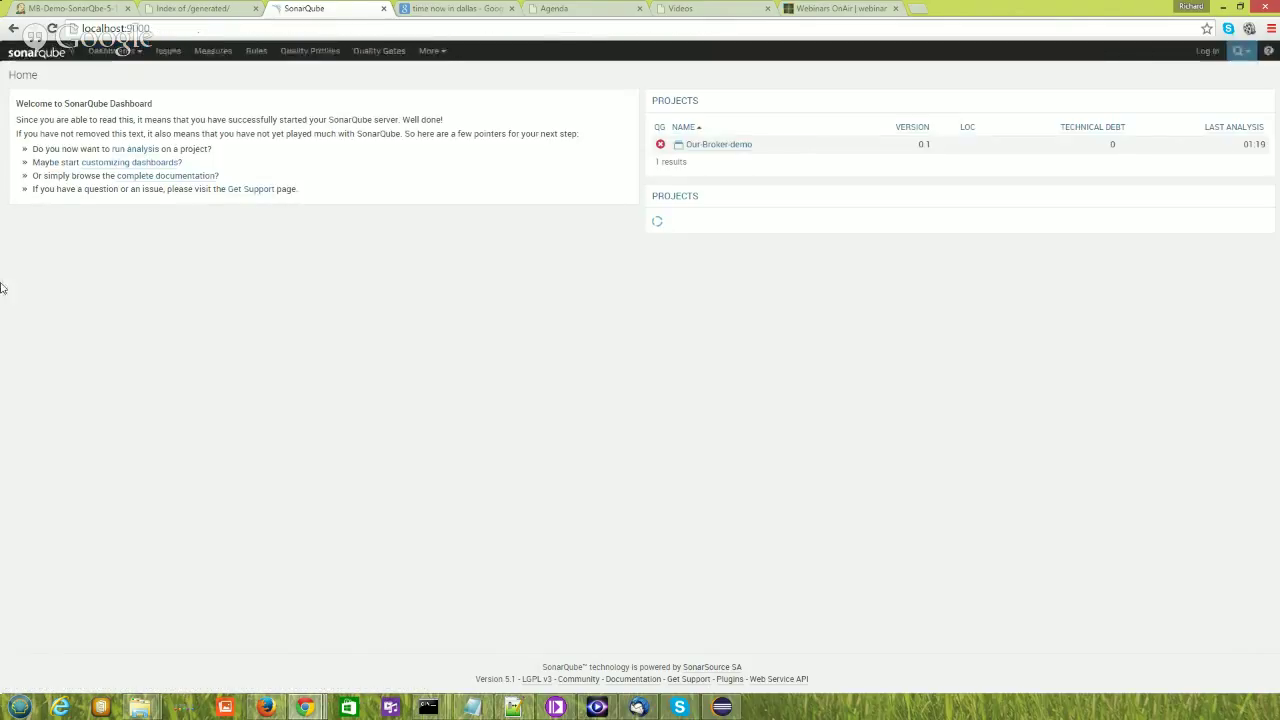
pyautogui.click(728, 147)
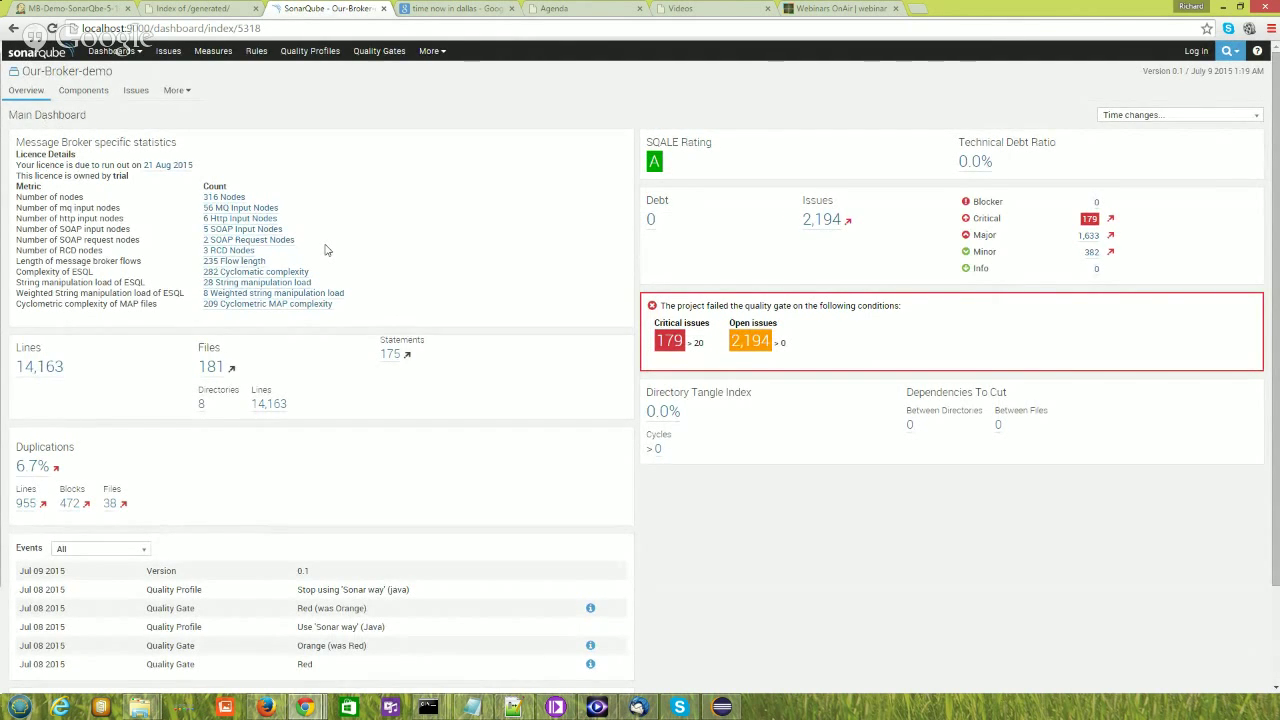
# Step: Drill down into the message flow length metric and open the file with the longest node chain, Backlog6LongFlows.msgflow
pyautogui.click(250, 271)
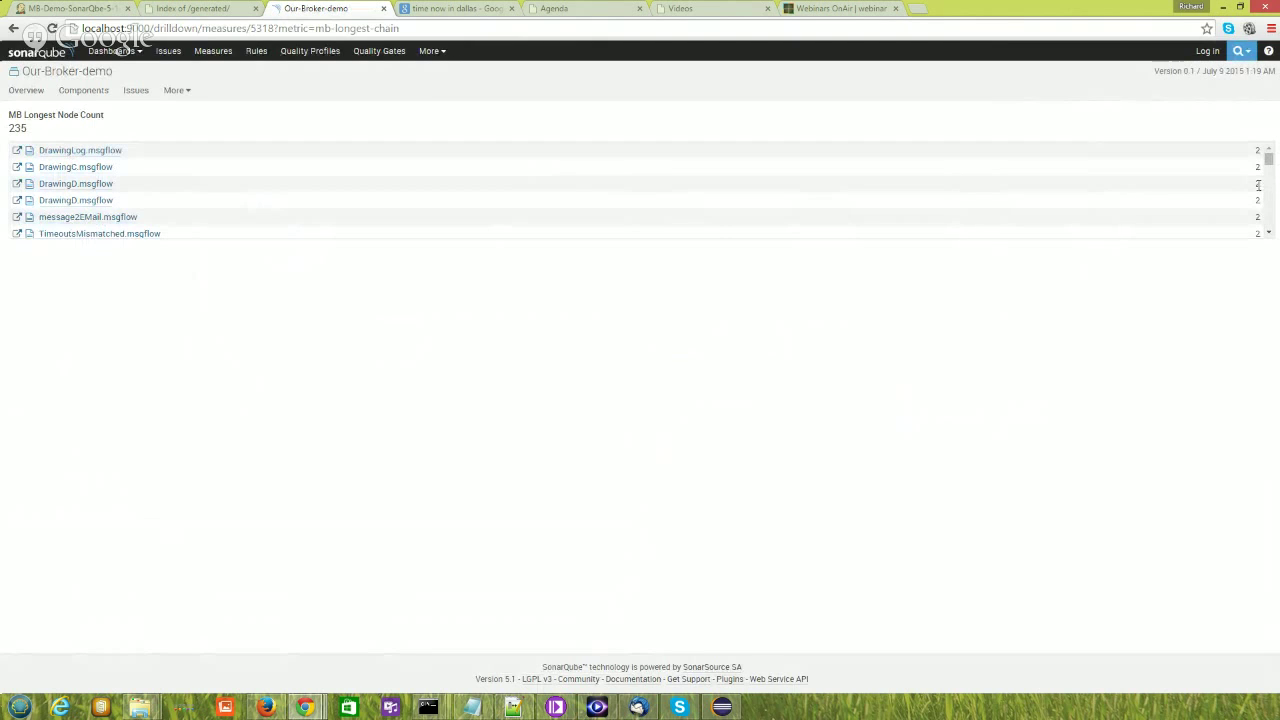
pyautogui.moveTo(1268, 162); pyautogui.dragTo(1267, 230)
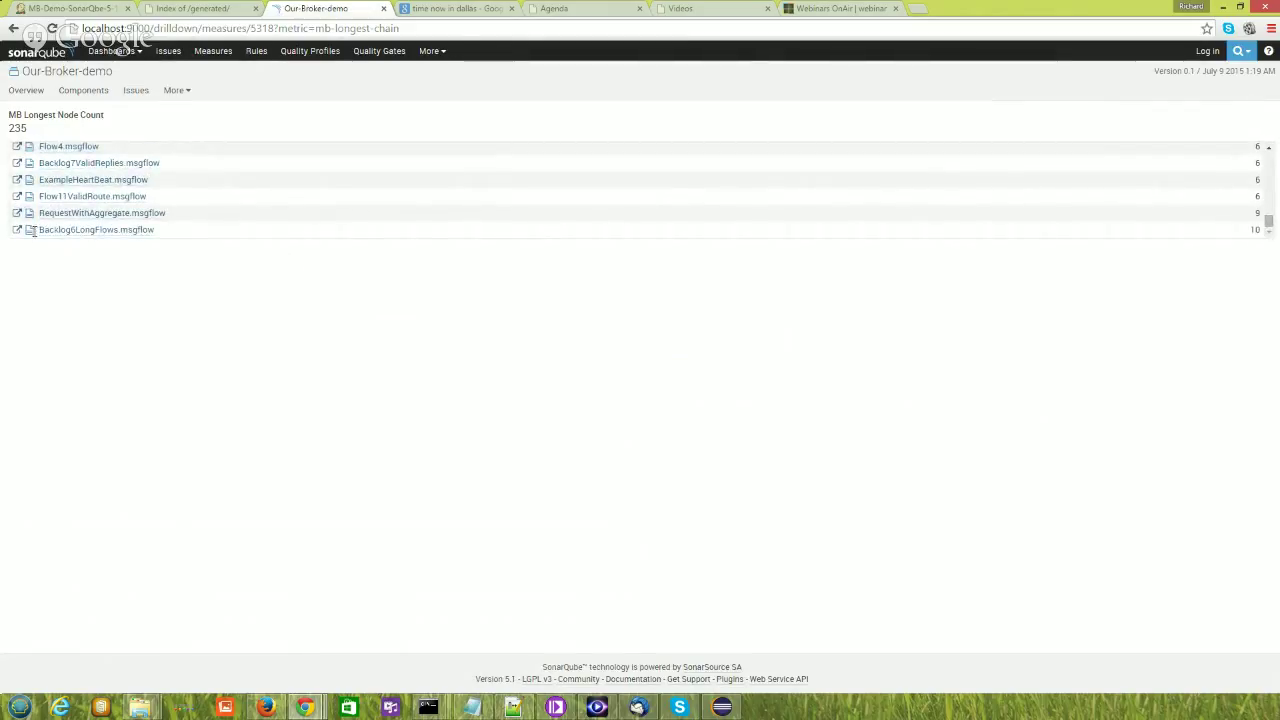
pyautogui.click(86, 231)
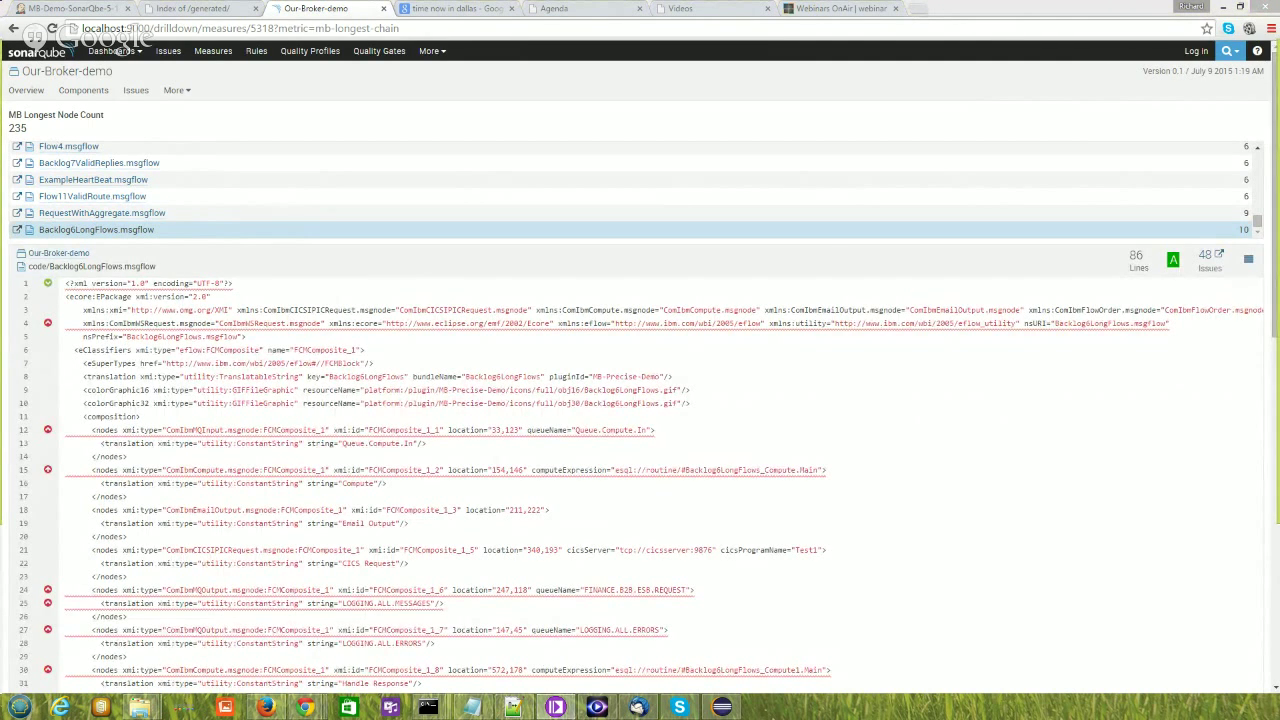
# Step: Switch to the WebSphere Message Broker Toolkit and display the Backlog6LongFlows.msgflow diagram from the MB-Precise-Demo flows
pyautogui.moveTo(1136, 141); pyautogui.dragTo(822, 141)
pyautogui.doubleClick(822, 141)
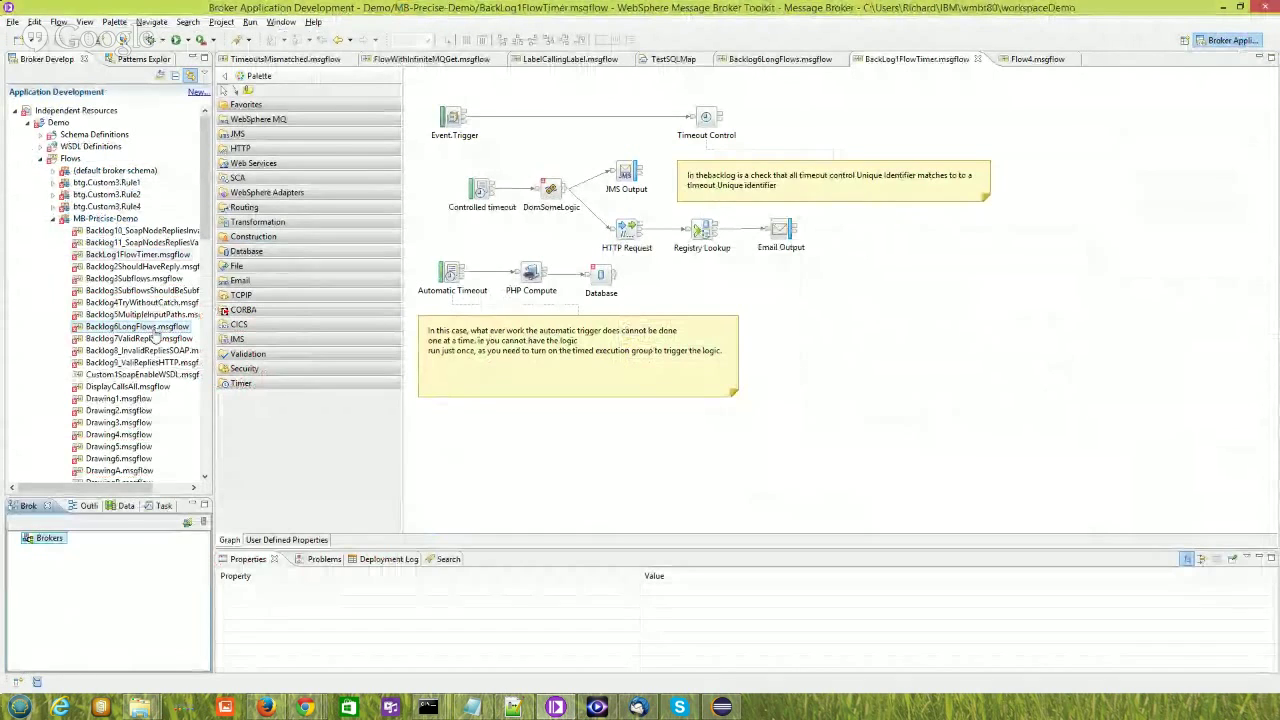
pyautogui.click(150, 328)
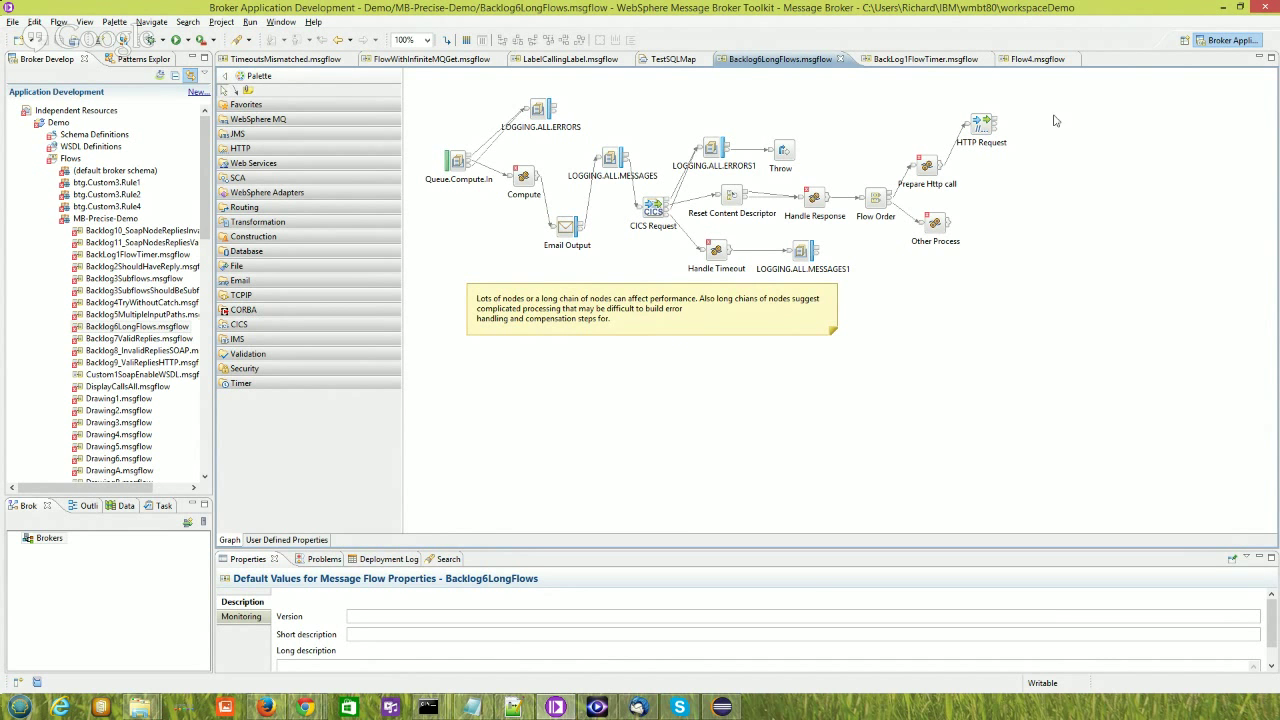
# Step: Switch back to SonarQube in the browser and reopen the Our-Broker-demo dashboard from the home page
pyautogui.click(1221, 8)
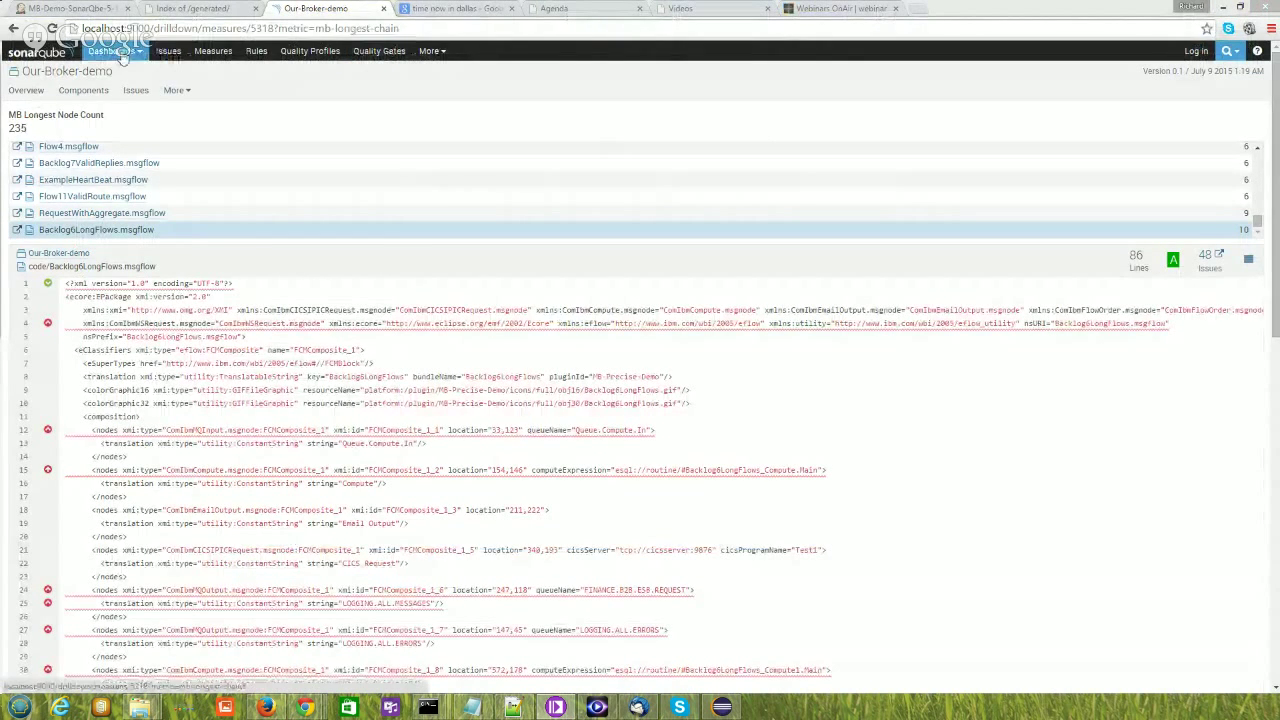
pyautogui.click(30, 58)
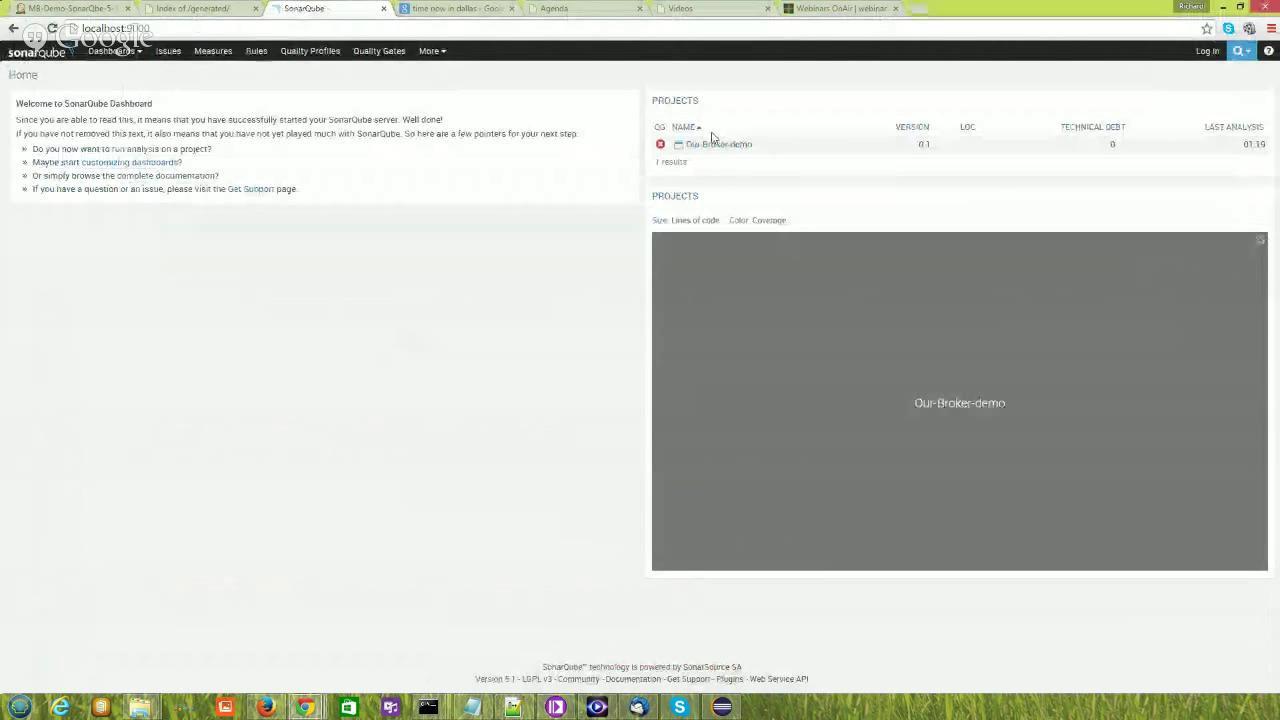
pyautogui.click(721, 147)
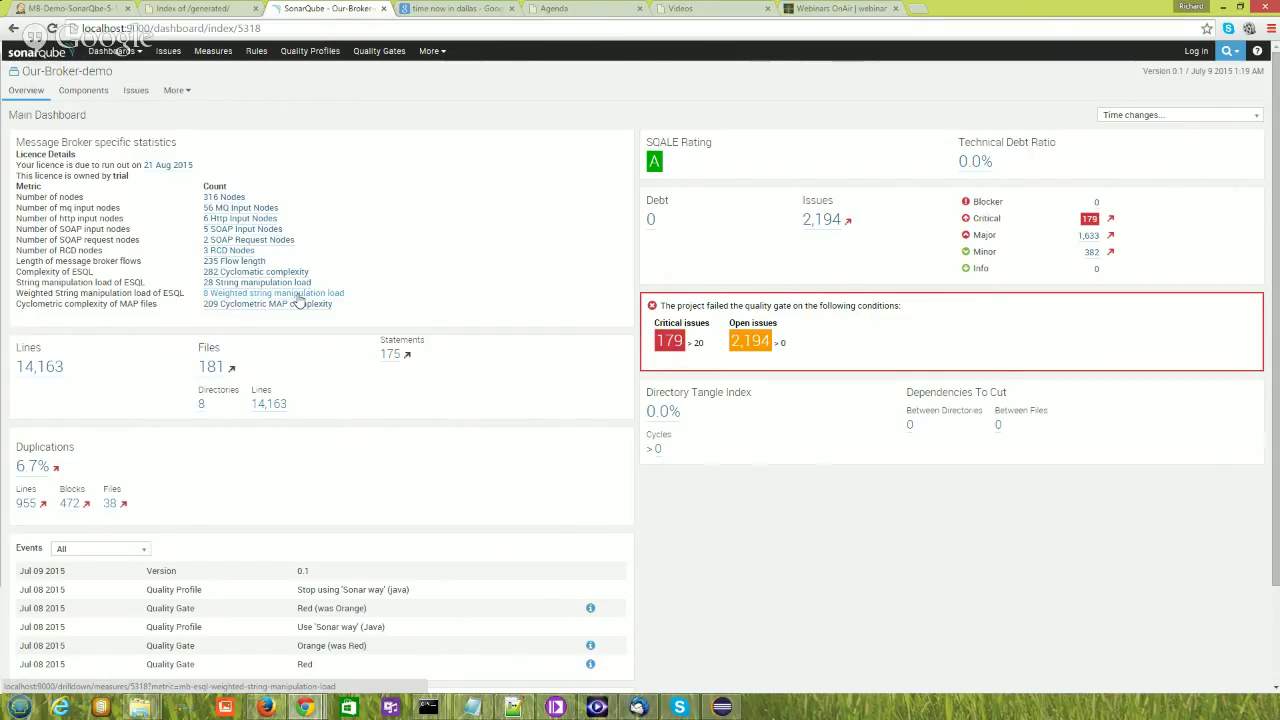
# Step: Drill down into the ESQL string manipulation load metric and open the highest-scoring file, FileWildcardMatchSampleFlow.esql
pyautogui.click(264, 291)
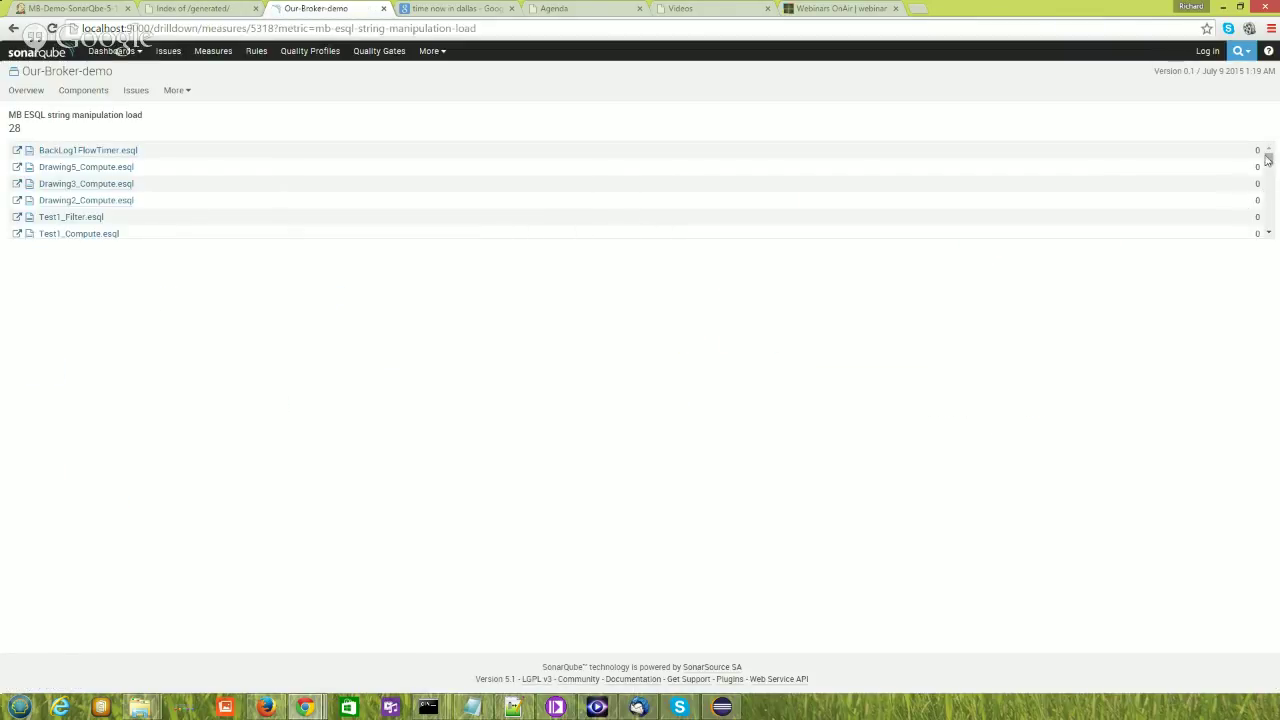
pyautogui.moveTo(1267, 160); pyautogui.dragTo(1266, 222)
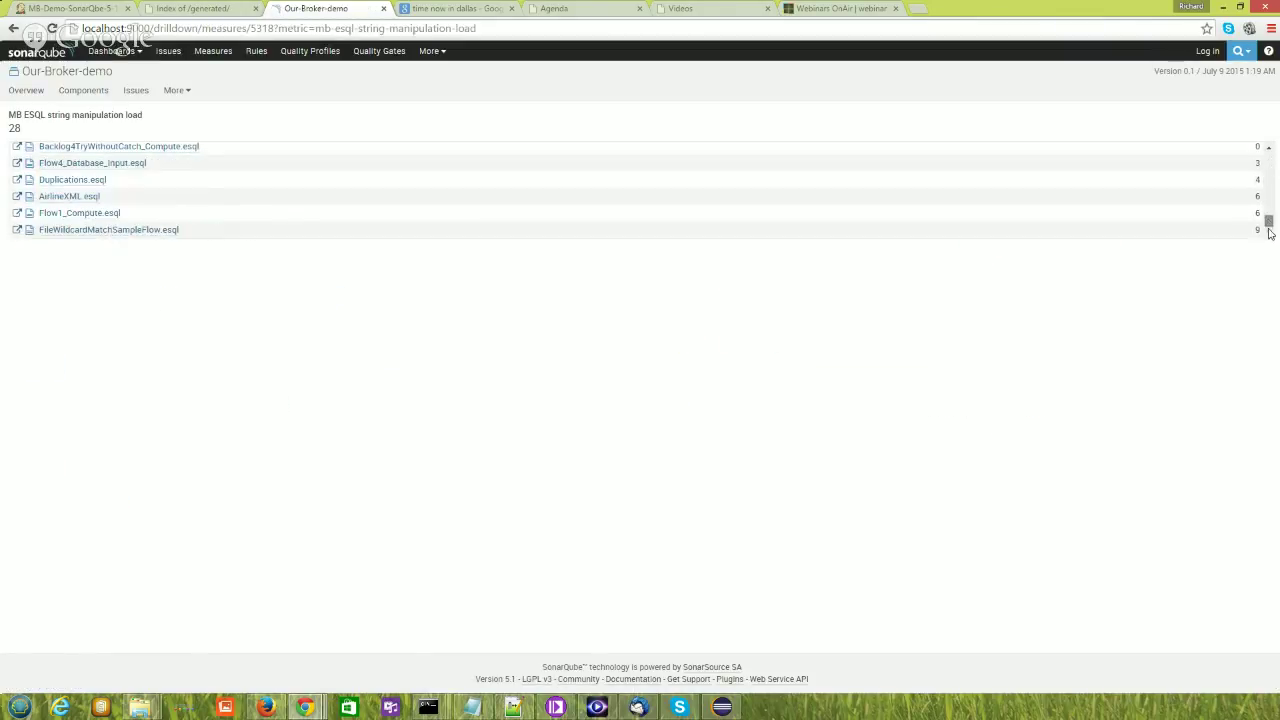
pyautogui.click(172, 232)
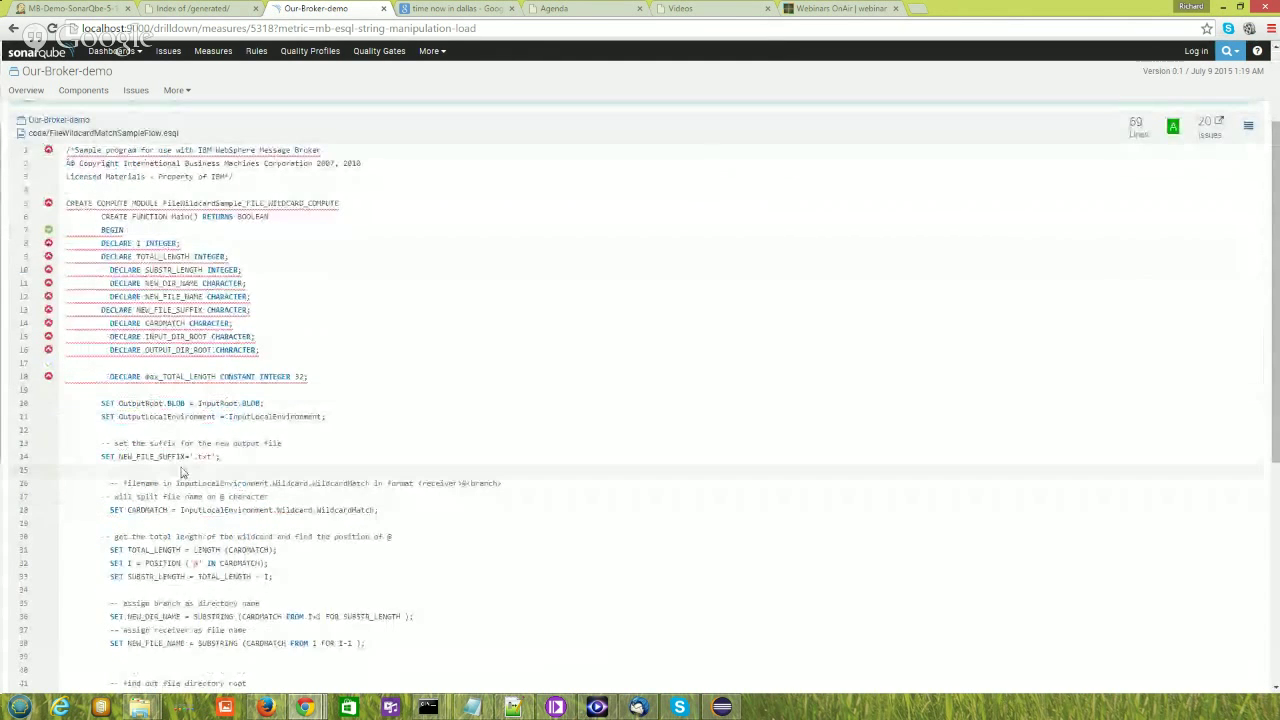
# Step: Examine the string operations in FileWildcardMatchSampleFlow.esql, highlighting the LENGTH and SUBSTRING calls on CARDMATCH
pyautogui.moveTo(200, 483); pyautogui.dragTo(268, 497)
pyautogui.moveTo(193, 549); pyautogui.dragTo(270, 550)
pyautogui.scroll(-1, 280, 577)
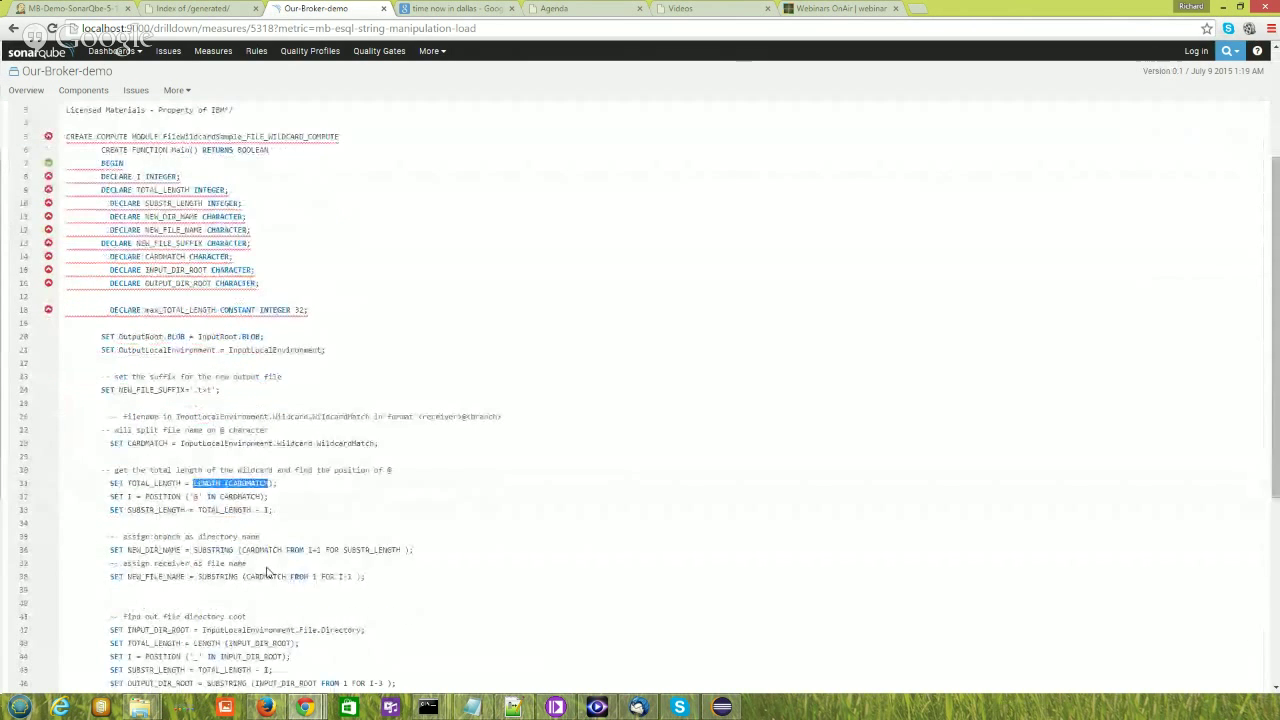
pyautogui.moveTo(200, 577); pyautogui.dragTo(340, 549)
pyautogui.scroll(-2, 296, 565)
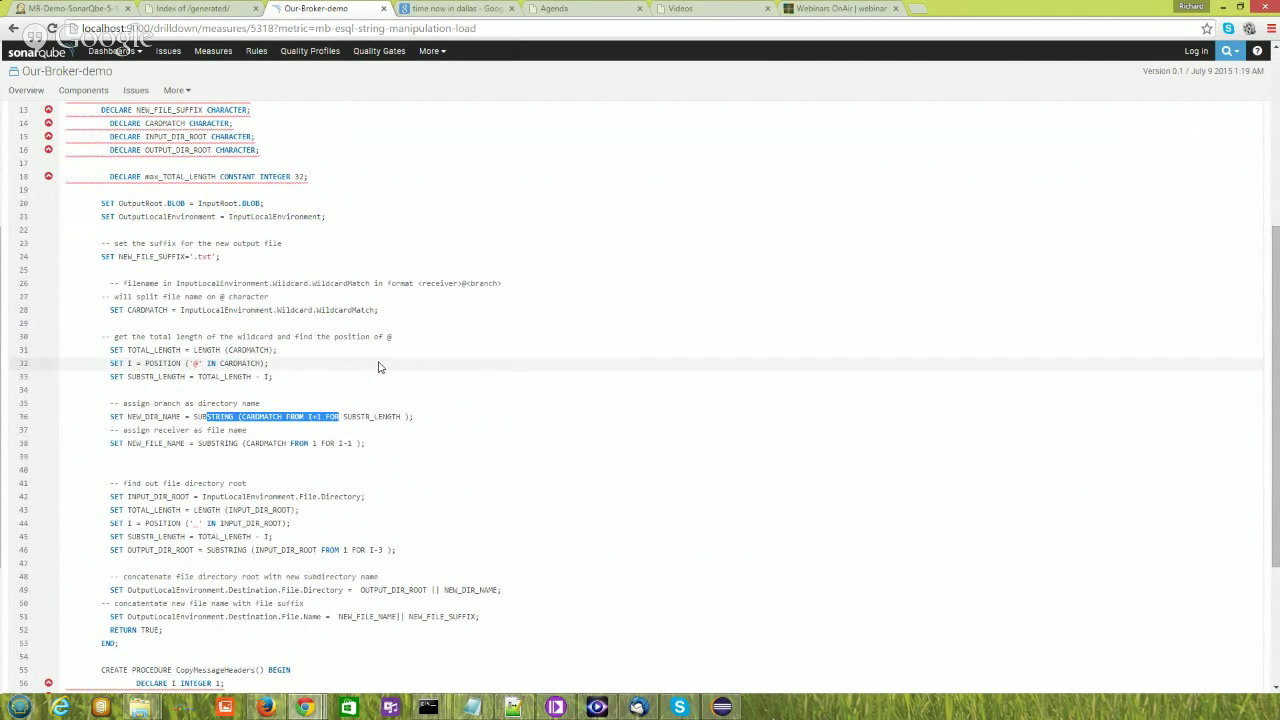
pyautogui.click(322, 371)
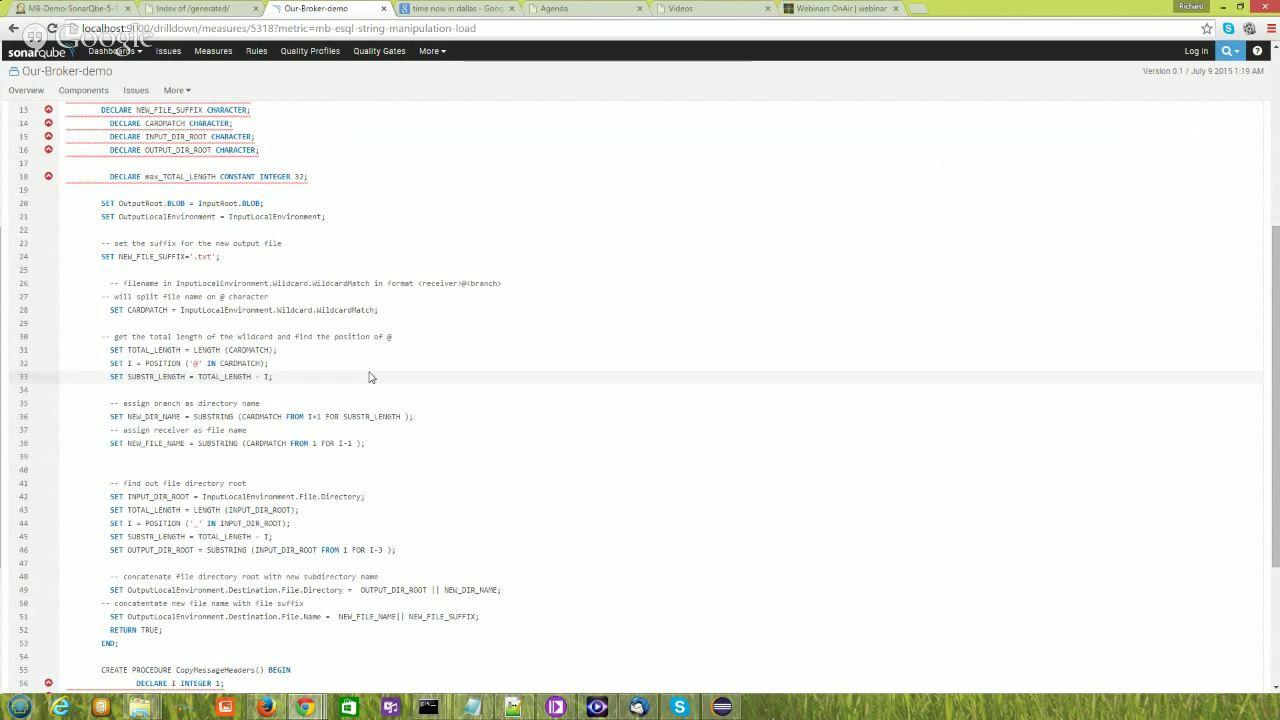
pyautogui.scroll(3, 370, 377)
pyautogui.scroll(-1, 373, 402)
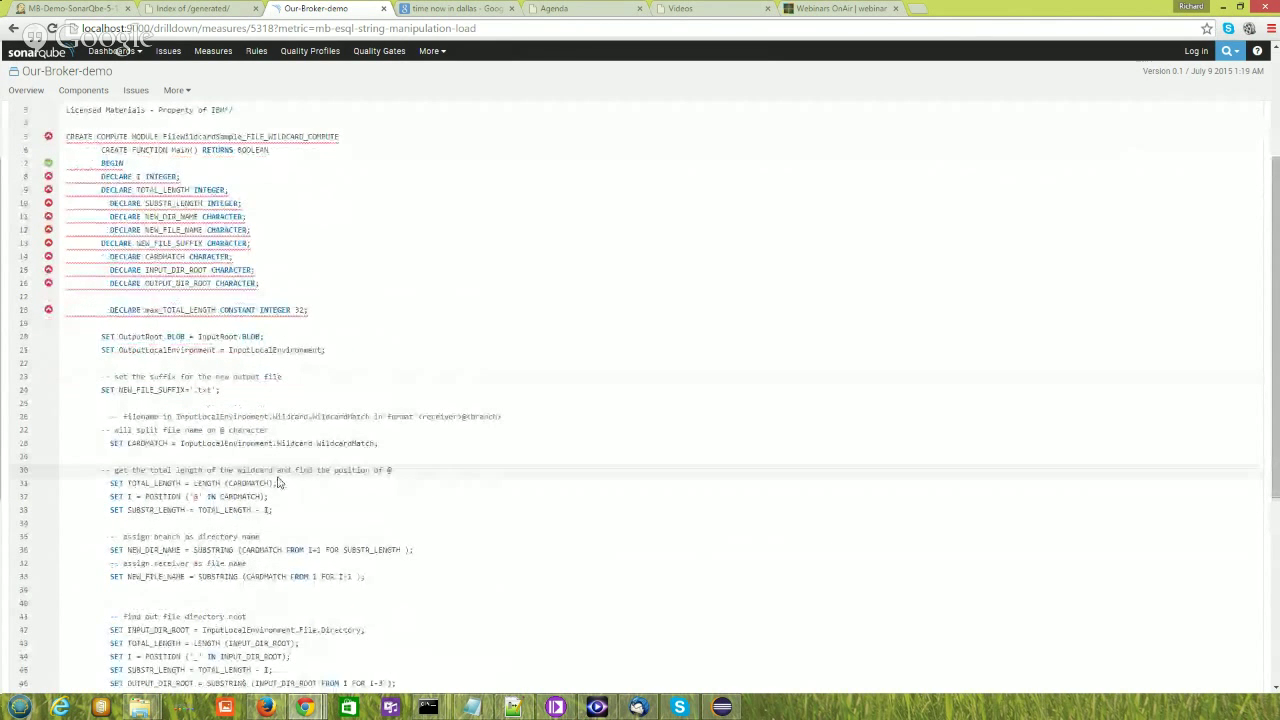
pyautogui.scroll(3, 280, 445)
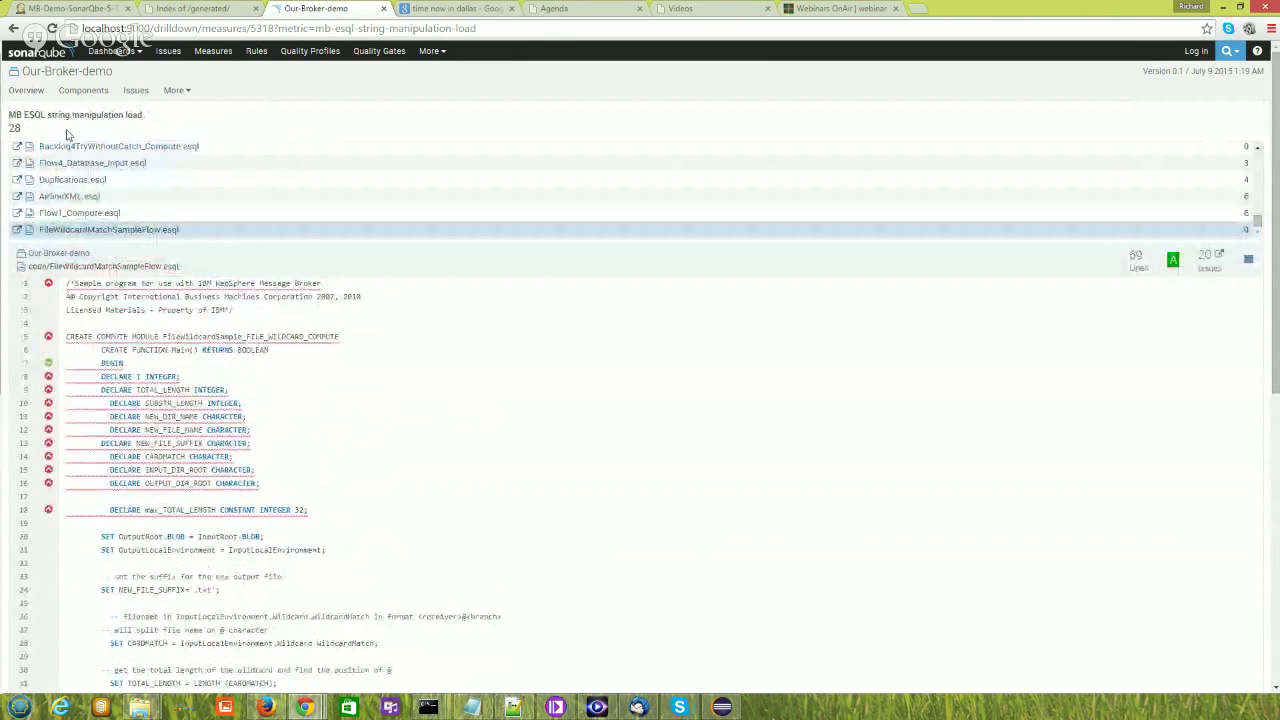
# Step: Return to the Our-Broker-demo dashboard and drill down into the cyclometric complexity metric of MAP files
pyautogui.click(38, 52)
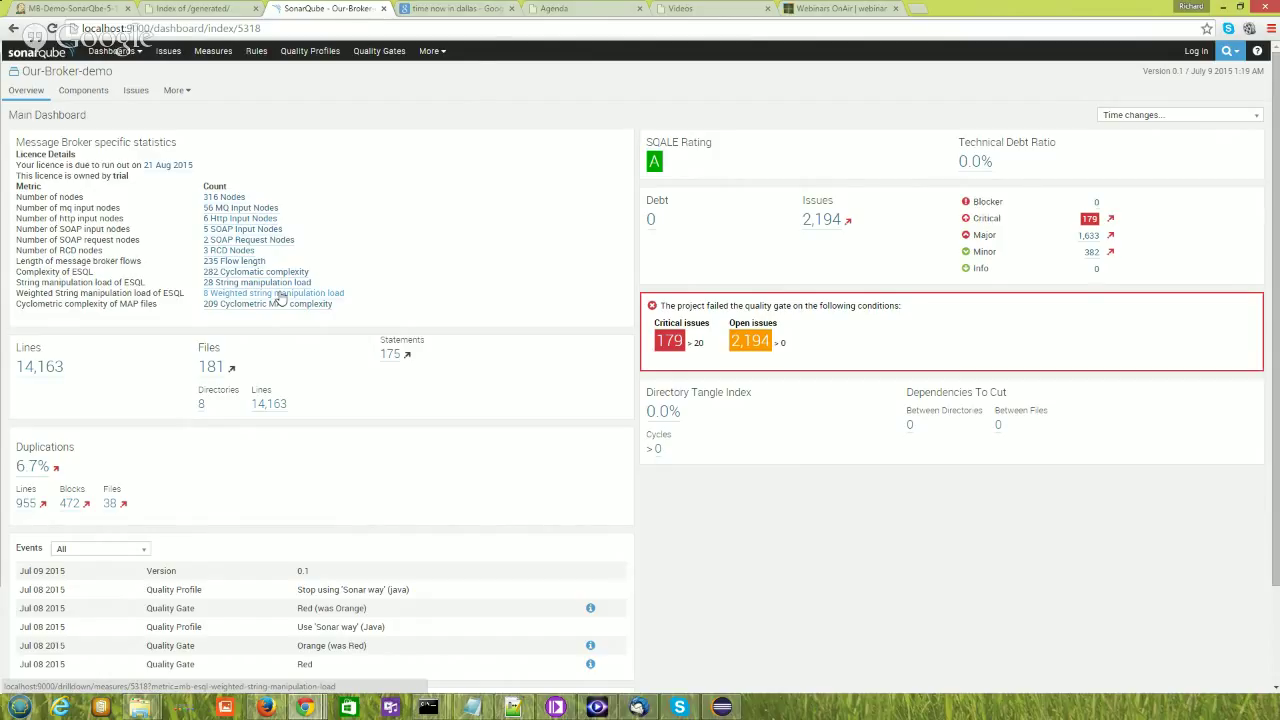
pyautogui.click(248, 304)
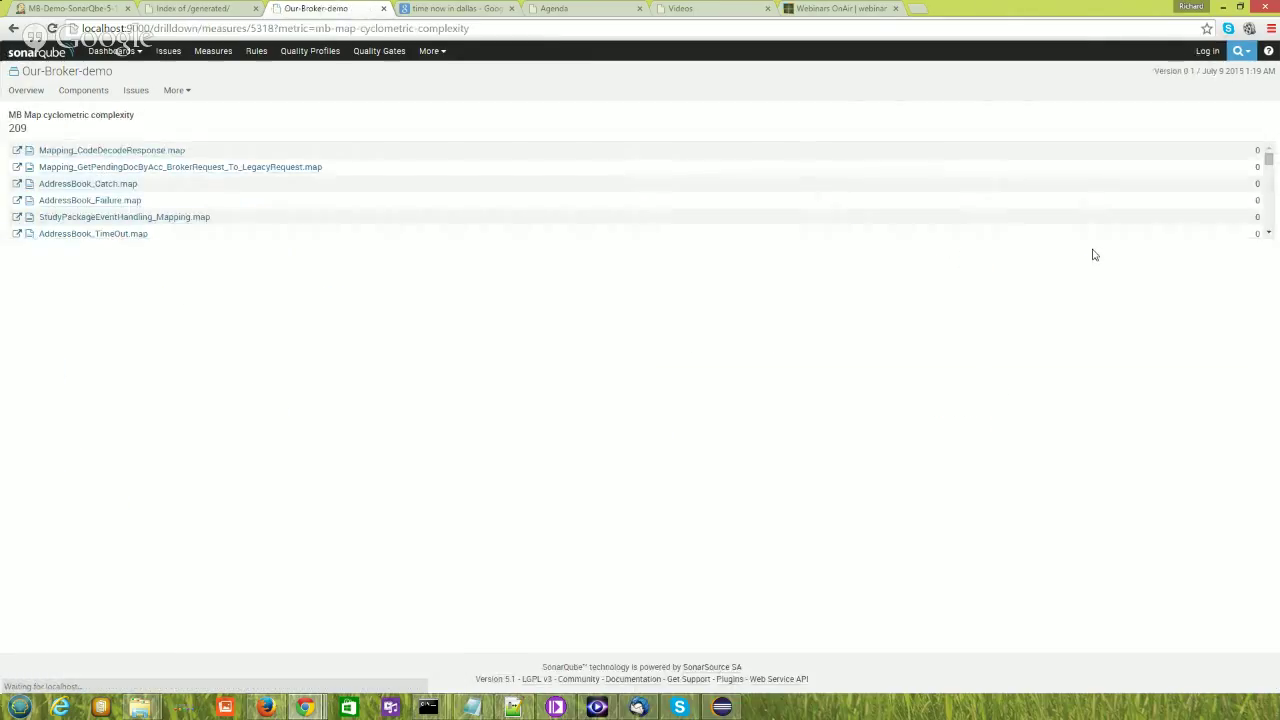
# Step: Open Mapping_CodeDecodeResponse.map, followed by the highest-scoring mapping file, Mapping_CodeDecodeResponse_To_ISO.map
pyautogui.moveTo(1266, 163); pyautogui.dragTo(495, 155)
pyautogui.click(130, 152)
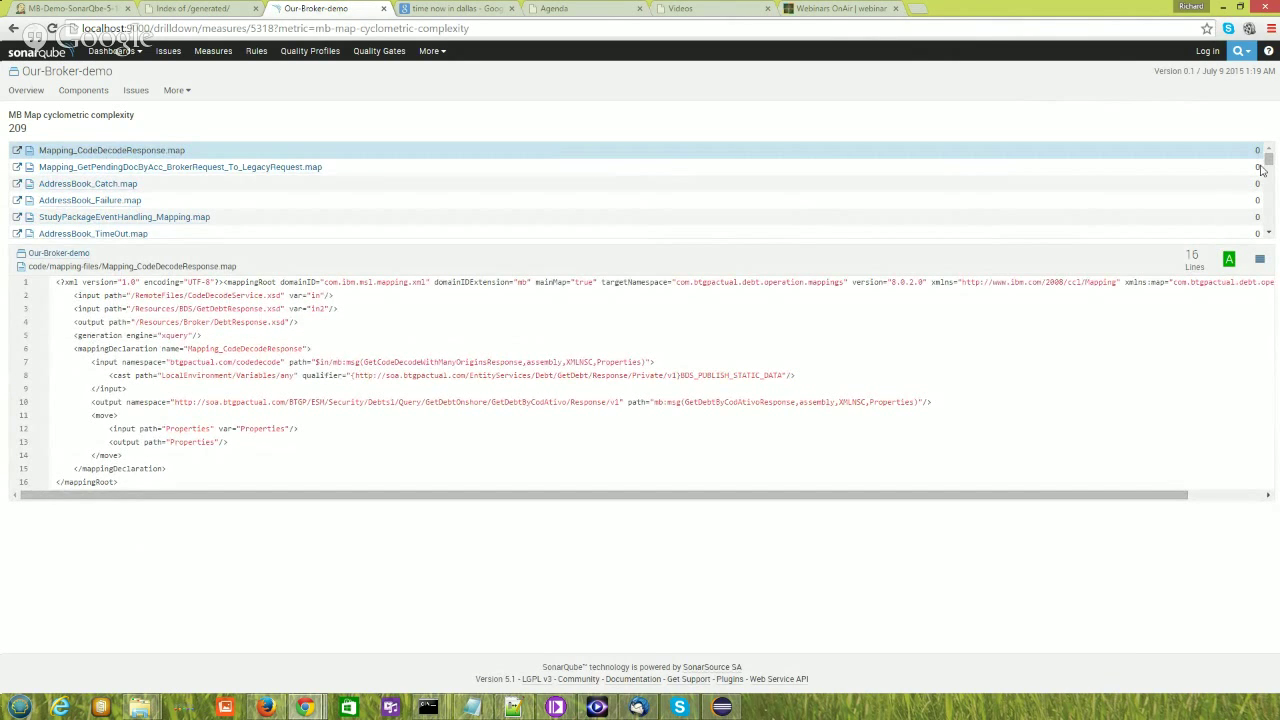
pyautogui.moveTo(1267, 160); pyautogui.dragTo(1268, 226)
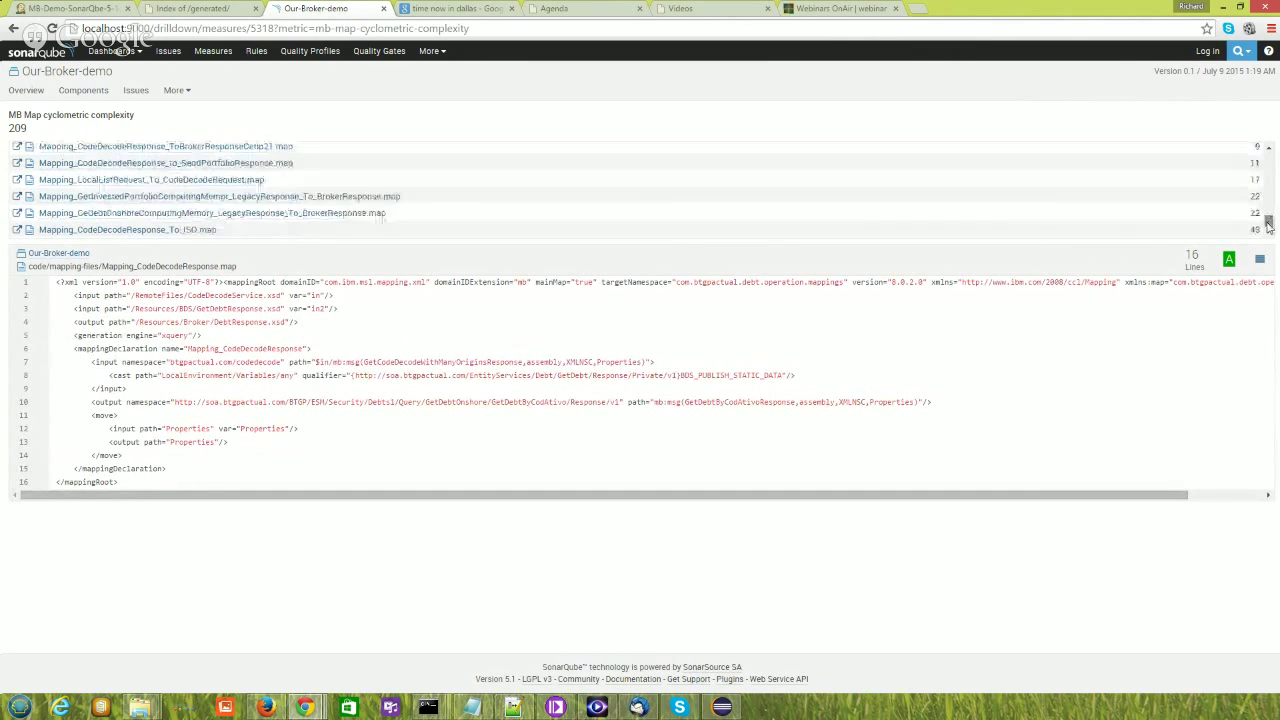
pyautogui.click(176, 231)
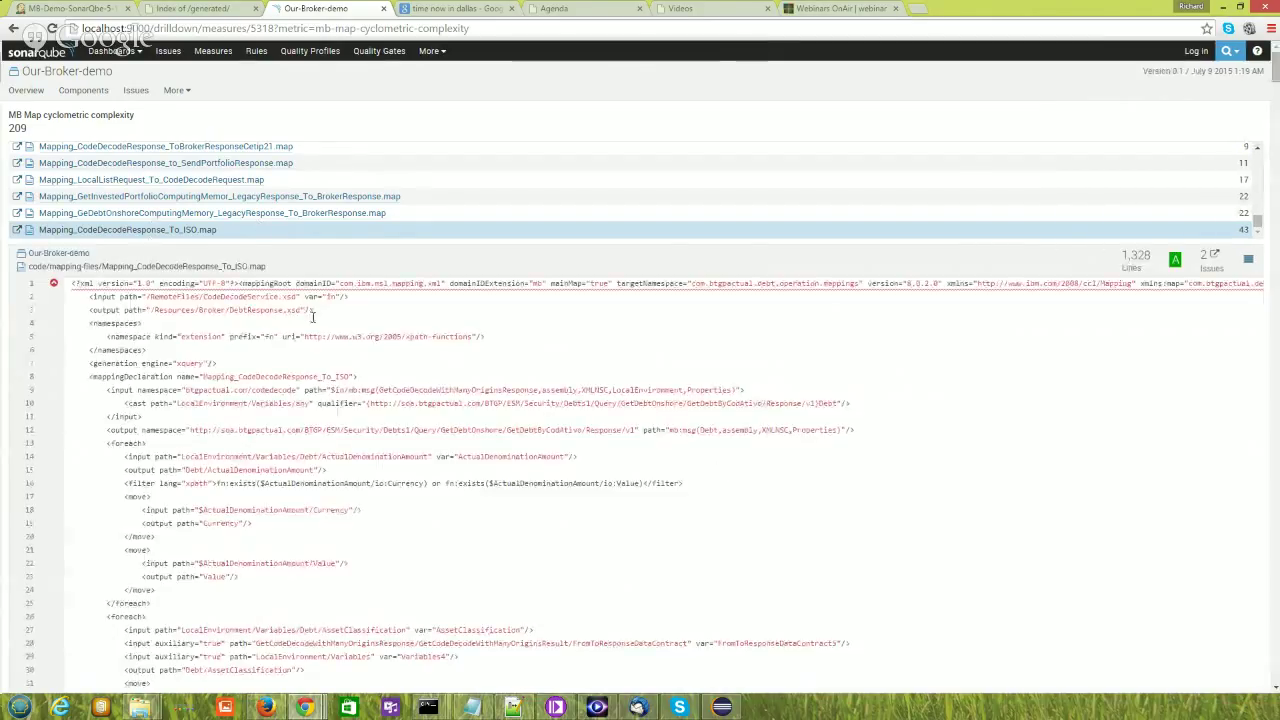
# Step: Examine the foreach, condition, if and elseif blocks in Mapping_CodeDecodeResponse_To_ISO.map, highlighting the first foreach and the XPath test expression
pyautogui.moveTo(111, 450); pyautogui.dragTo(160, 466)
pyautogui.scroll(-1, 150, 458)
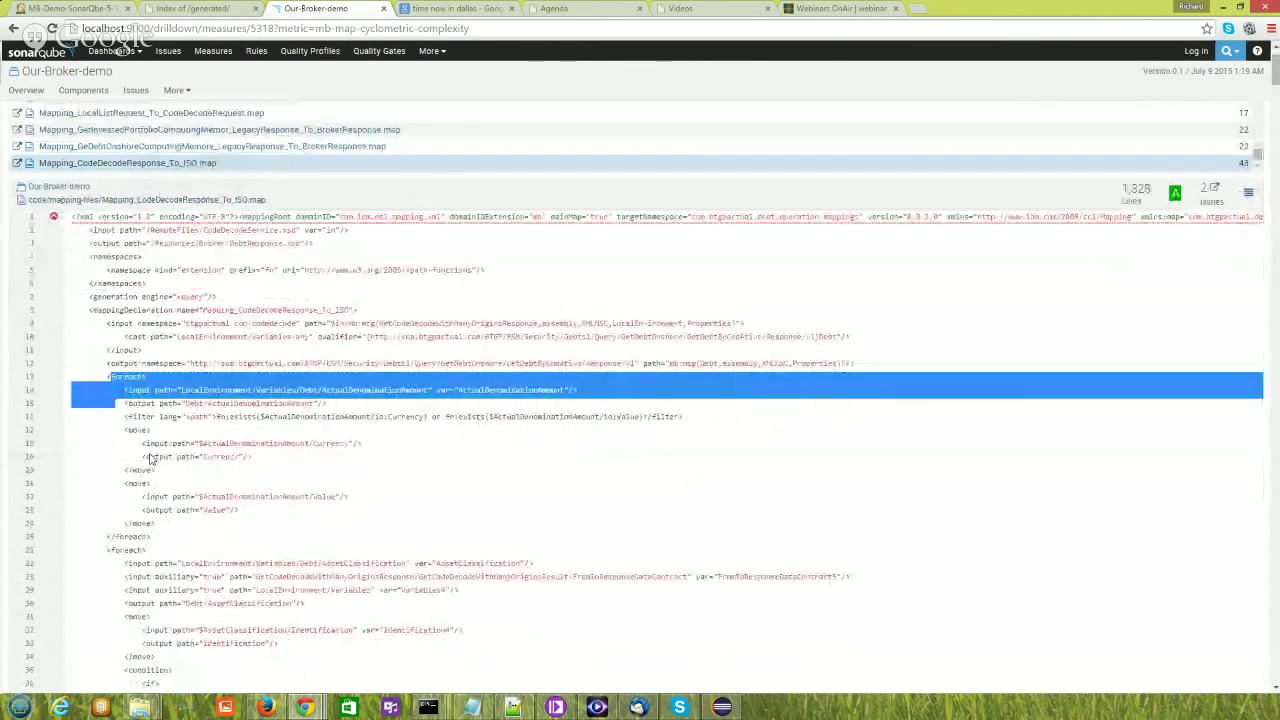
pyautogui.scroll(-1, 203, 432)
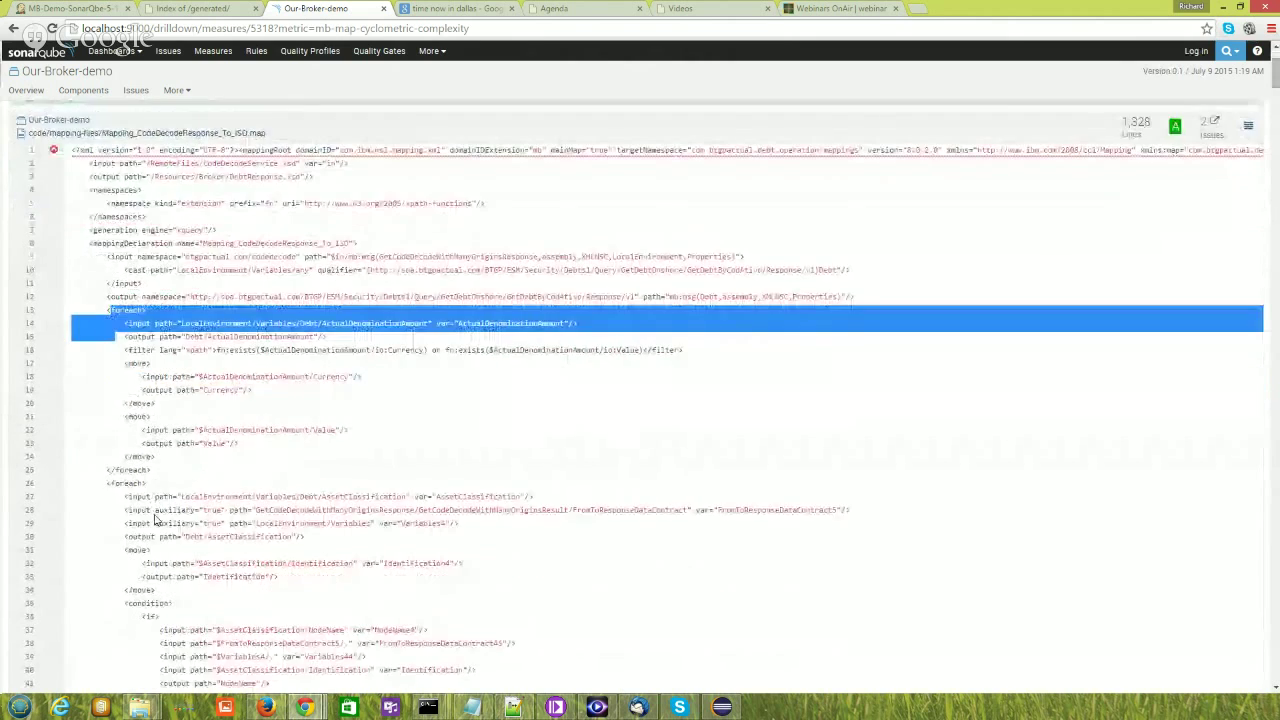
pyautogui.scroll(-2, 145, 497)
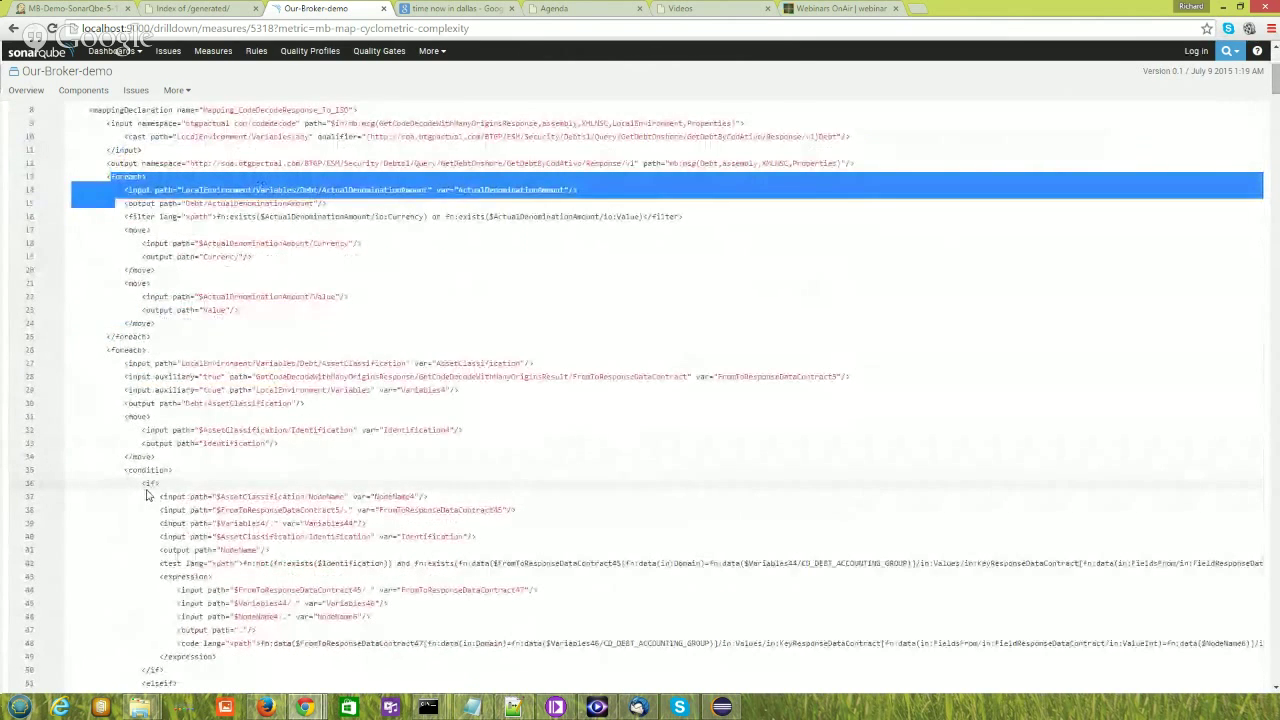
pyautogui.scroll(-1, 145, 490)
pyautogui.moveTo(160, 497); pyautogui.dragTo(198, 550)
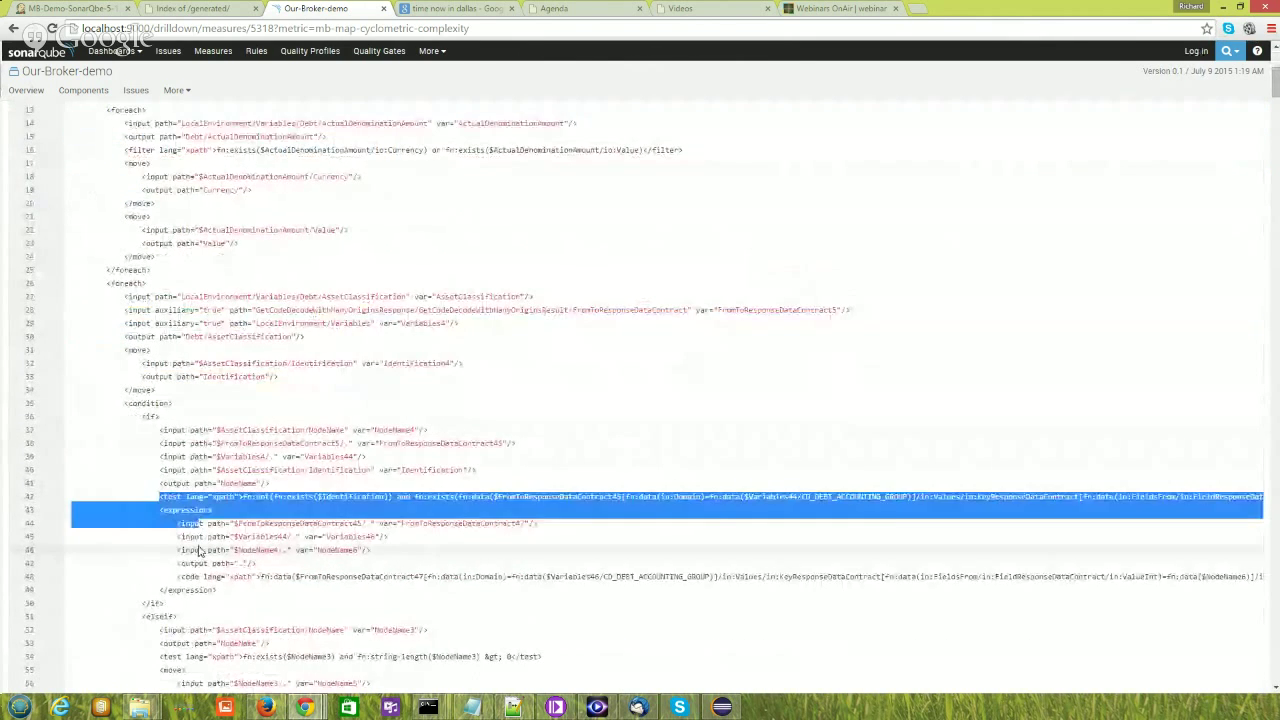
pyautogui.scroll(-1, 198, 550)
pyautogui.click(172, 552)
pyautogui.scroll(-2, 172, 552)
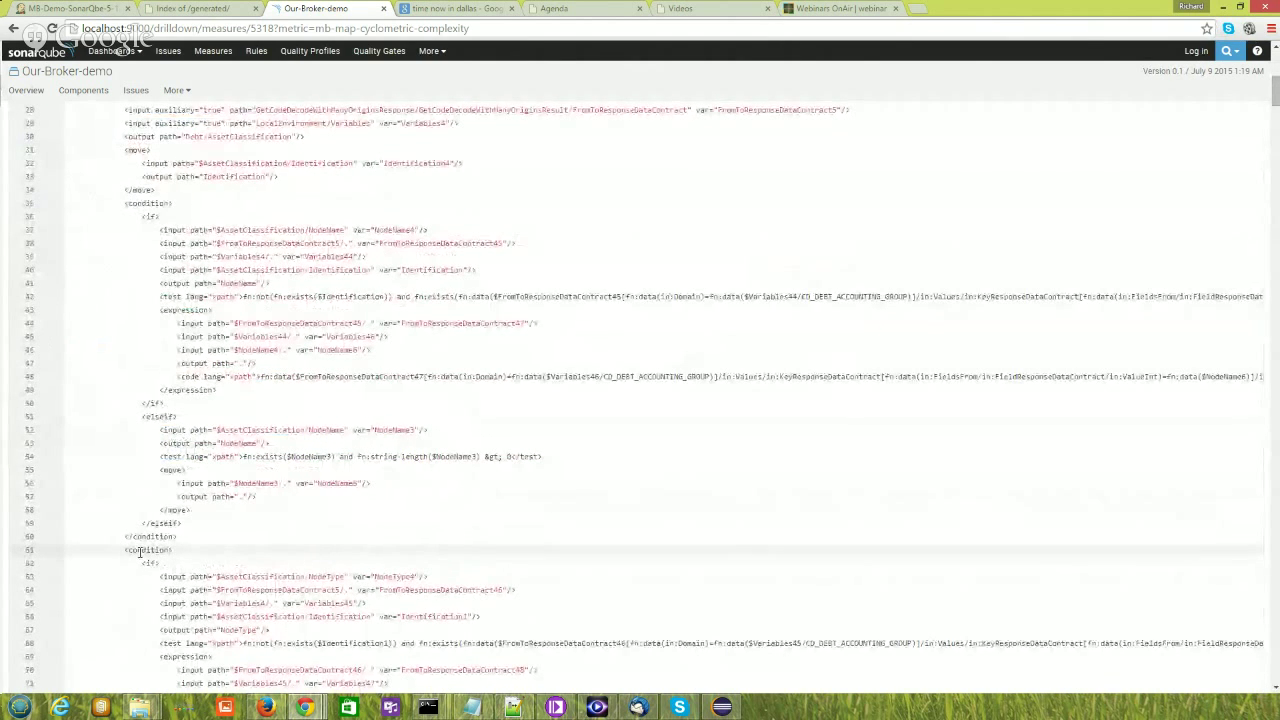
pyautogui.scroll(-5, 140, 551)
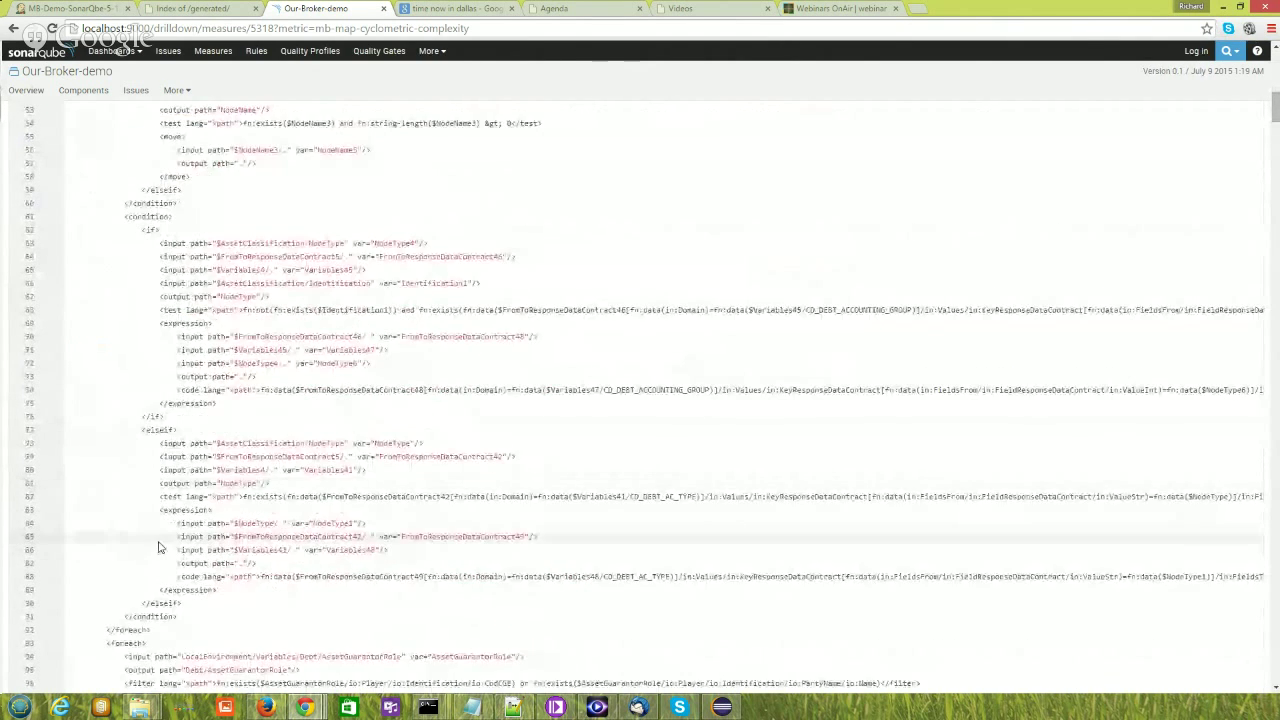
pyautogui.scroll(-2, 266, 536)
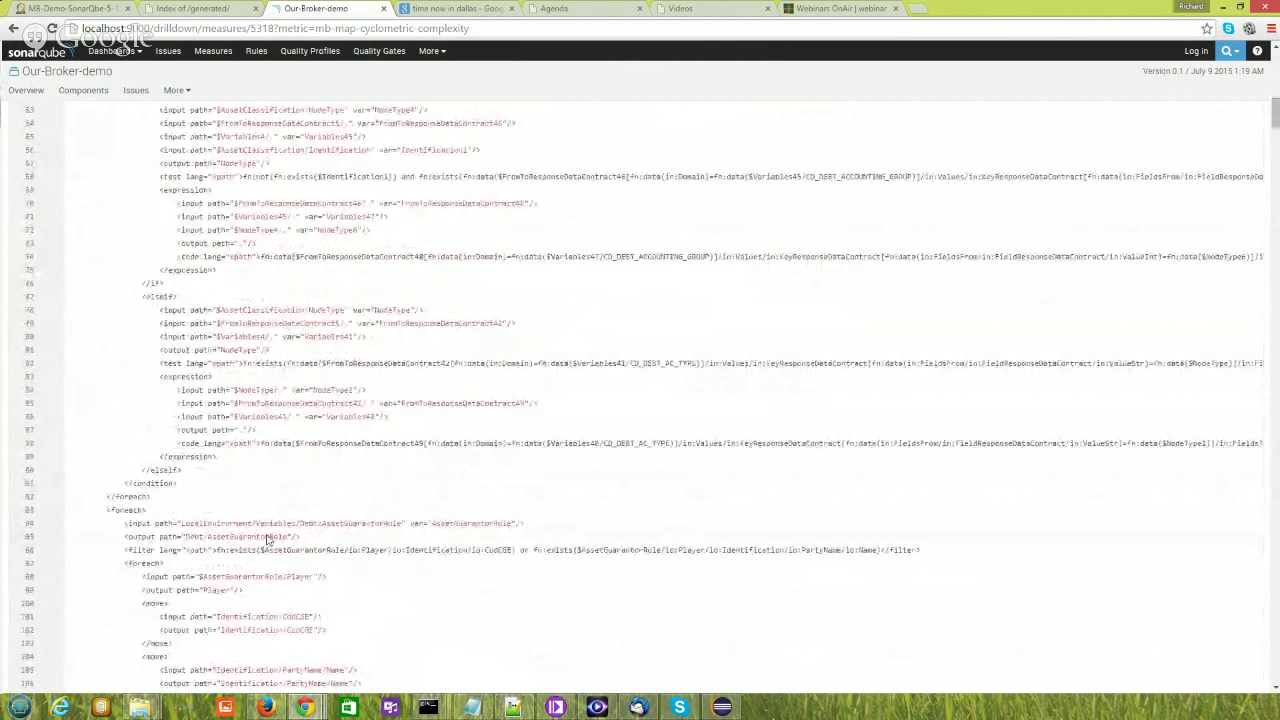
pyautogui.scroll(-1, 270, 540)
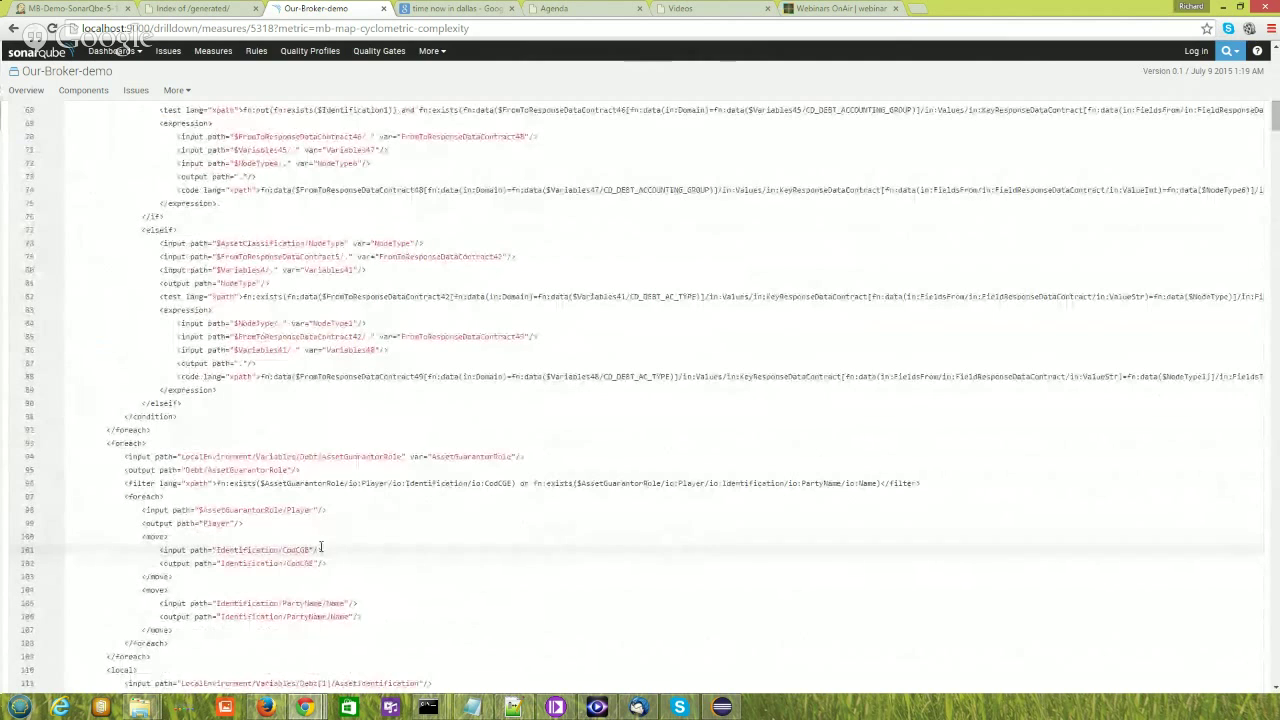
pyautogui.scroll(-3, 336, 554)
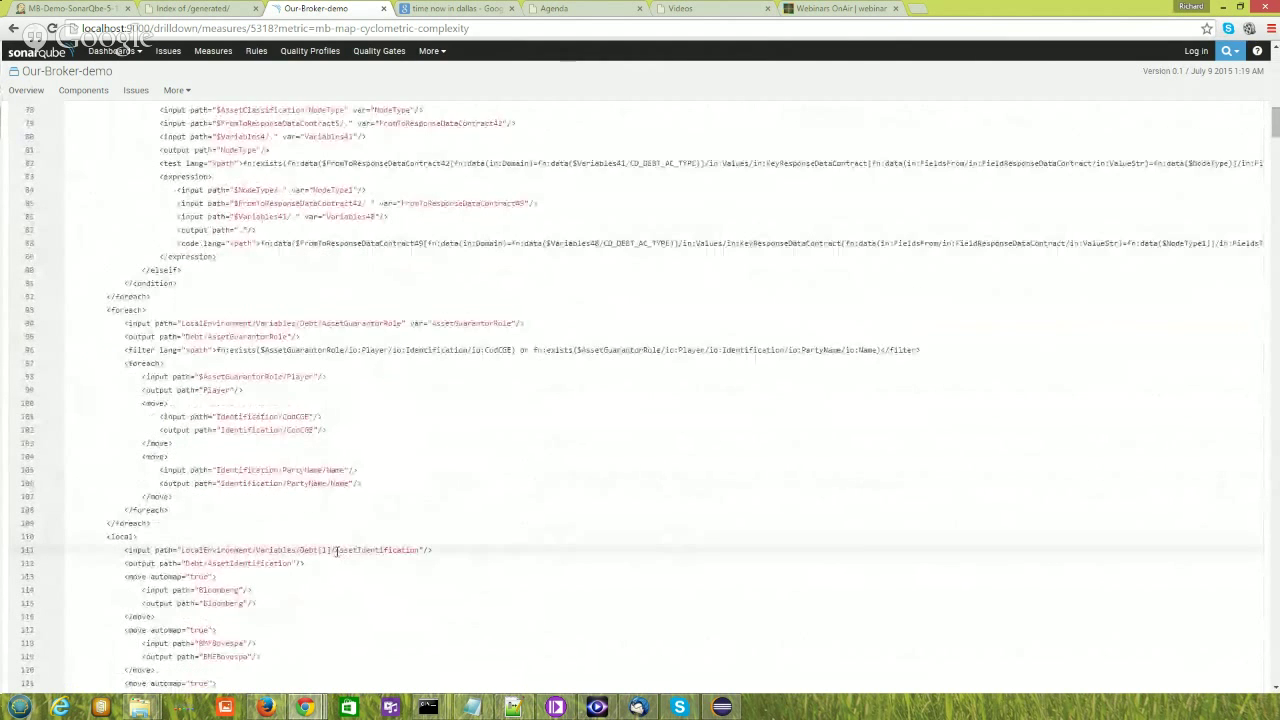
pyautogui.scroll(-6, 232, 608)
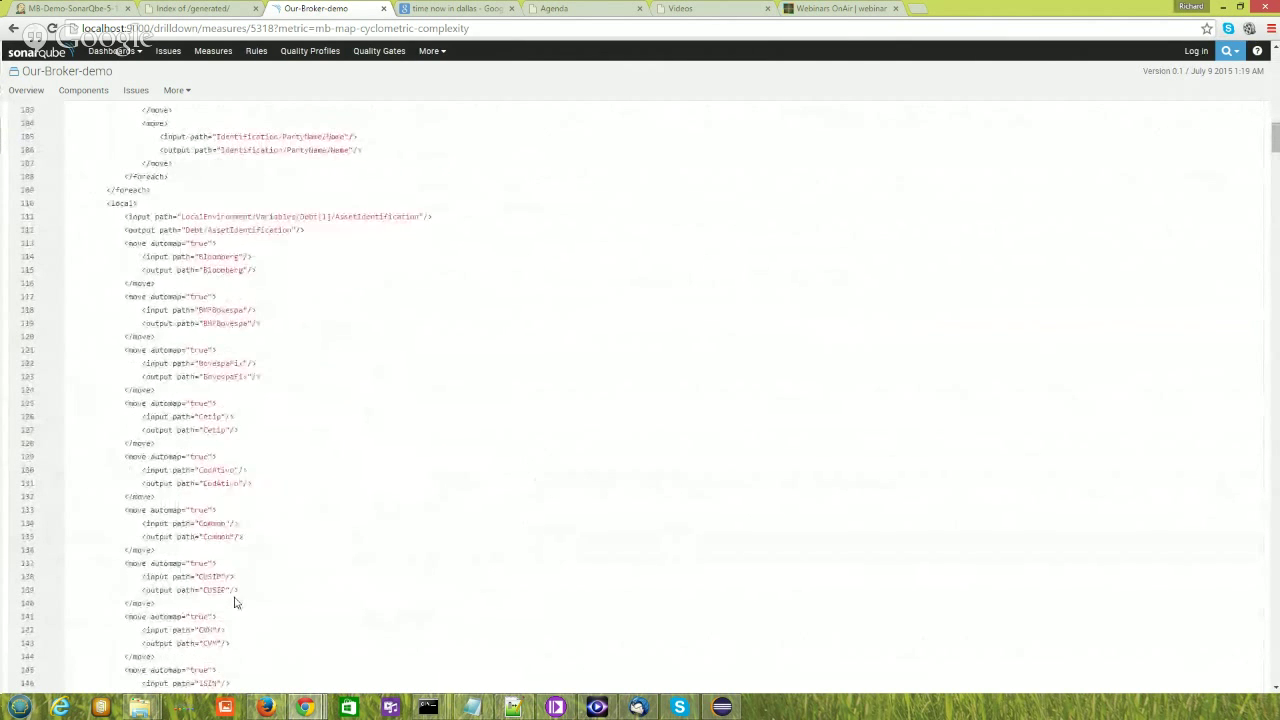
# Step: Return to the Our-Broker-demo dashboard from the home page and drill down into the duplications percentage
pyautogui.click(30, 53)
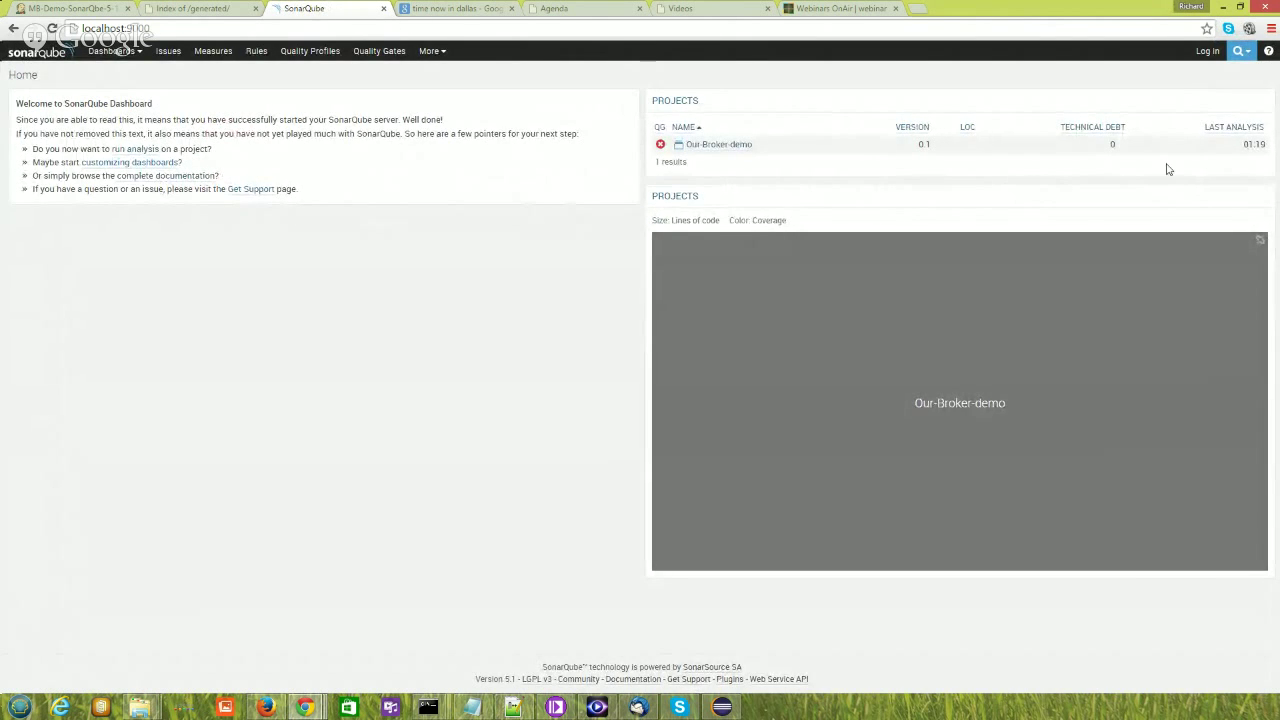
pyautogui.click(705, 145)
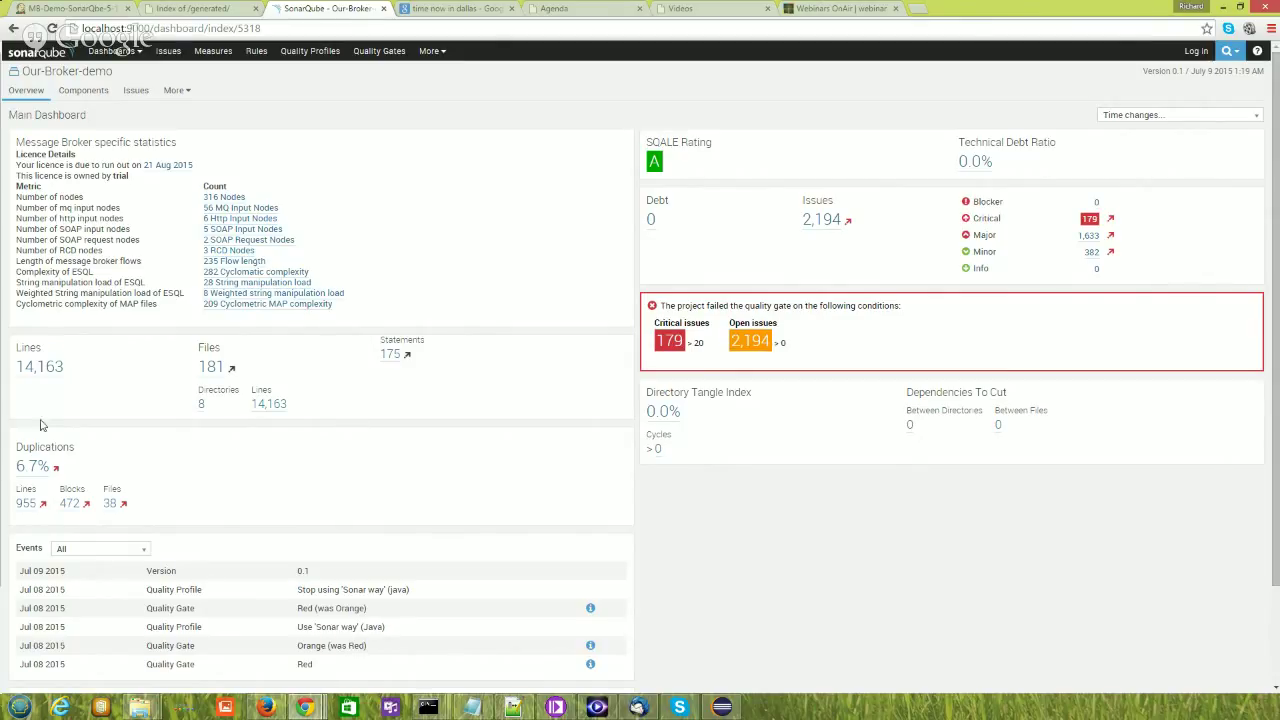
pyautogui.click(41, 469)
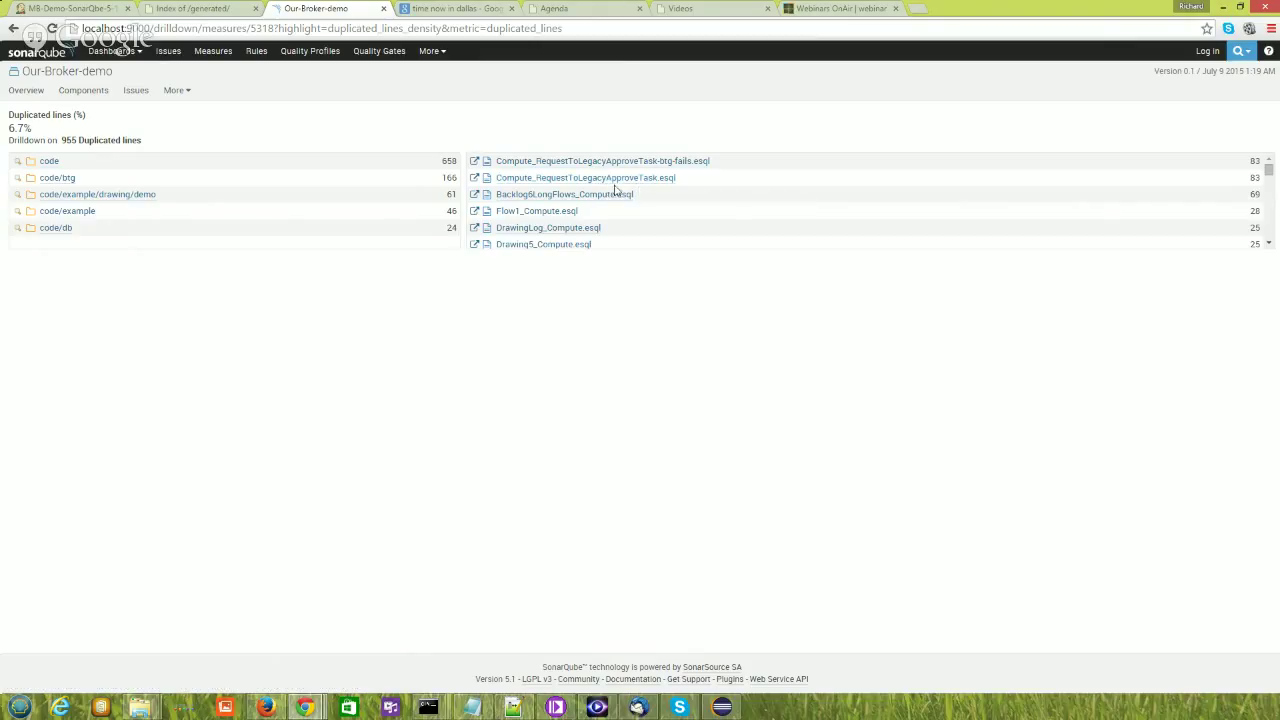
# Step: Open Compute_RequestToLegacyApproveTask-btg-fails.esql from the duplicated files and view the issue on its CREATE COMPUTE MODULE line
pyautogui.moveTo(1272, 172)
pyautogui.mouseDown()
pyautogui.moveTo(1270, 192)
pyautogui.moveTo(1272, 172)
pyautogui.mouseUp()
pyautogui.click(625, 163)
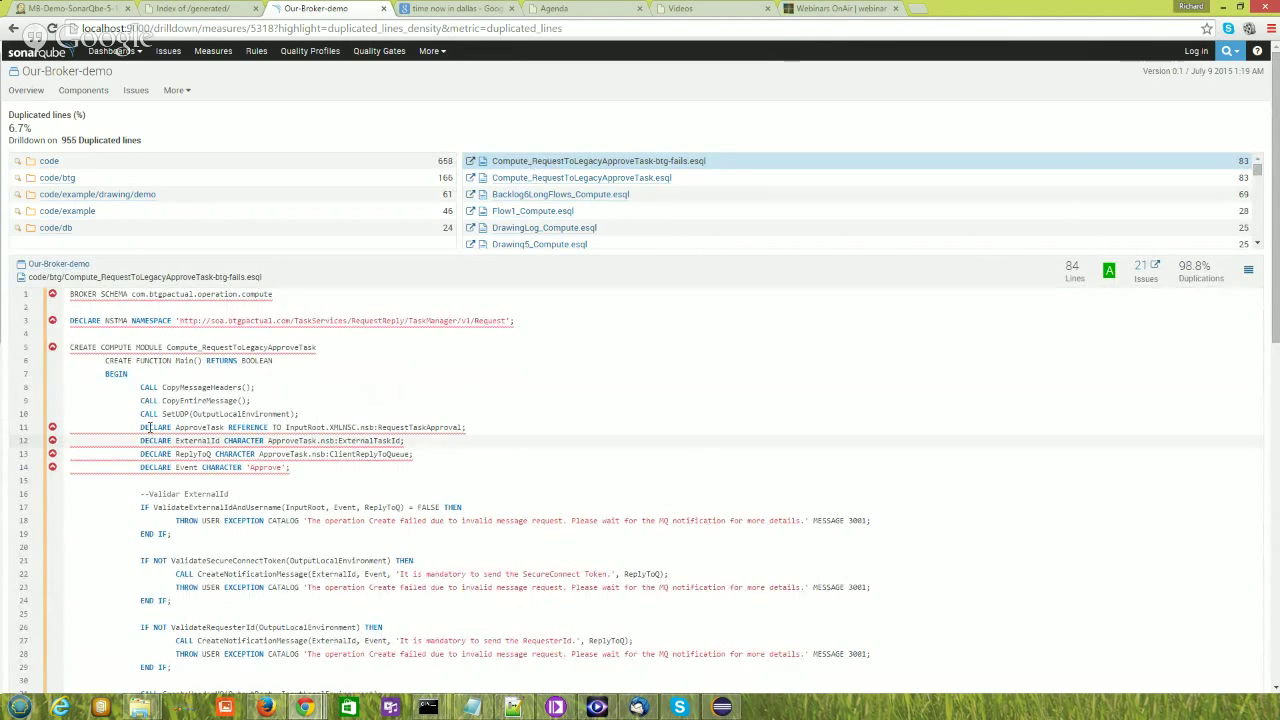
pyautogui.click(53, 349)
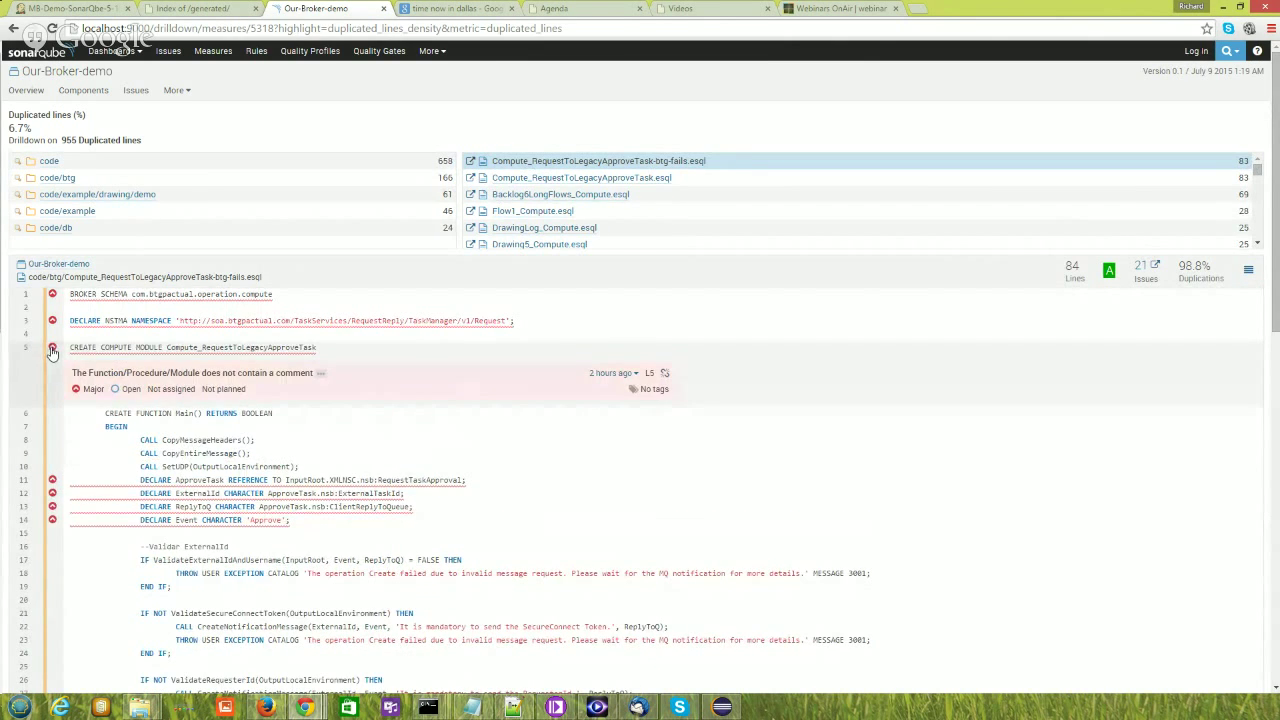
pyautogui.click(53, 349)
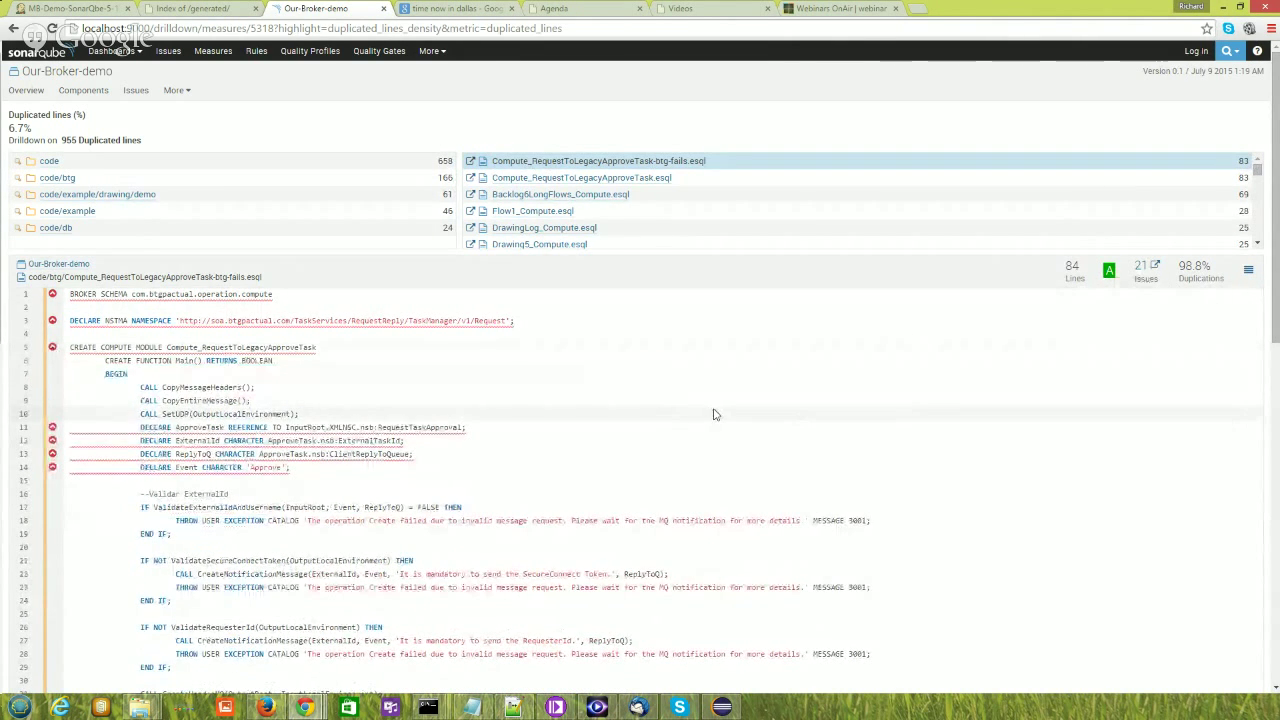
# Step: View the details of Compute_RequestToLegacyApproveTask-btg-fails.esql, including its issue and duplication measures, and close them
pyautogui.scroll(-3, 712, 414)
pyautogui.scroll(3, 712, 414)
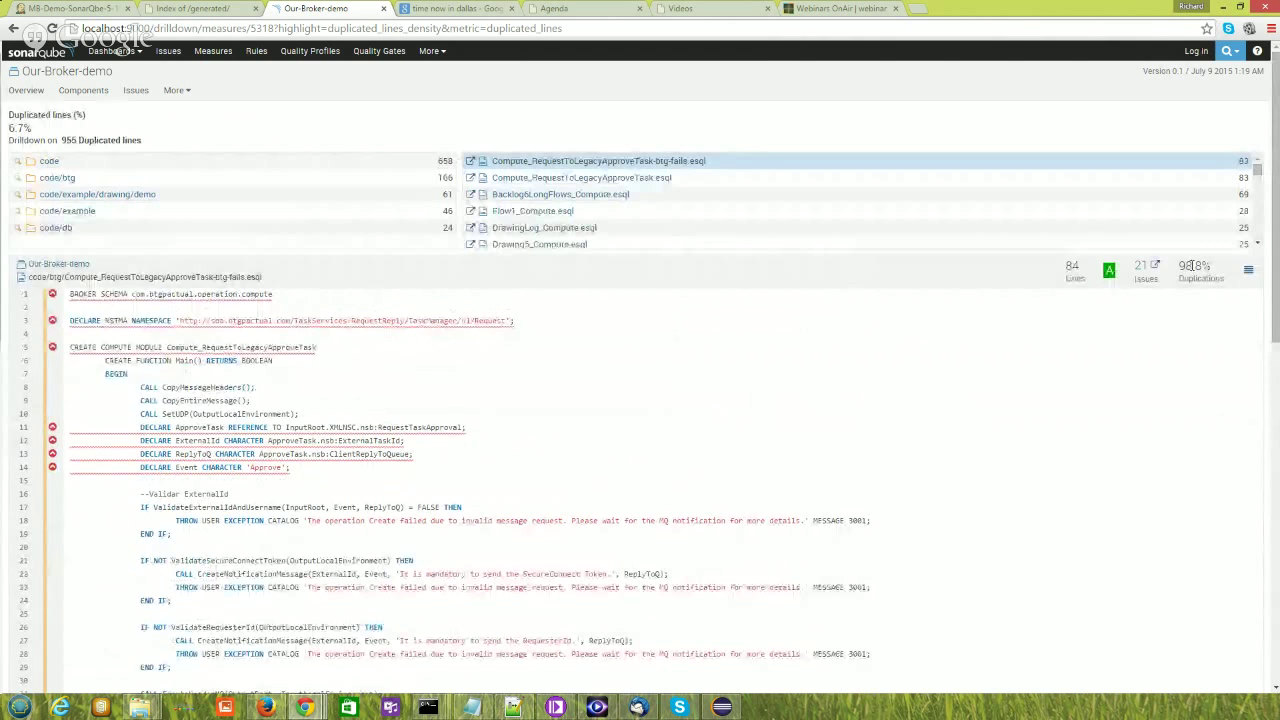
pyautogui.click(1248, 270)
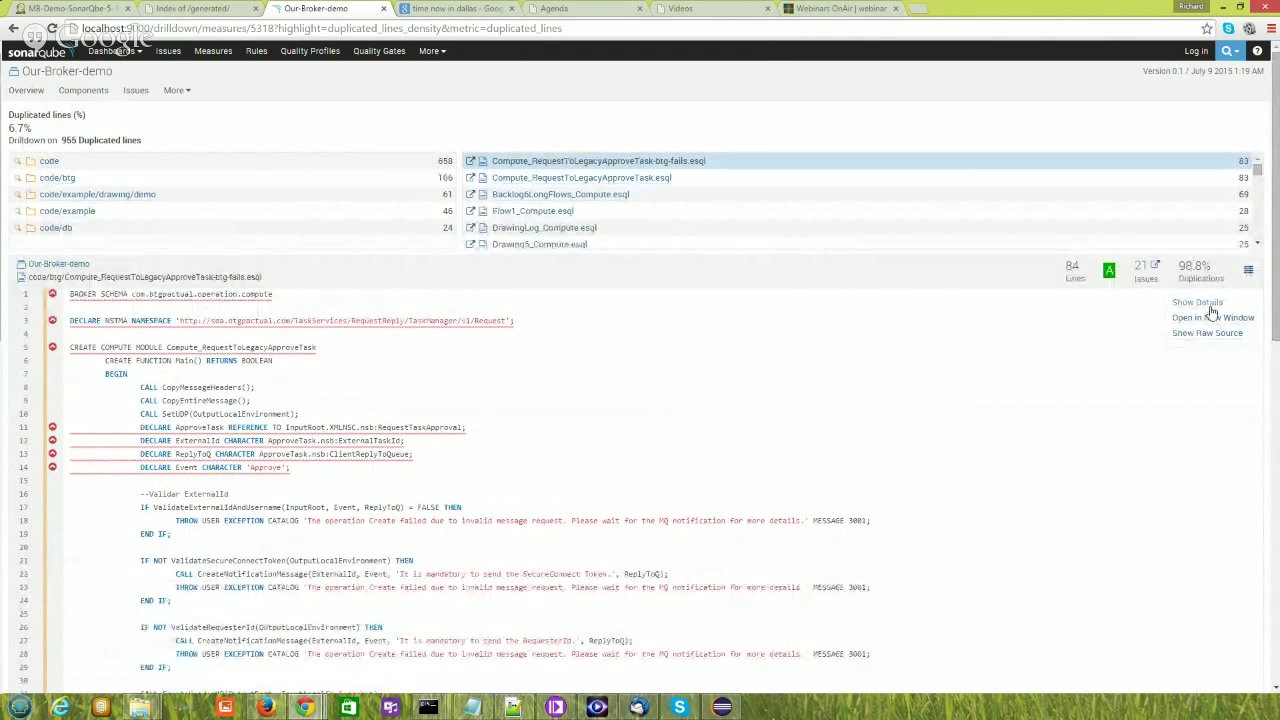
pyautogui.click(749, 438)
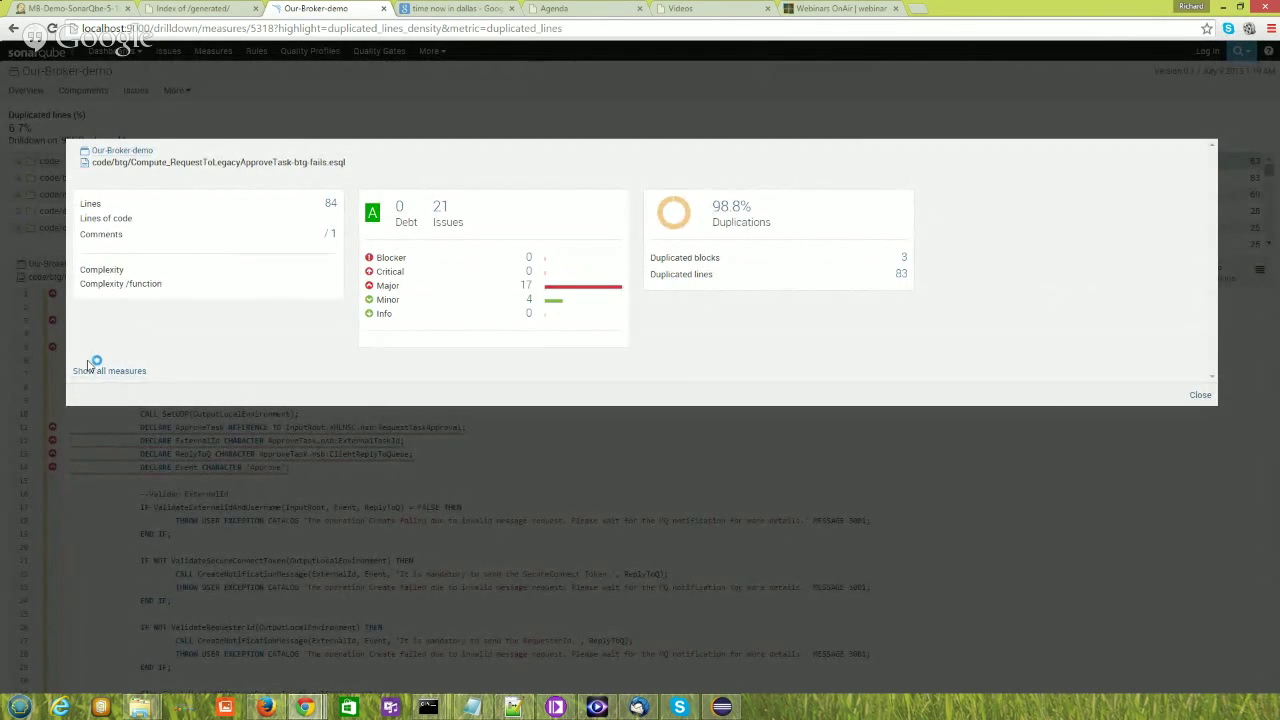
pyautogui.click(1200, 397)
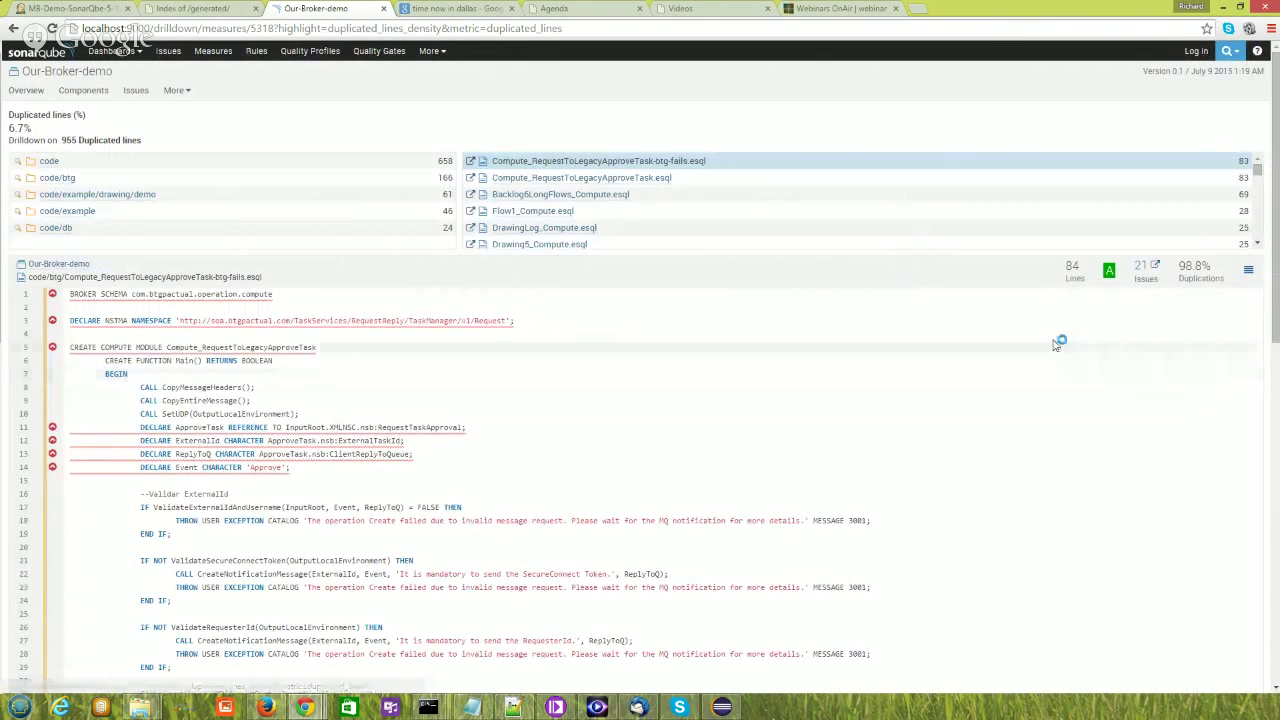
# Step: Compare the source of Compute_RequestToLegacyApproveTask-btg-fails.esql with its duplicate, Compute_RequestToLegacyApproveTask.esql
pyautogui.scroll(-6, 952, 370)
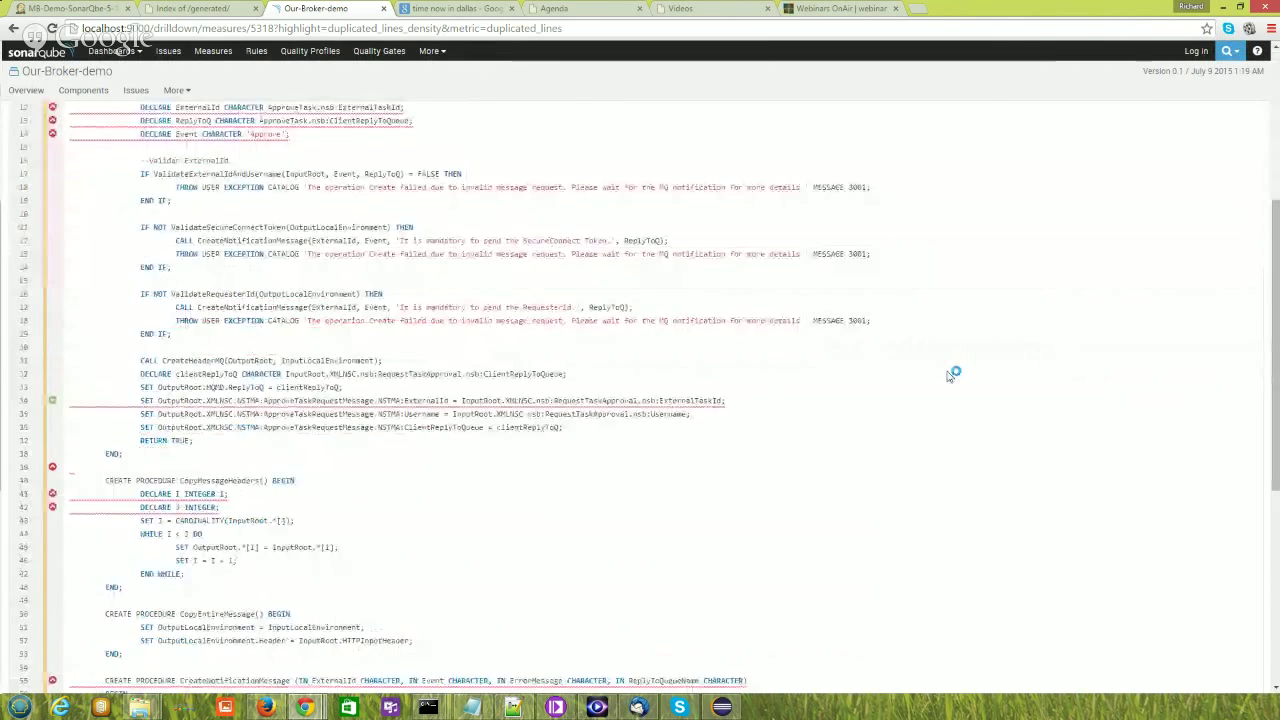
pyautogui.scroll(2, 953, 377)
pyautogui.scroll(8, 955, 378)
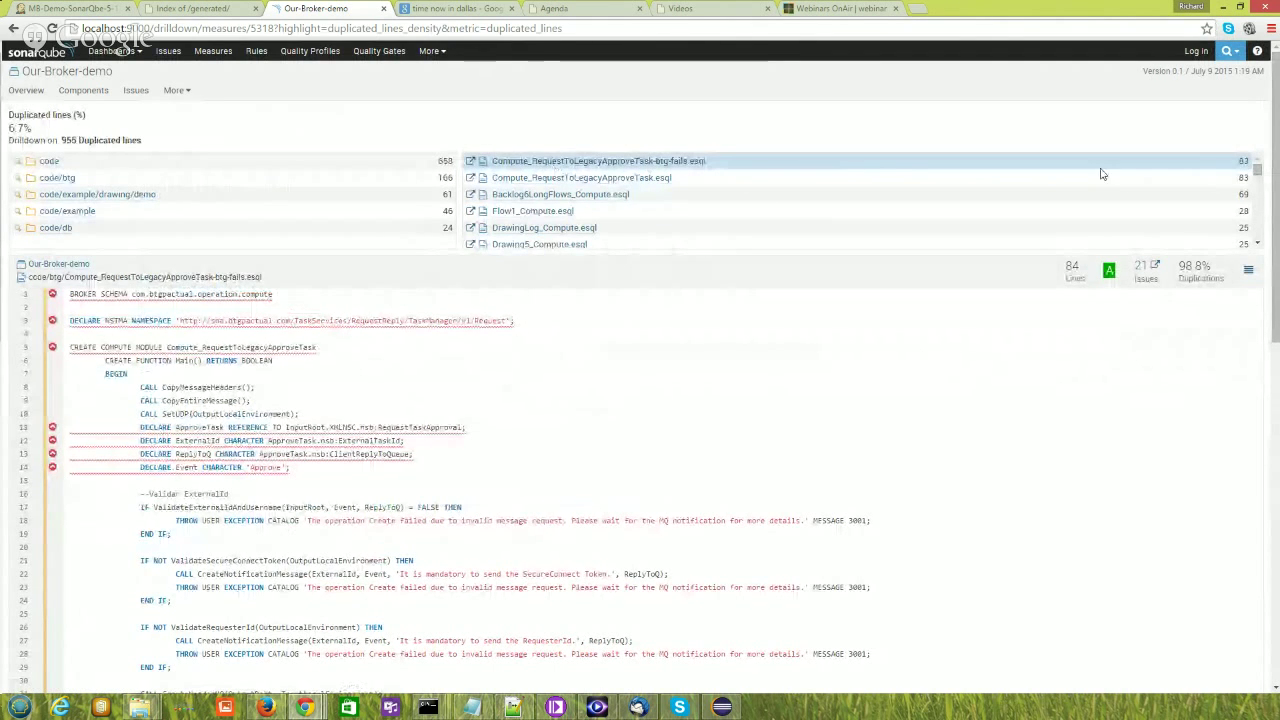
pyautogui.click(666, 181)
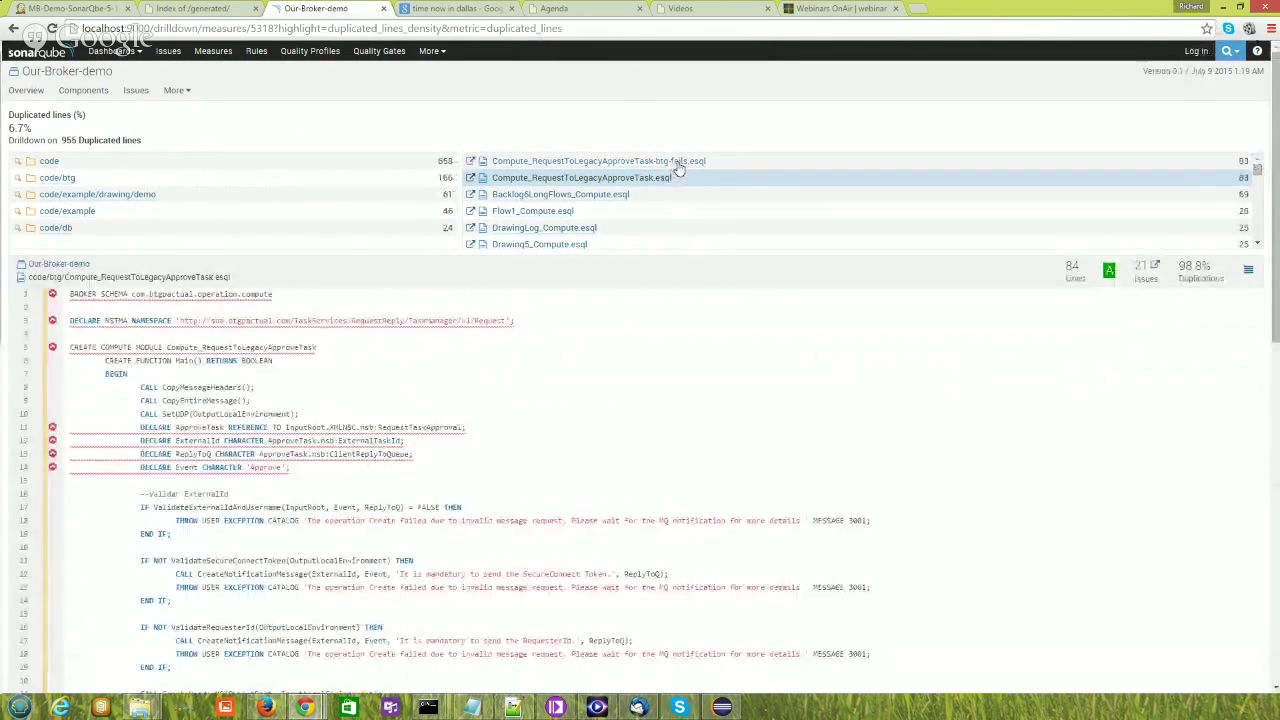
pyautogui.click(677, 161)
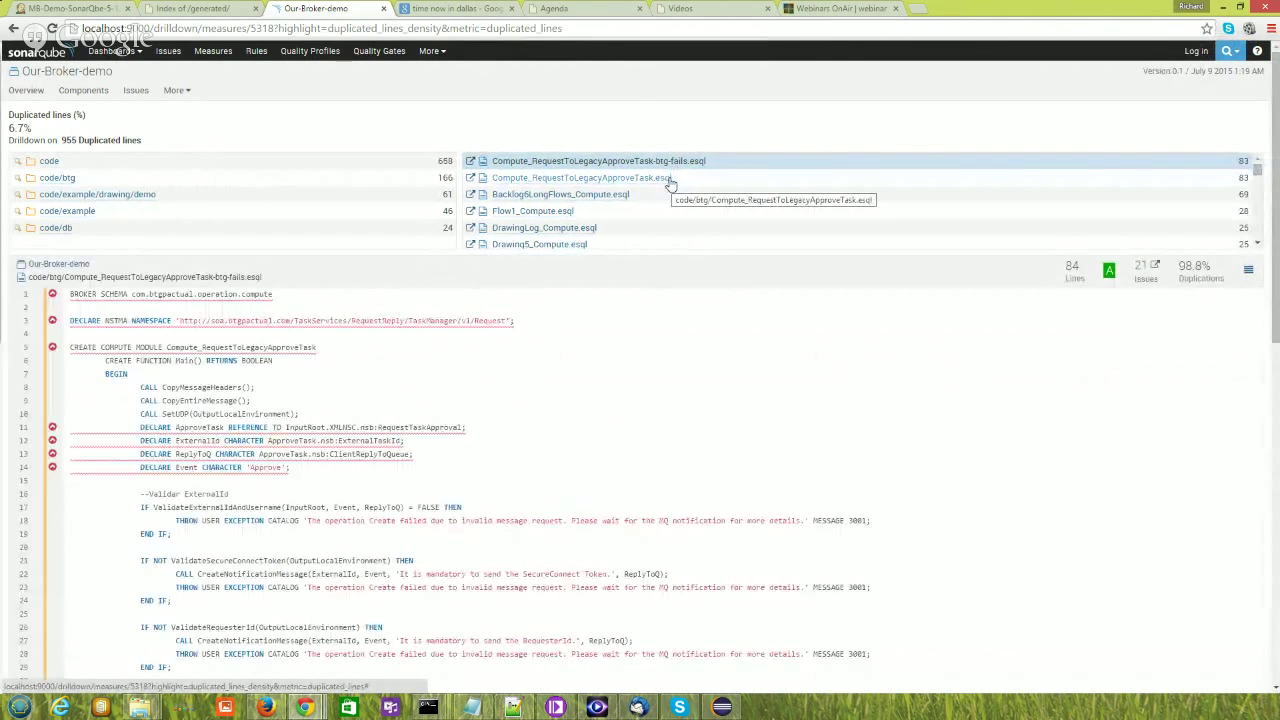
pyautogui.click(668, 180)
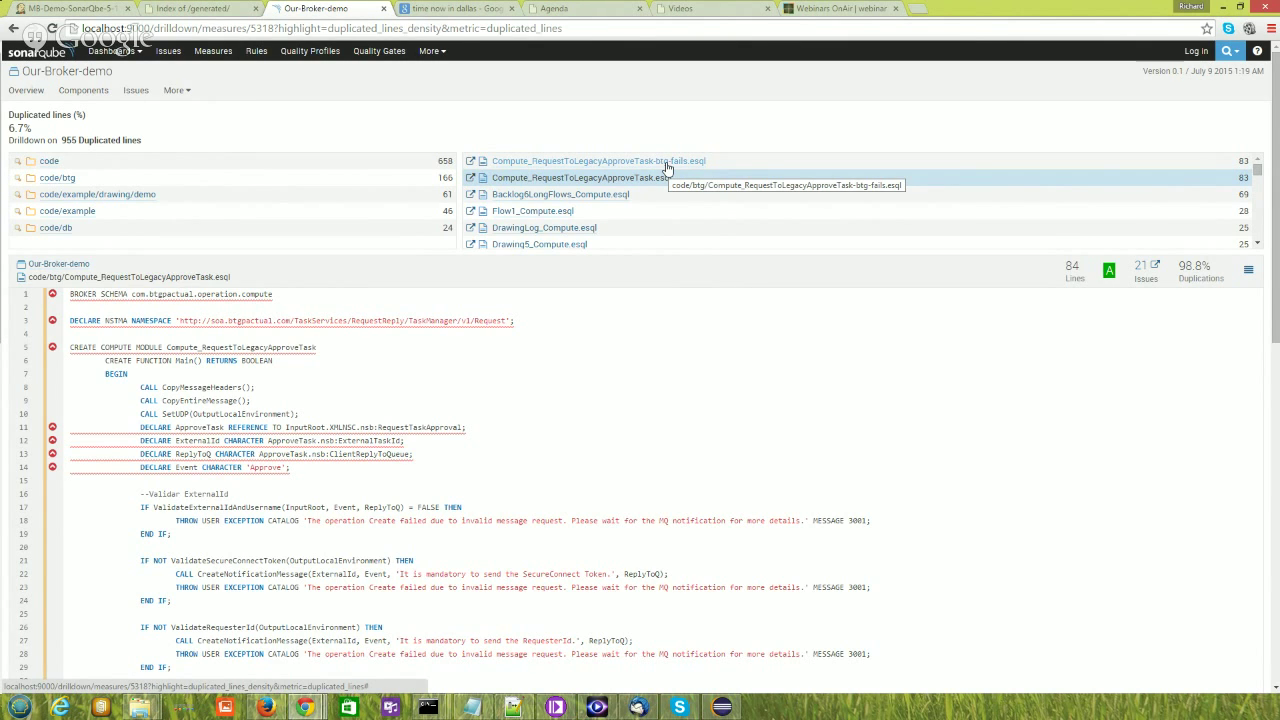
# Step: Reopen the Our-Broker-demo dashboard, and list all active rules of the MessageBroker default profile from the quality profiles
pyautogui.click(60, 52)
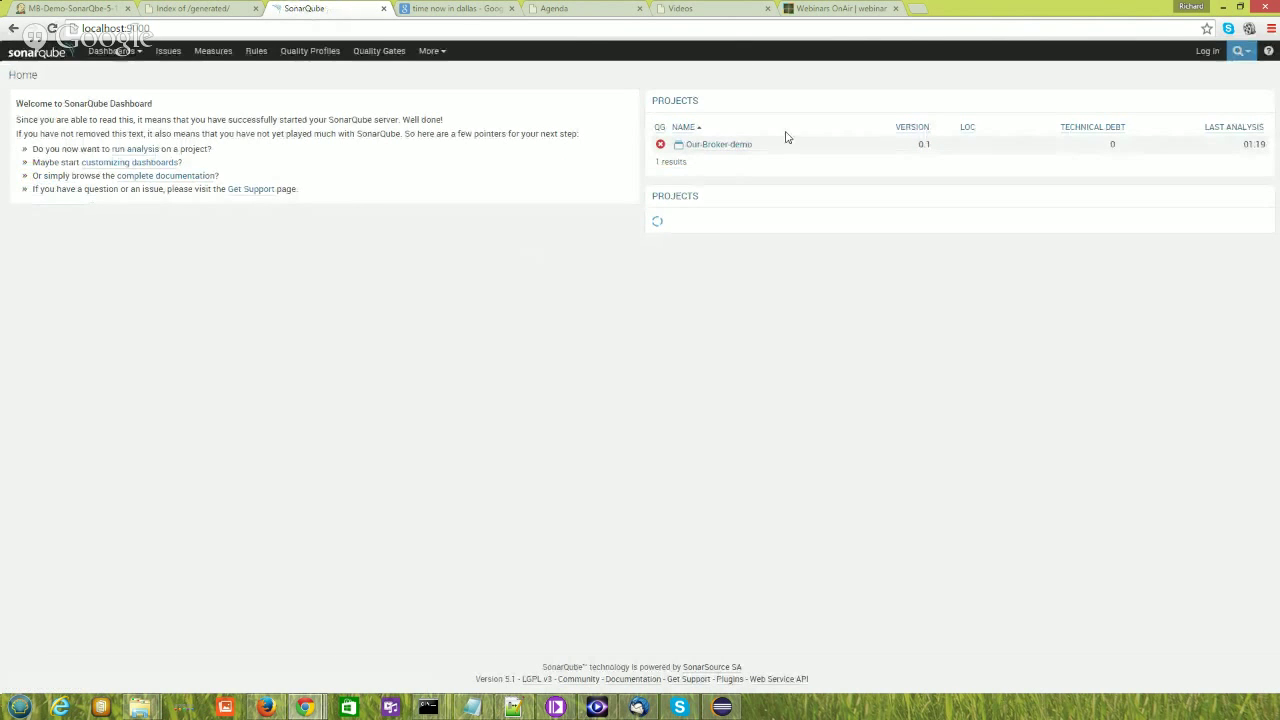
pyautogui.click(739, 146)
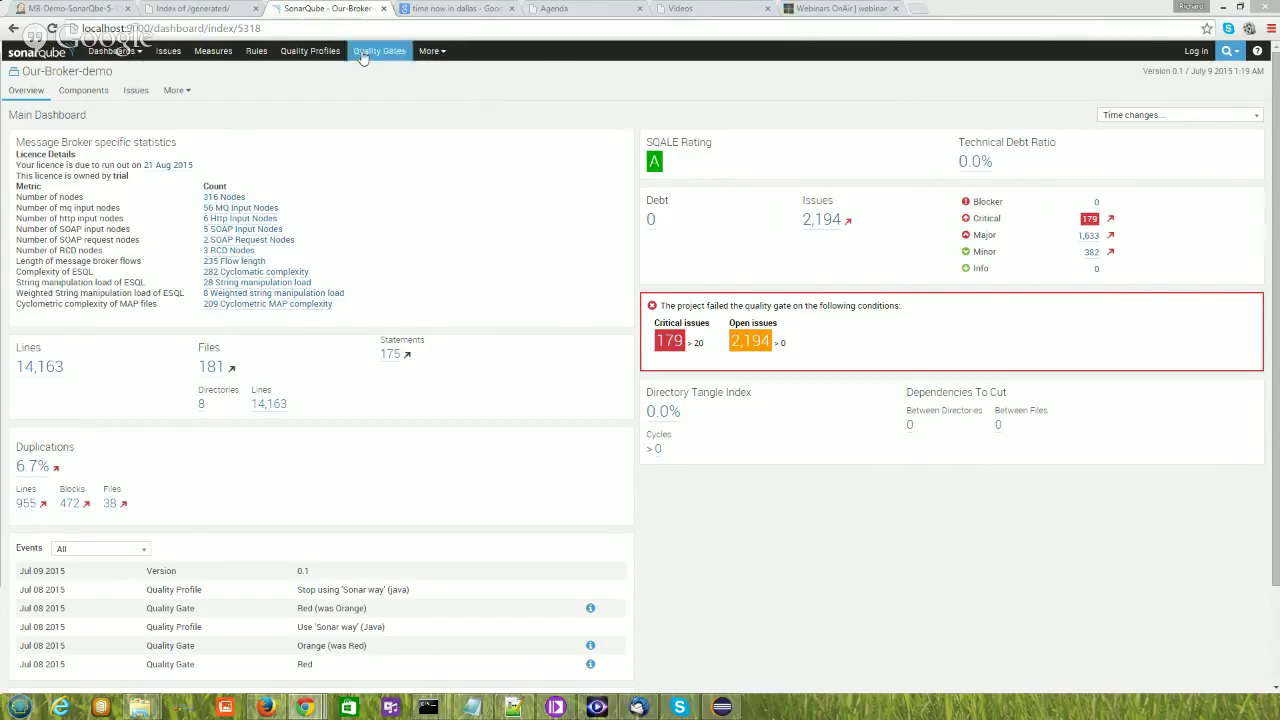
pyautogui.click(310, 51)
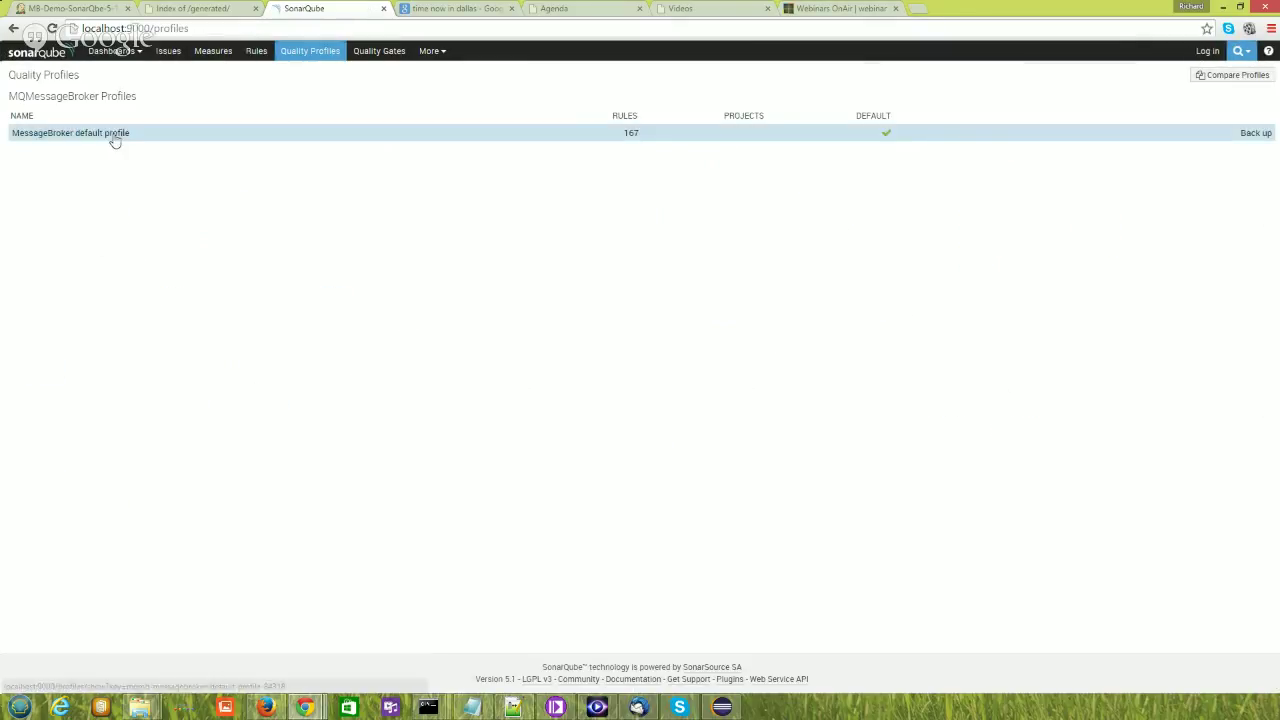
pyautogui.click(93, 134)
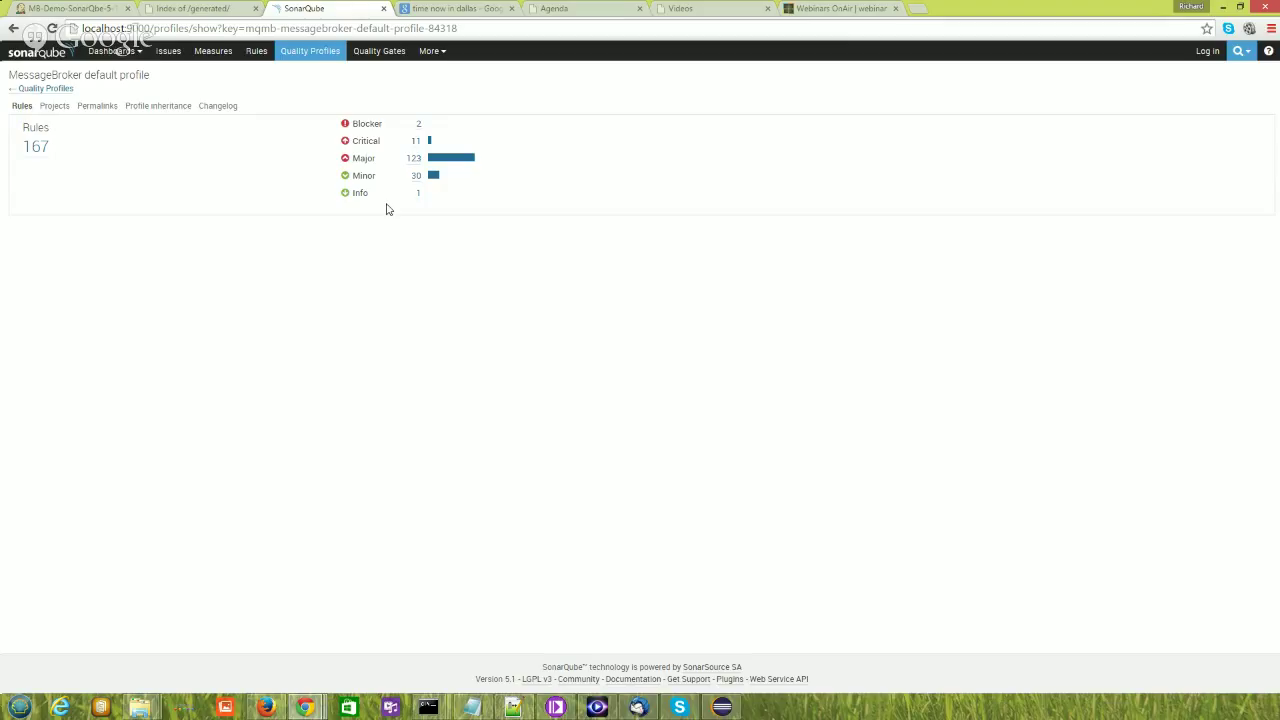
pyautogui.click(37, 150)
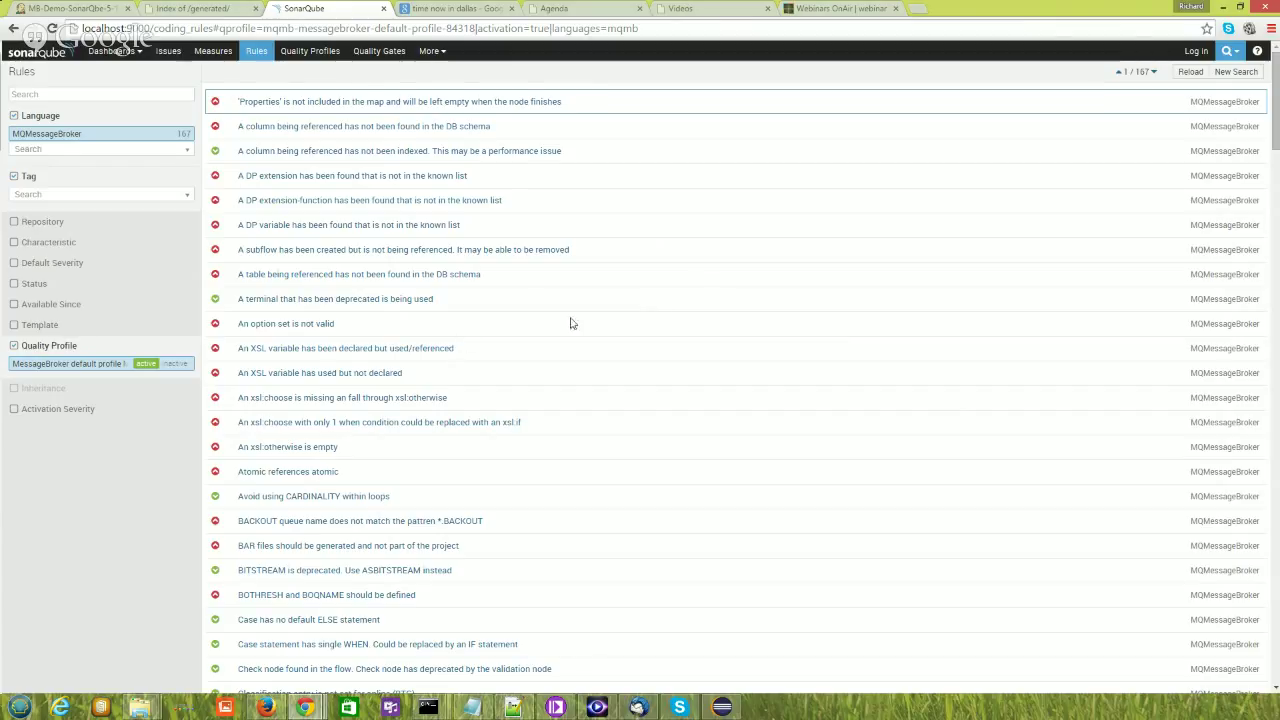
# Step: View the rule "A DP variable has been found that is not in the known list" and log in as administrator
pyautogui.click(357, 225)
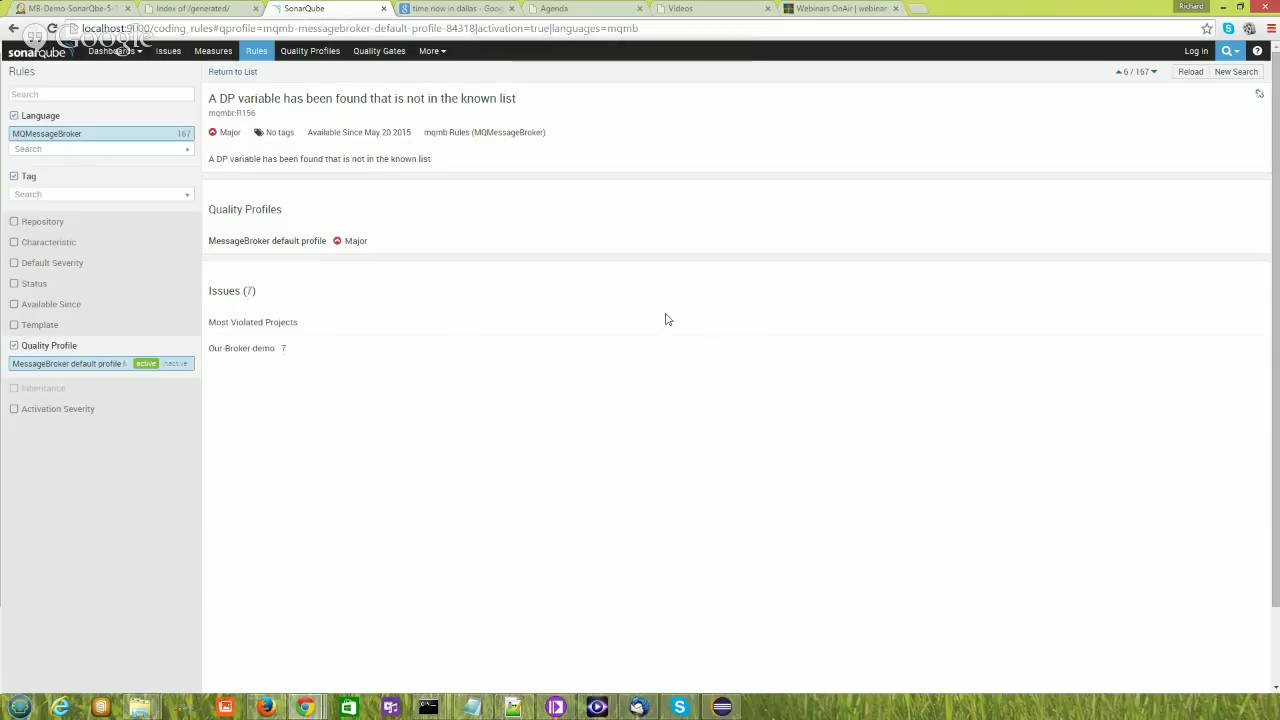
pyautogui.click(1196, 50)
pyautogui.click(583, 194)
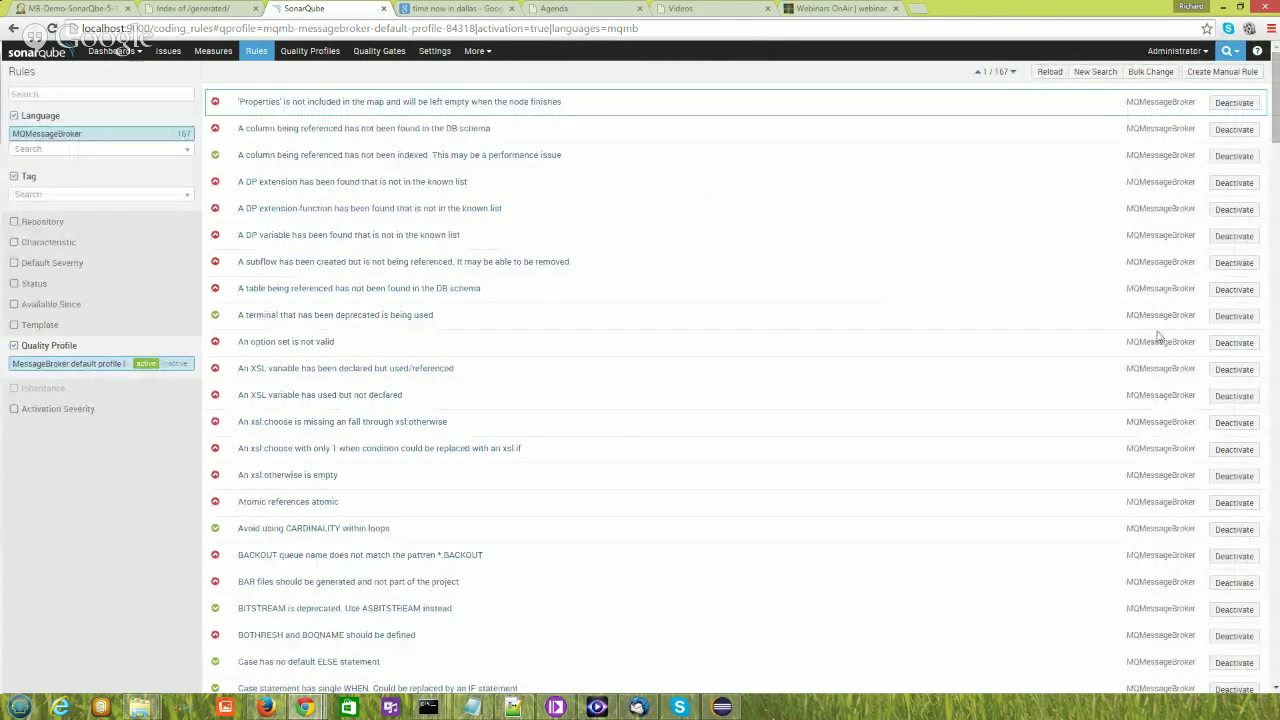
# Step: Set the severity of the rule "A table being referenced has not been found in the DB schema" to Minor in the MessageBroker default profile
pyautogui.click(372, 292)
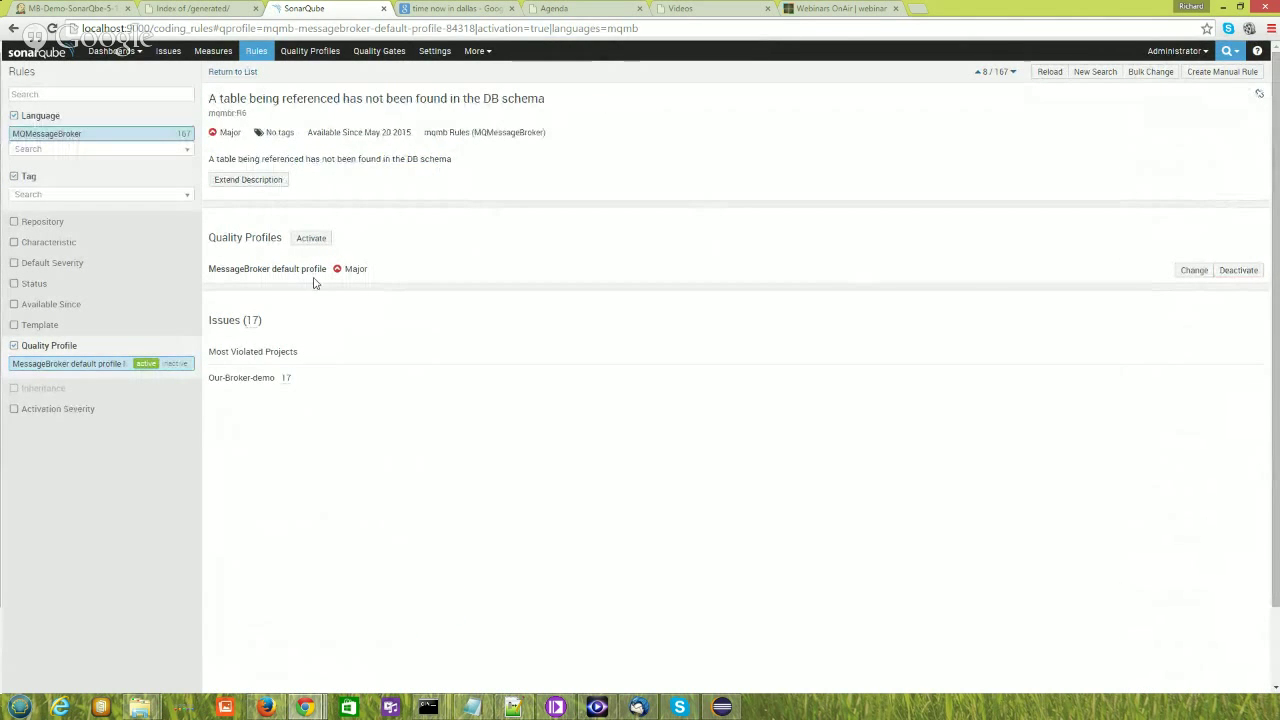
pyautogui.click(1195, 271)
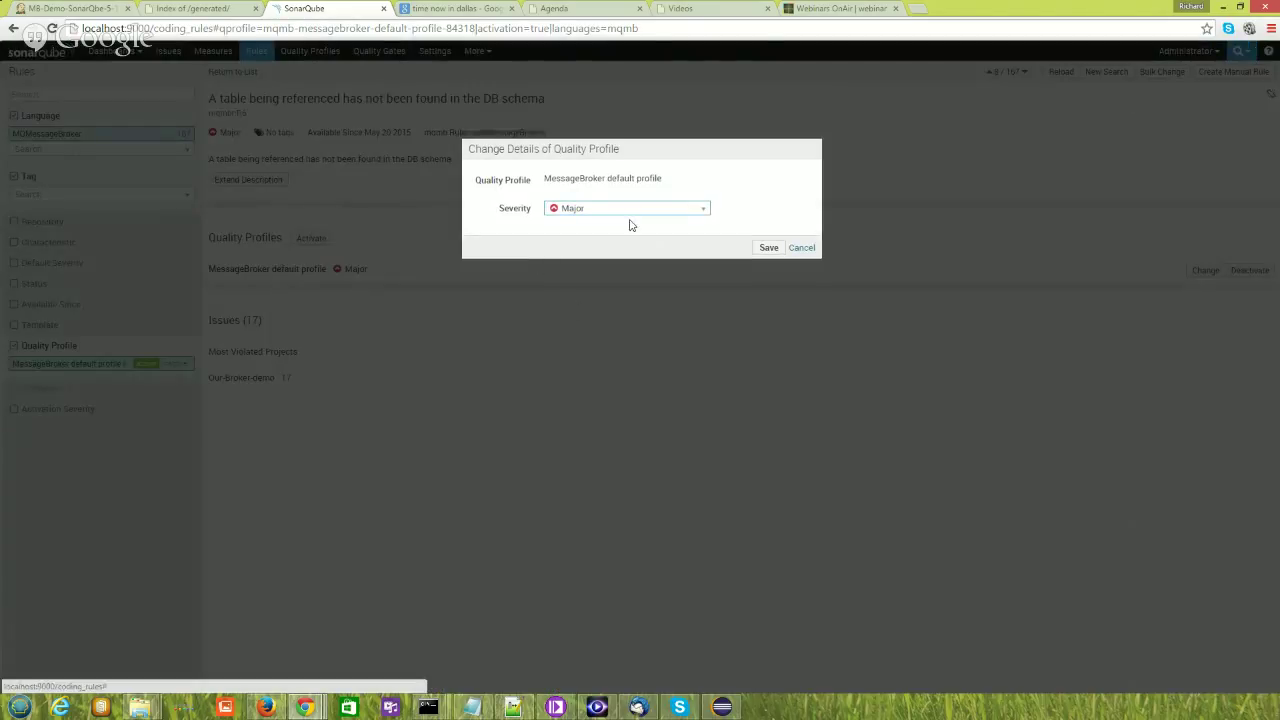
pyautogui.click(658, 211)
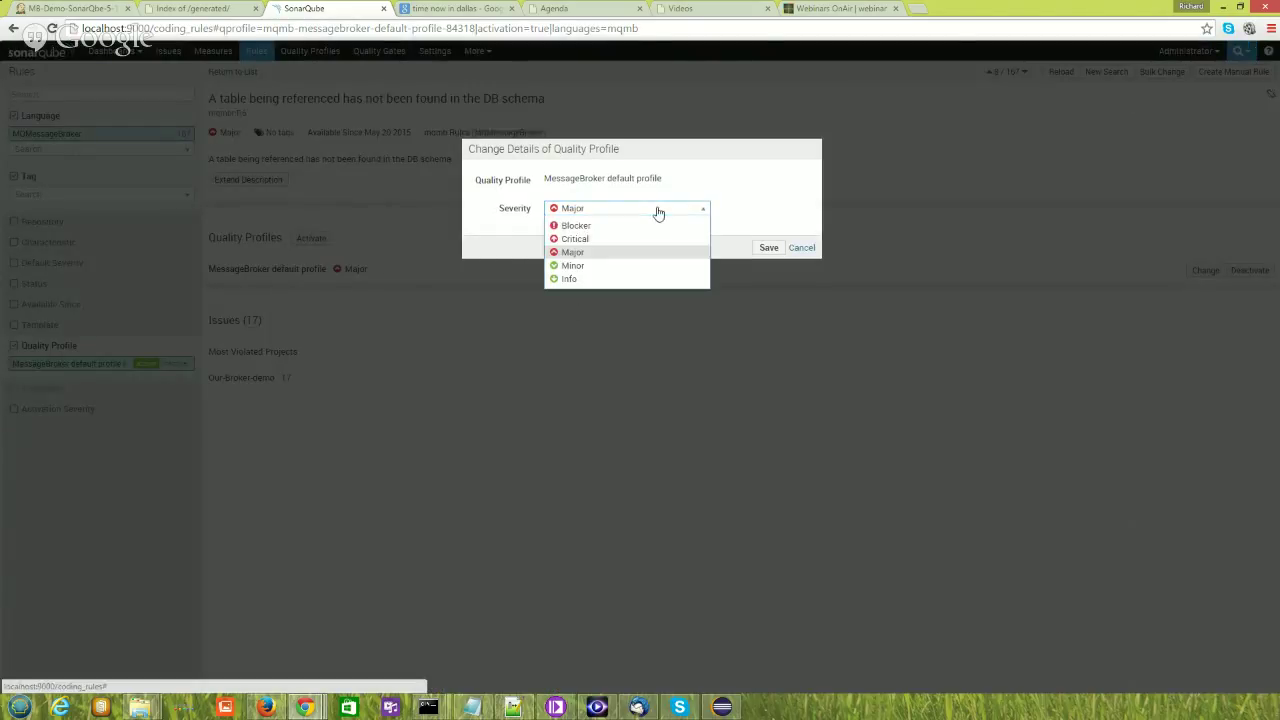
pyautogui.click(574, 254)
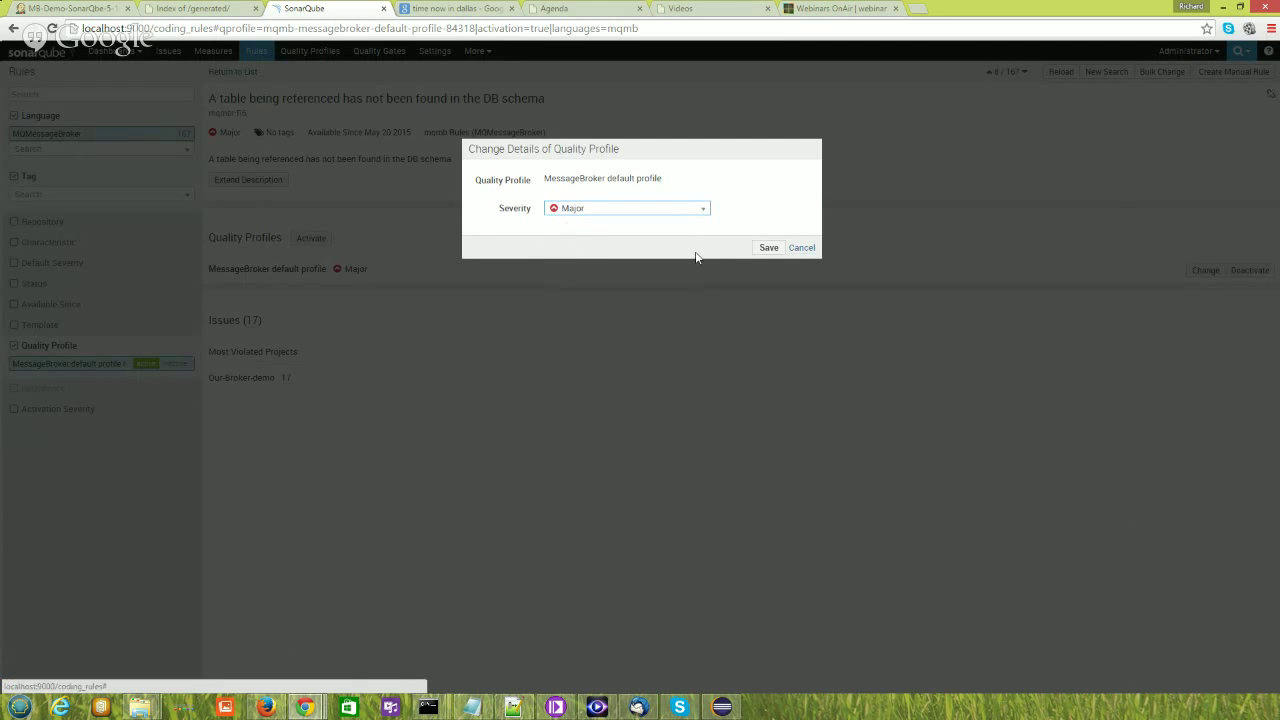
pyautogui.click(660, 211)
pyautogui.click(580, 271)
pyautogui.click(770, 248)
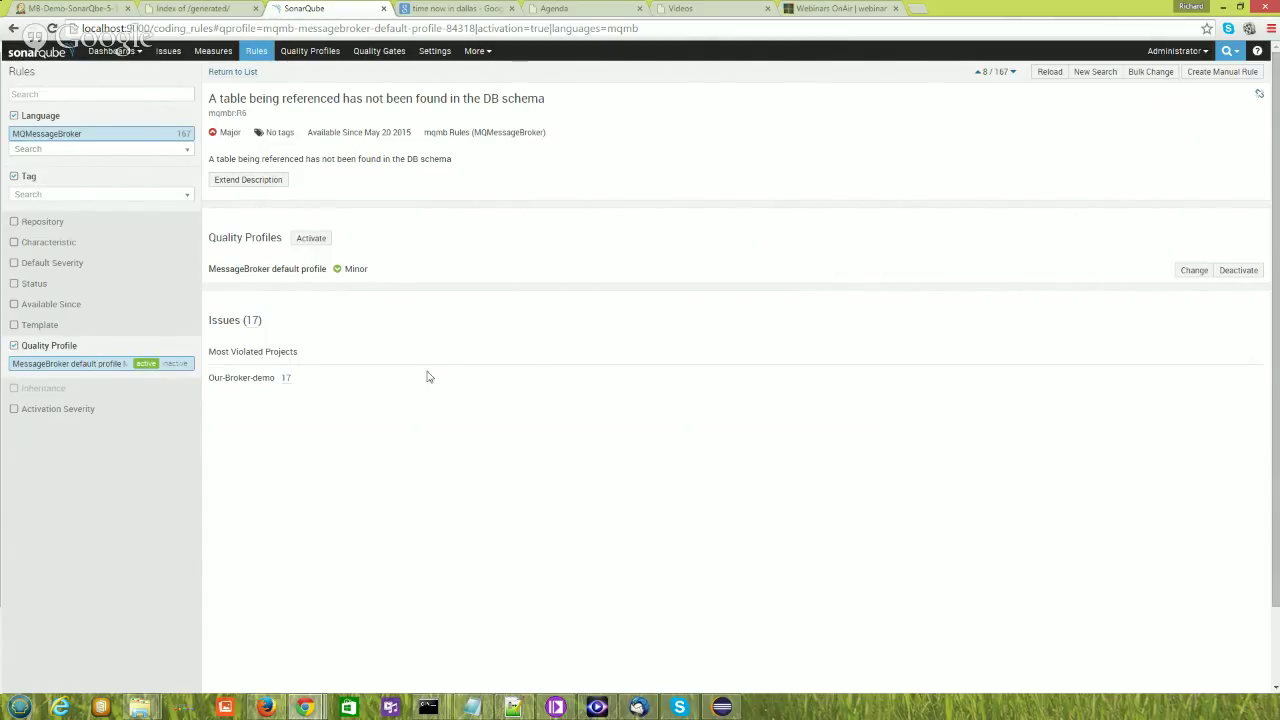
# Step: Switch to the Command Prompt in the MB-Precise-Demo-51 folder and rerun the analysis with run-report.bat
pyautogui.moveTo(430, 707)
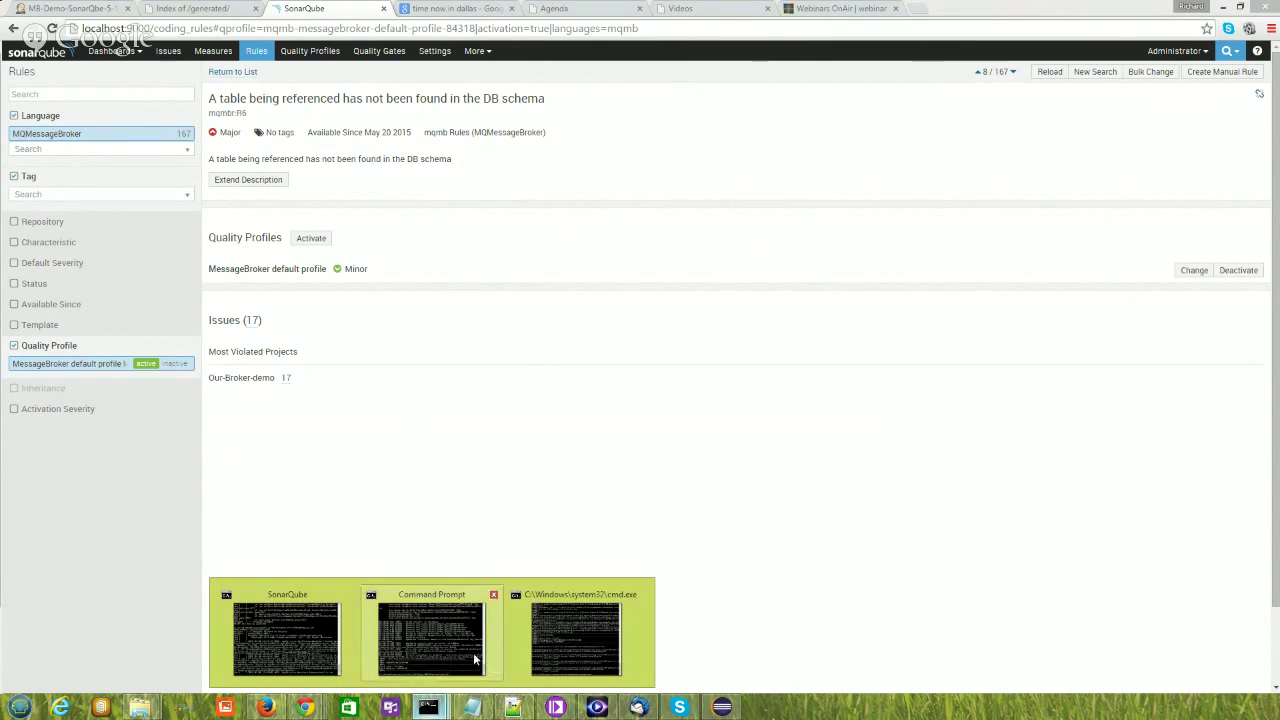
pyautogui.click(473, 652)
pyautogui.press('Up')
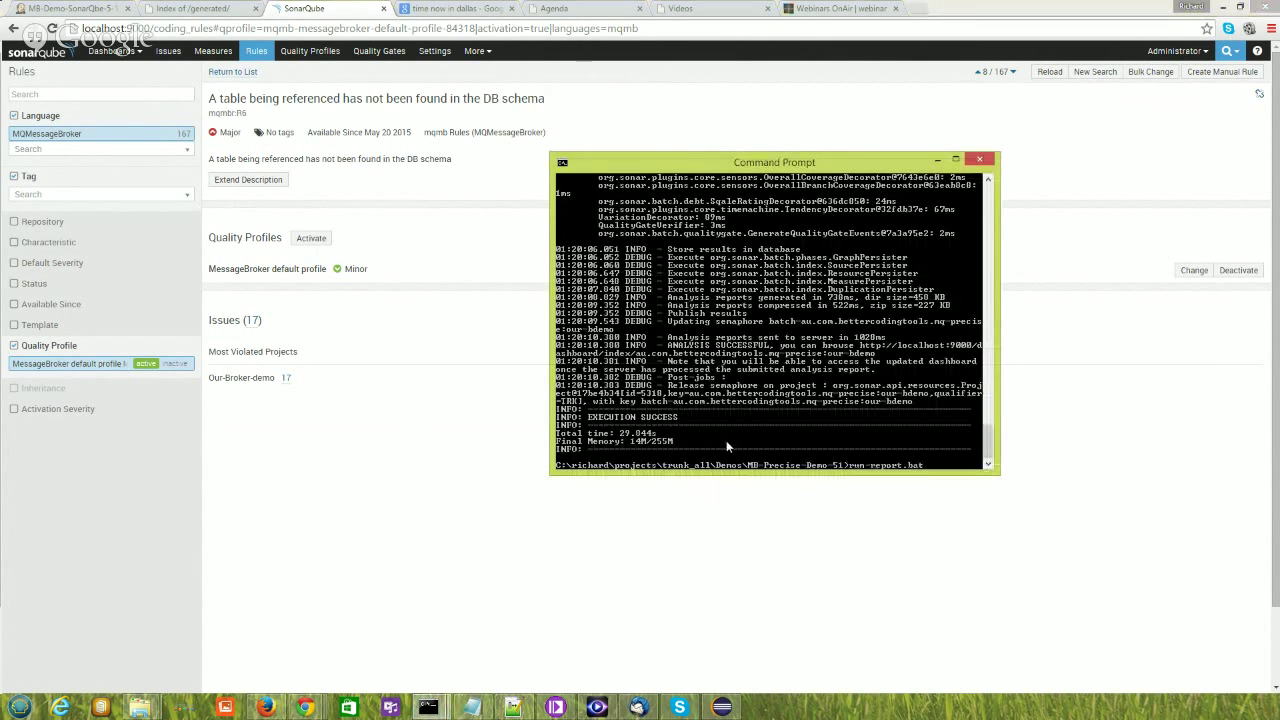
pyautogui.press('Return')
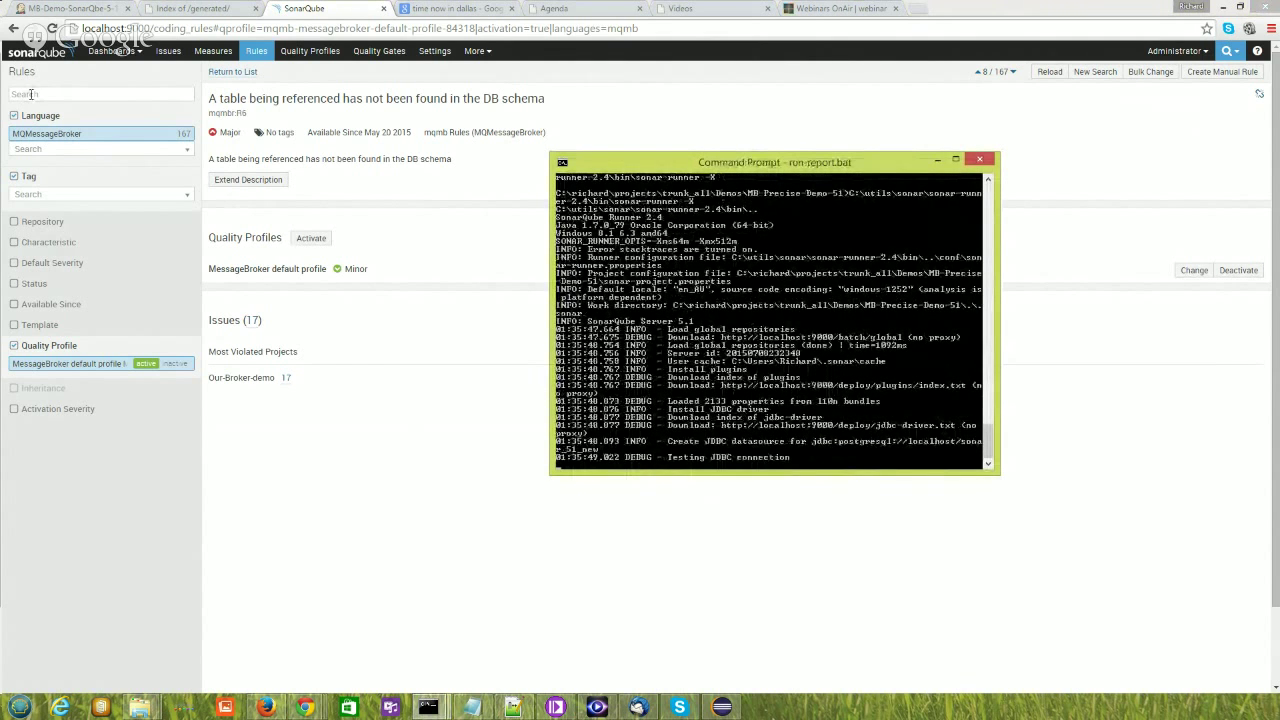
# Step: Return to the SonarQube home page in the browser and open the Our-Broker-demo project dashboard
pyautogui.click(317, 112)
pyautogui.press('F5')
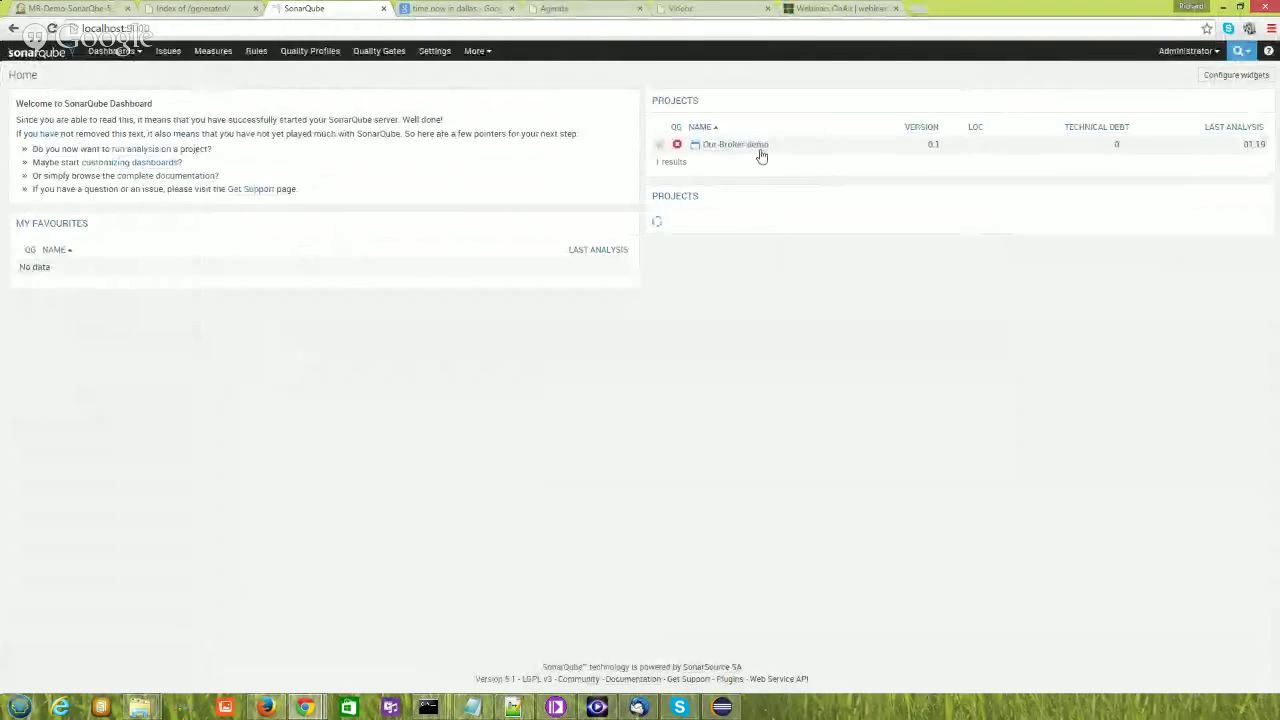
pyautogui.click(757, 148)
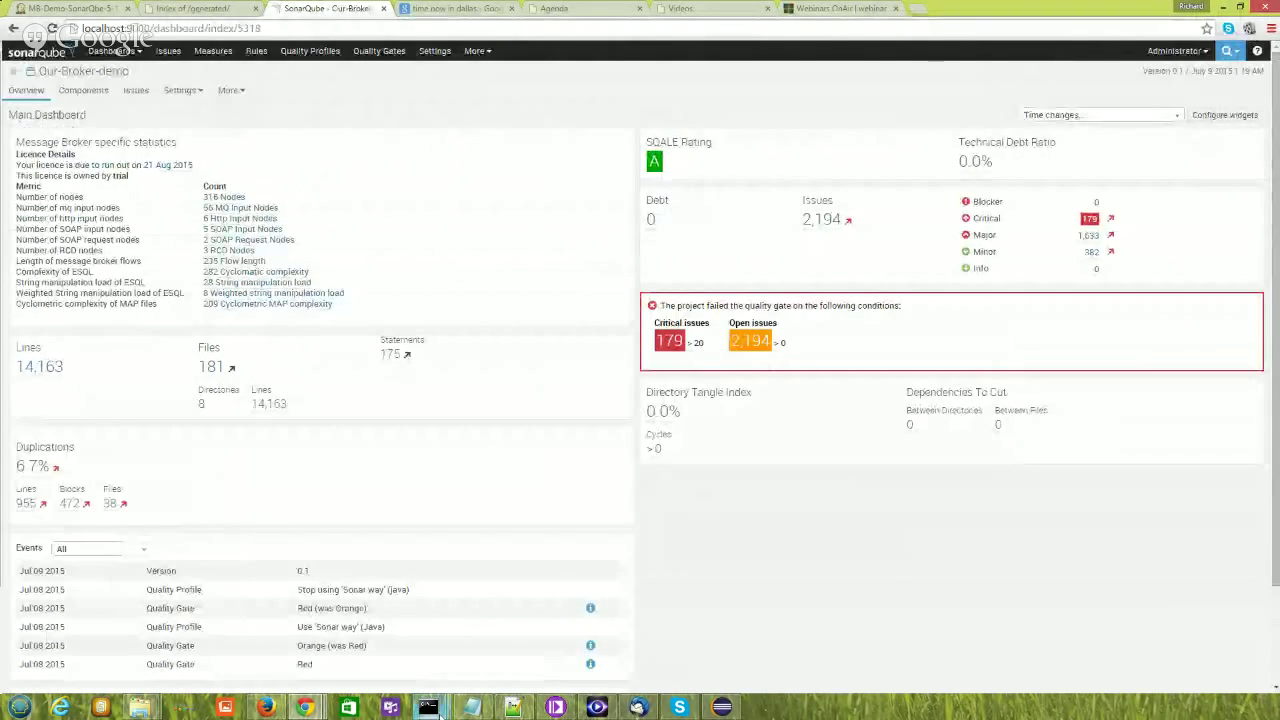
# Step: Check the progress of run-report.bat in the Command Prompt, and reload the Our-Broker-demo dashboard in the browser
pyautogui.moveTo(430, 708)
pyautogui.moveTo(452, 685)
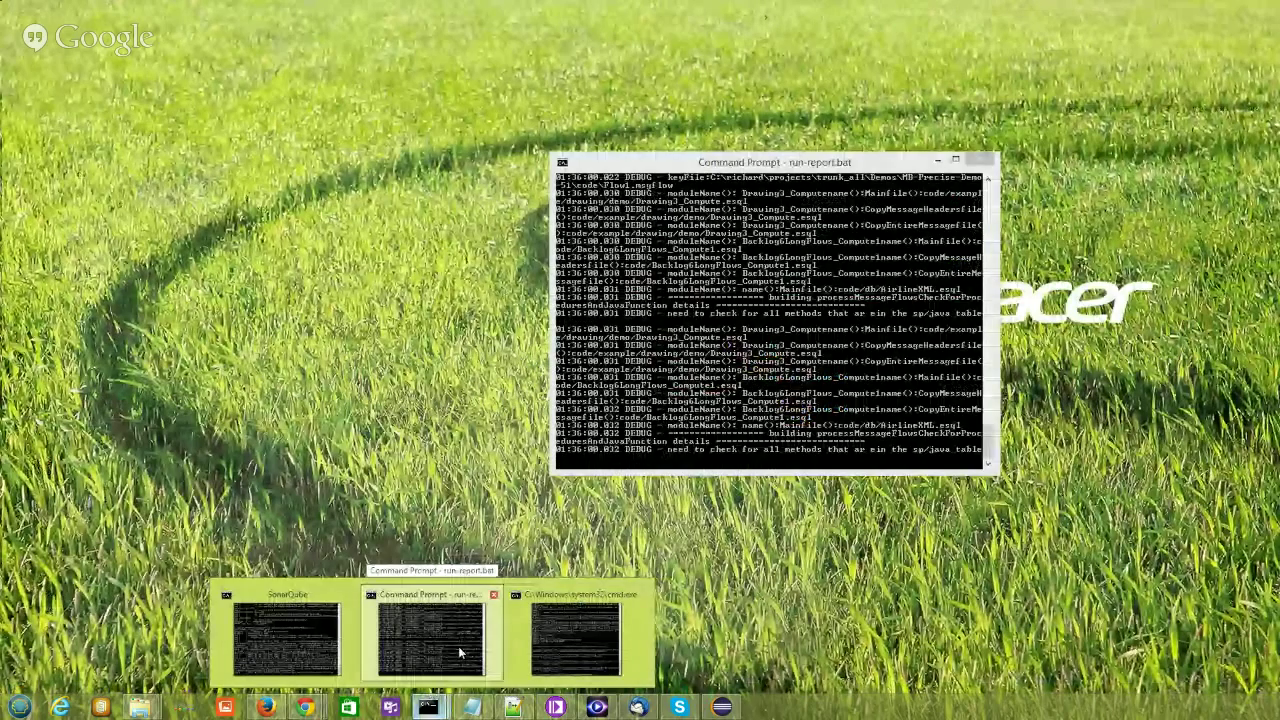
pyautogui.click(460, 652)
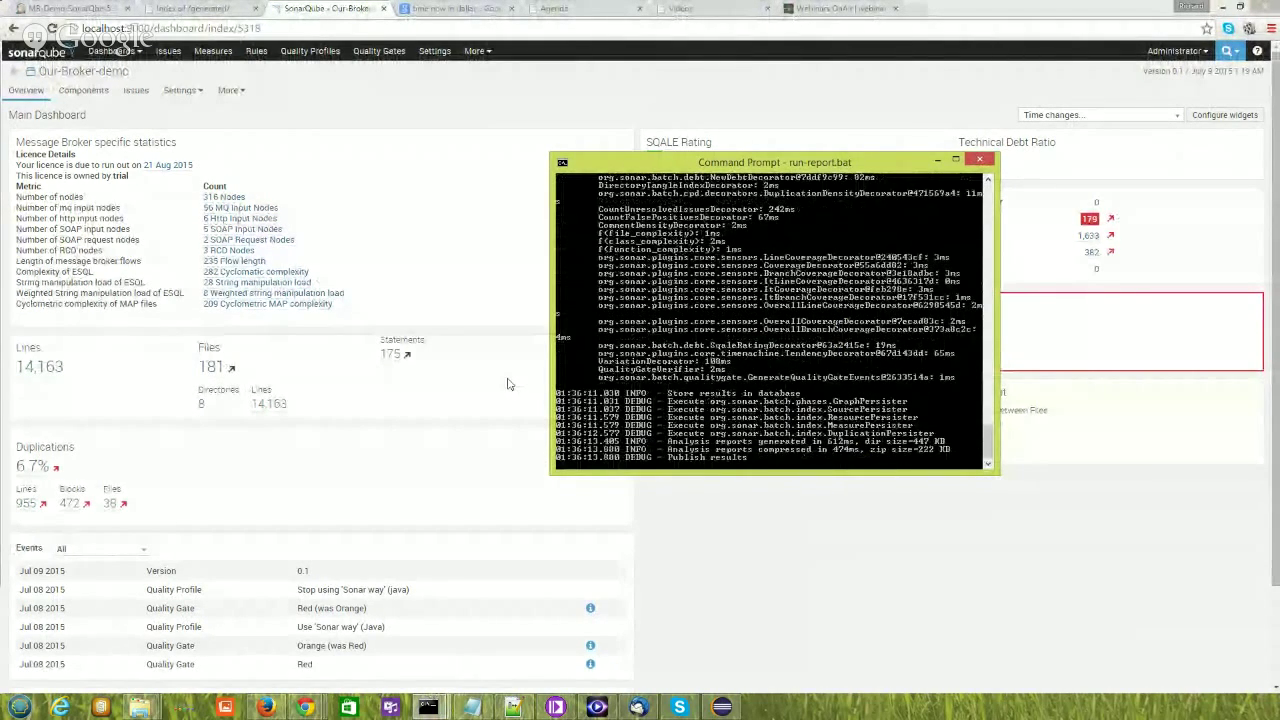
pyautogui.click(349, 29)
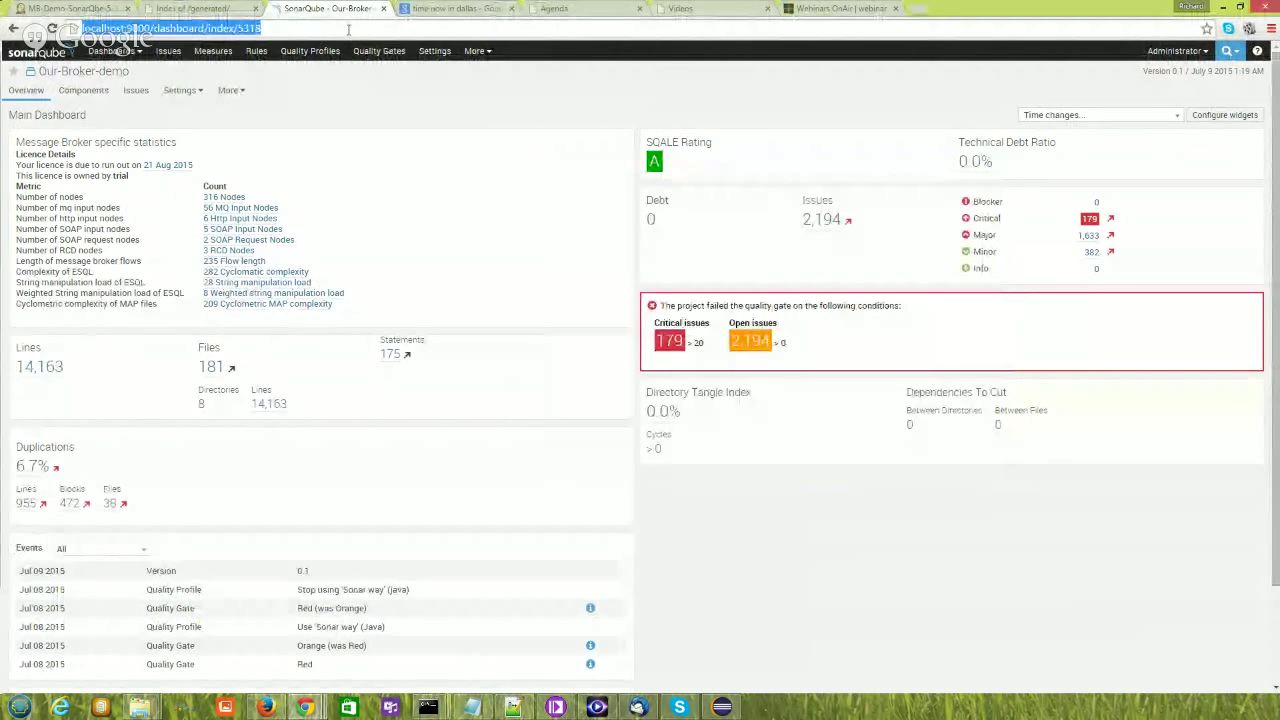
pyautogui.press('Return')
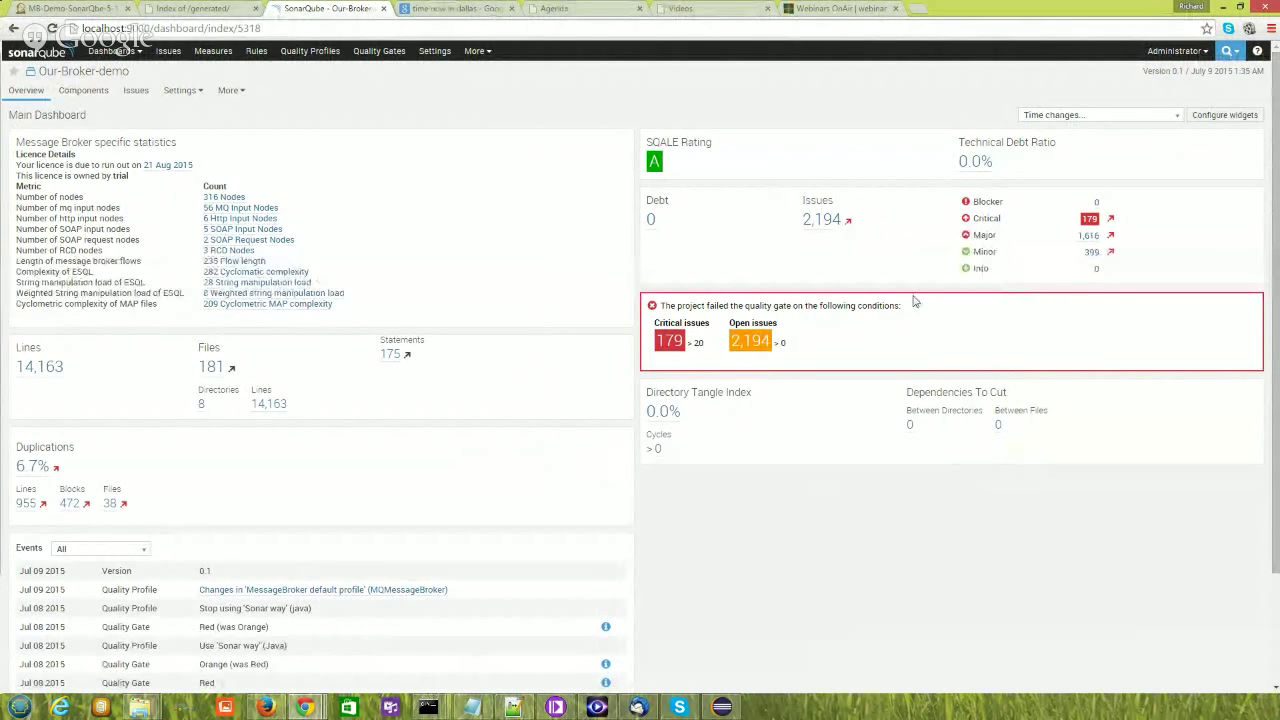
# Step: List all unresolved issues of Our-Broker-demo and view the status options of the "No BROKER SCHEMA defined" issue
pyautogui.click(825, 224)
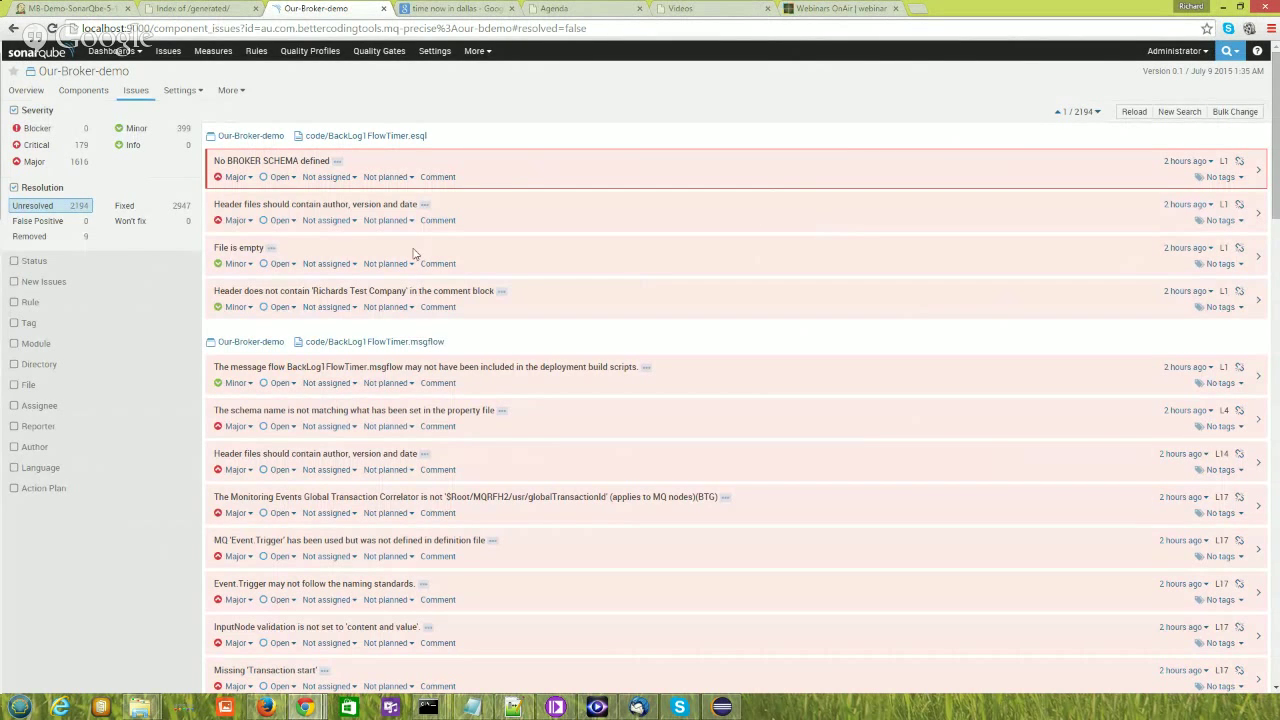
pyautogui.click(287, 178)
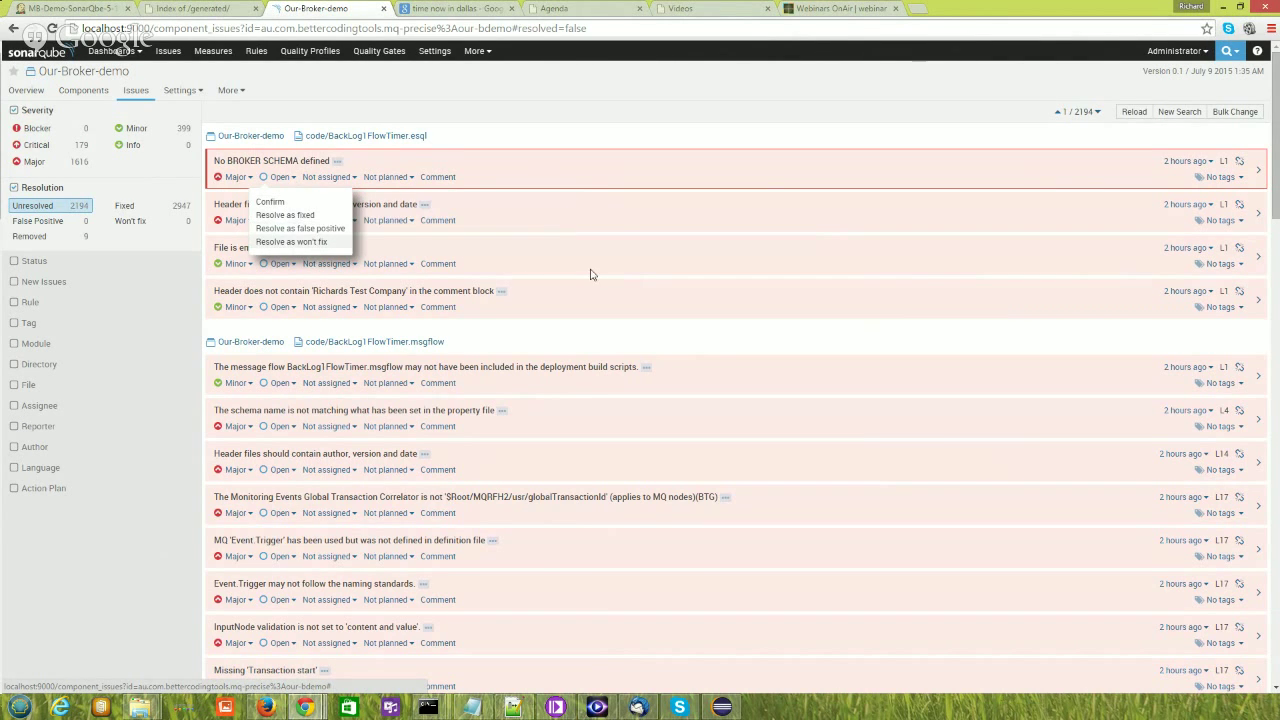
pyautogui.click(628, 218)
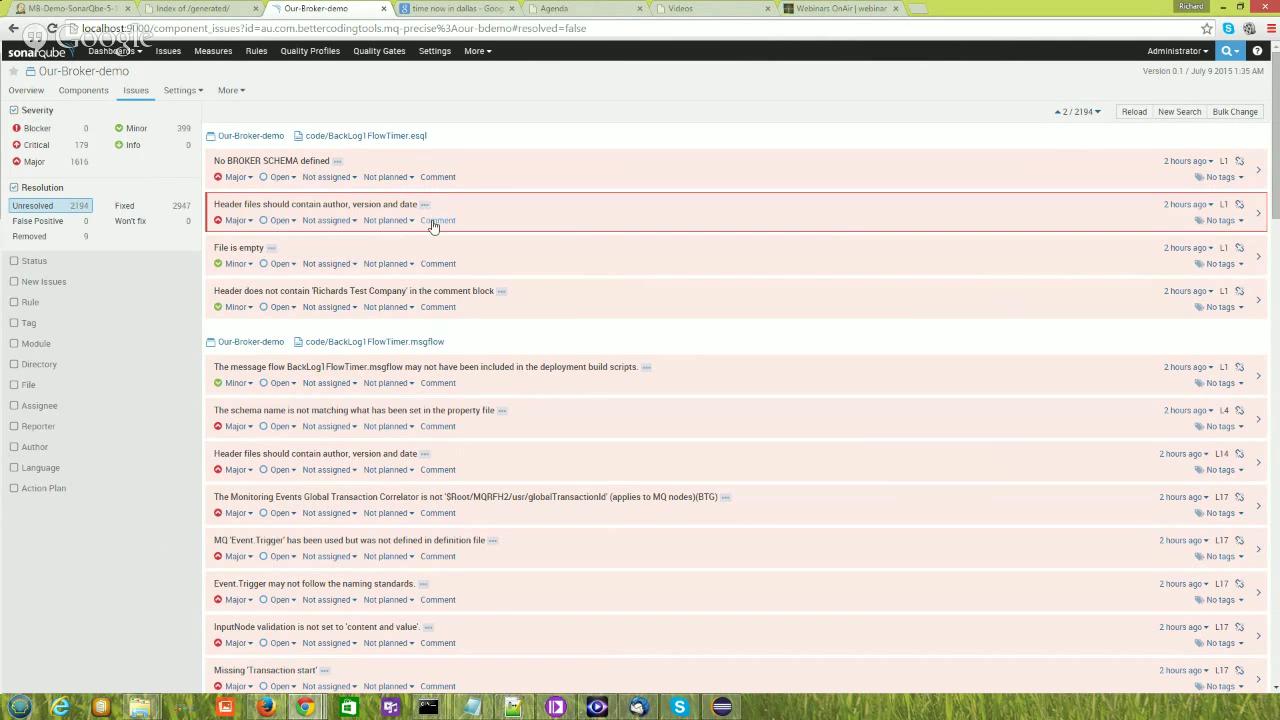
# Step: View the comment and assignee options of the first "Header files should contain author, version and date" issue without changing them
pyautogui.click(437, 220)
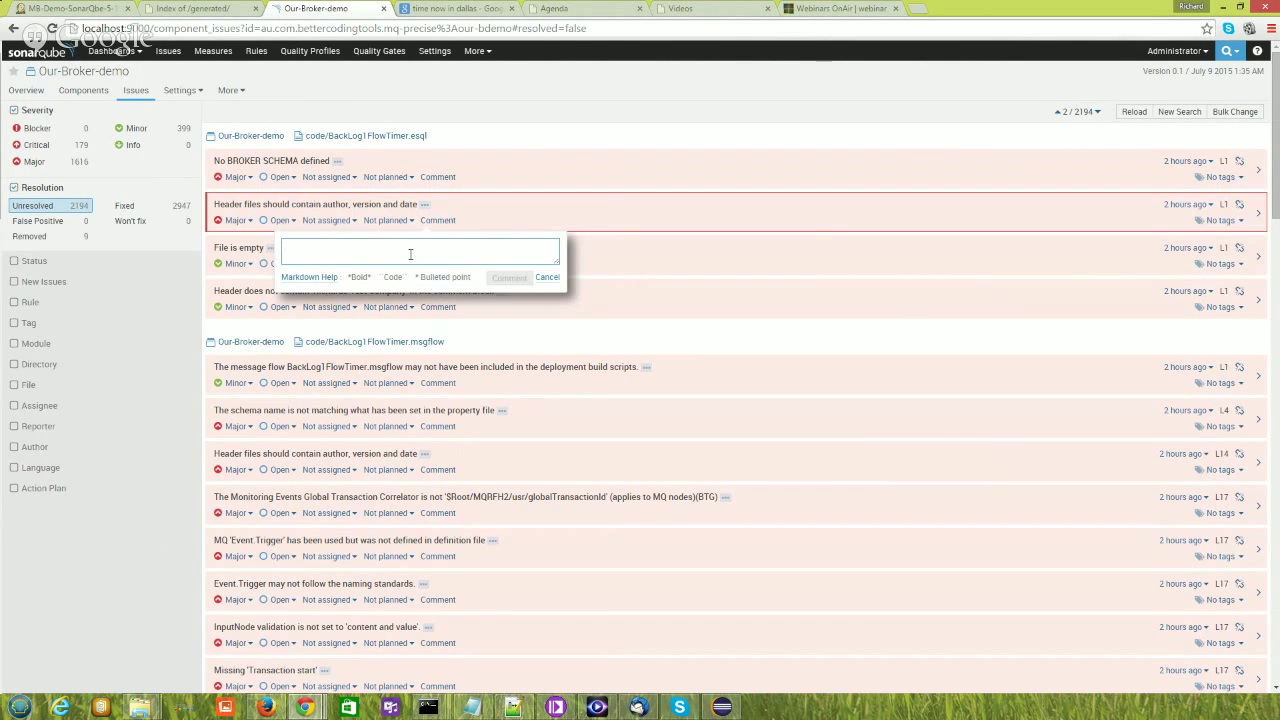
pyautogui.click(557, 220)
pyautogui.click(353, 221)
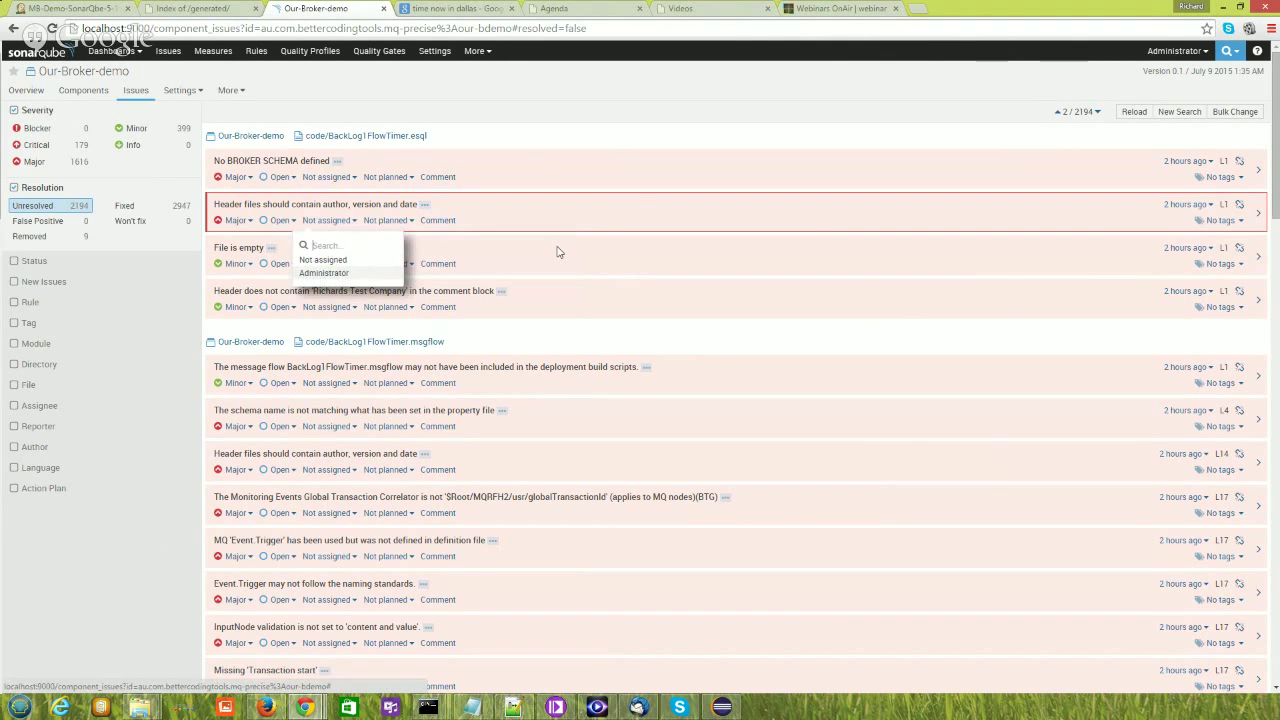
pyautogui.click(557, 251)
pyautogui.click(325, 220)
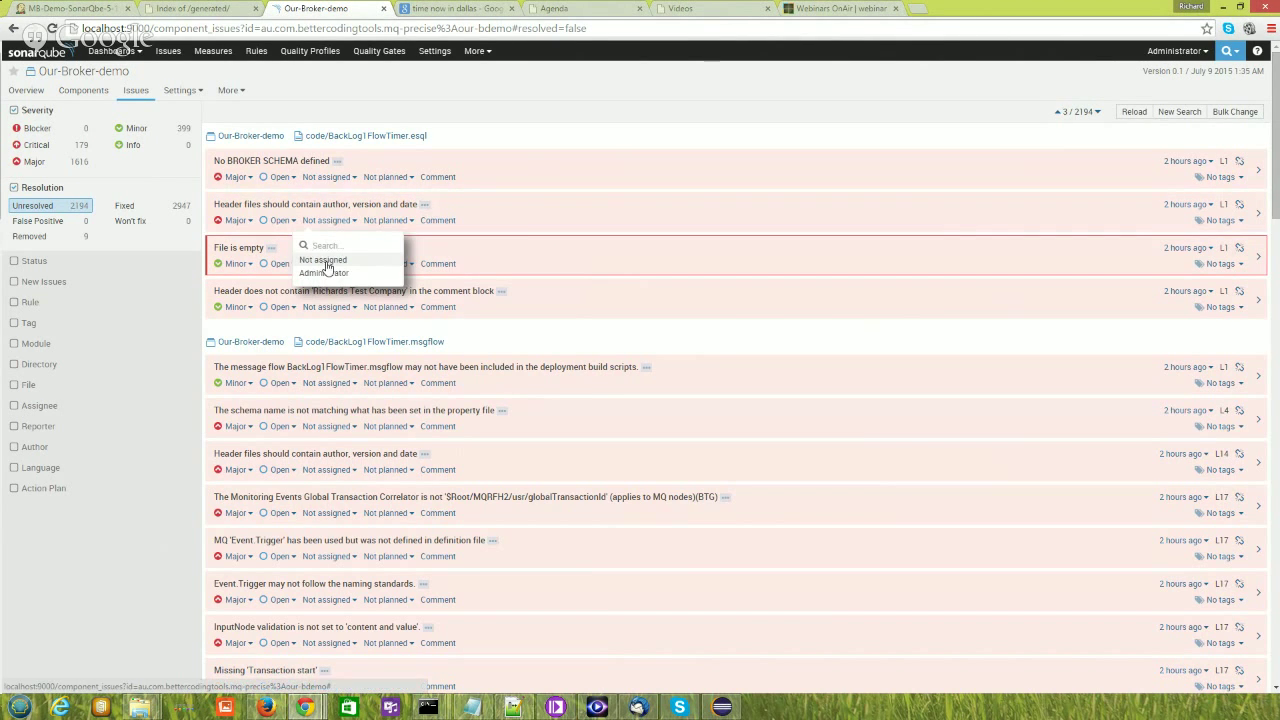
pyautogui.click(574, 246)
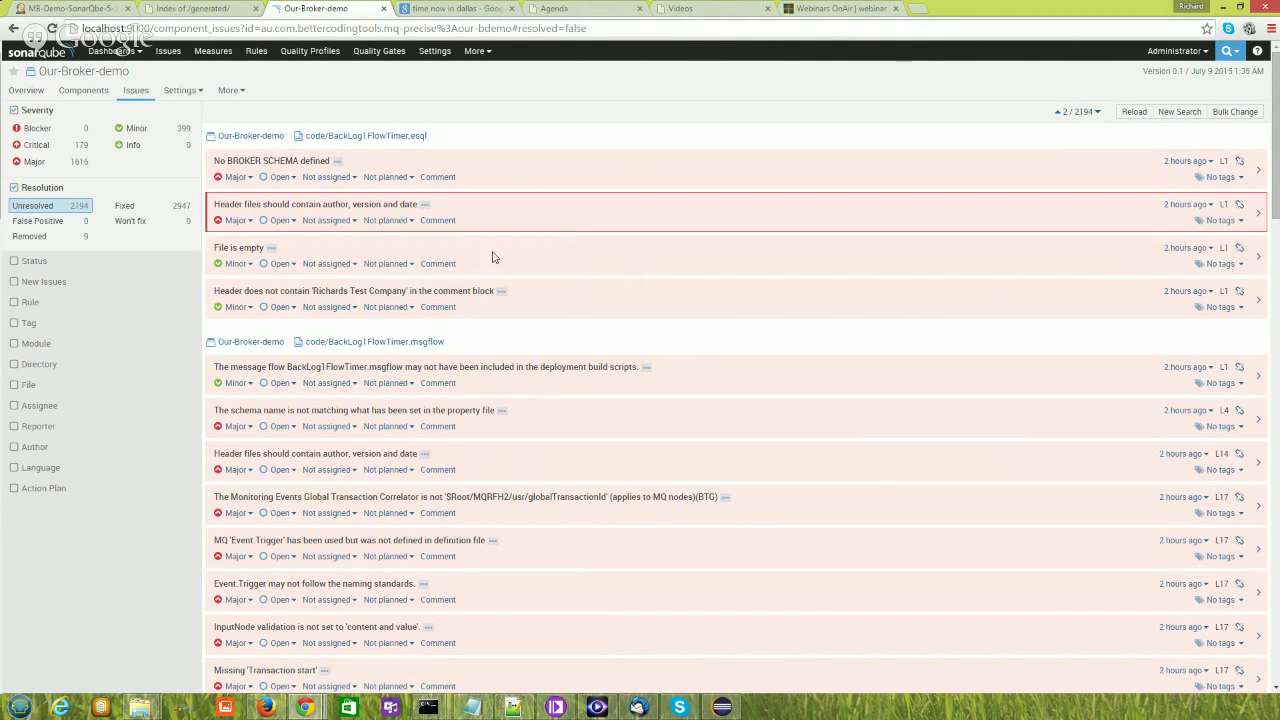
# Step: Set the severity of the "Header files should contain author, version and date" issue in BackLog1FlowTimer.esql to Critical
pyautogui.click(236, 220)
pyautogui.click(238, 259)
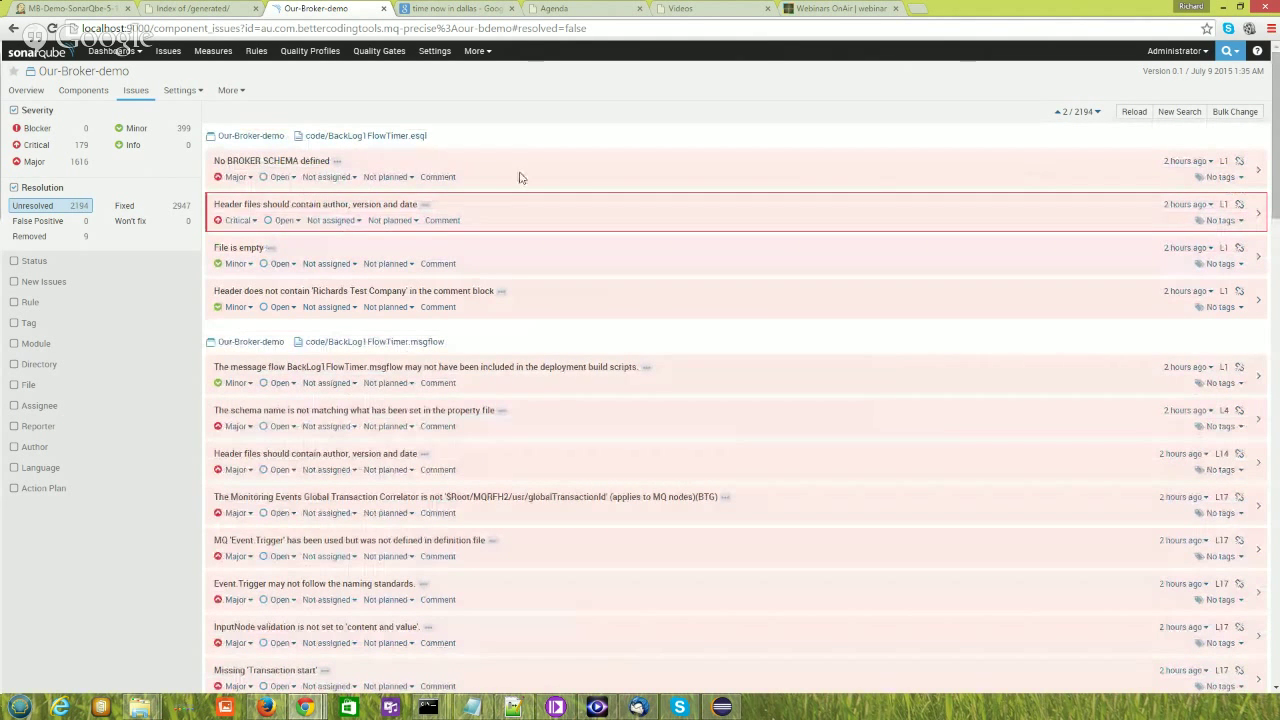
# Step: Open the source of BackLog1FlowTimer.esql from the "No BROKER SCHEMA defined" issue and review the issues on line 1
pyautogui.click(1256, 172)
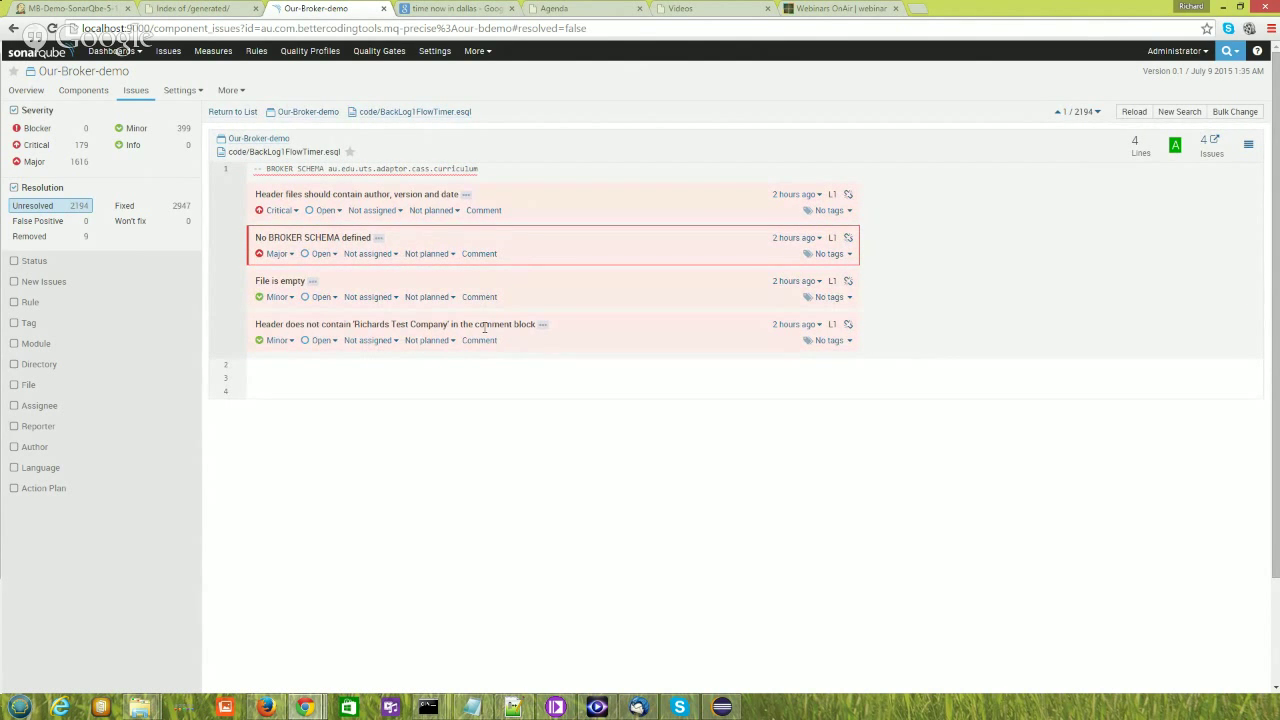
pyautogui.moveTo(492, 326); pyautogui.dragTo(324, 326)
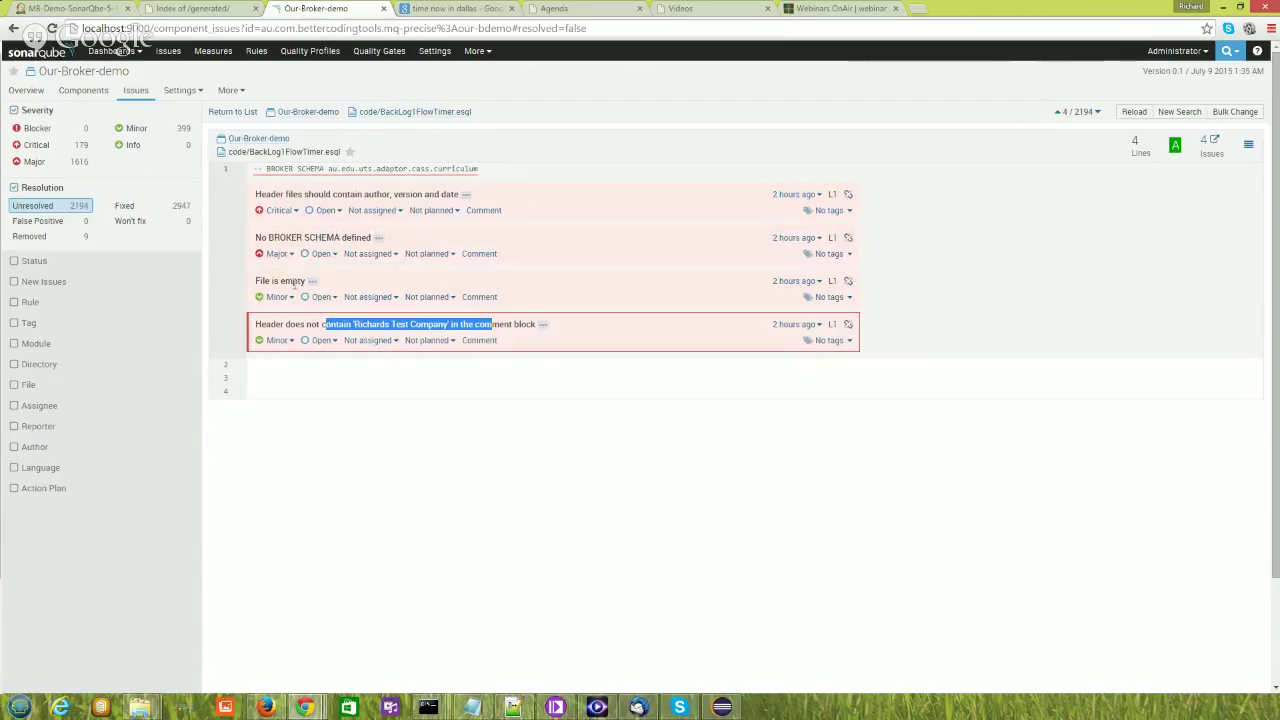
pyautogui.moveTo(296, 281); pyautogui.dragTo(260, 281)
pyautogui.moveTo(364, 240); pyautogui.dragTo(286, 240)
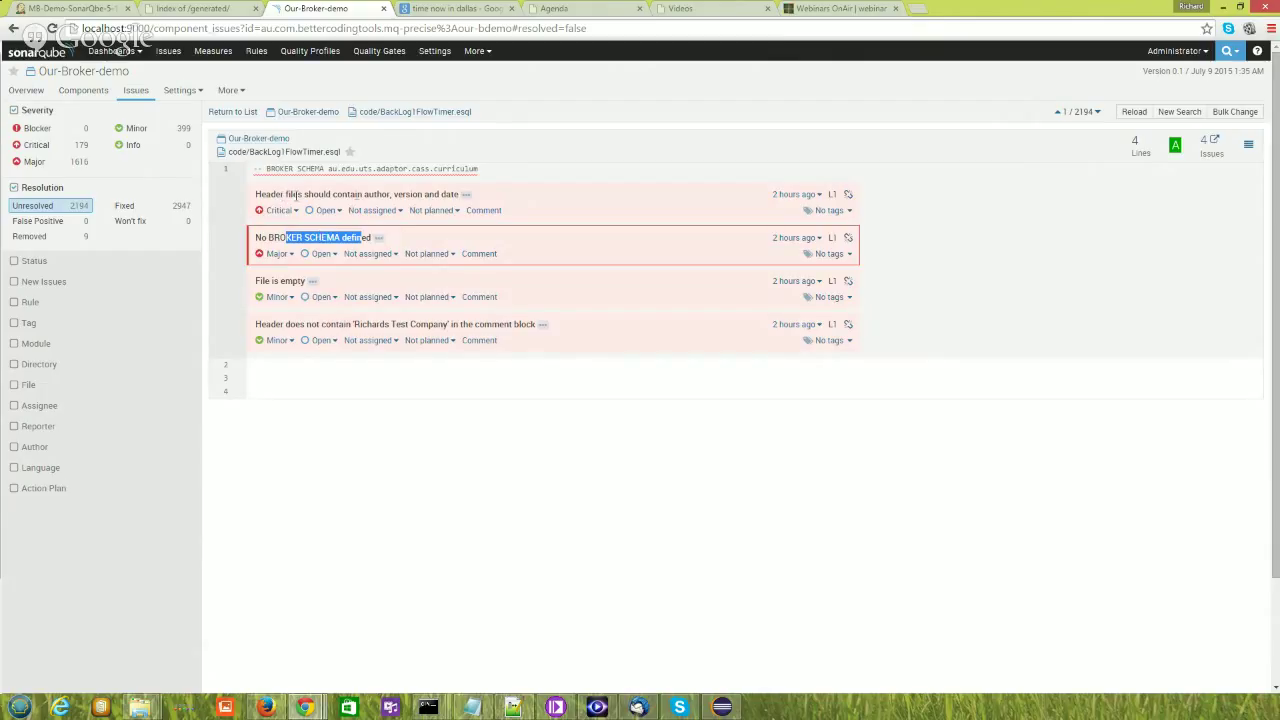
pyautogui.moveTo(419, 194); pyautogui.dragTo(269, 194)
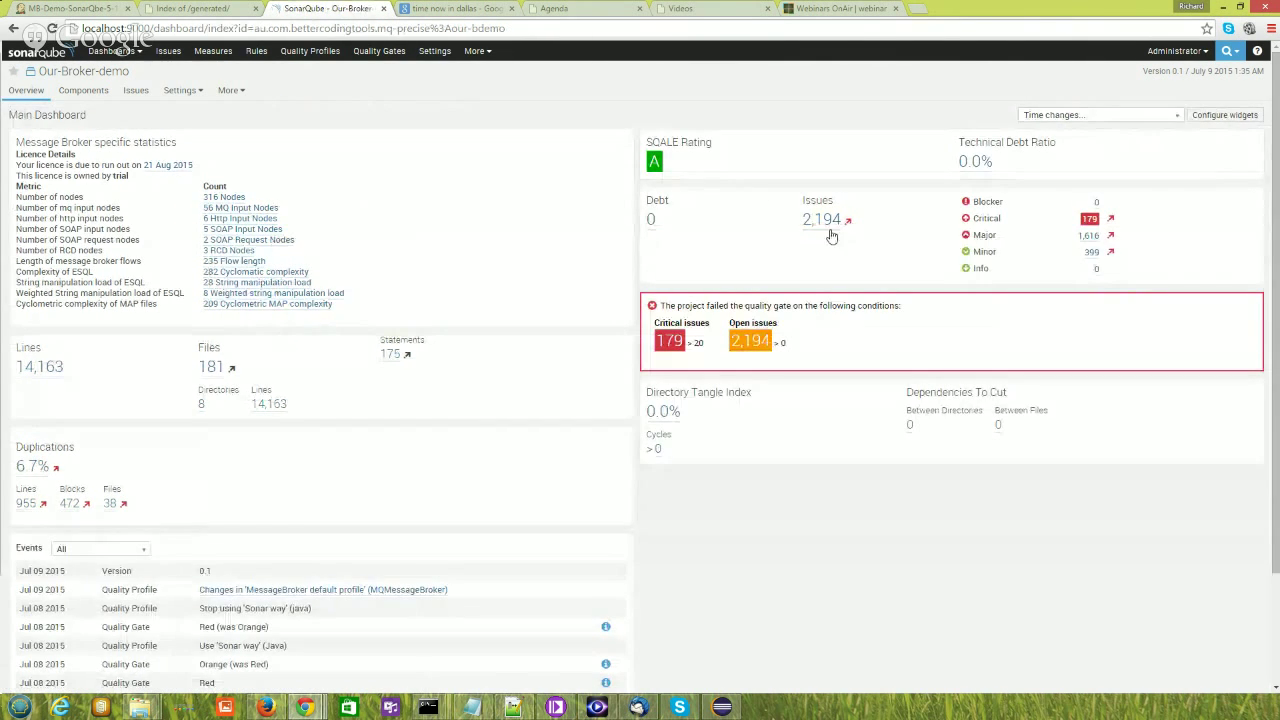
# Step: Relist the project's issues from the dashboard and open "InputNode validation is not set to 'content and value'" in the BackLog1FlowTimer.msgflow source
pyautogui.click(829, 234)
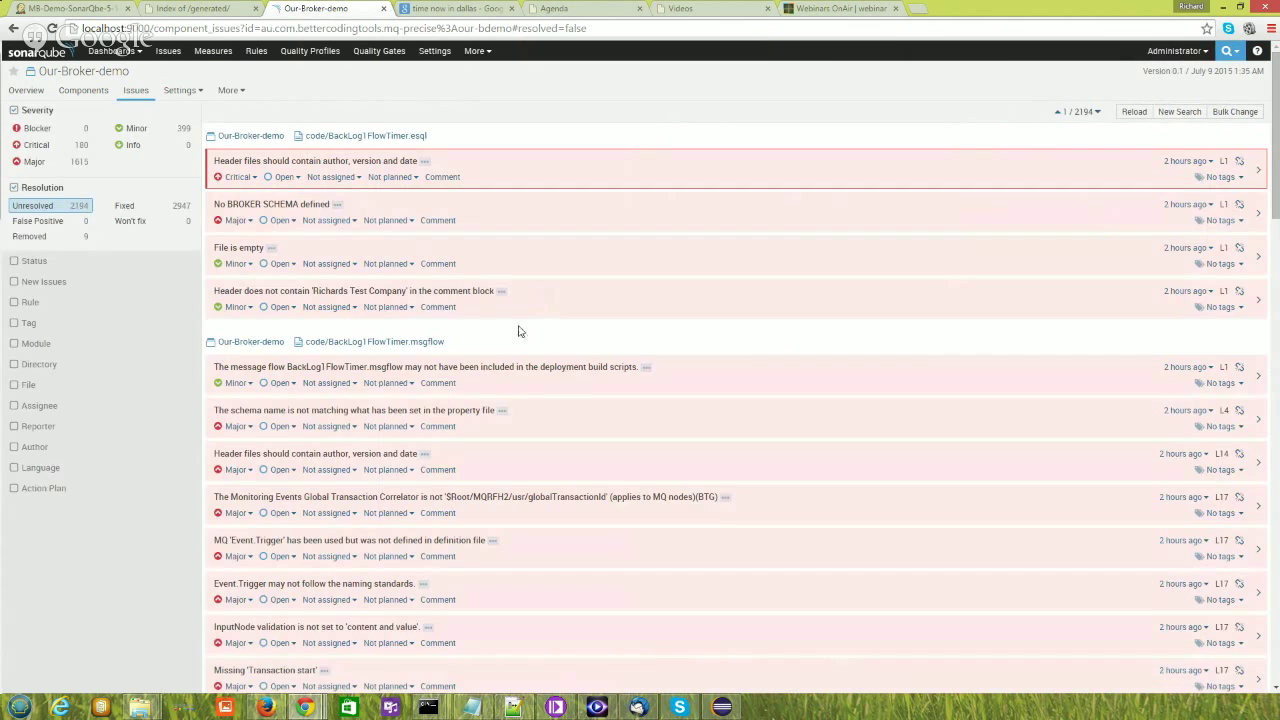
pyautogui.scroll(-2, 518, 331)
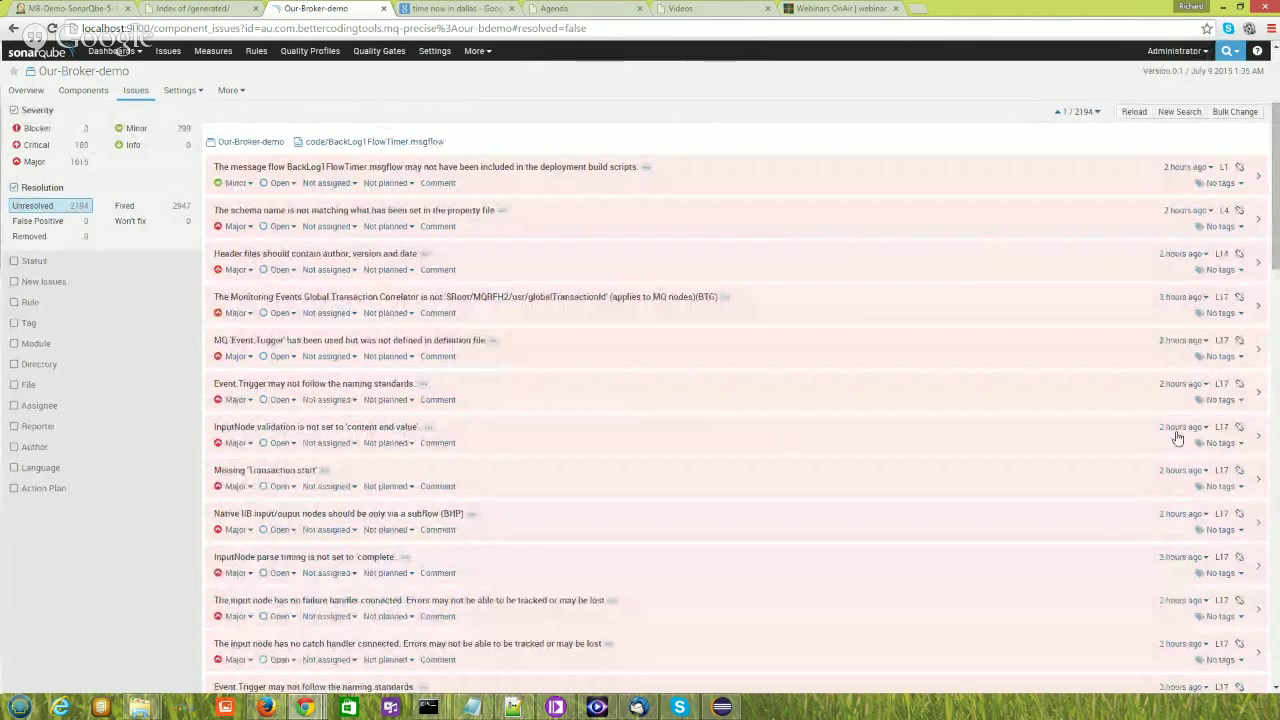
pyautogui.click(1252, 432)
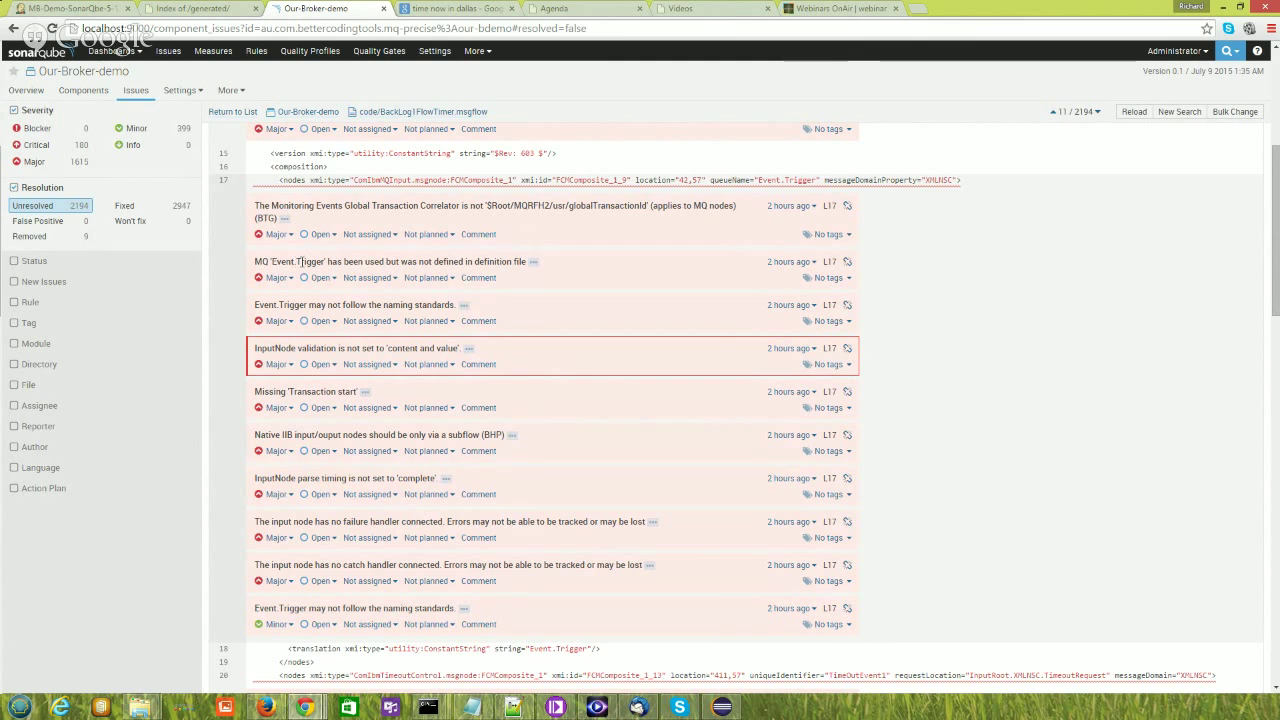
# Step: Review the line 17 issues of BackLog1FlowTimer.msgflow, including the undefined MQ queue, subflow use, parse timing, and missing failure and catch handlers
pyautogui.moveTo(408, 262); pyautogui.dragTo(316, 262)
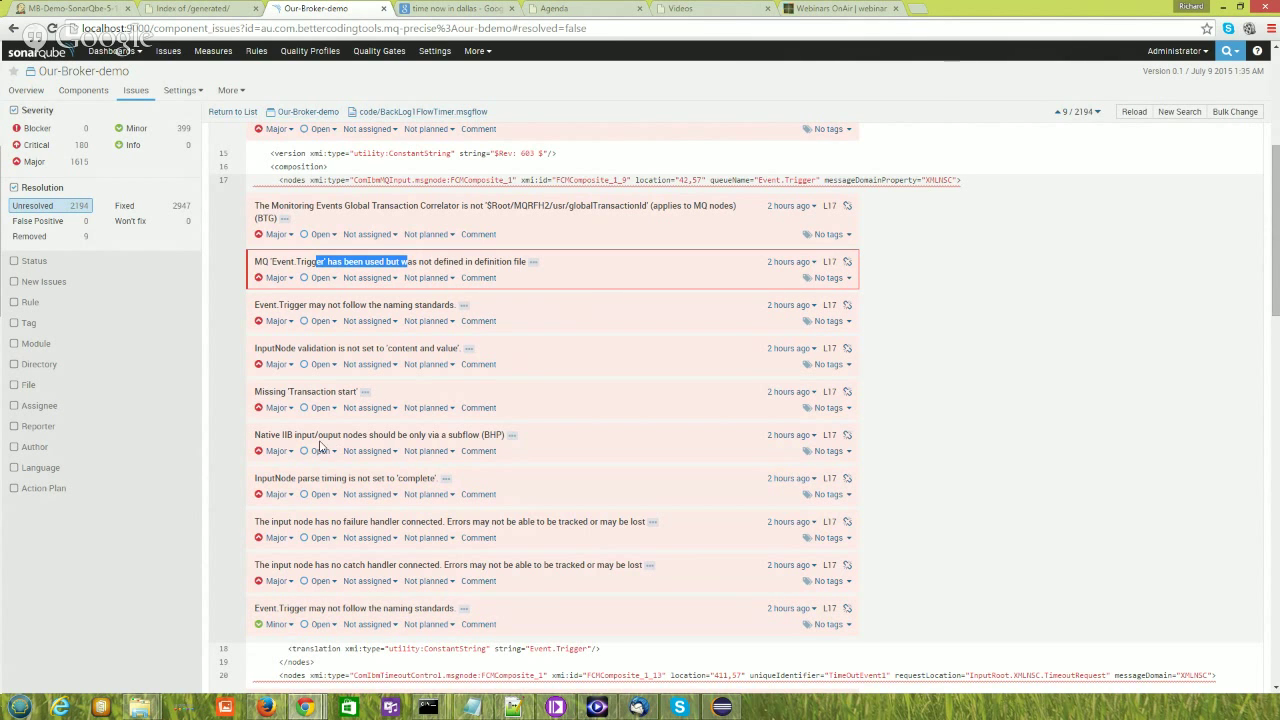
pyautogui.moveTo(302, 436); pyautogui.dragTo(411, 436)
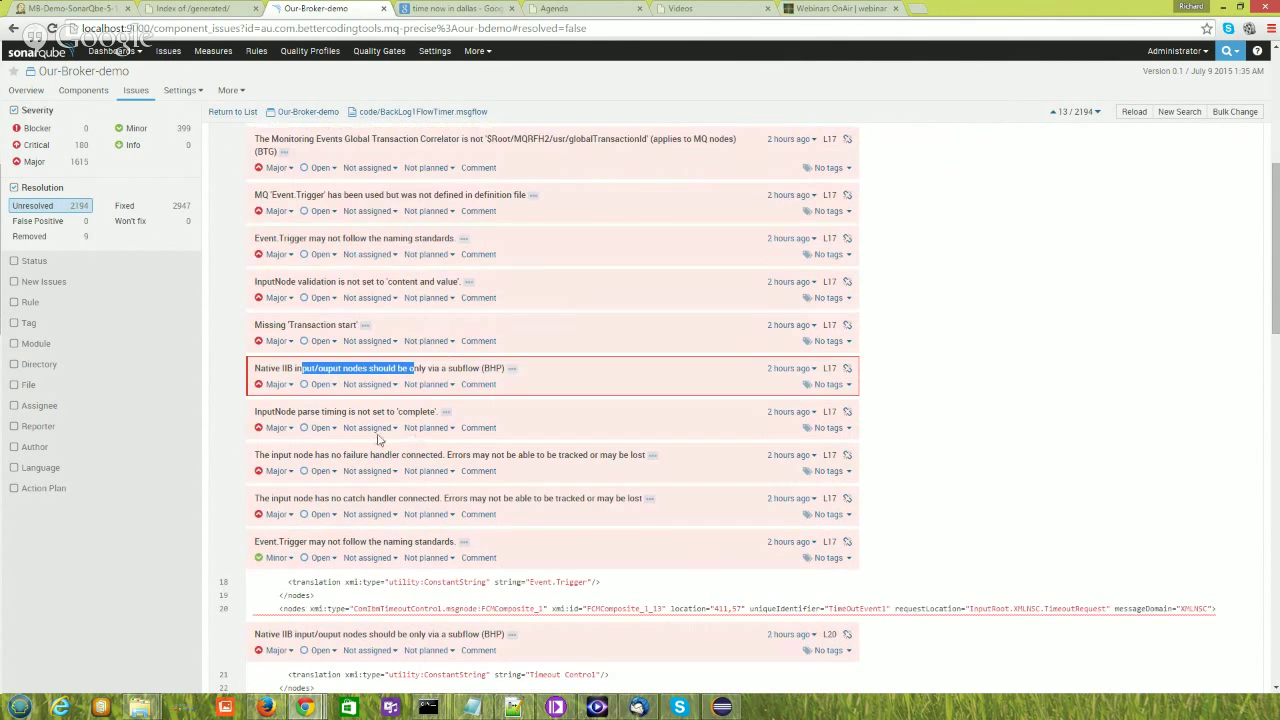
pyautogui.moveTo(298, 412); pyautogui.dragTo(380, 413)
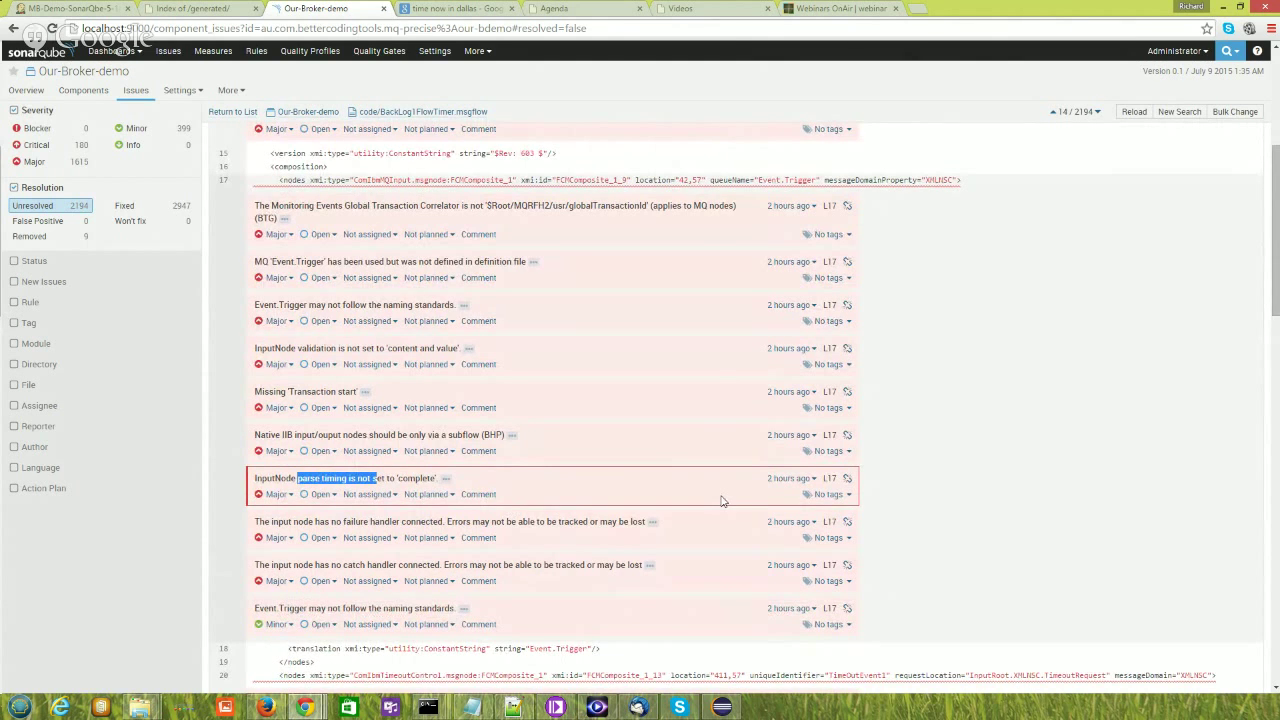
pyautogui.moveTo(537, 521); pyautogui.dragTo(447, 521)
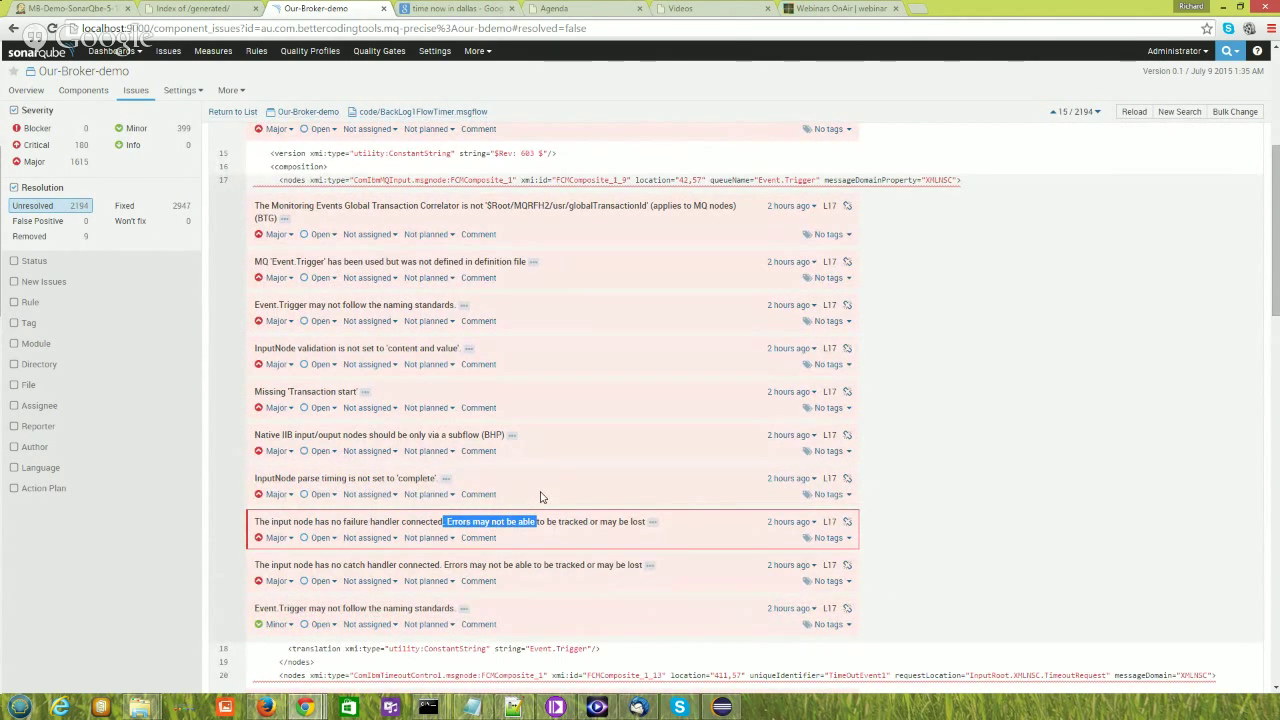
pyautogui.scroll(-1, 540, 497)
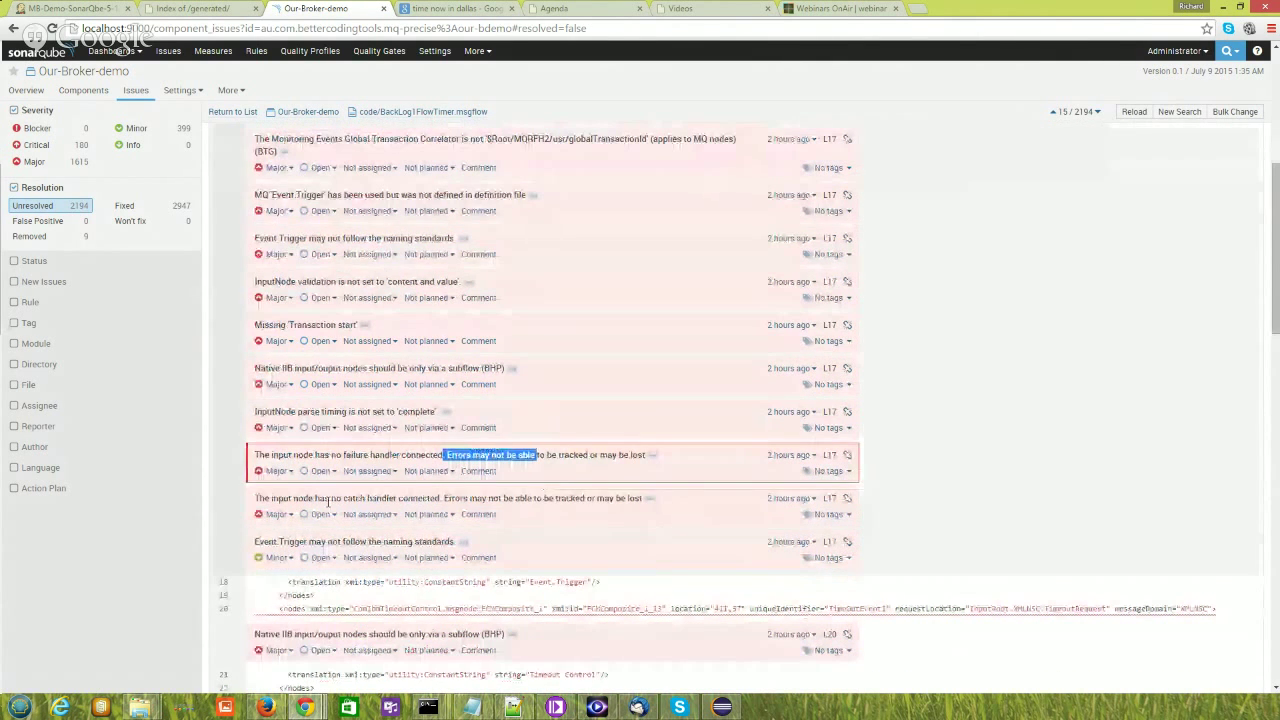
pyautogui.moveTo(303, 498); pyautogui.dragTo(493, 498)
pyautogui.scroll(1, 493, 500)
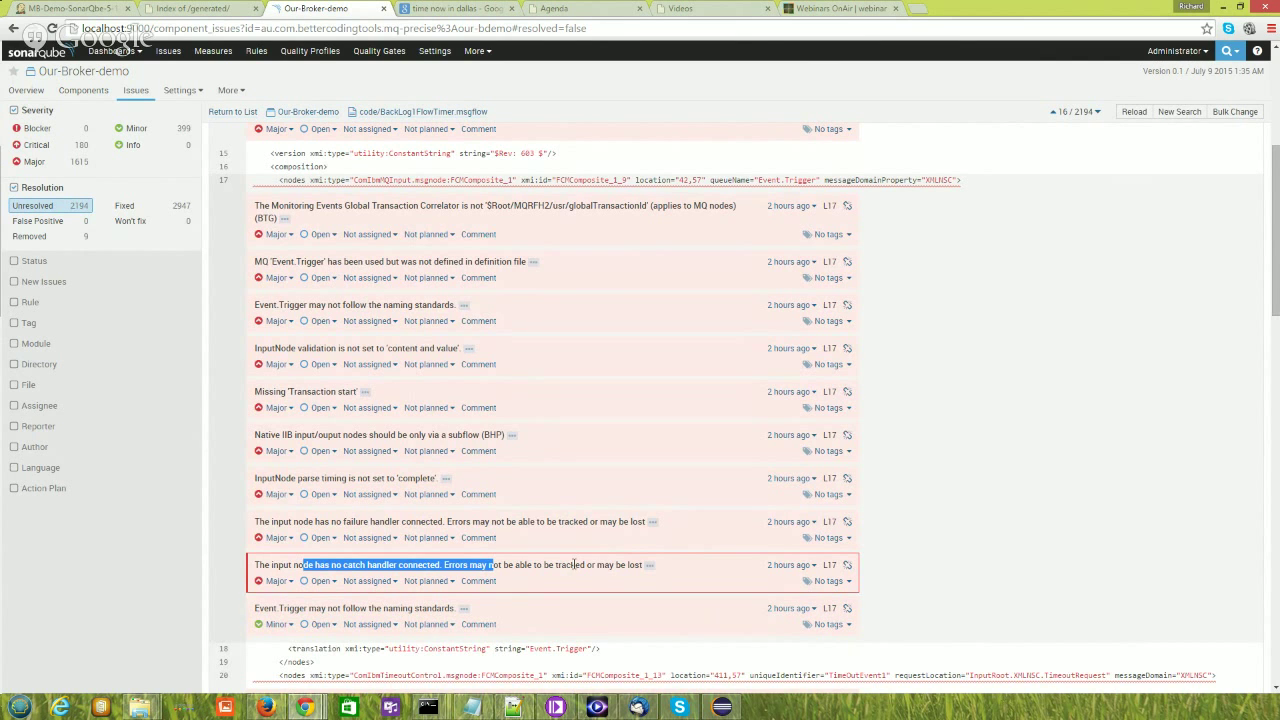
# Step: Review the issues on lines 17 to 26 of BackLog1FlowTimer.msgflow and highlight the text of the ComIbmCompute nodes issue
pyautogui.scroll(-1, 573, 564)
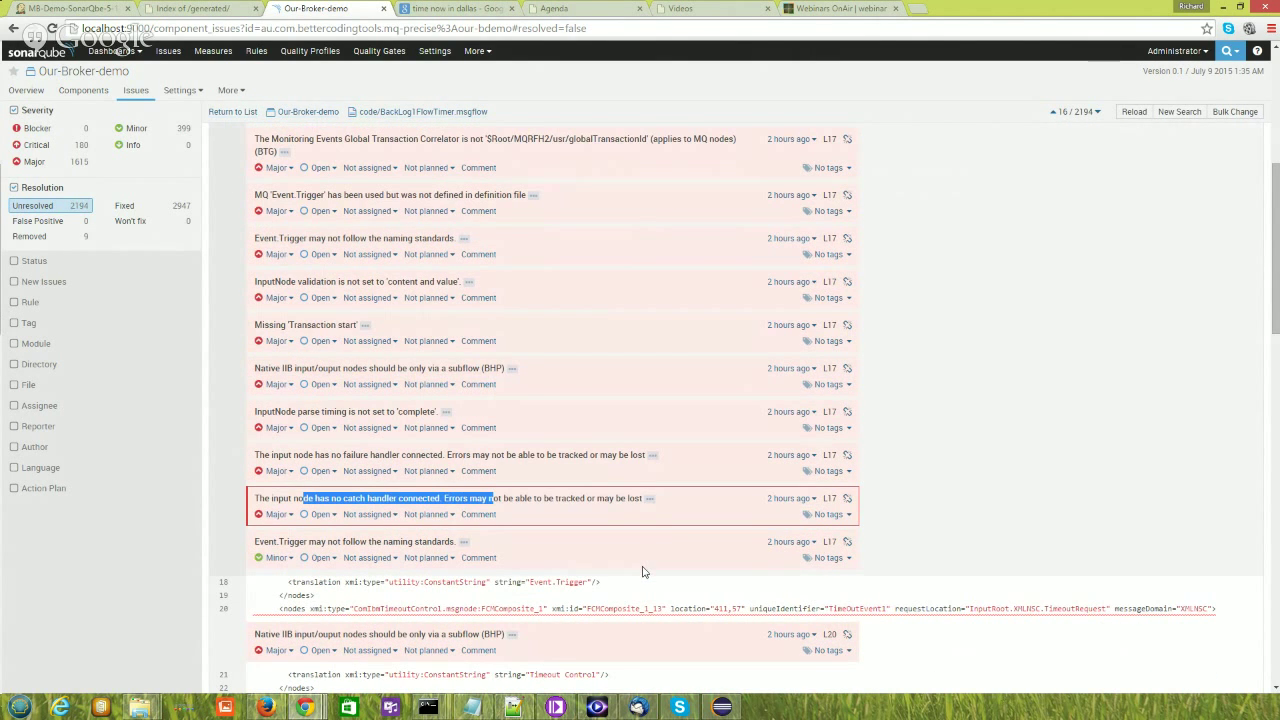
pyautogui.scroll(-3, 643, 570)
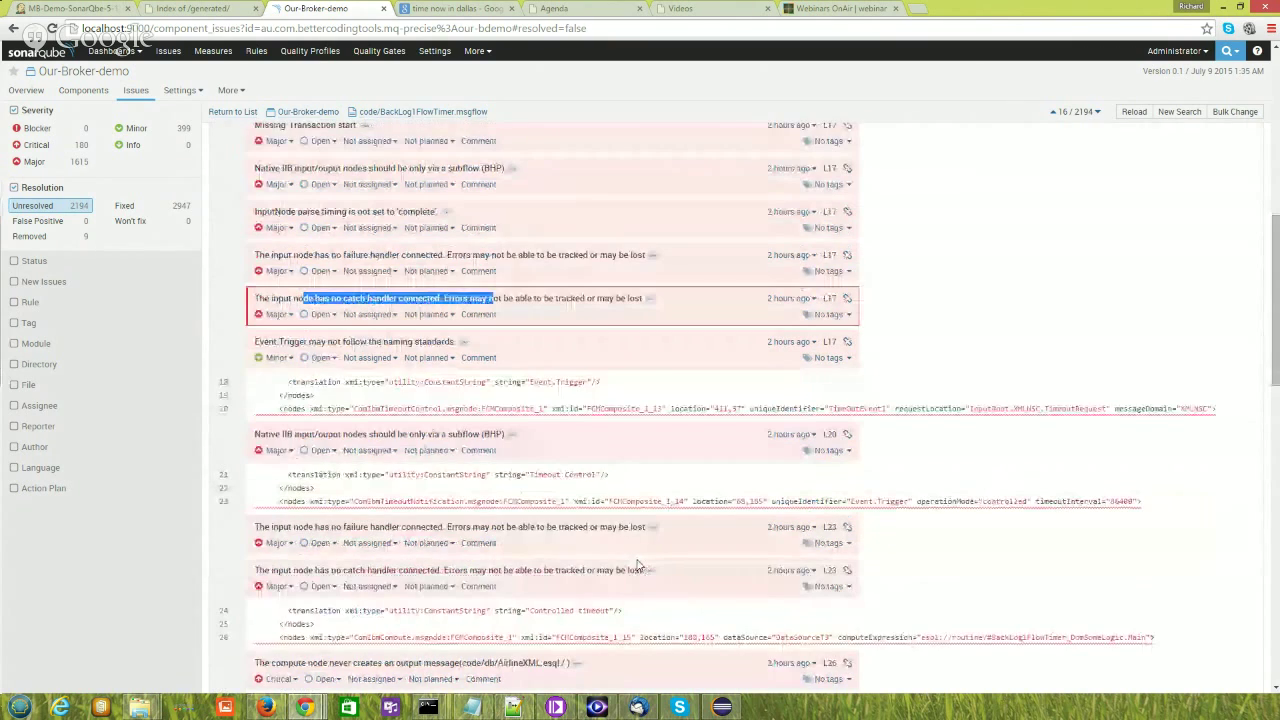
pyautogui.scroll(-1, 637, 565)
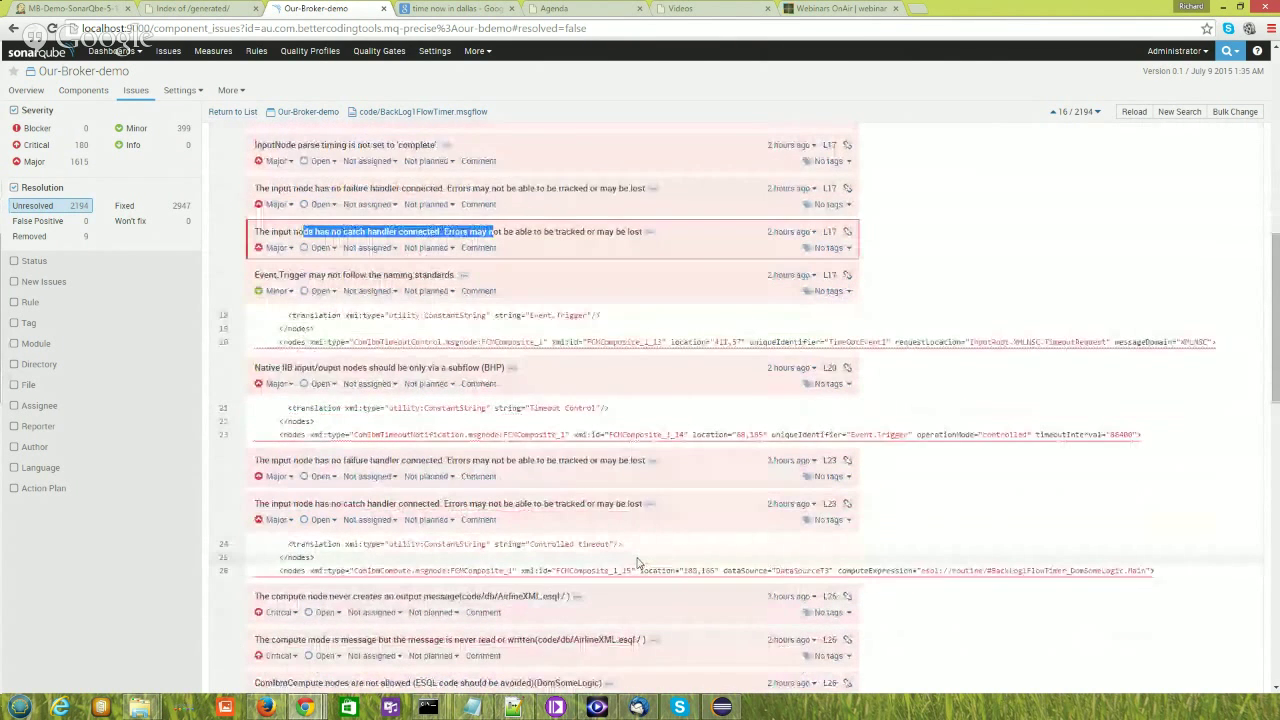
pyautogui.scroll(-1, 637, 563)
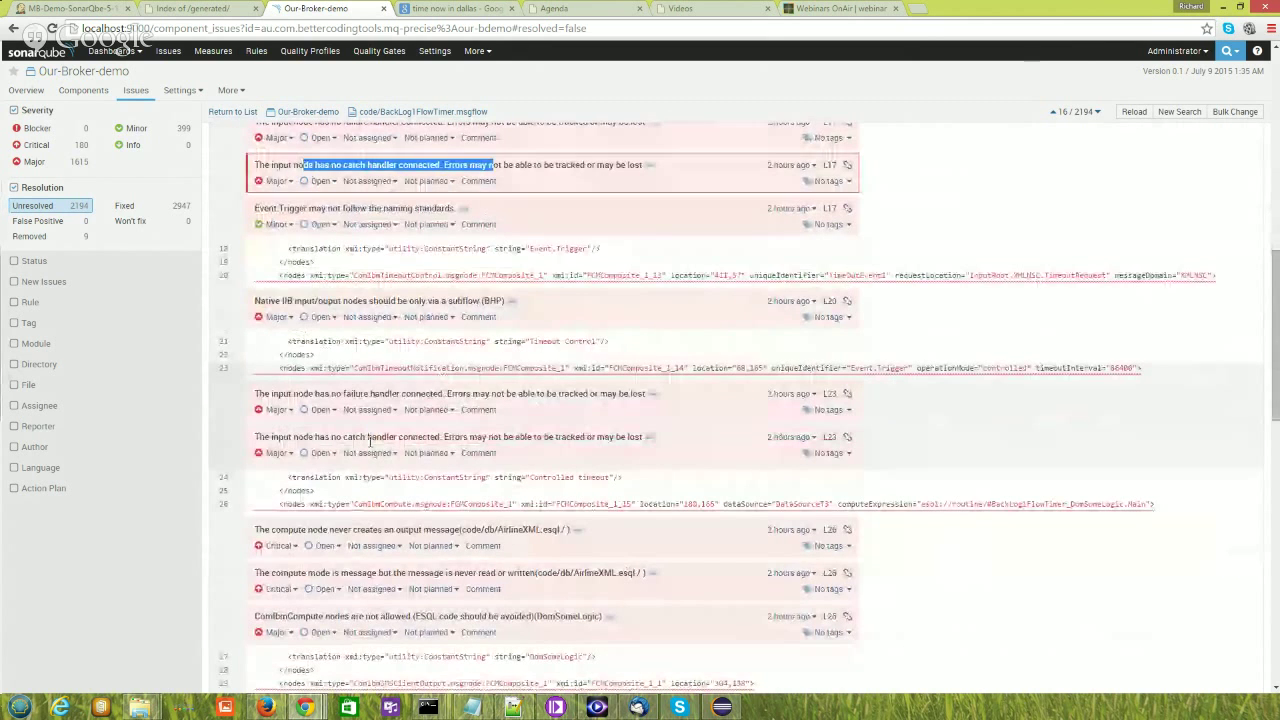
pyautogui.scroll(-1, 375, 441)
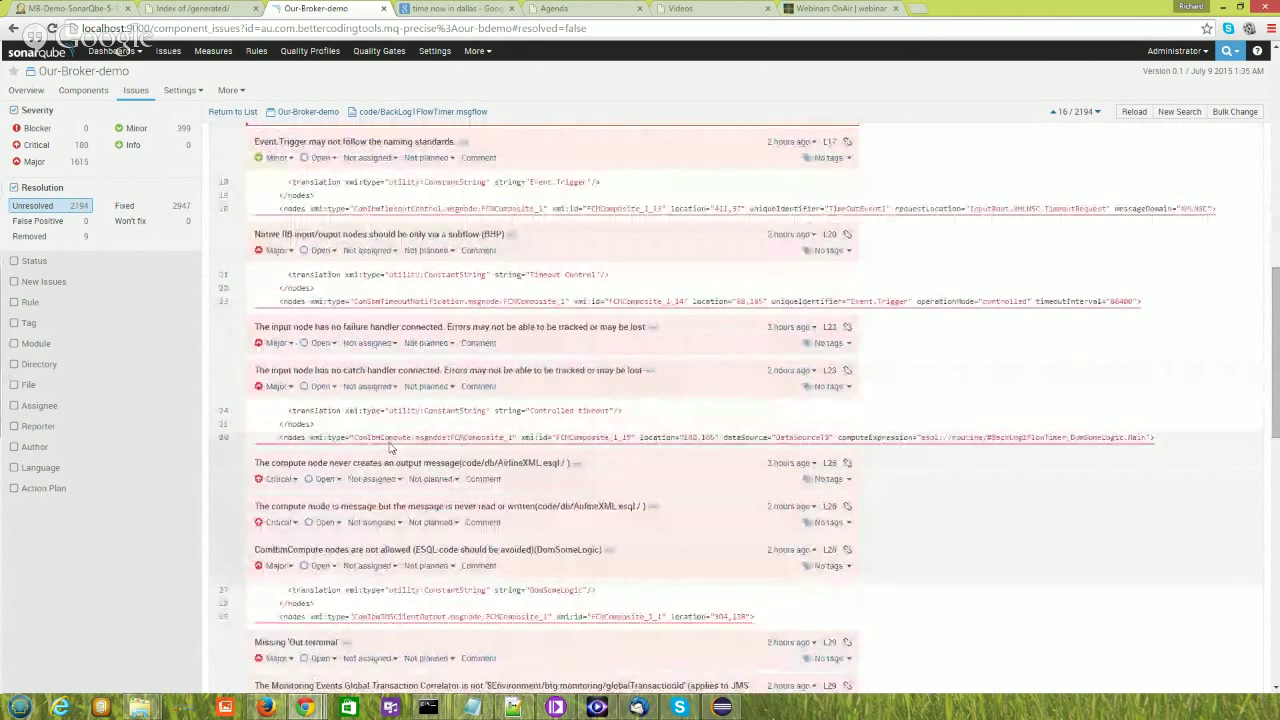
pyautogui.moveTo(441, 549); pyautogui.dragTo(316, 550)
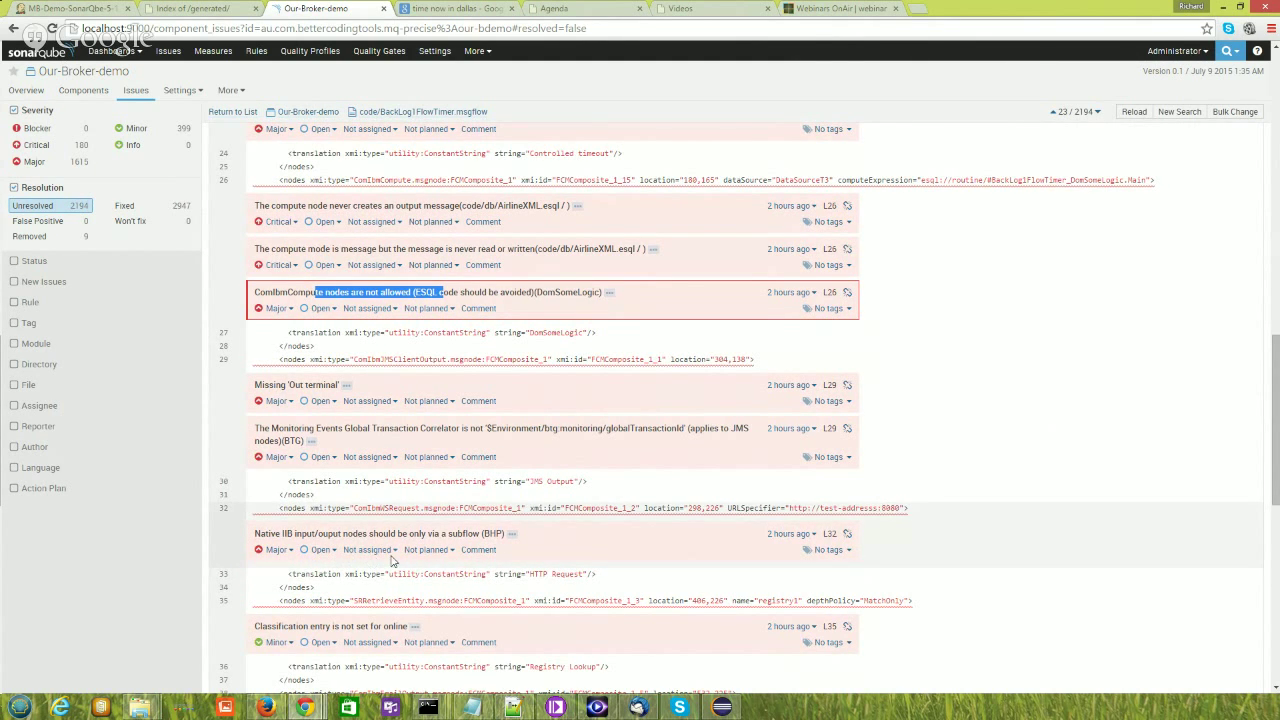
# Step: View the status options of the line 32 subflow issue without changing it, and review the file's remaining issues
pyautogui.click(319, 551)
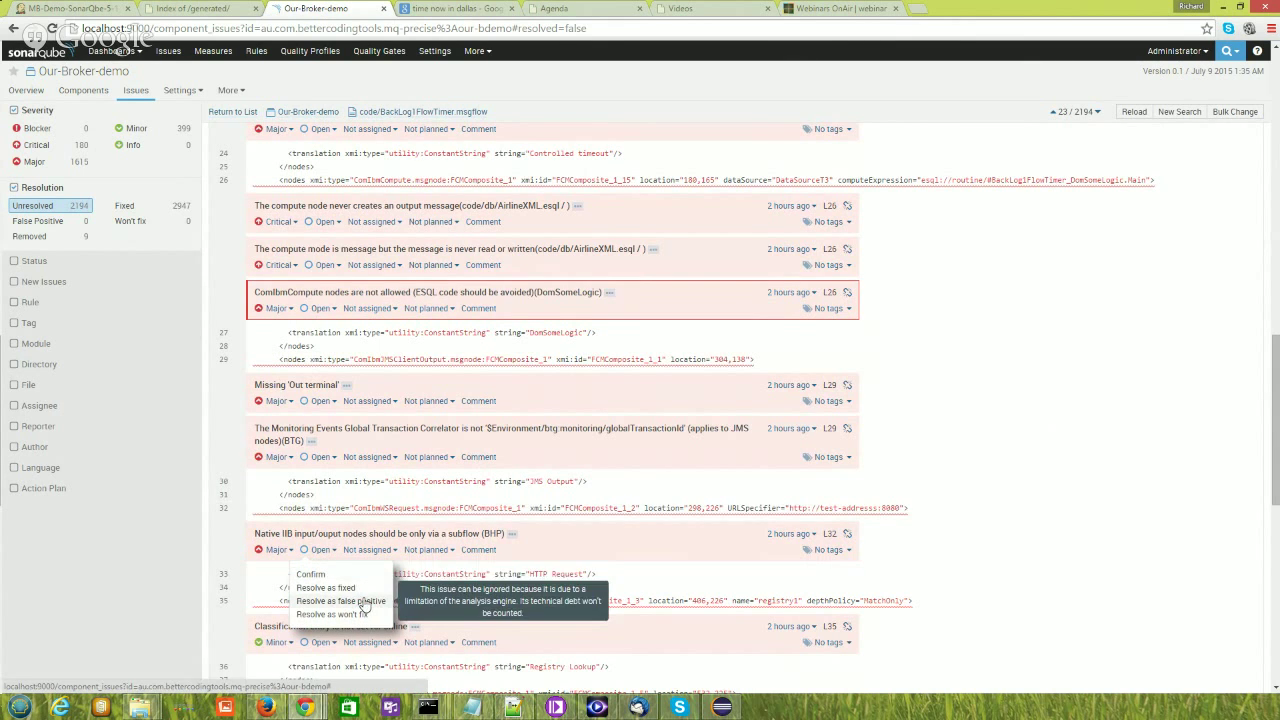
pyautogui.click(1018, 581)
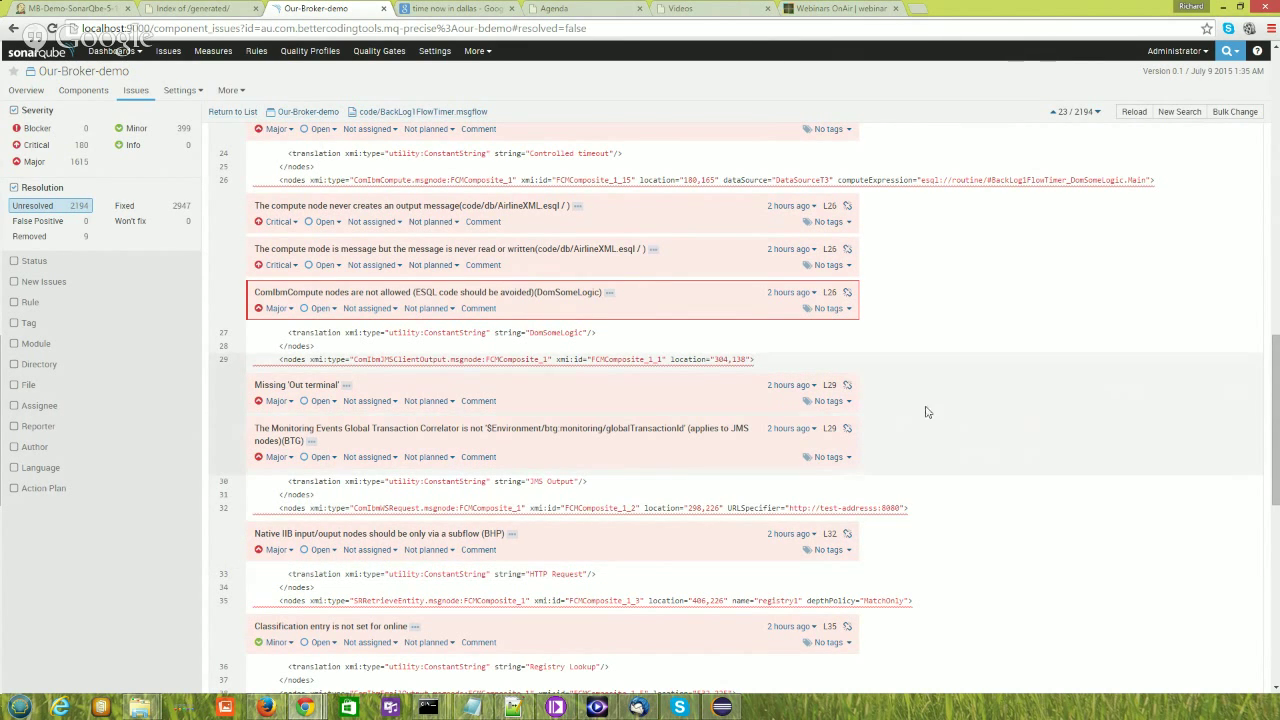
pyautogui.scroll(-1, 928, 475)
pyautogui.scroll(-3, 928, 487)
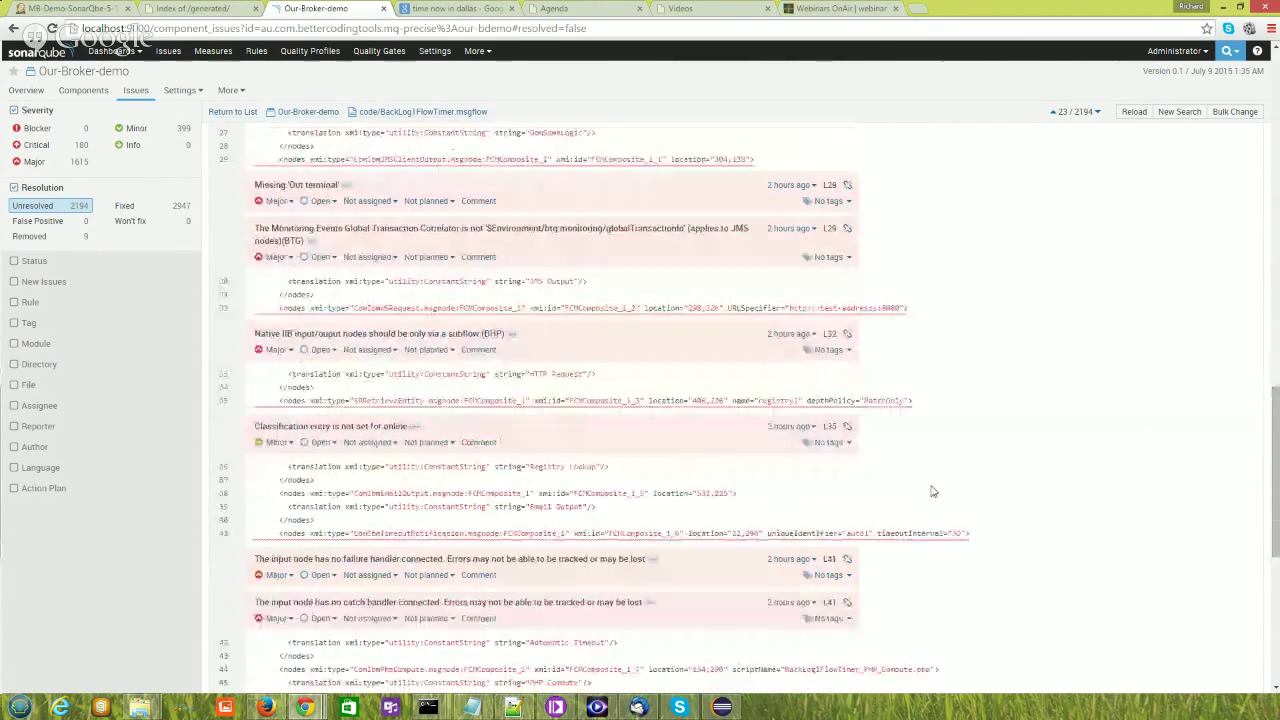
pyautogui.scroll(-6, 940, 490)
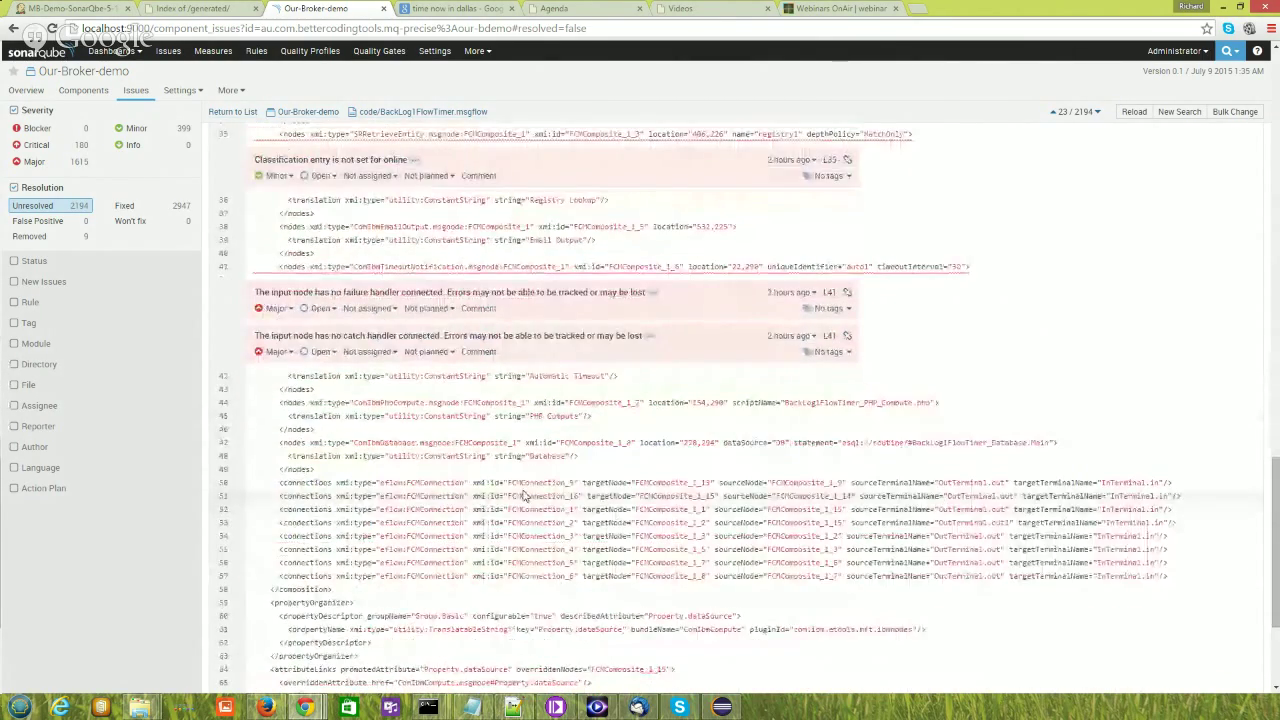
# Step: Clear the Unresolved resolution filter and list only the project's Critical issues
pyautogui.scroll(5, 533, 500)
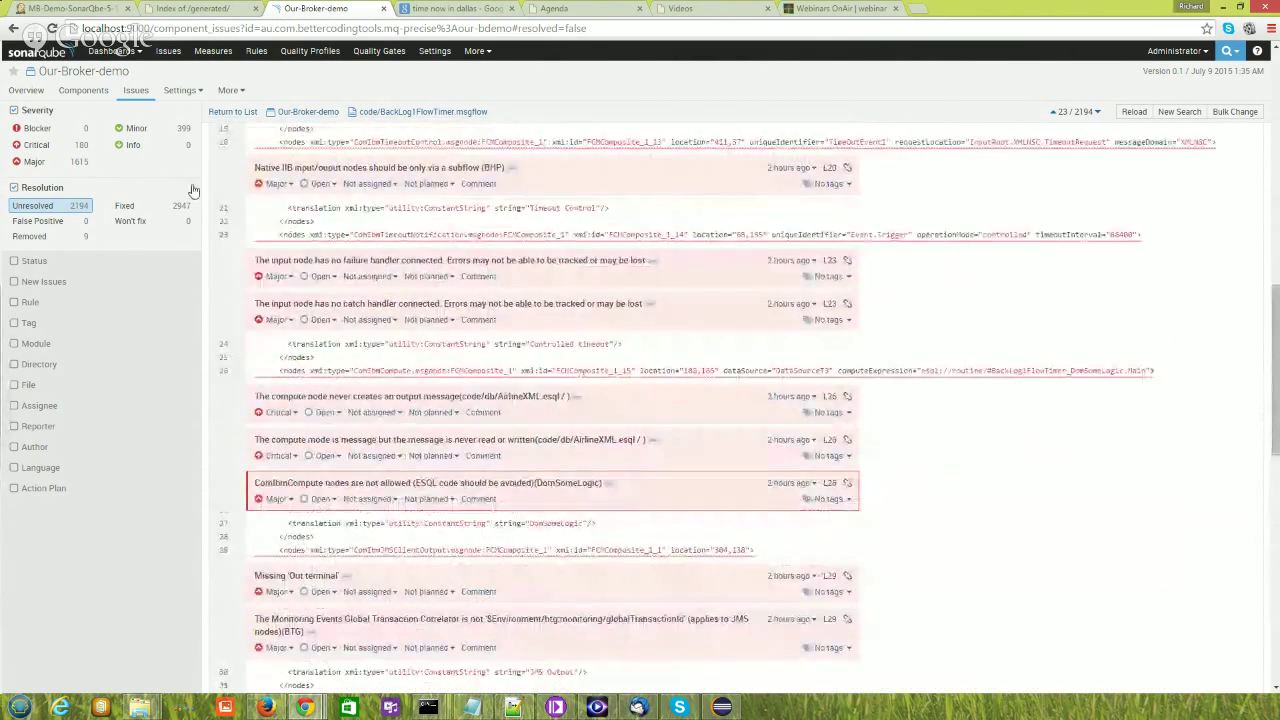
pyautogui.click(47, 205)
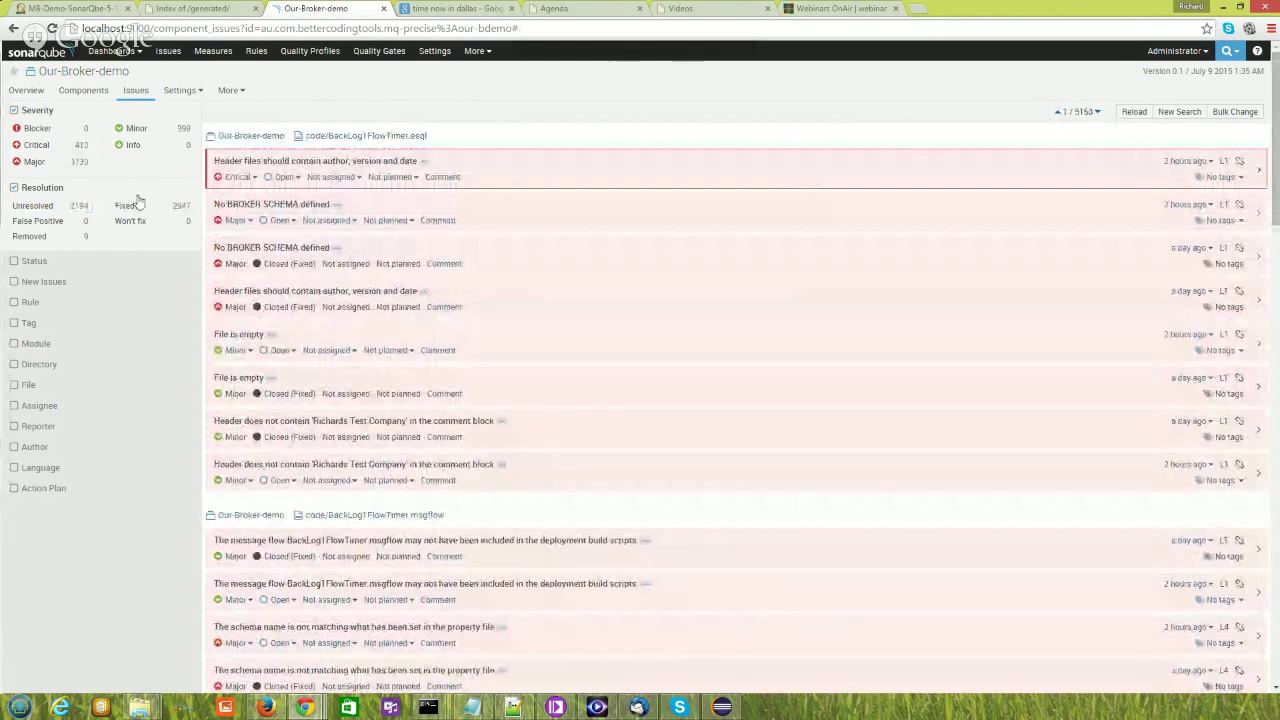
pyautogui.click(31, 147)
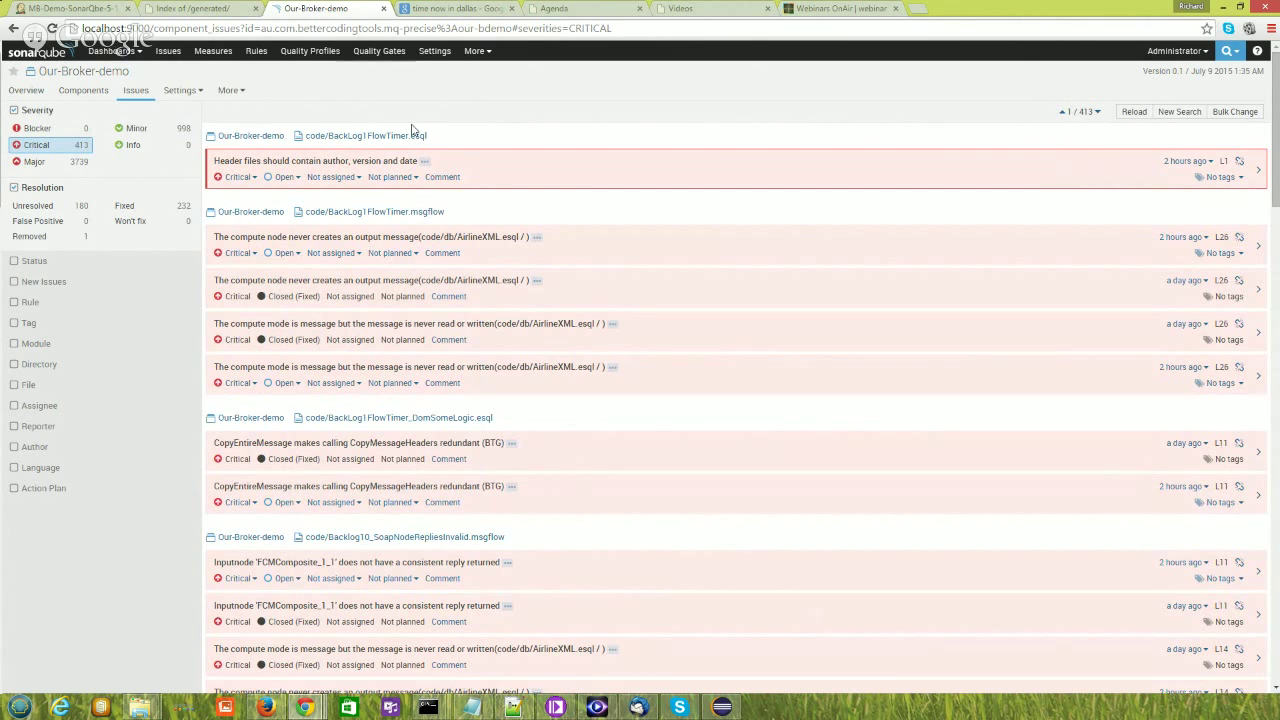
# Step: Examine the SonarQube way quality gate conditions and open the Our-Broker-demo dashboard from the home page
pyautogui.click(318, 54)
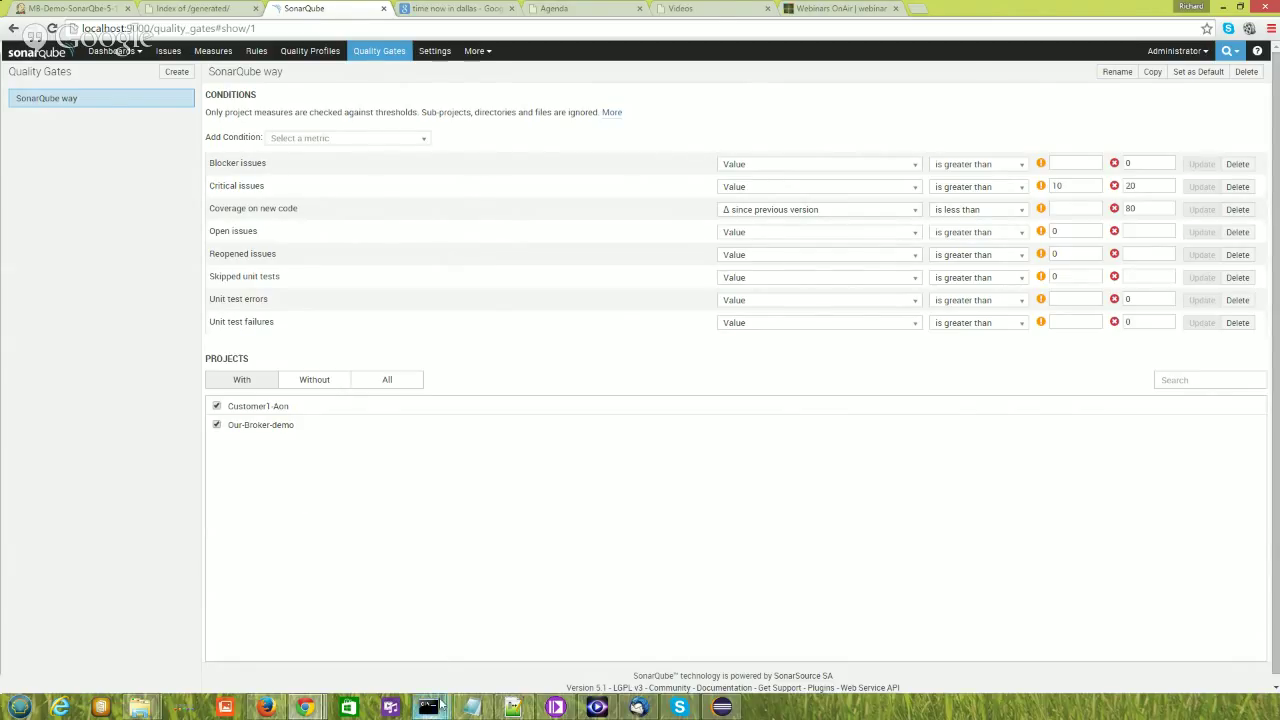
pyautogui.moveTo(153, 707)
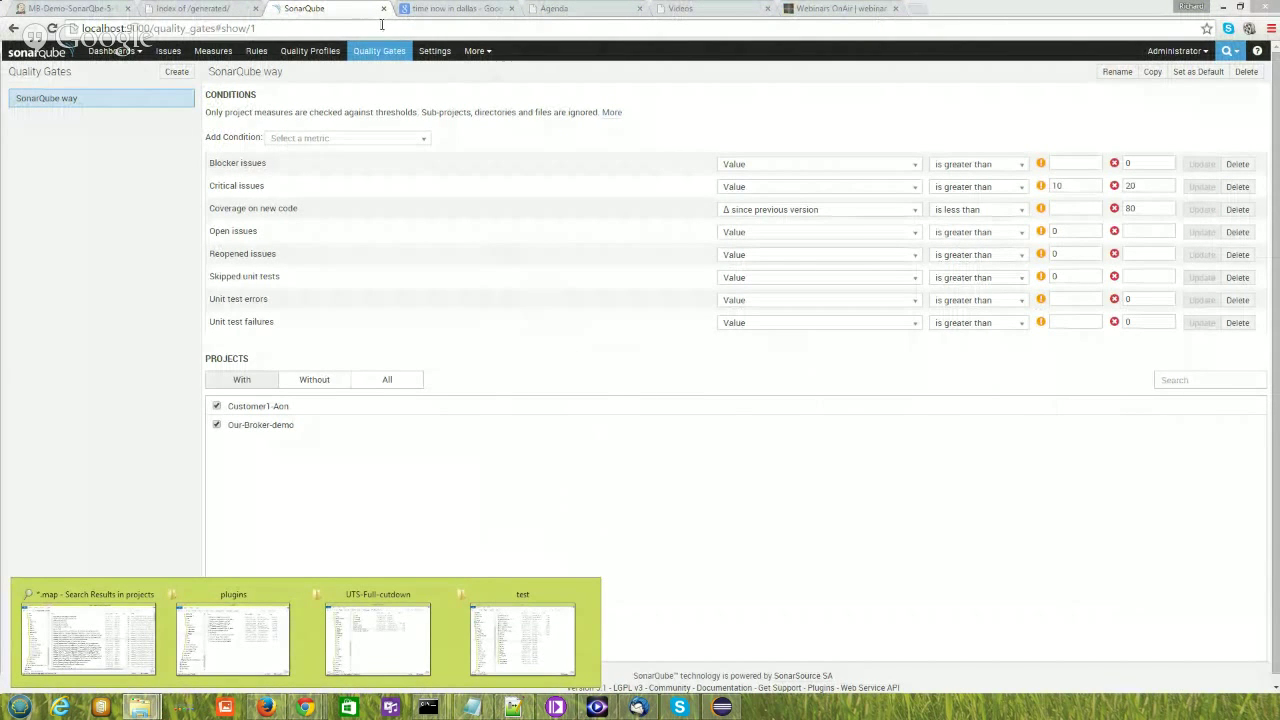
pyautogui.click(52, 28)
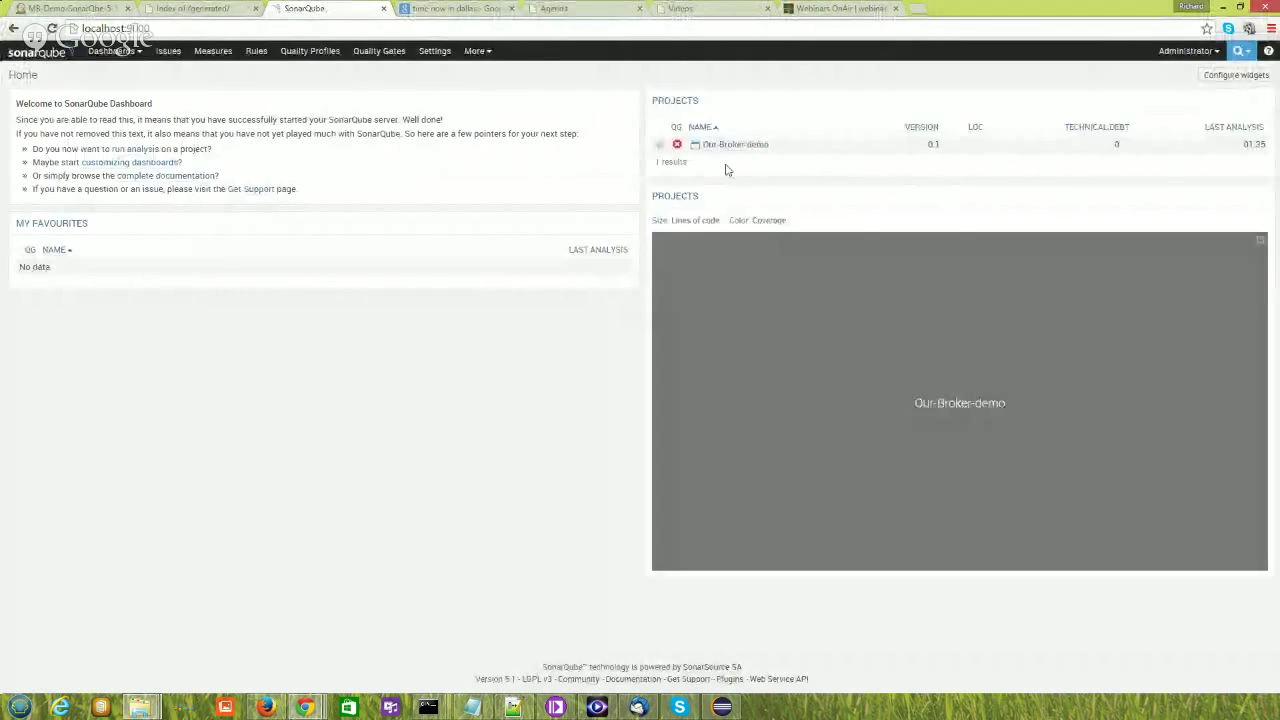
pyautogui.click(744, 149)
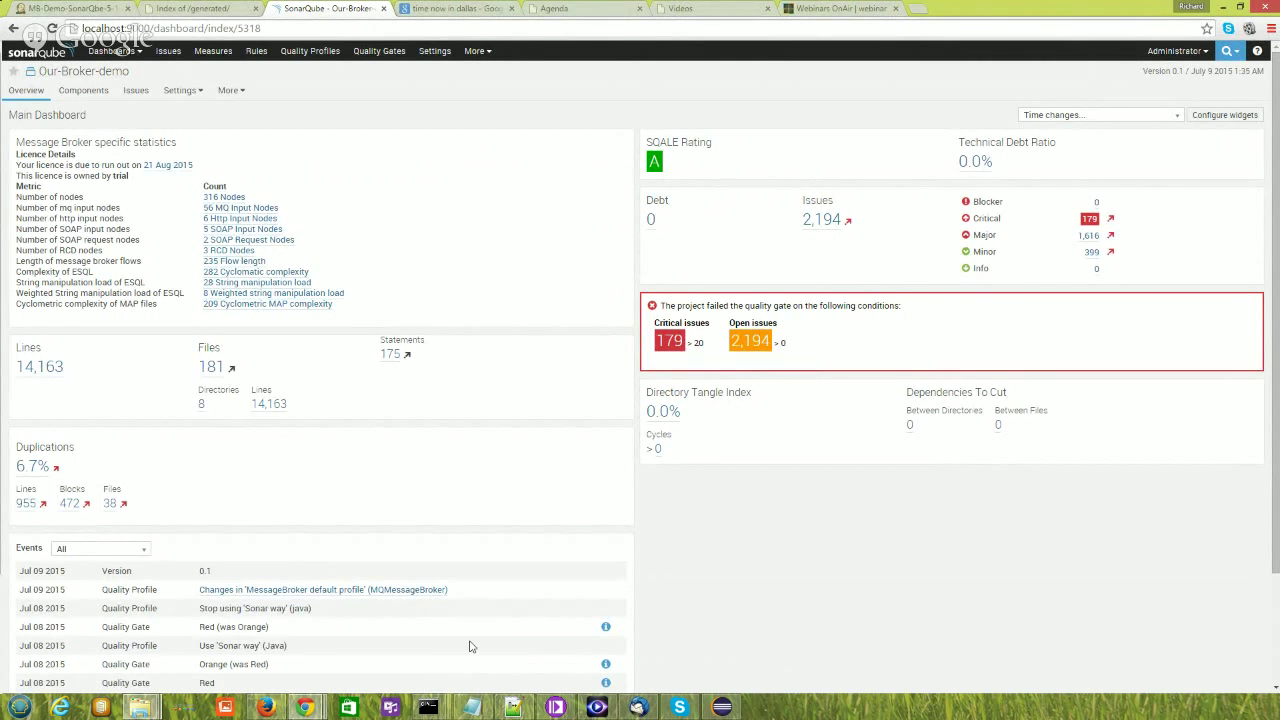
# Step: In File Explorer's SonarQube plugins folder, rename sonar-build-breaker-plugin-1.1.jar_disabled as sonar-build-breaker-plugin-1.1.jar and accept the extension change
pyautogui.moveTo(152, 708)
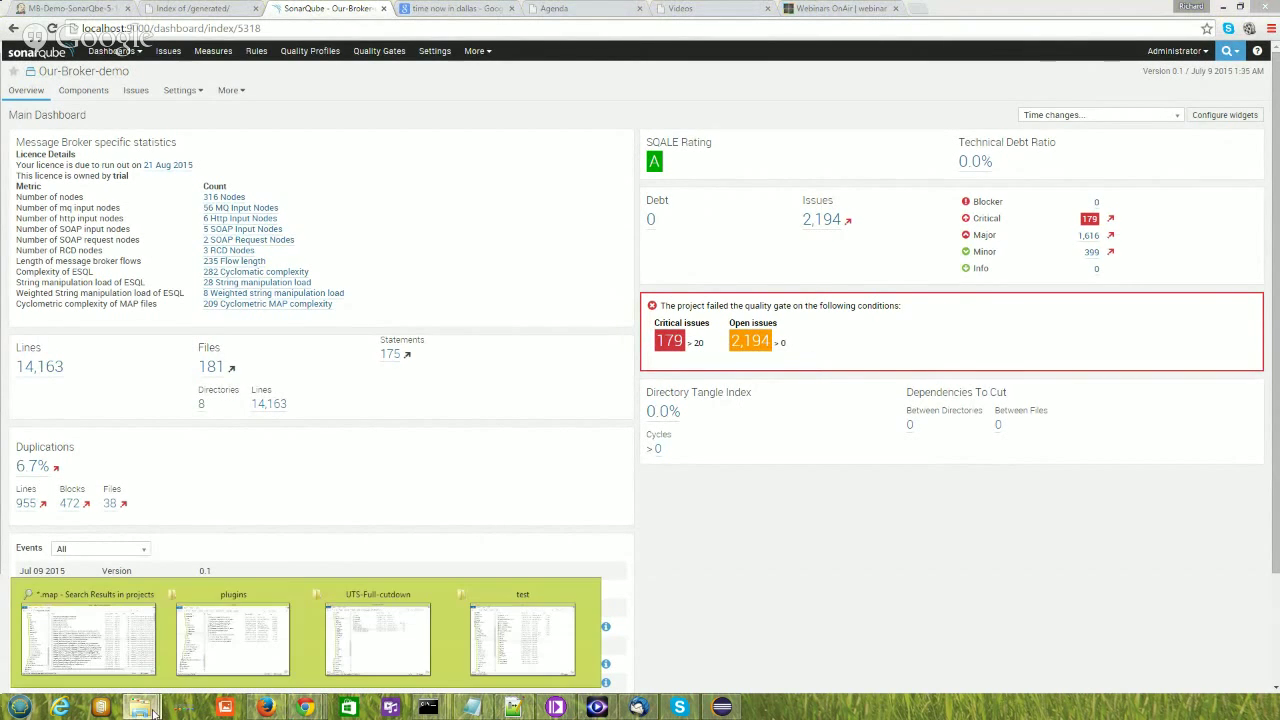
pyautogui.click(251, 666)
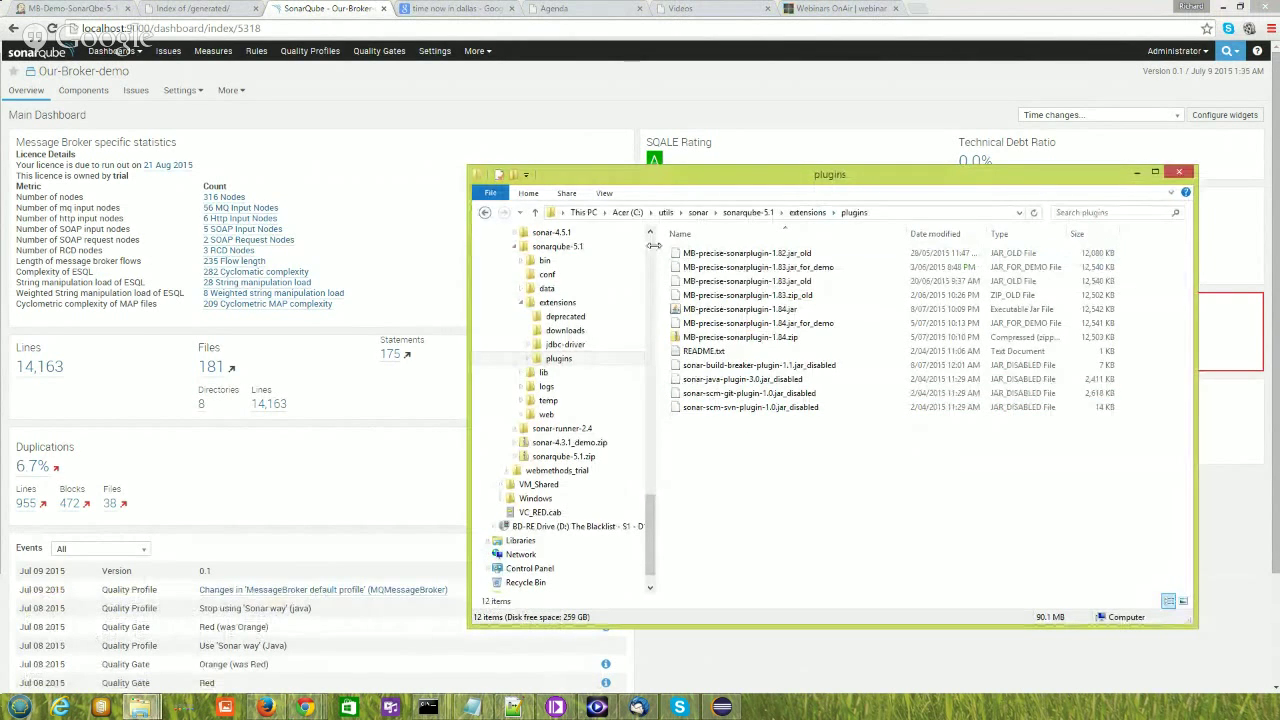
pyautogui.click(785, 323)
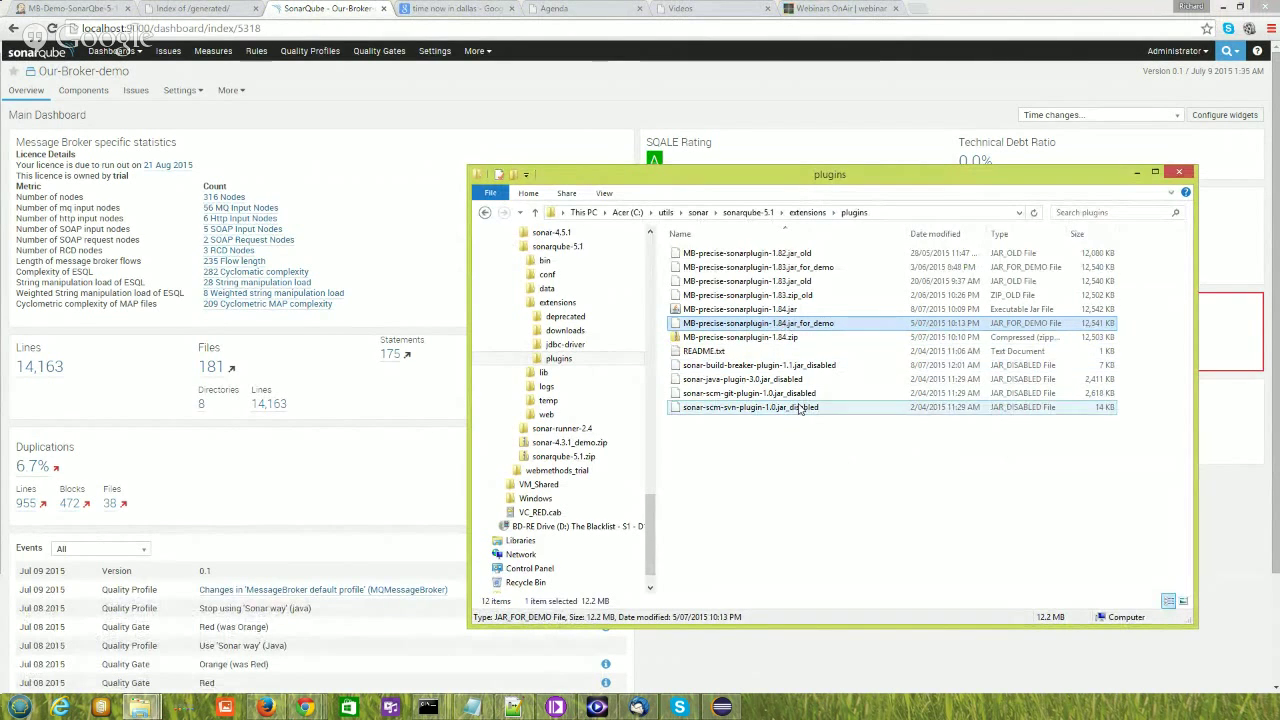
pyautogui.click(768, 367)
pyautogui.click(768, 367)
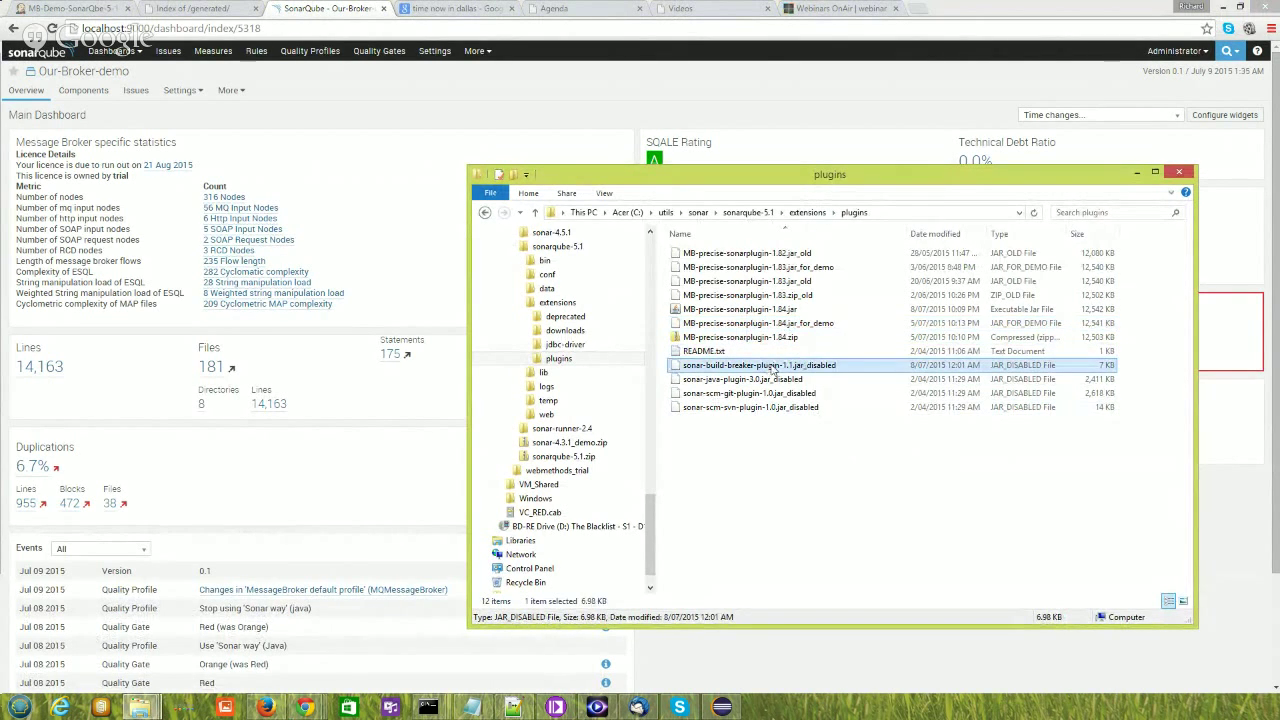
pyautogui.press('End')
pyautogui.press('BackSpace')
pyautogui.press('BackSpace')
pyautogui.press('BackSpace')
pyautogui.press('BackSpace')
pyautogui.press('BackSpace')
pyautogui.press('BackSpace')
pyautogui.press('BackSpace')
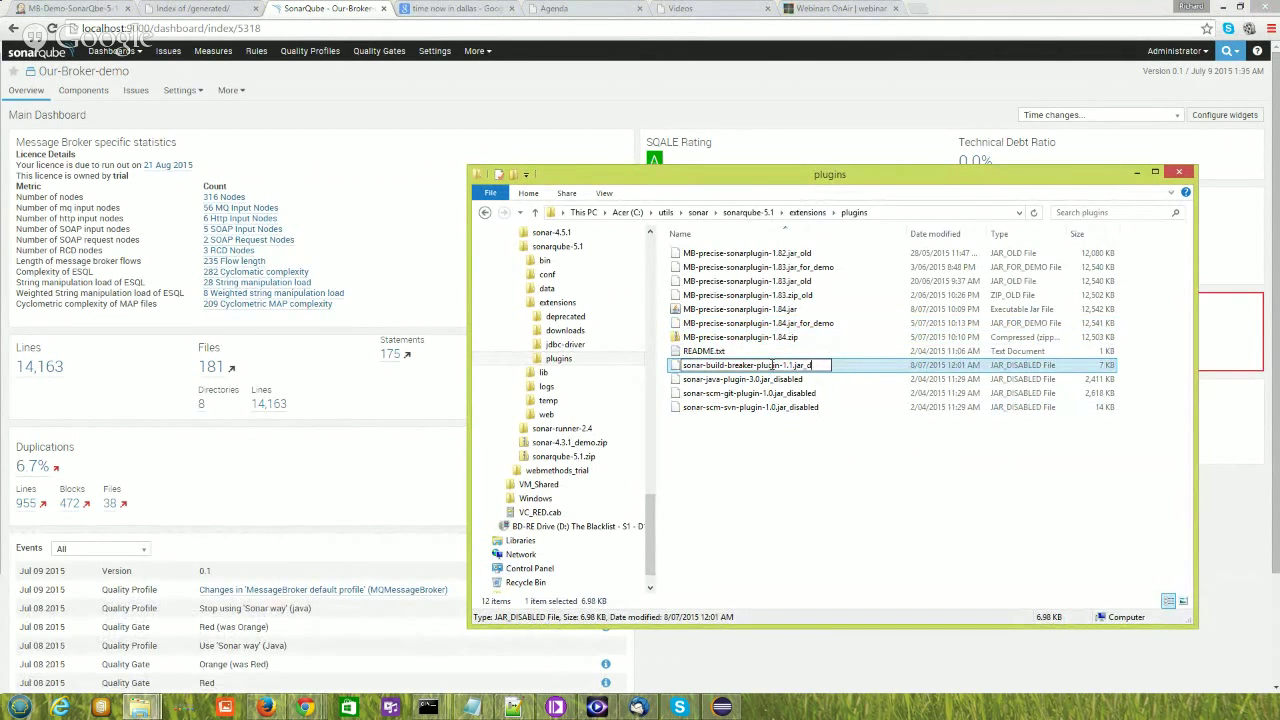
pyautogui.press('Return')
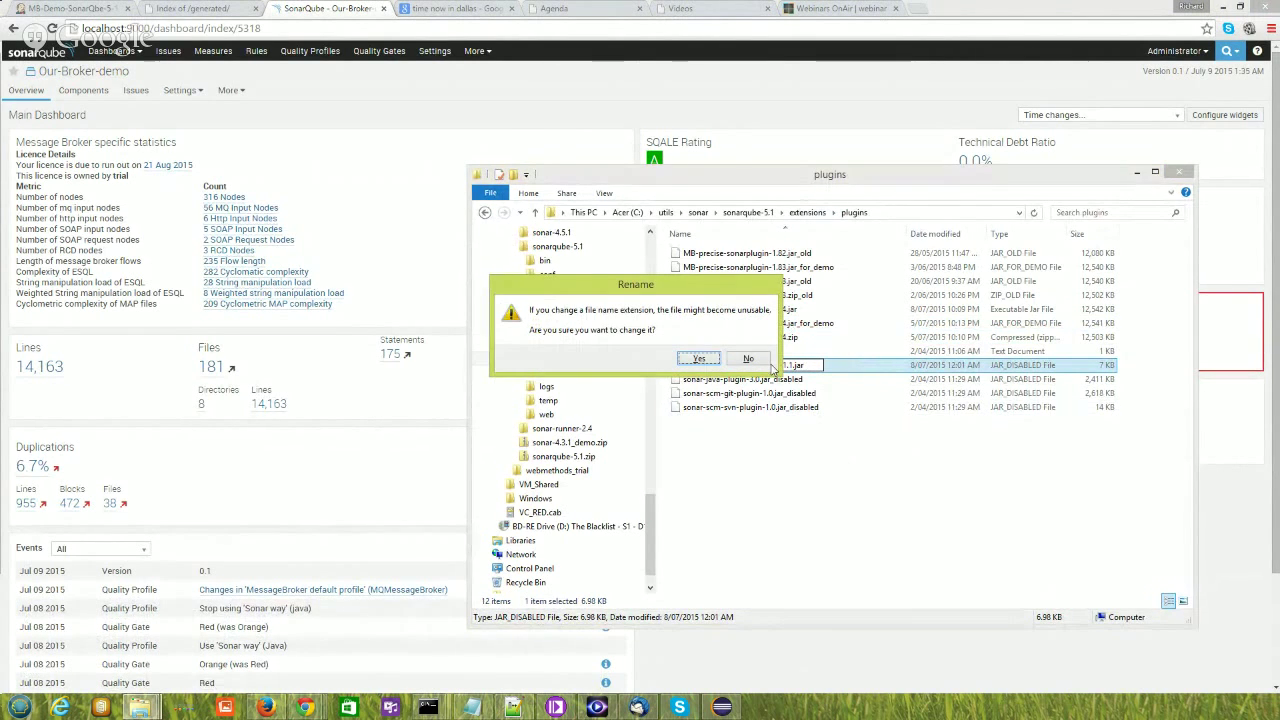
pyautogui.click(699, 359)
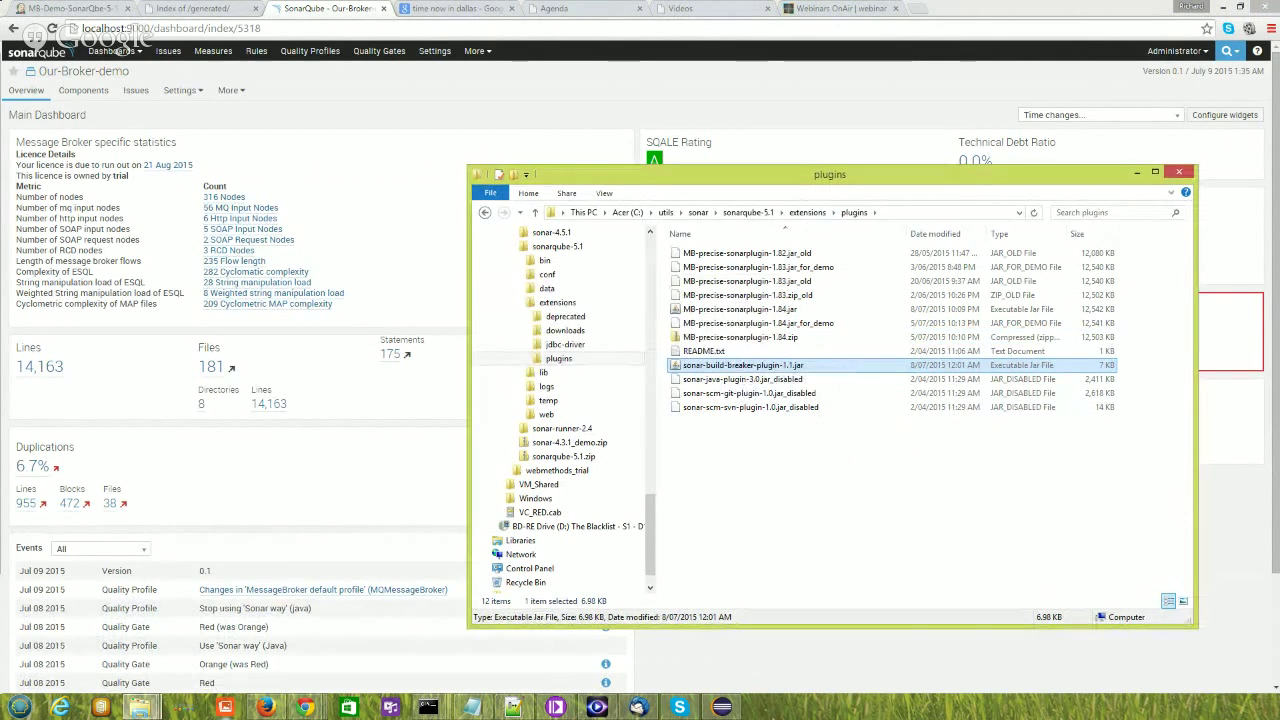
# Step: Switch to the SonarQube command prompt, terminate the running server and start it again with StartSonar.bat
pyautogui.moveTo(428, 707)
pyautogui.click(297, 640)
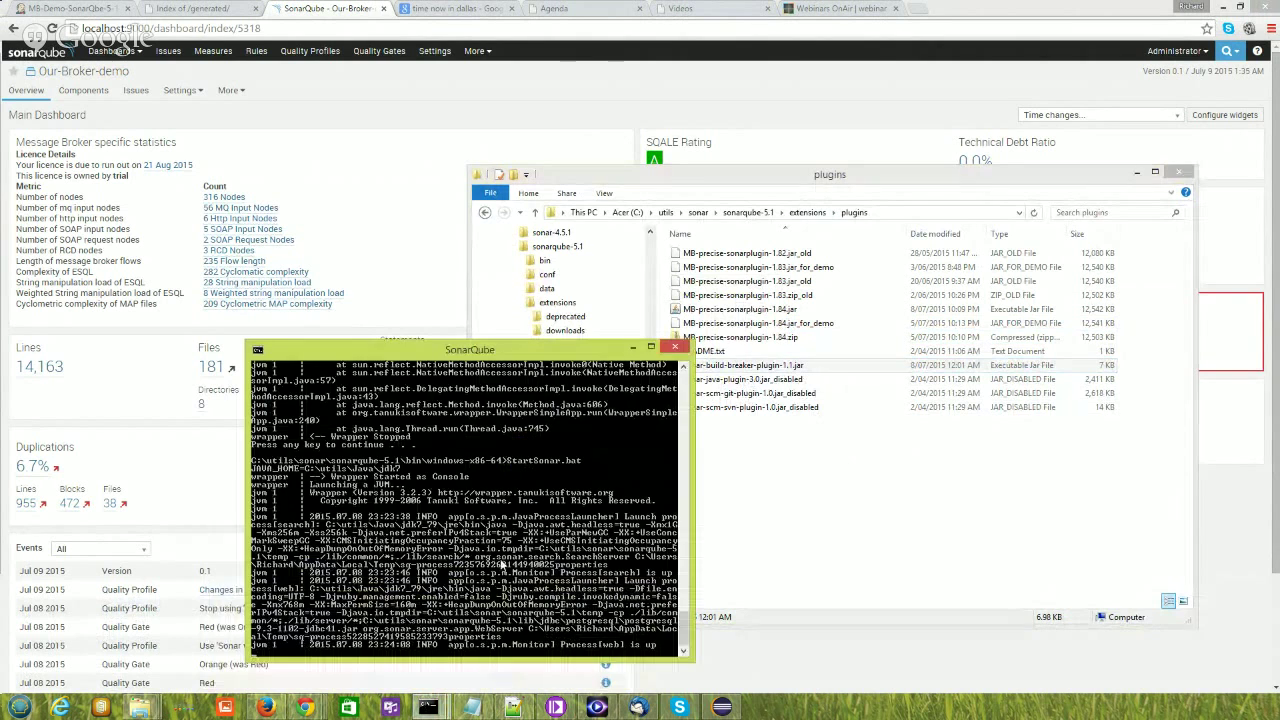
pyautogui.hotkey('ctrl', 'c')
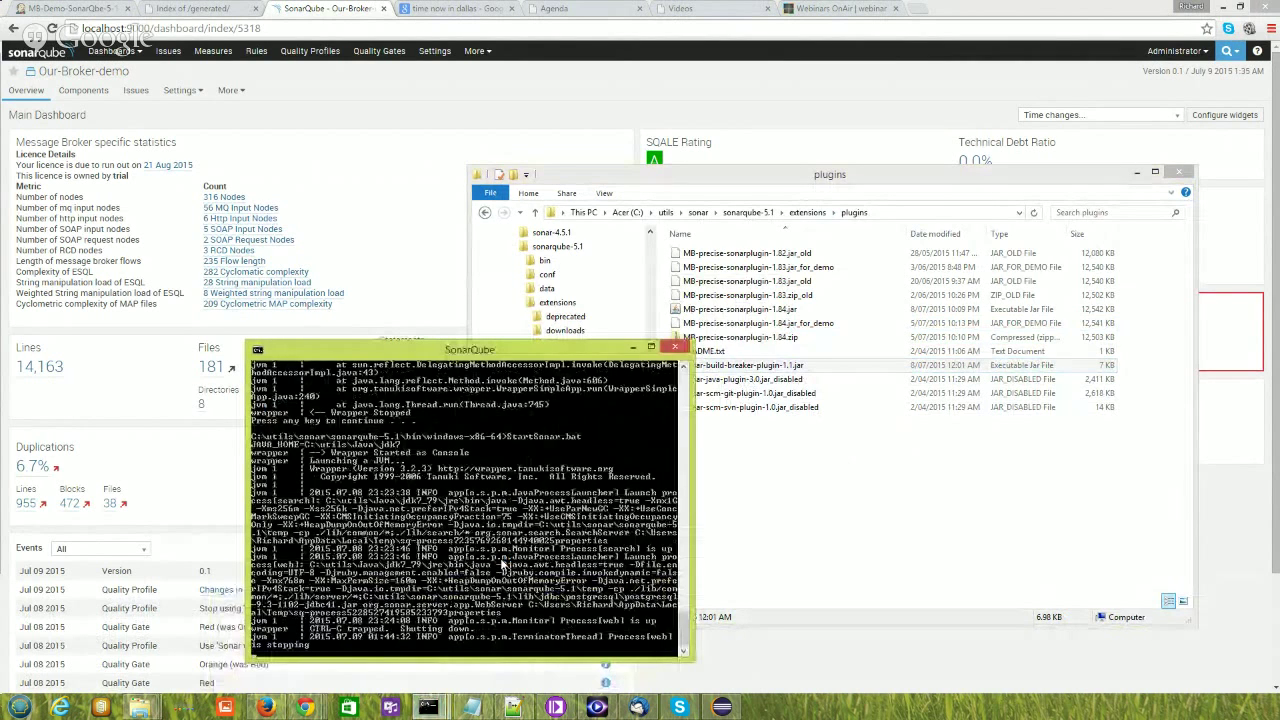
pyautogui.write('y')
pyautogui.press('Return')
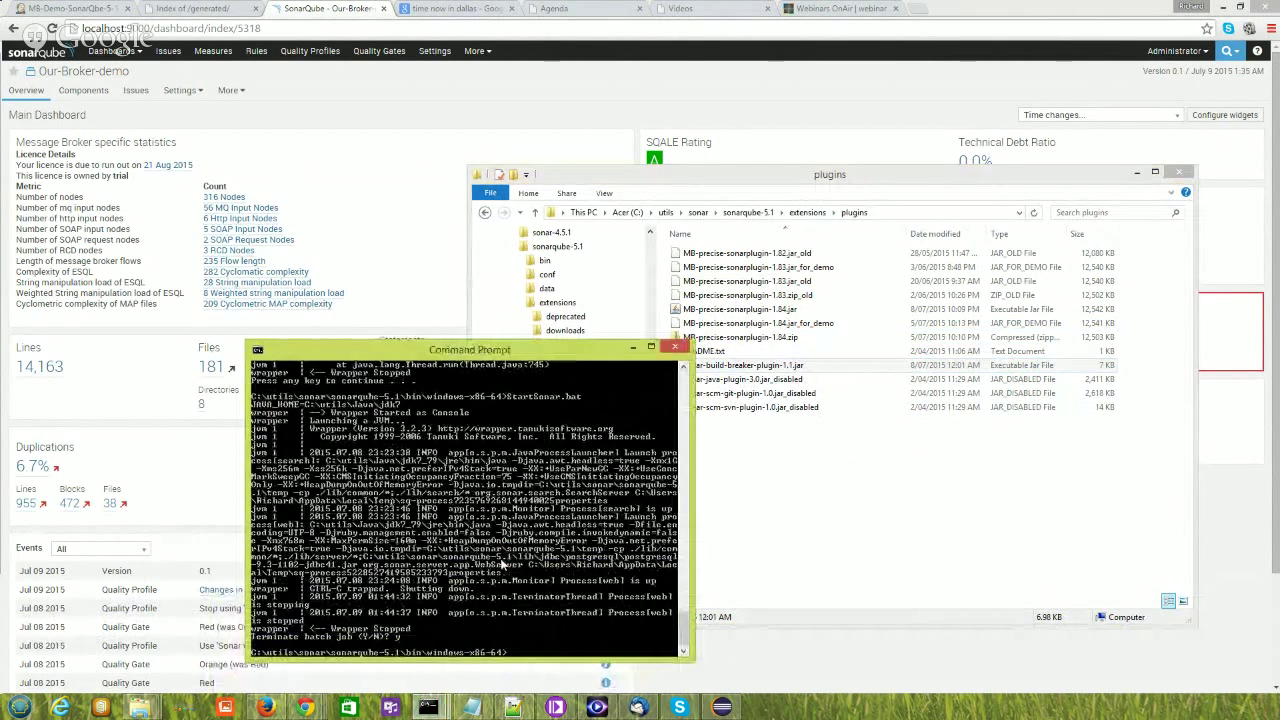
pyautogui.press('Up')
pyautogui.press('Return')
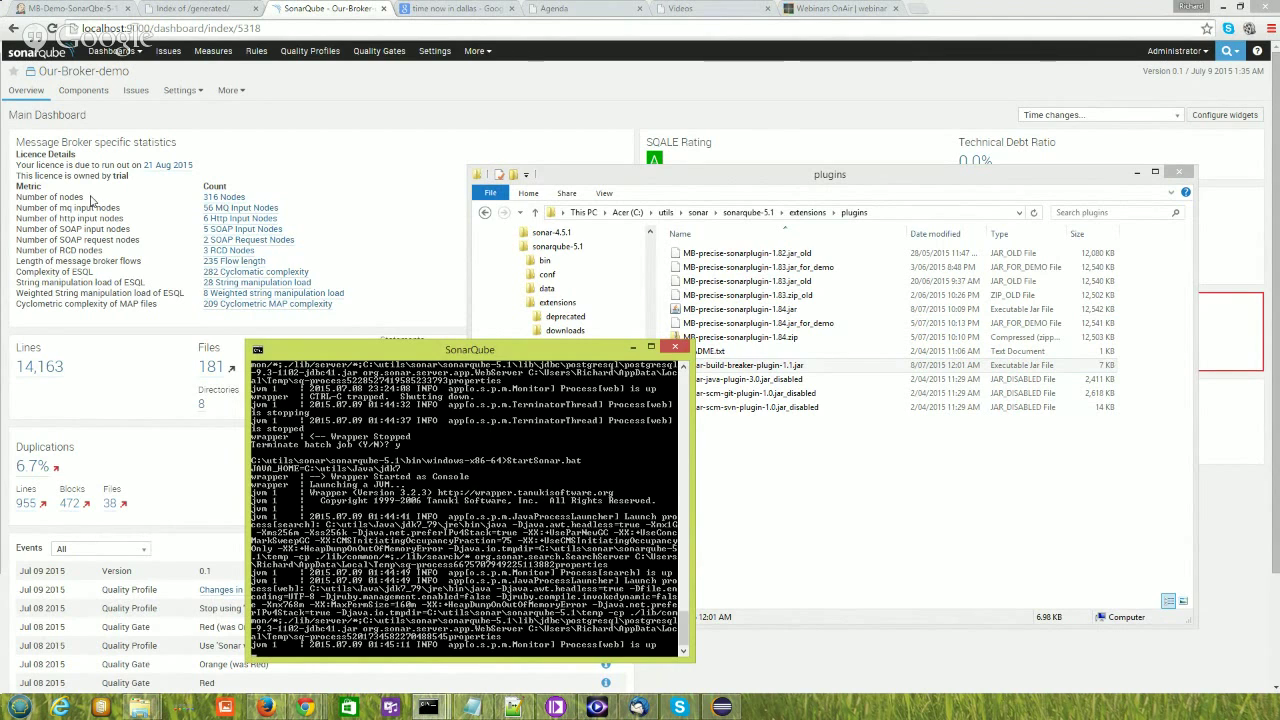
# Step: Switch to Jenkins and review the MB-Demo-SonarQbe-5-1 configuration, including the Subversion repository URL and standalone SonarQube analysis settings
pyautogui.click(52, 8)
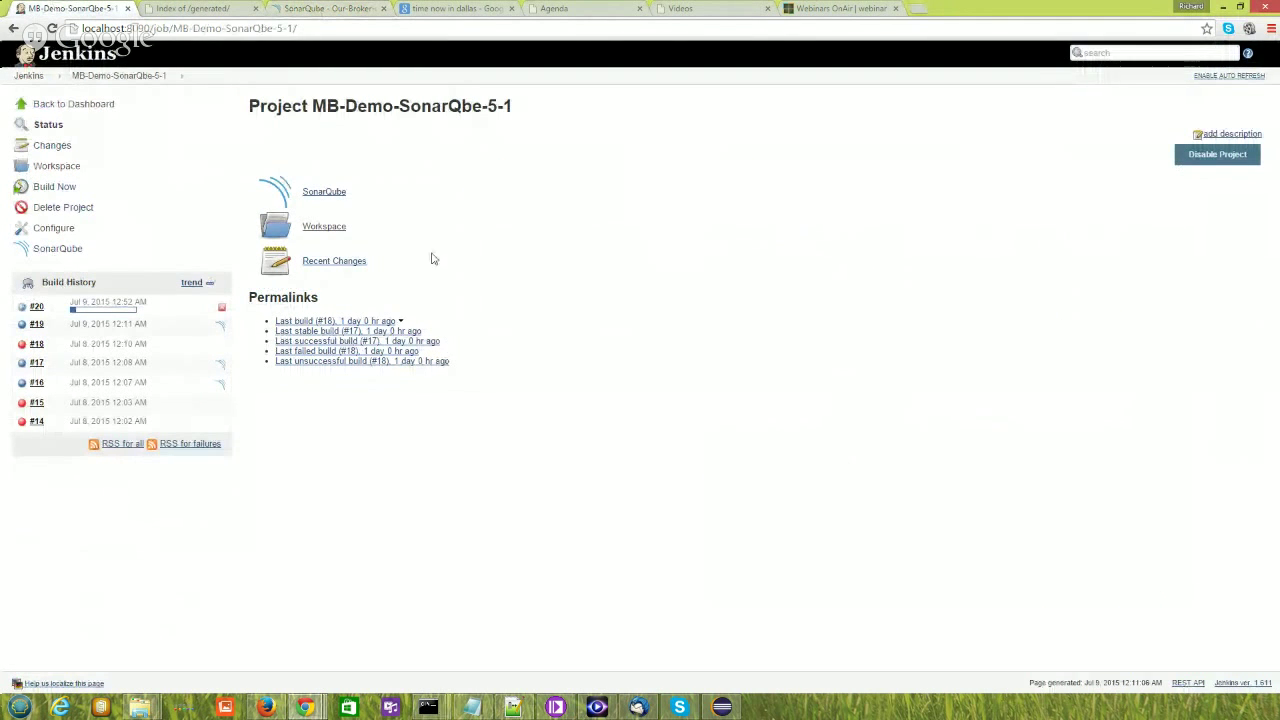
pyautogui.click(48, 186)
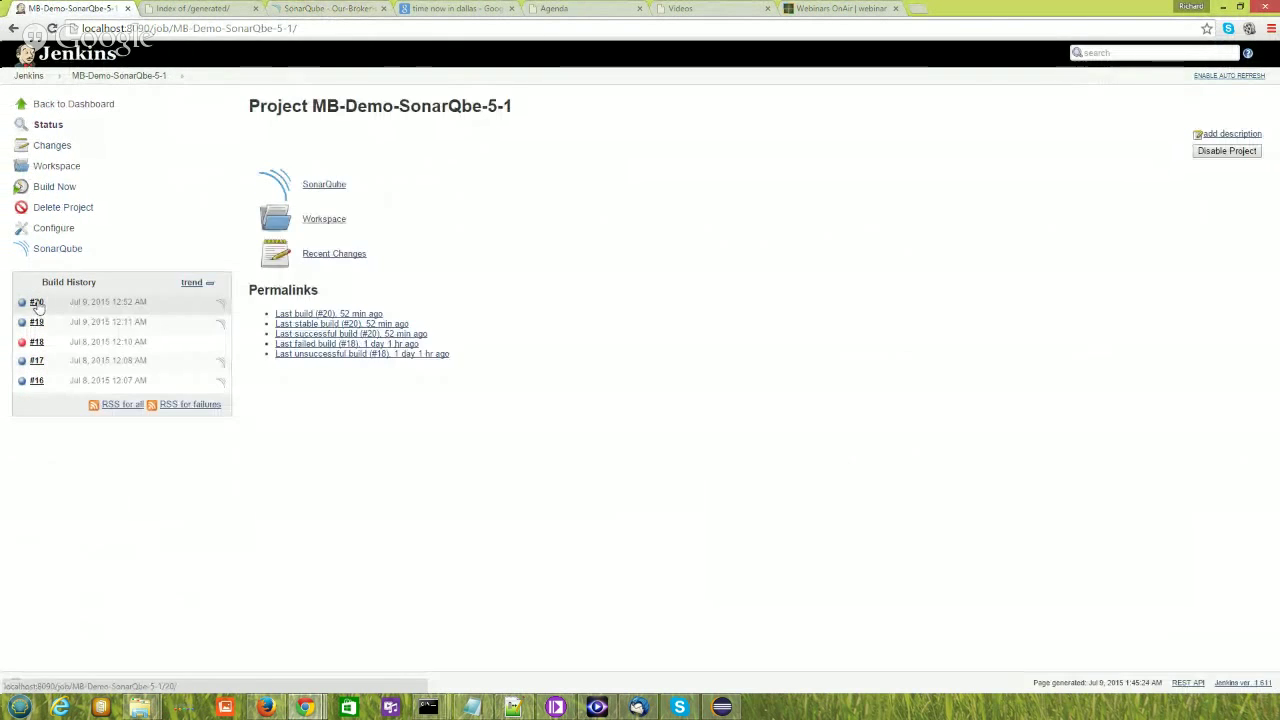
pyautogui.click(53, 228)
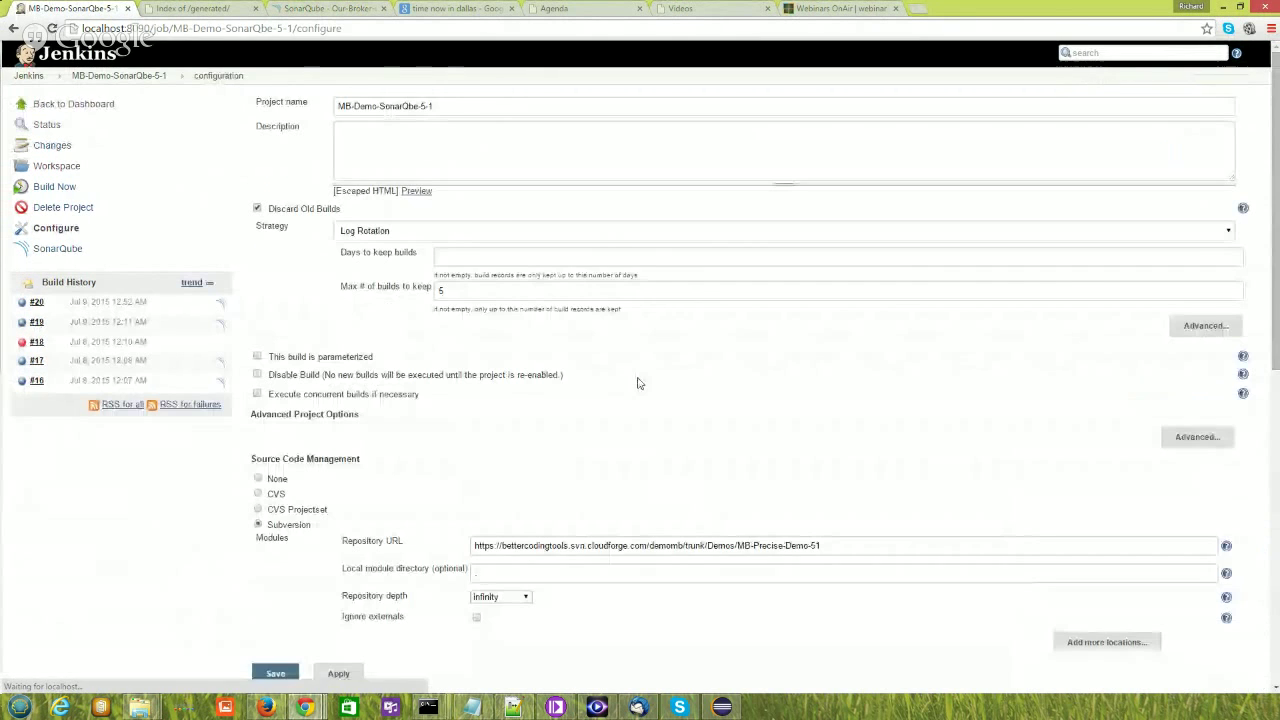
pyautogui.moveTo(825, 545); pyautogui.dragTo(449, 540)
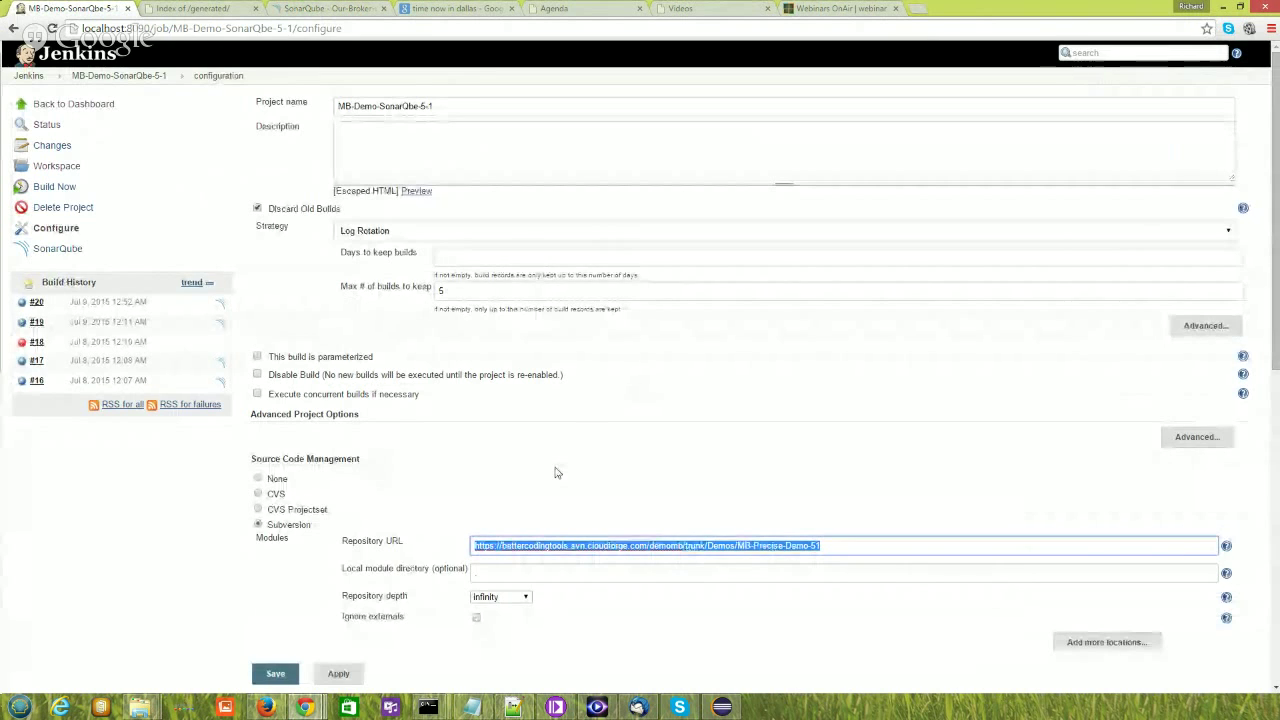
pyautogui.scroll(-5, 645, 476)
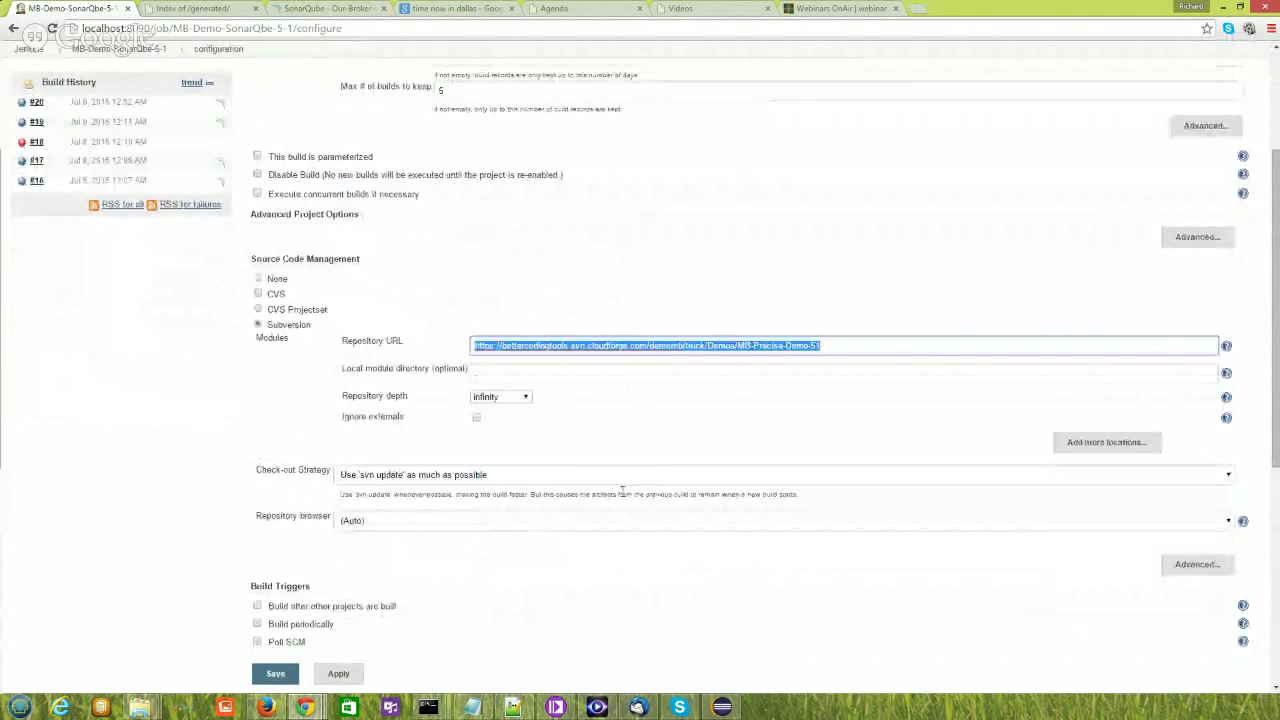
pyautogui.scroll(-2, 614, 497)
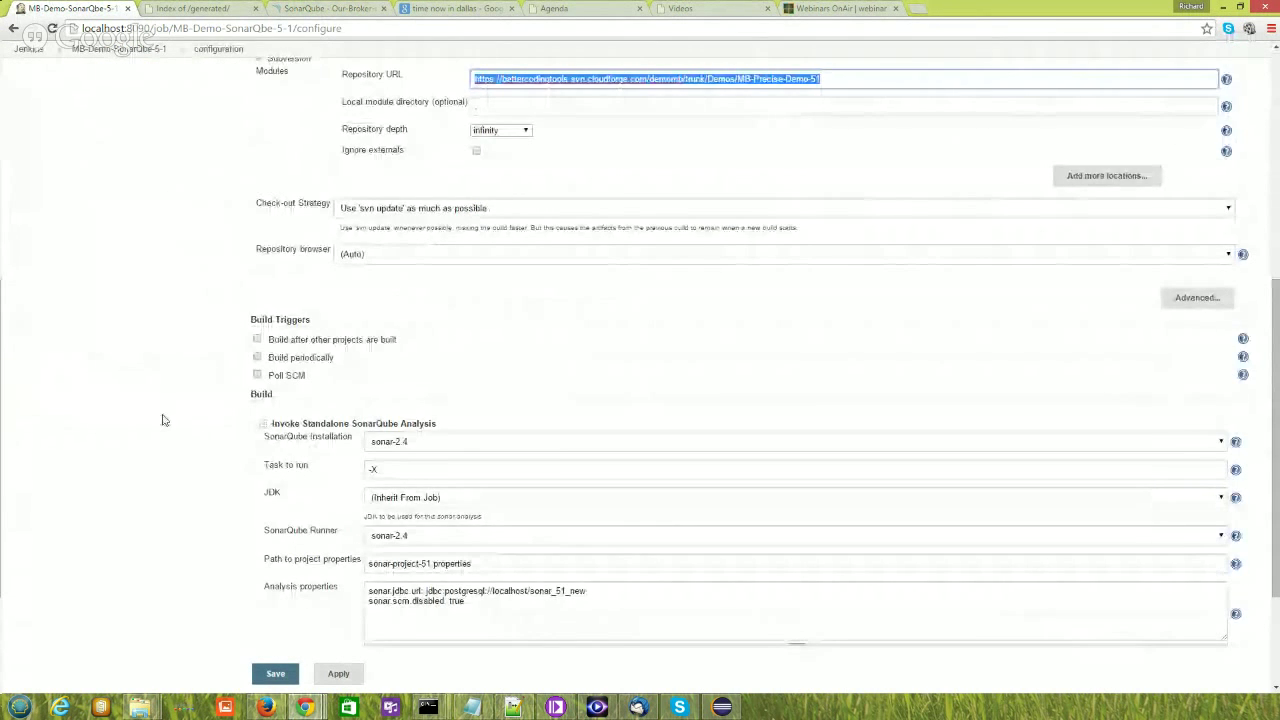
pyautogui.scroll(-2, 206, 434)
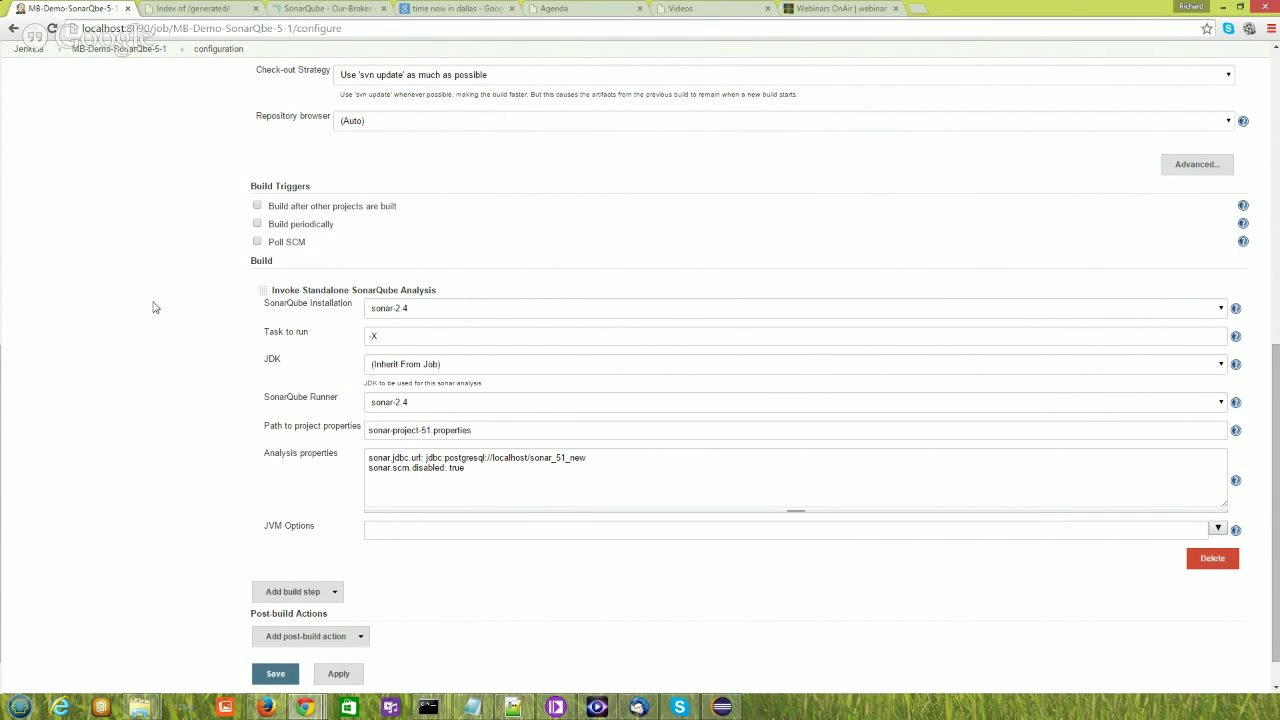
# Step: Start a new build of the MB-Demo-SonarQbe-5-1 project
pyautogui.scroll(5, 177, 330)
pyautogui.scroll(1, 177, 330)
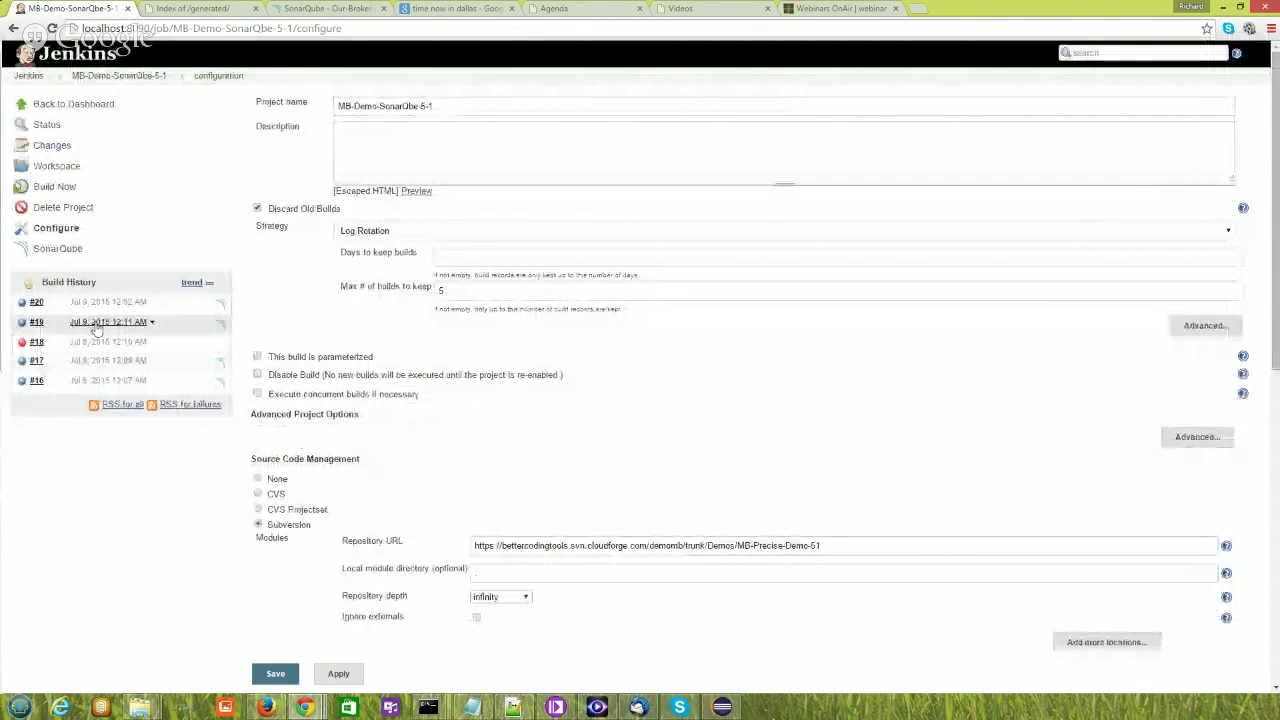
pyautogui.click(60, 187)
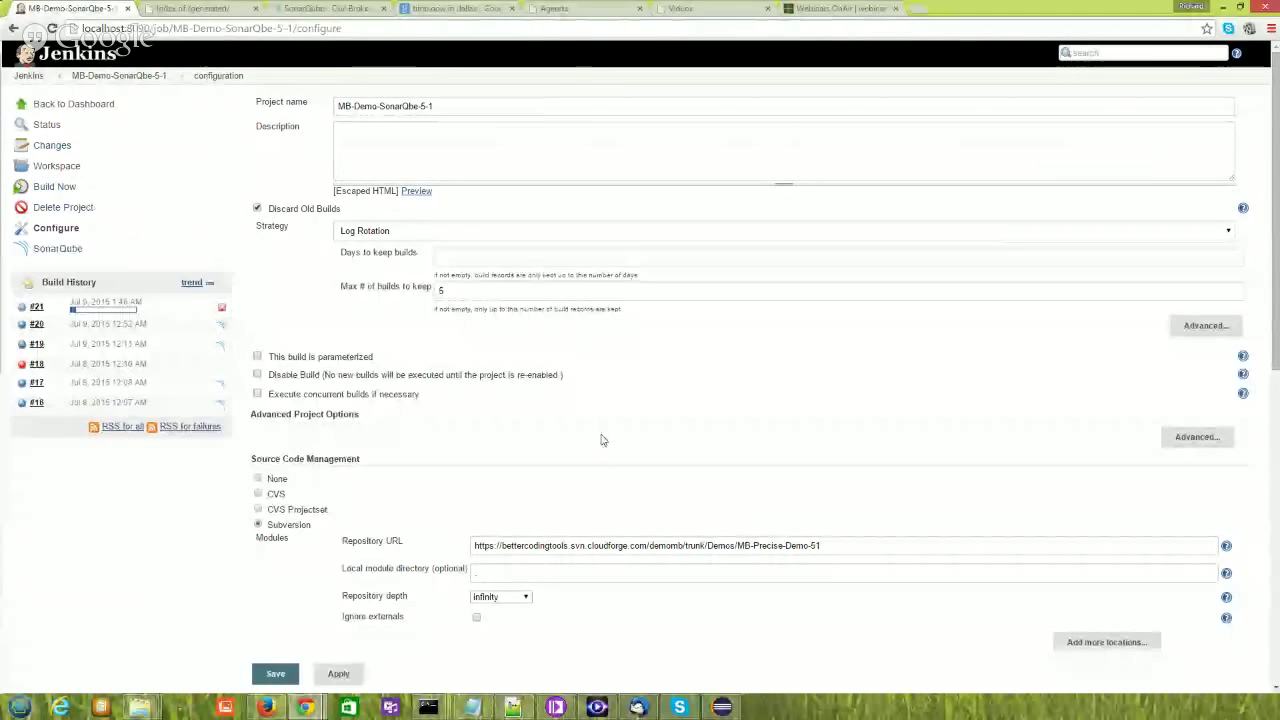
# Step: Check the startup log in the SonarQube command window and load the SonarQube home page in the browser
pyautogui.click(437, 712)
pyautogui.click(505, 622)
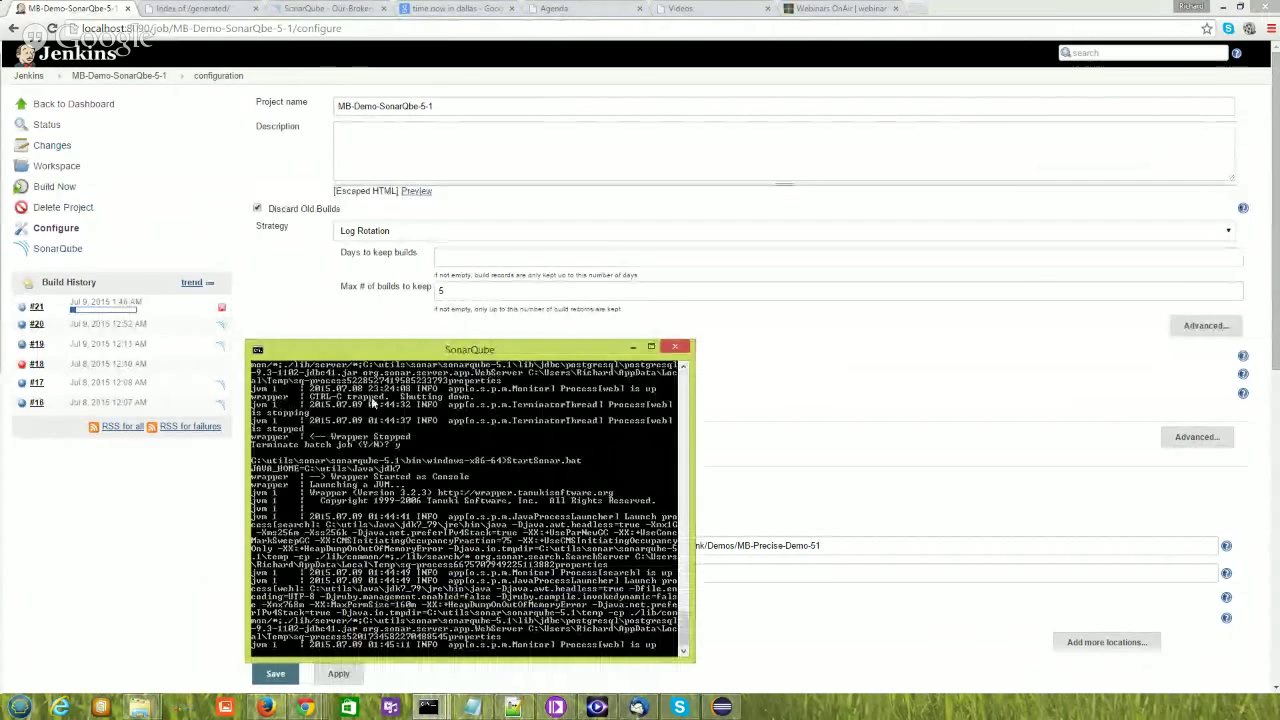
pyautogui.click(330, 8)
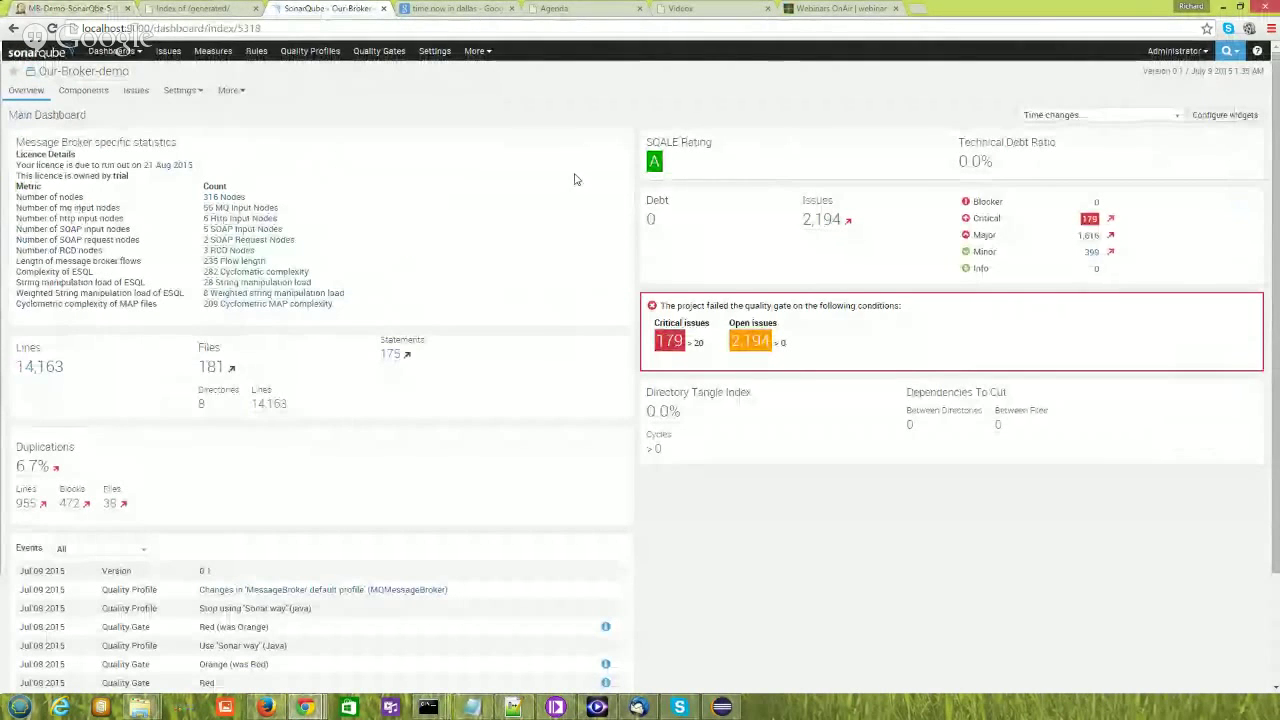
pyautogui.click(44, 64)
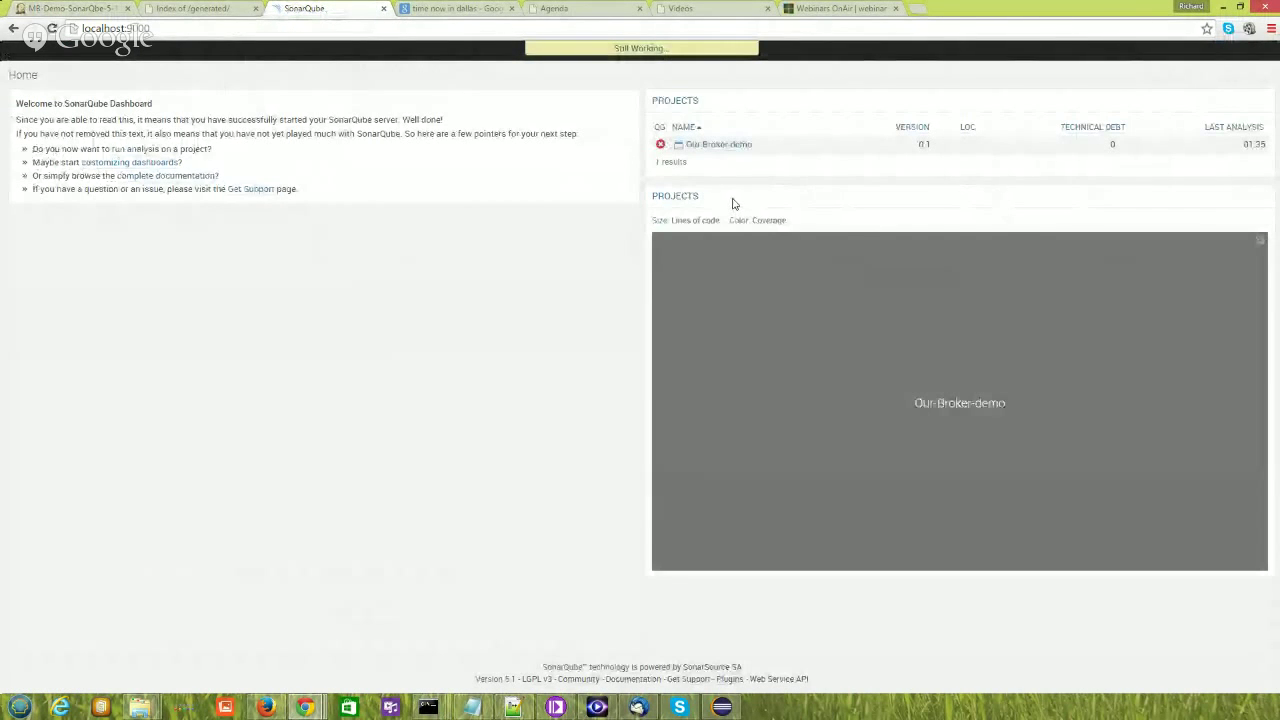
# Step: Return to Jenkins, open build #21 without keeping the configuration page's changes, and show its console output
pyautogui.click(50, 8)
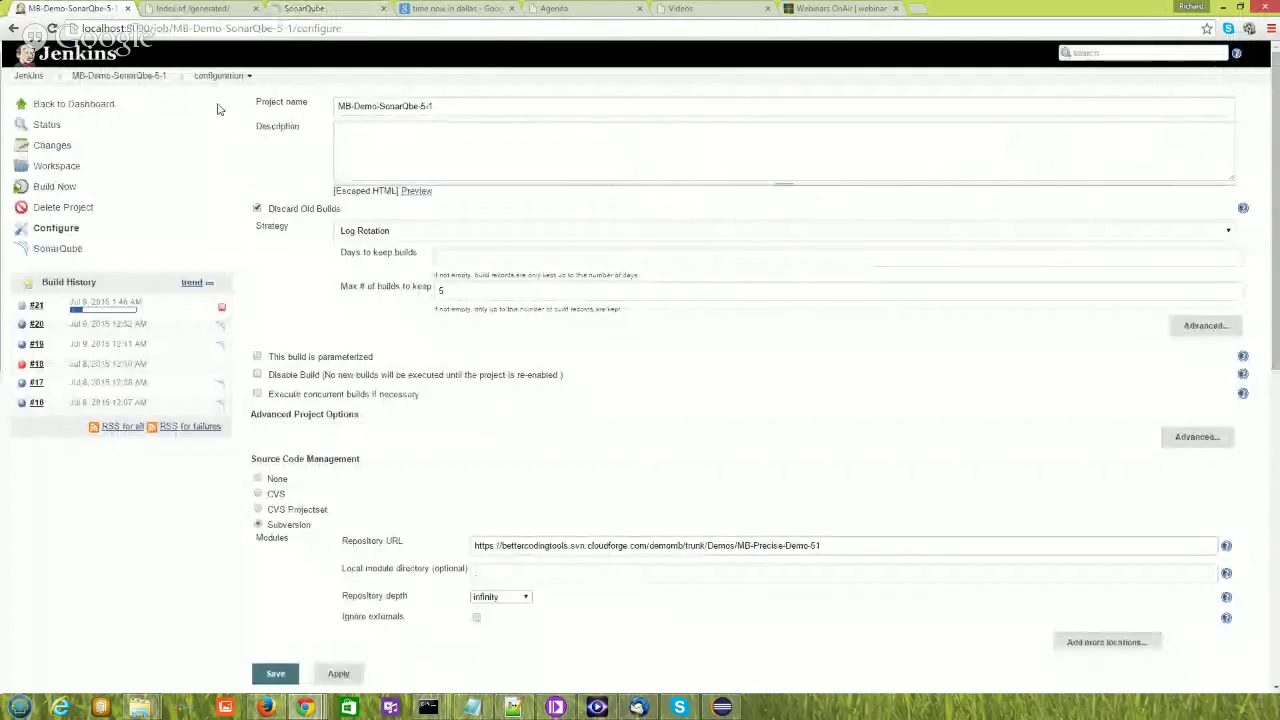
pyautogui.click(104, 309)
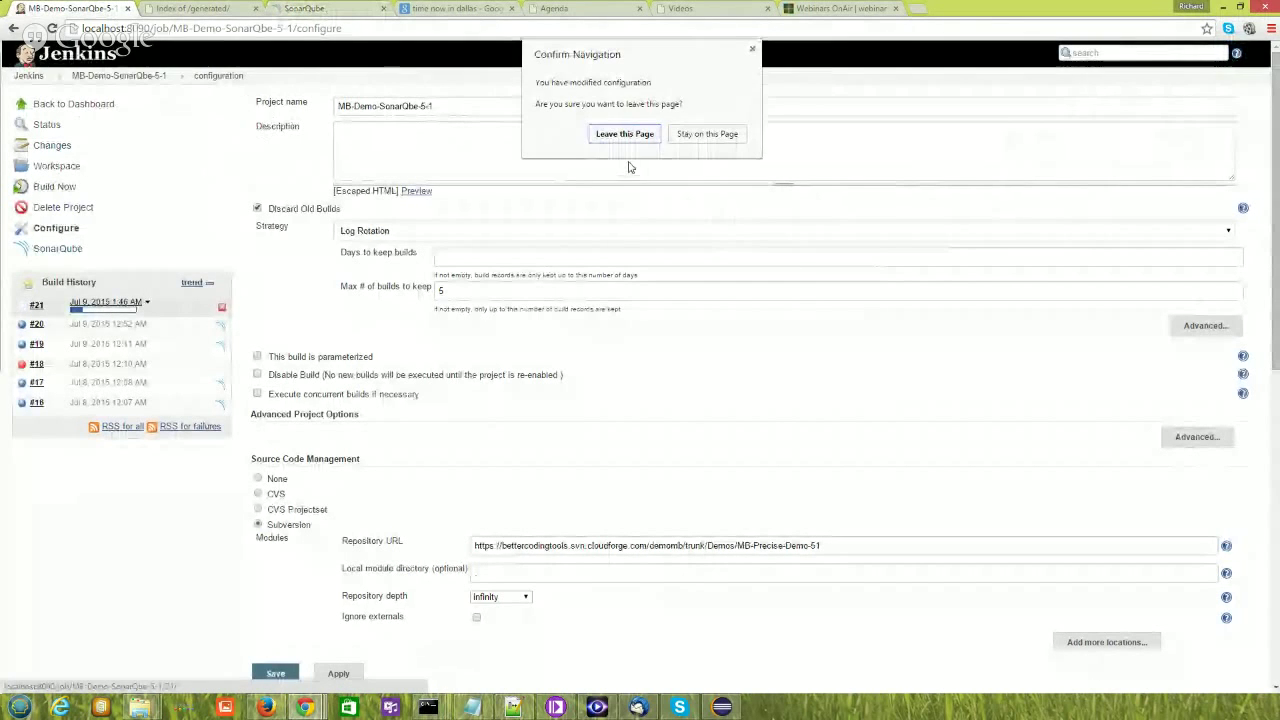
pyautogui.click(623, 132)
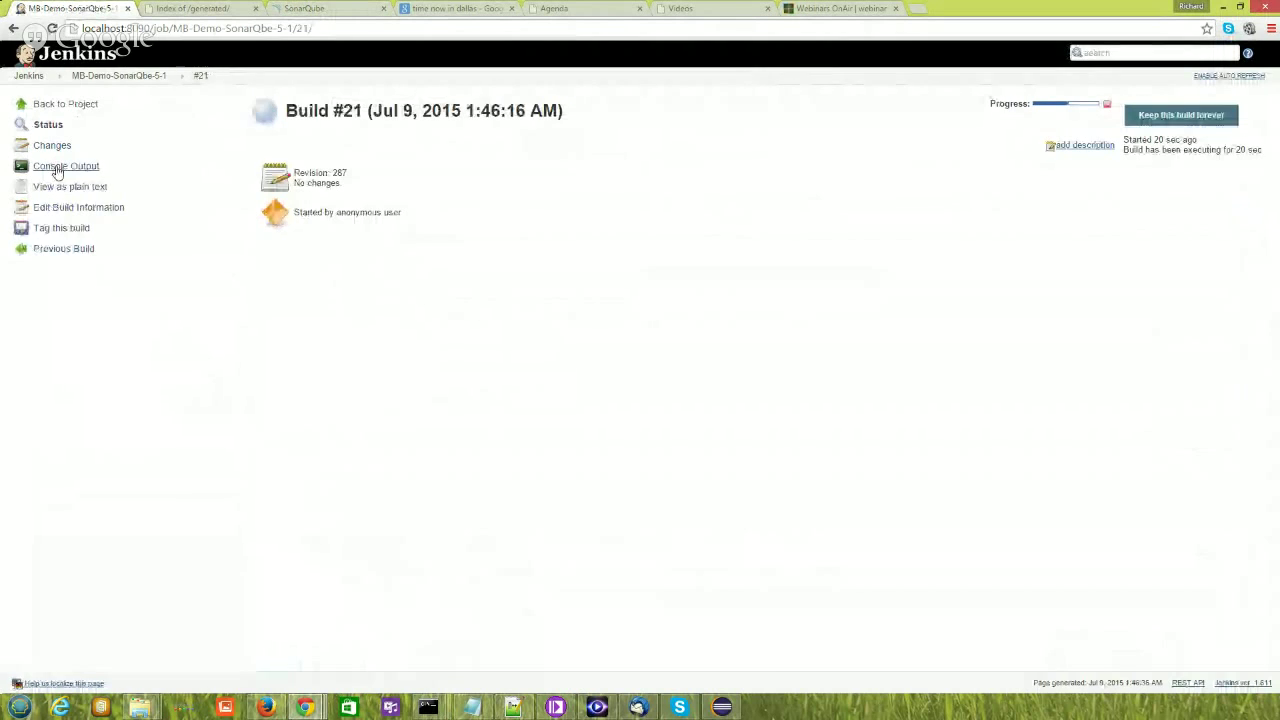
pyautogui.click(55, 168)
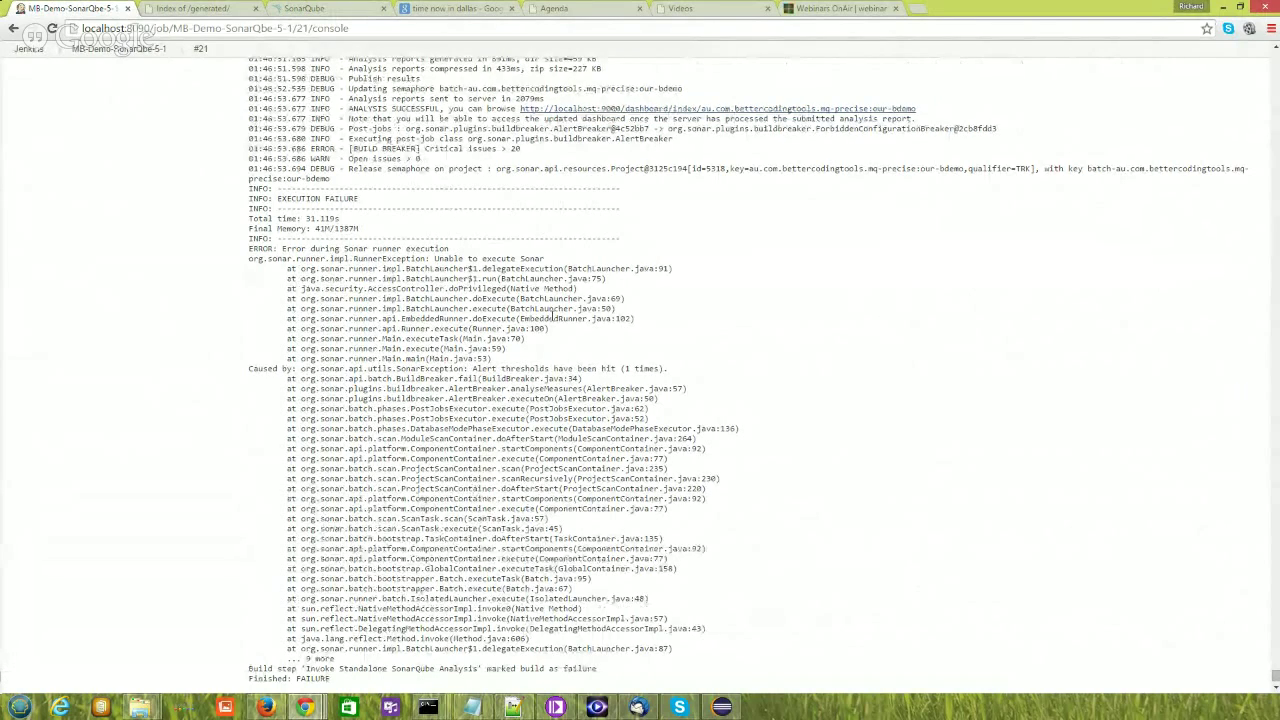
# Step: Examine the end of the console log and highlight the AlertBreaker post-job and BUILD BREAKER error lines
pyautogui.moveTo(564, 289); pyautogui.dragTo(280, 268)
pyautogui.scroll(6, 398, 298)
pyautogui.scroll(-4, 398, 298)
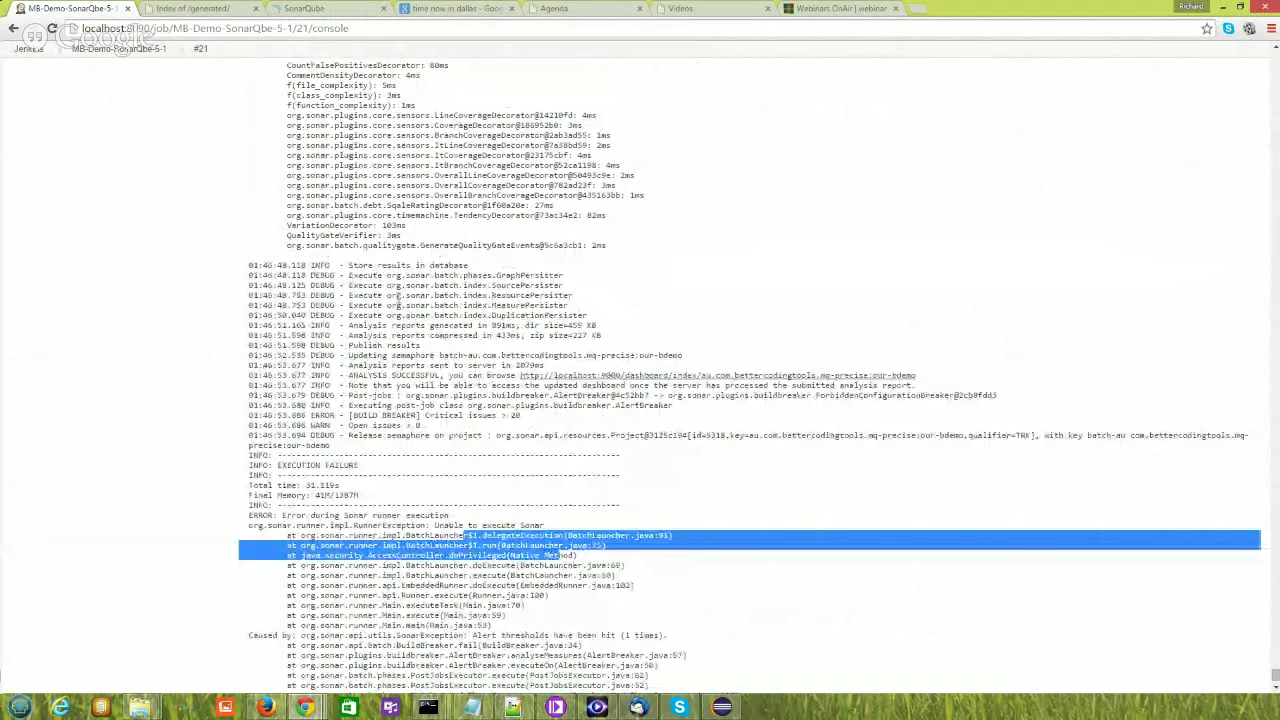
pyautogui.keyDown('shift'); pyautogui.click(520, 555); pyautogui.keyUp('shift')
pyautogui.click(389, 536)
pyautogui.moveTo(560, 537); pyautogui.dragTo(256, 446)
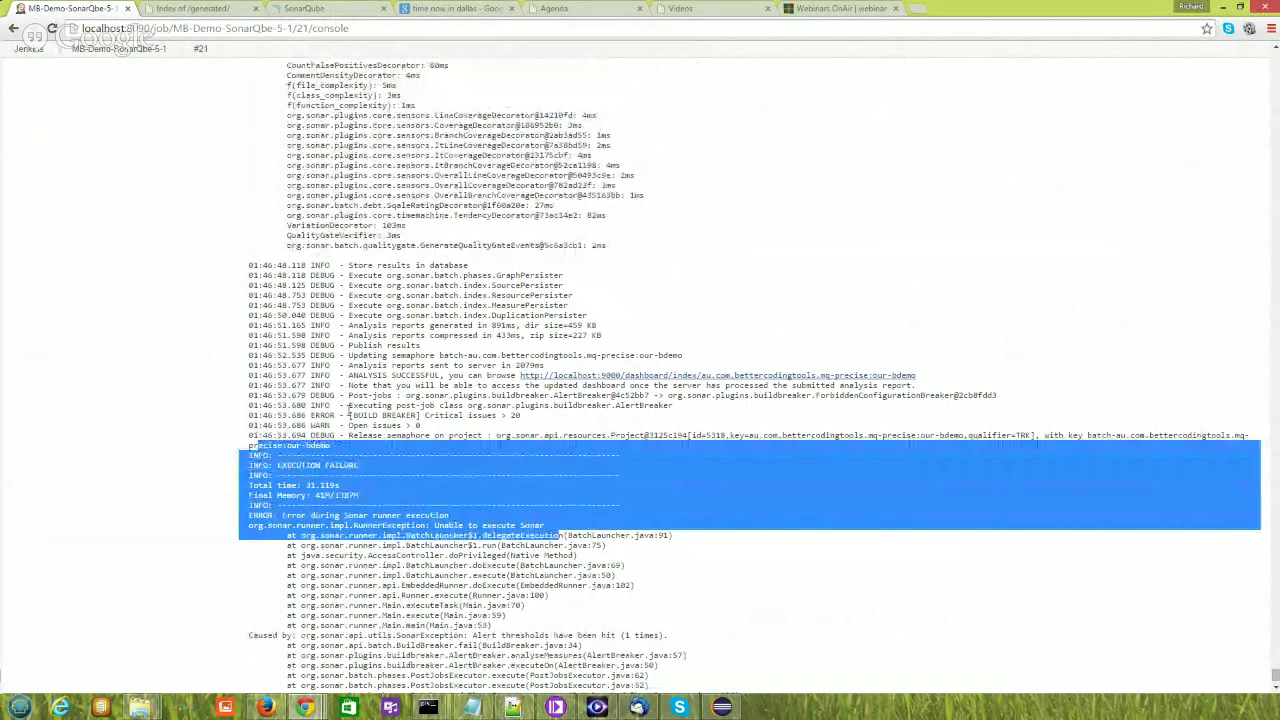
pyautogui.moveTo(348, 406); pyautogui.dragTo(595, 418)
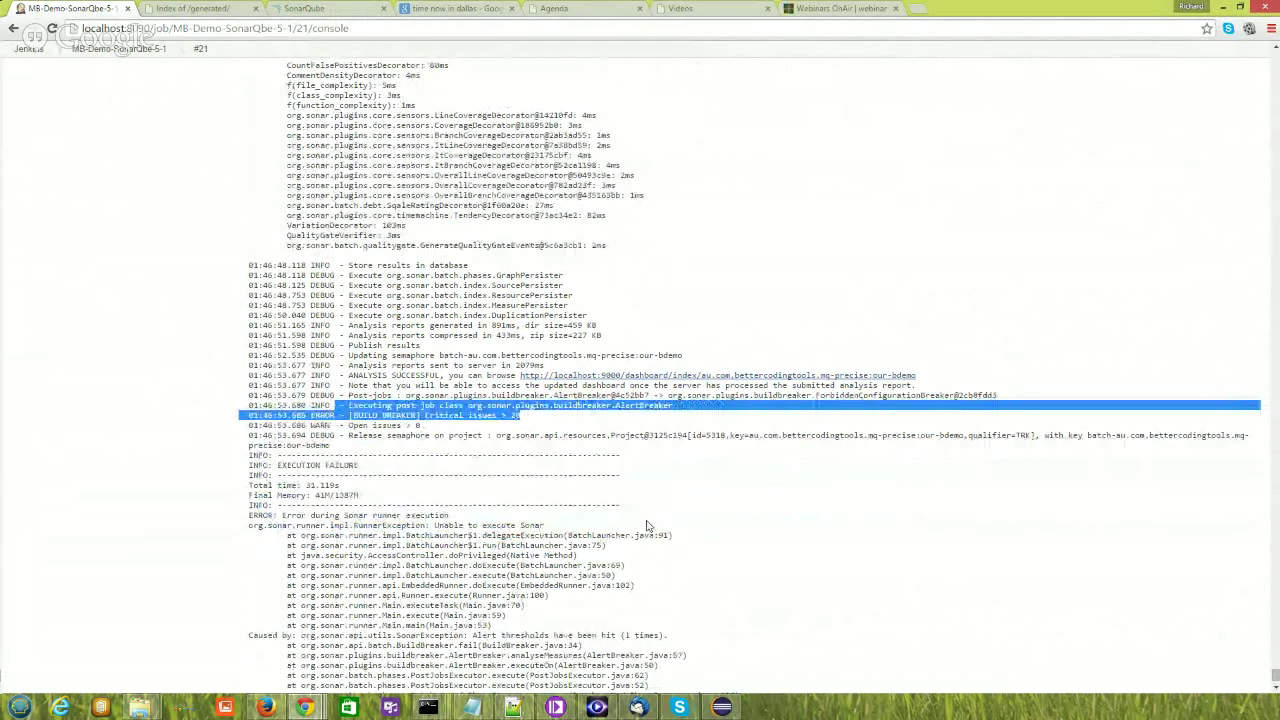
# Step: Switch to SonarQube and review the Our-Broker-demo dashboard's quality gate conditions, reopening it from the home page
pyautogui.click(337, 9)
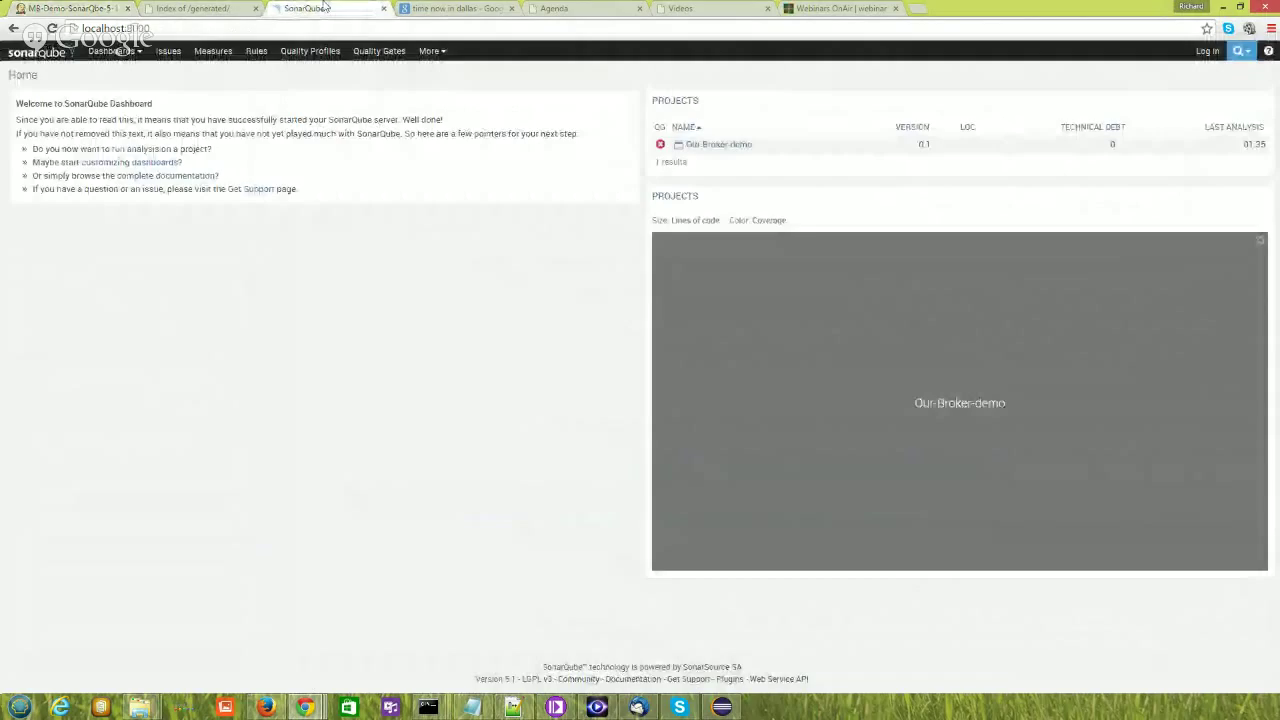
pyautogui.click(724, 146)
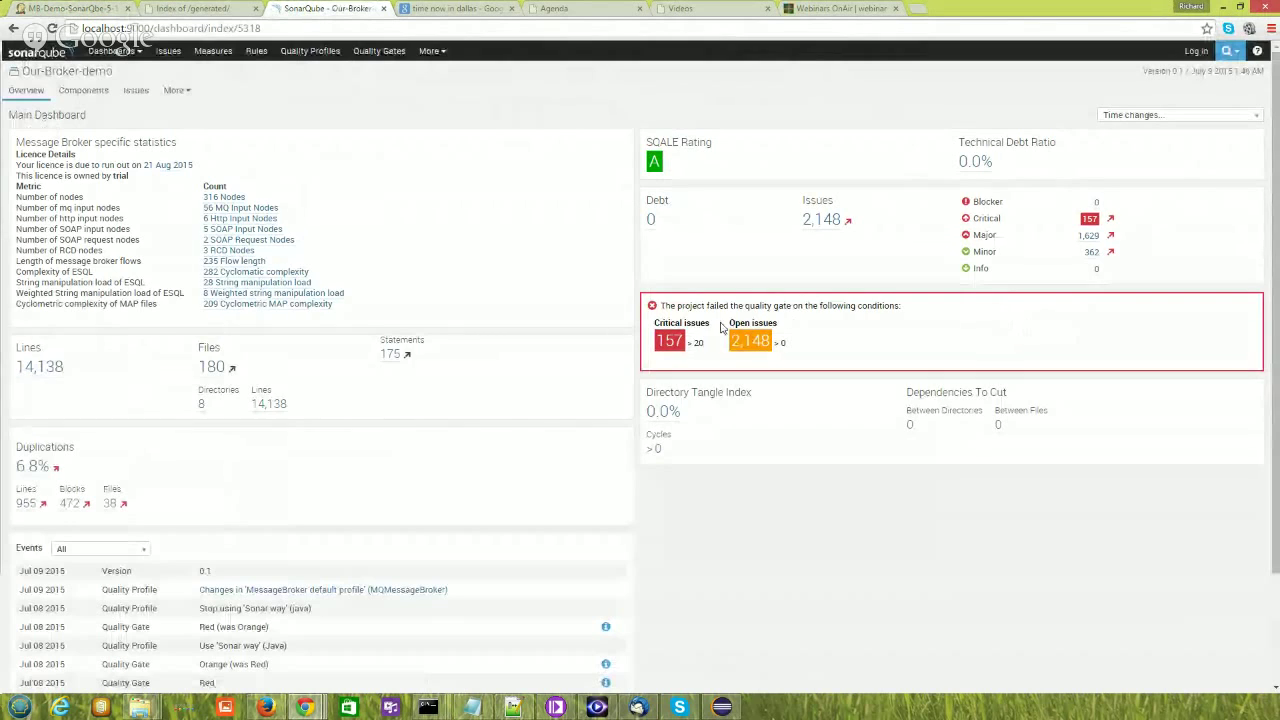
pyautogui.click(48, 58)
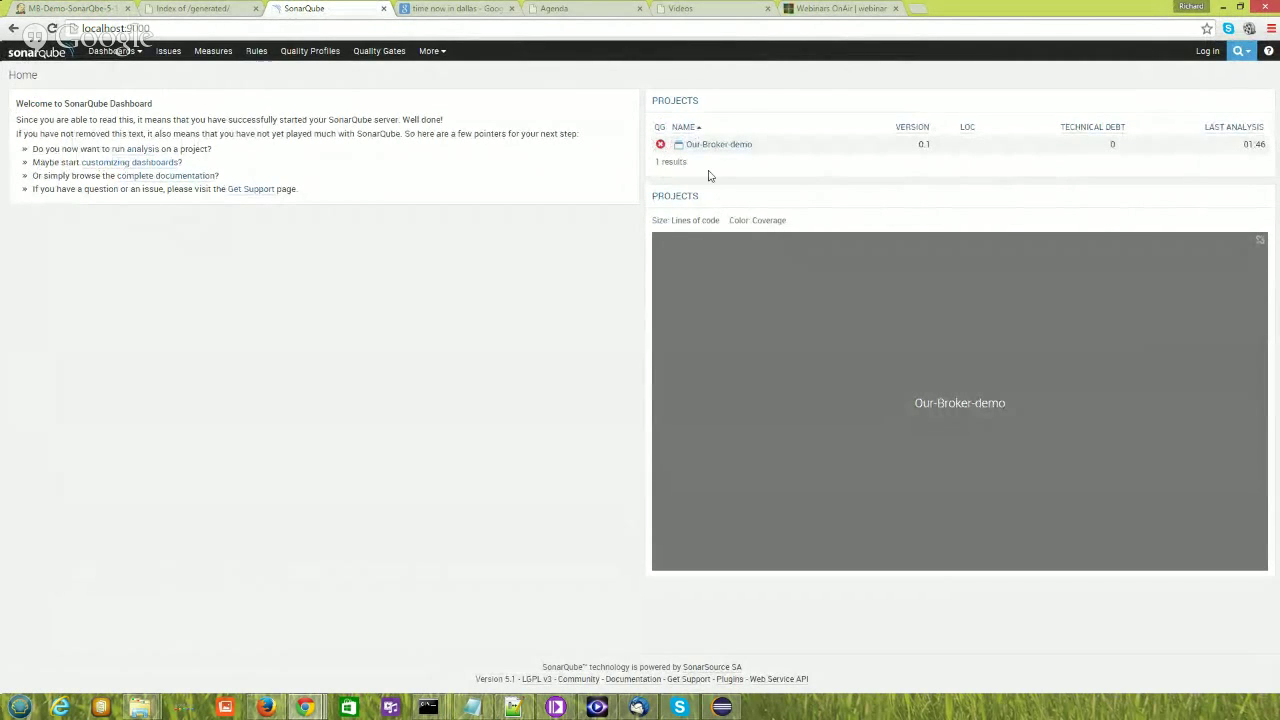
pyautogui.click(742, 146)
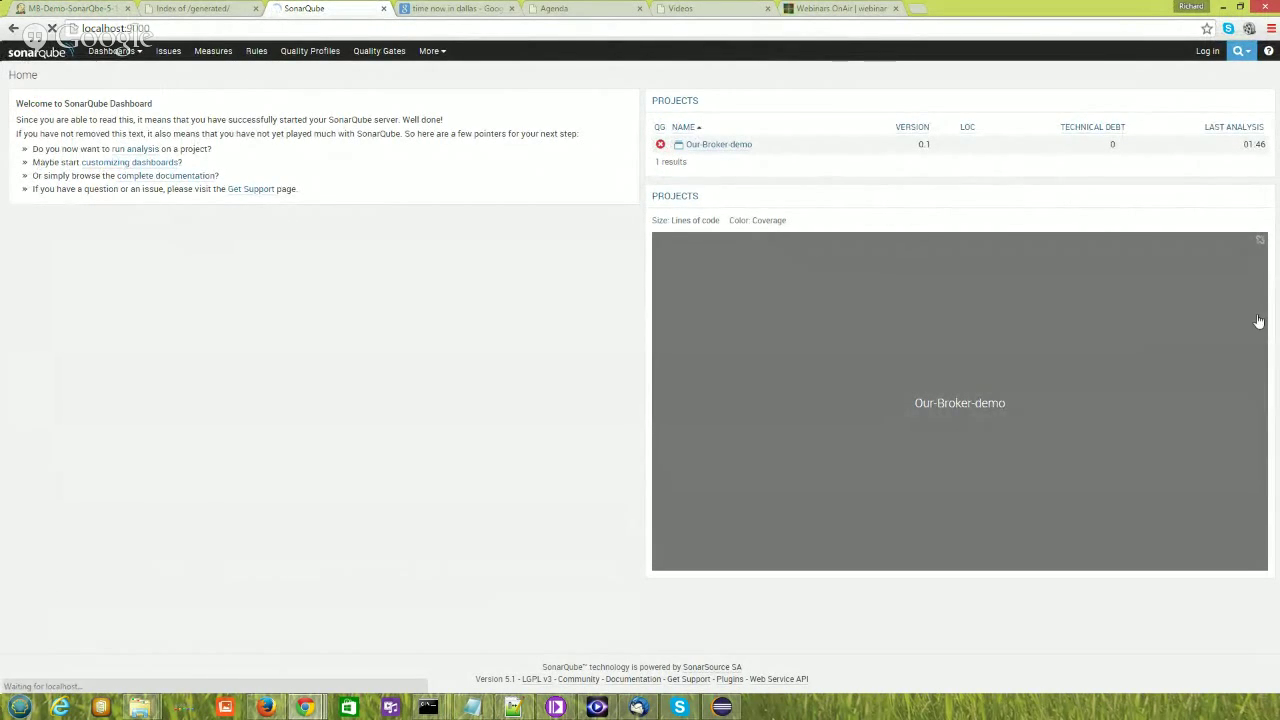
# Step: Go back through the build #21 console to the project page and Jenkins dashboard to review build statuses and the weather report
pyautogui.hotkey('ctrl', '1')
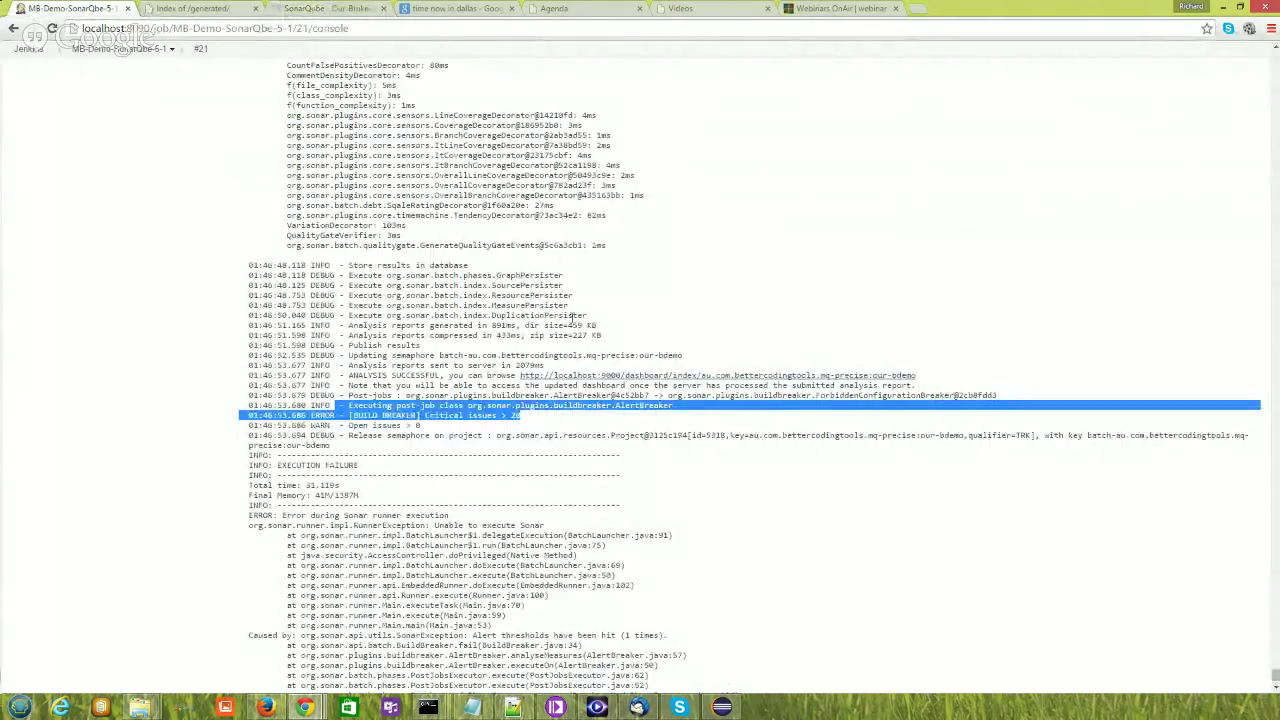
pyautogui.scroll(3, 476, 311)
pyautogui.scroll(15, 476, 311)
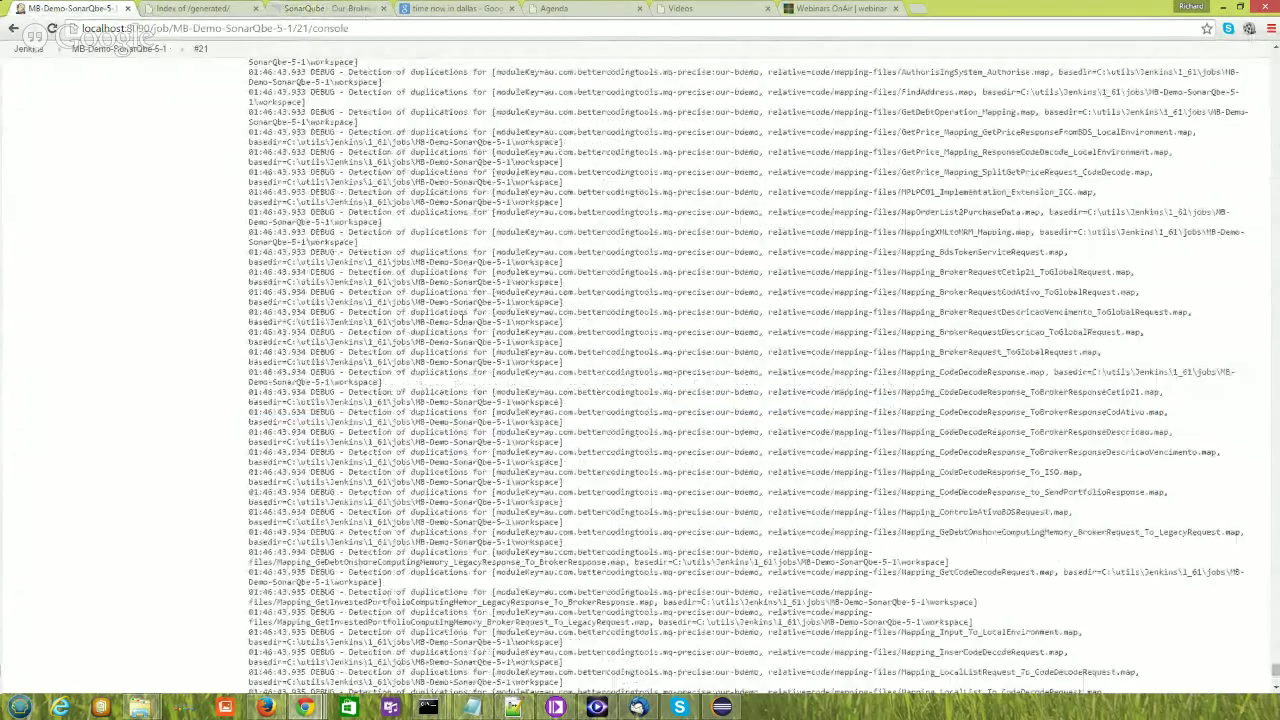
pyautogui.scroll(5, 470, 330)
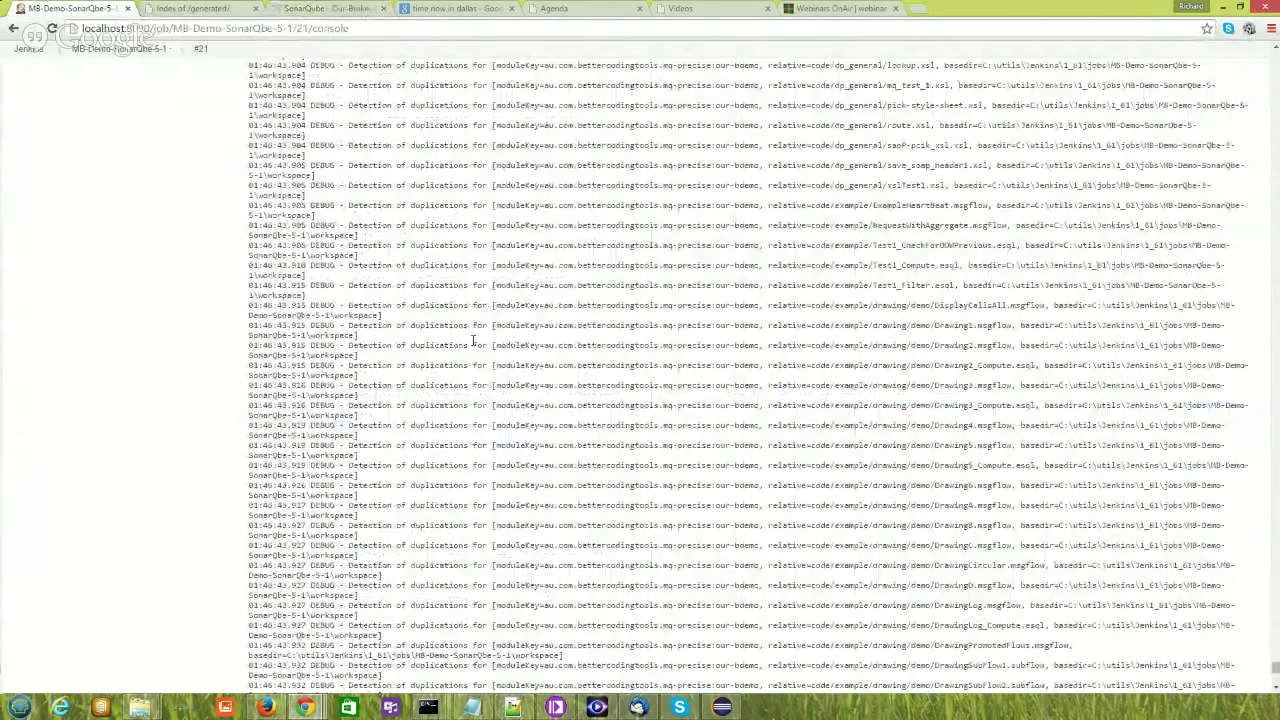
pyautogui.scroll(10, 474, 341)
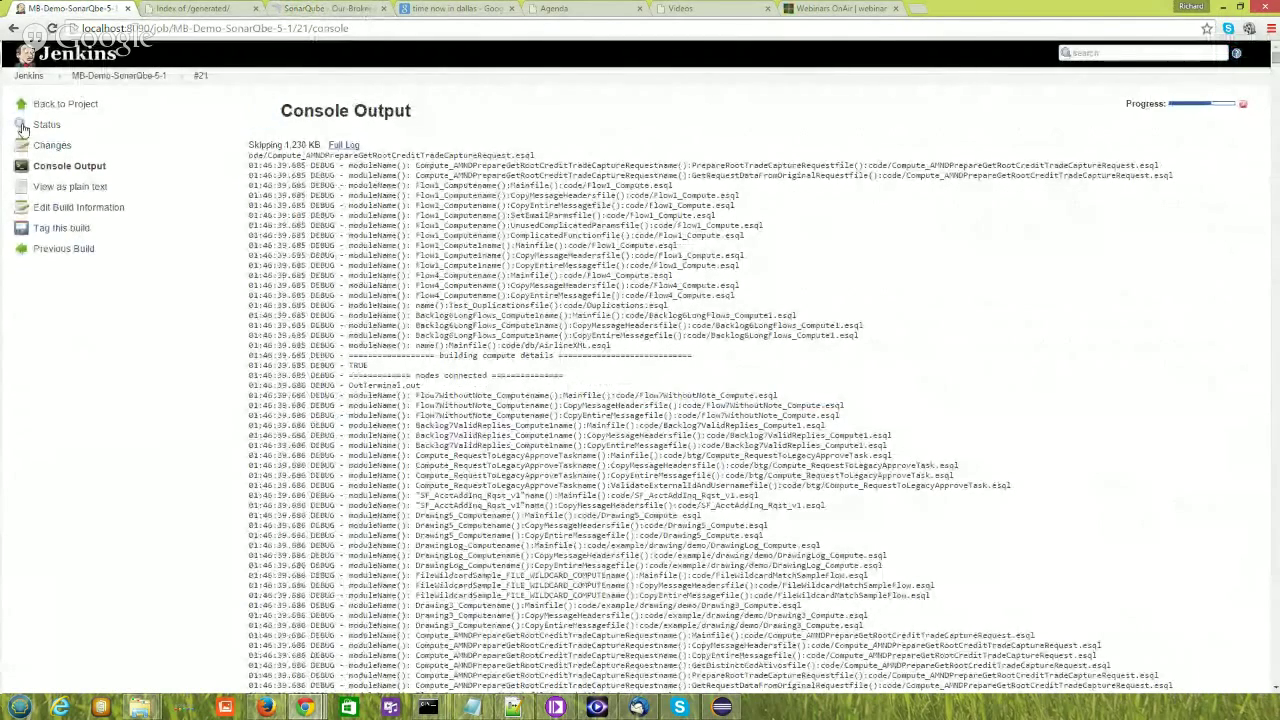
pyautogui.click(68, 78)
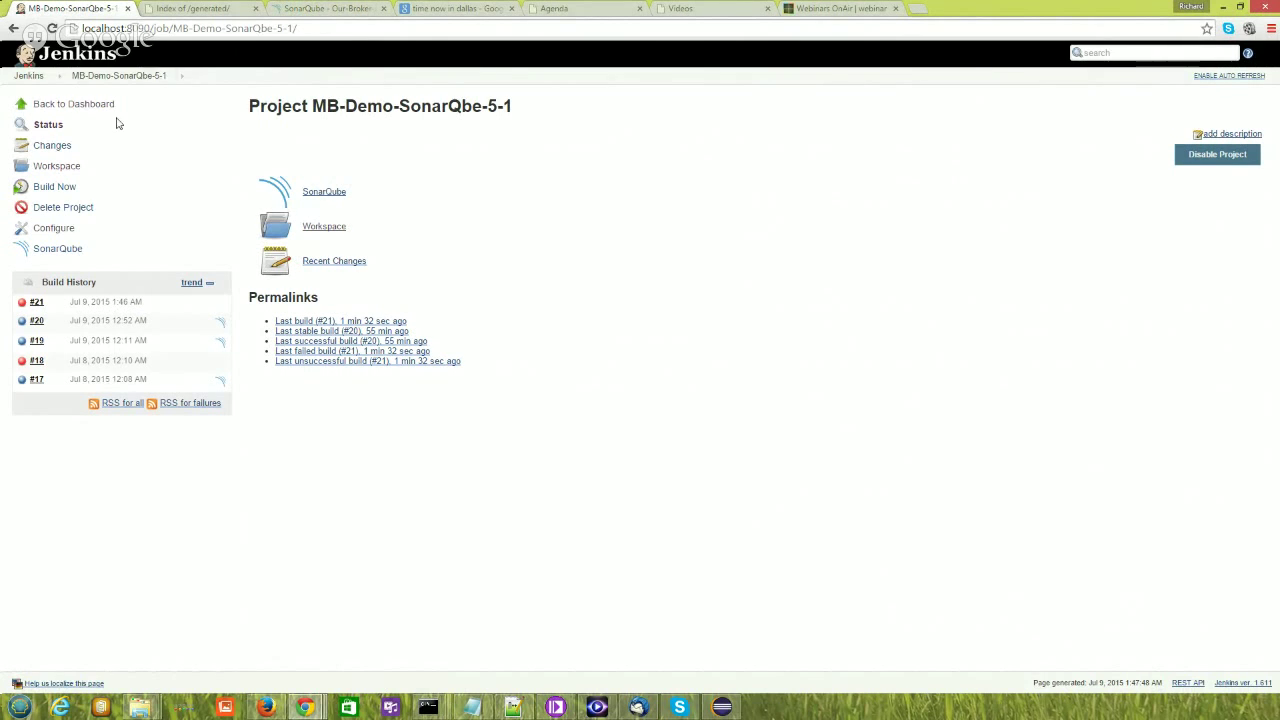
pyautogui.click(28, 76)
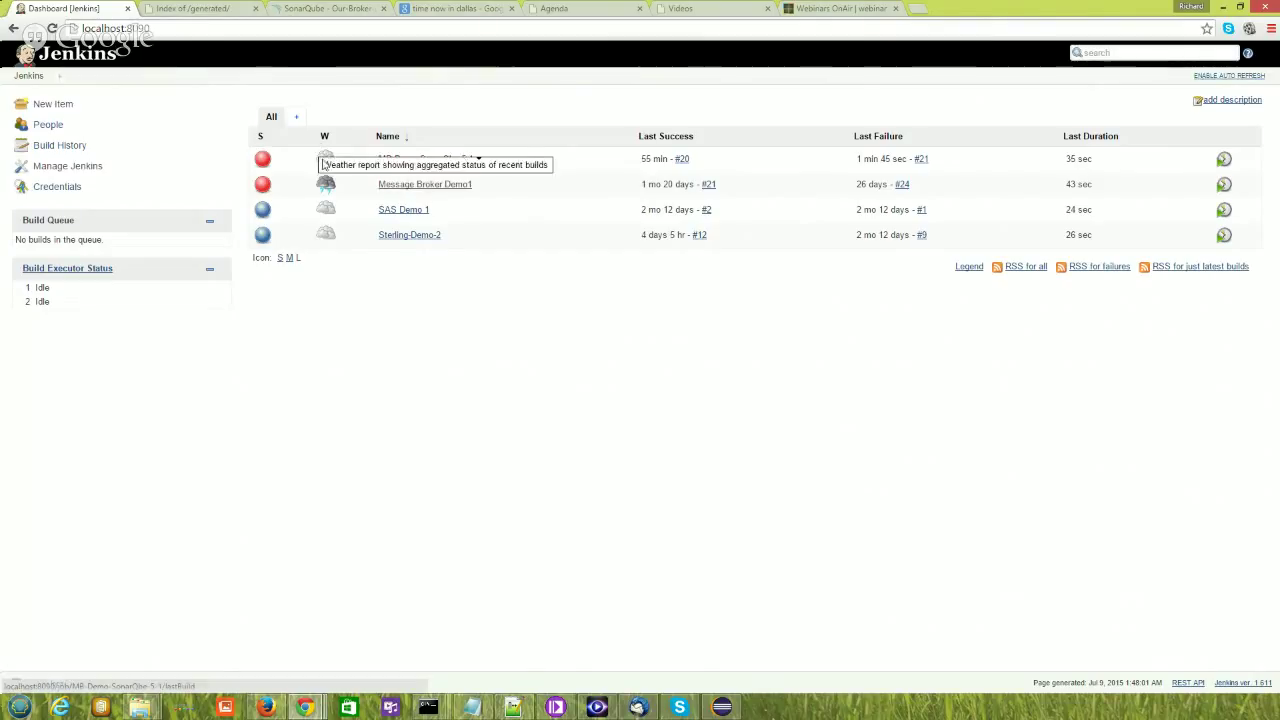
pyautogui.moveTo(326, 158)
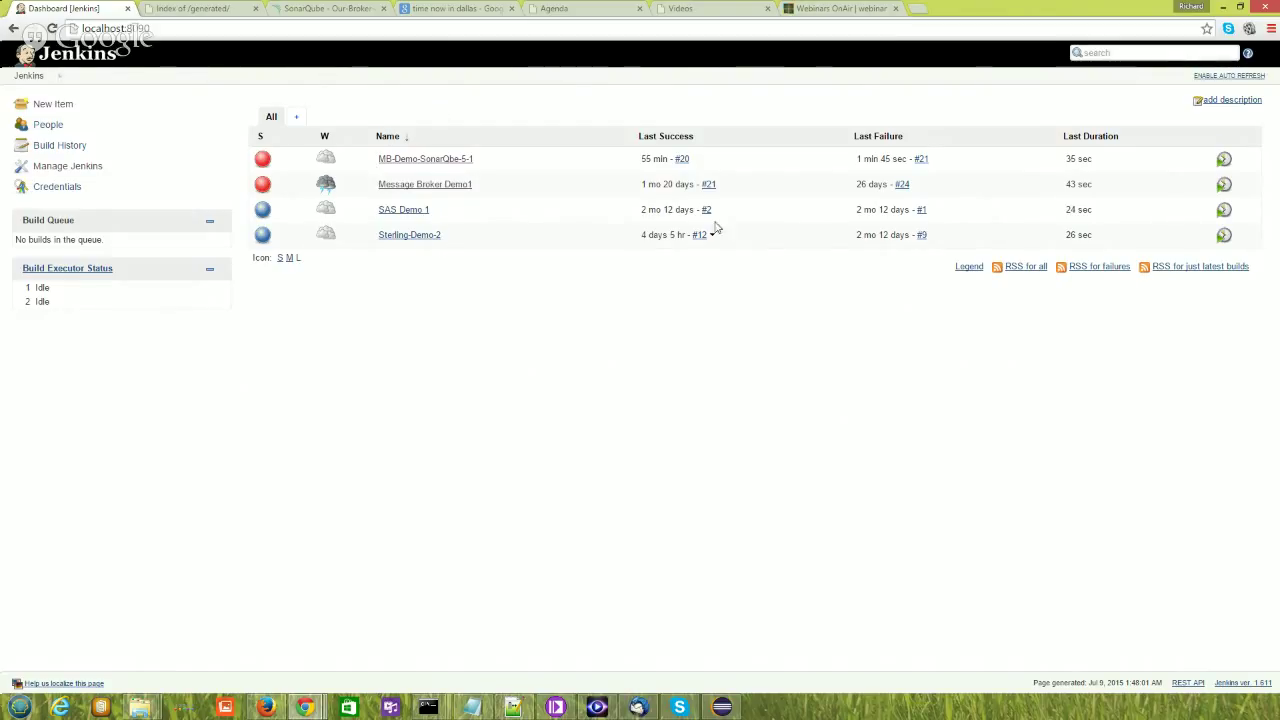
# Step: Switch to Notepad++, find the sonar.mb.flow.diagram.output publishing directory in UTS-Full-cutdown's sonar-project.properties, highlight it, and minimize the editor
pyautogui.click(333, 11)
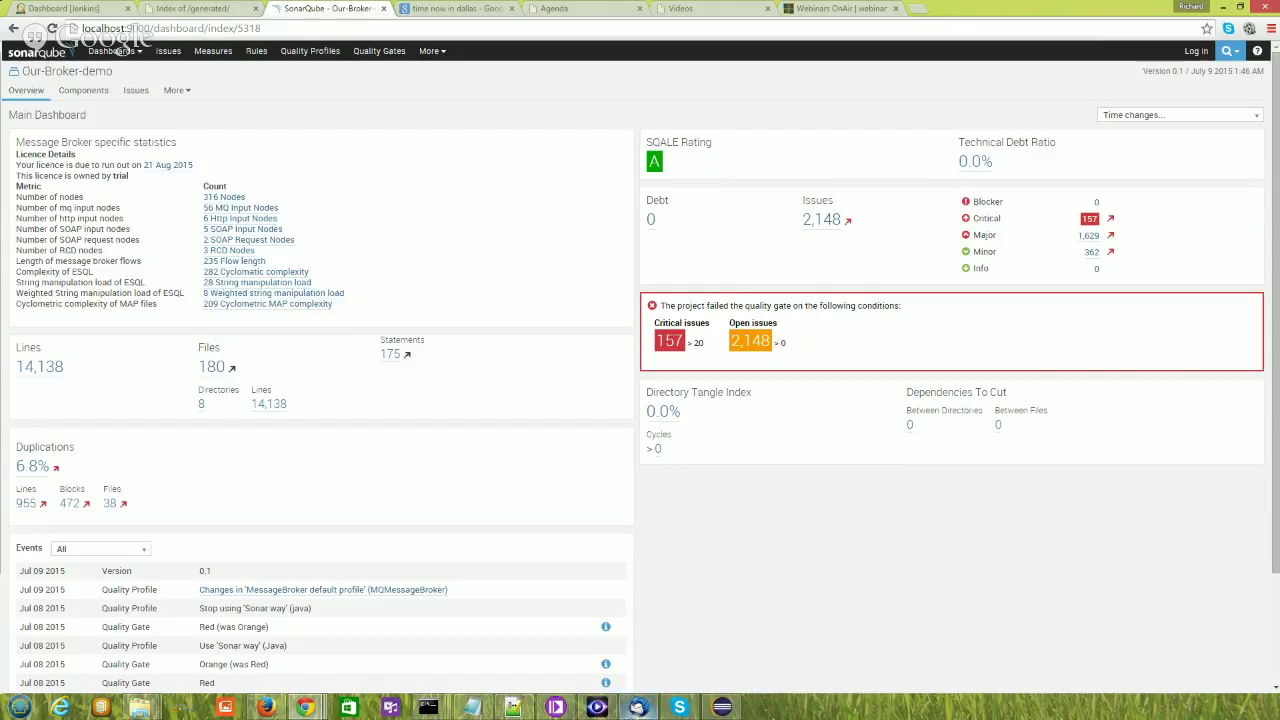
pyautogui.click(512, 707)
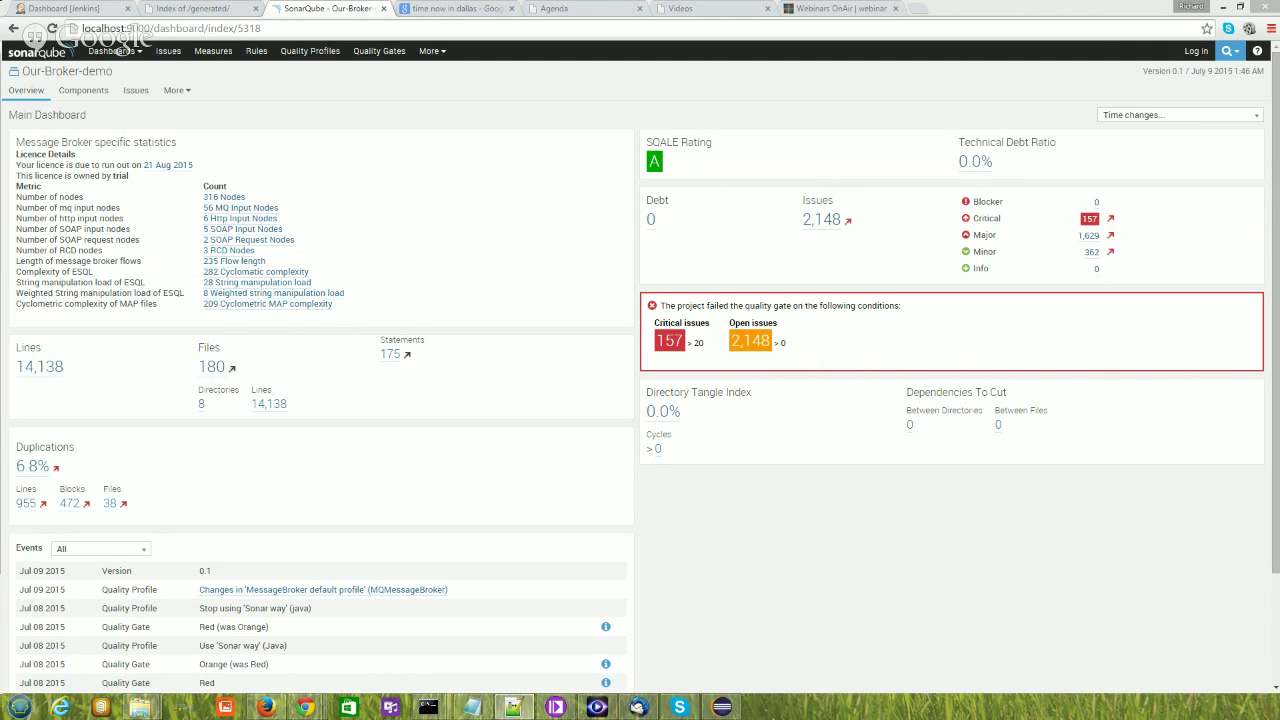
pyautogui.moveTo(1279, 19); pyautogui.dragTo(800, 118)
pyautogui.click(720, 164)
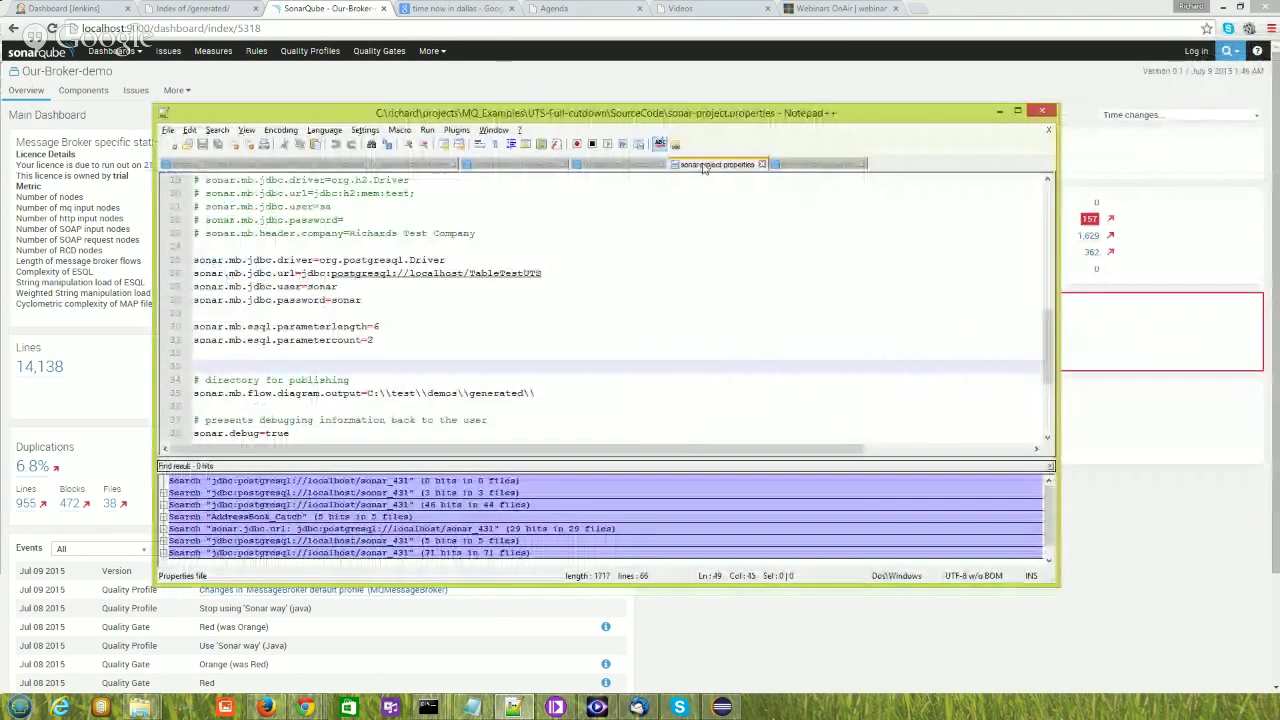
pyautogui.click(619, 166)
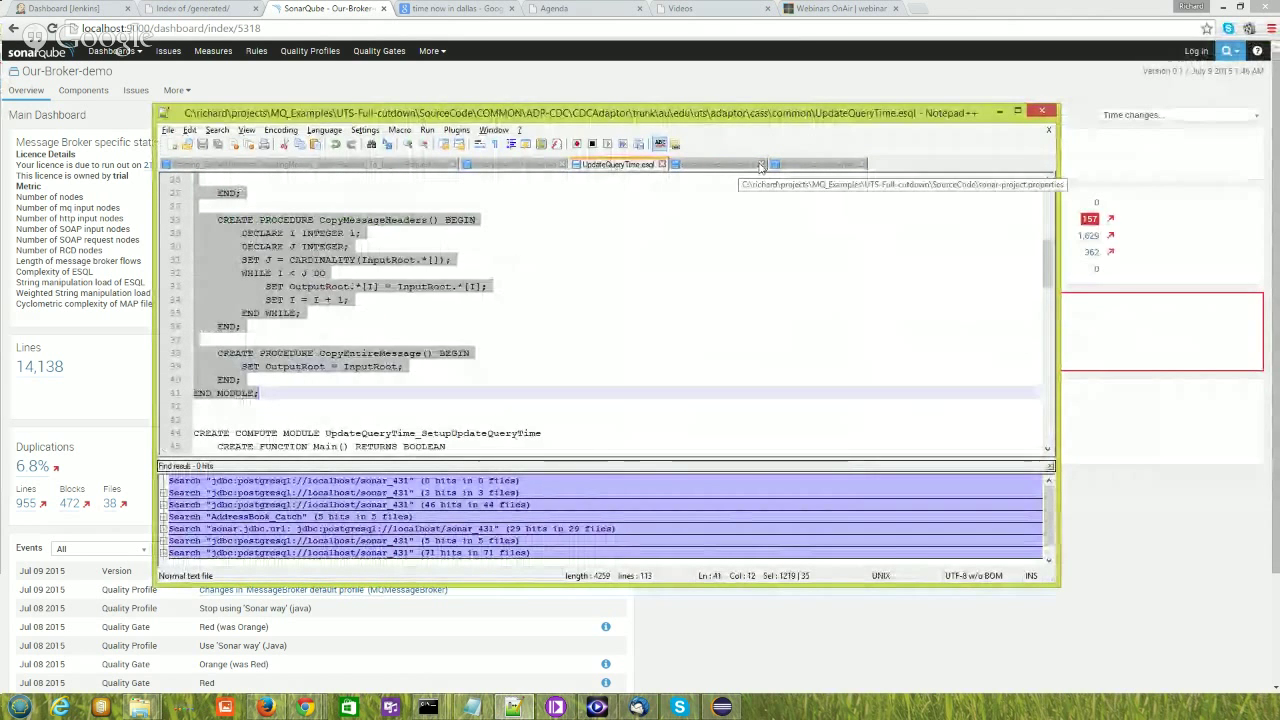
pyautogui.click(815, 164)
pyautogui.scroll(-2, 538, 268)
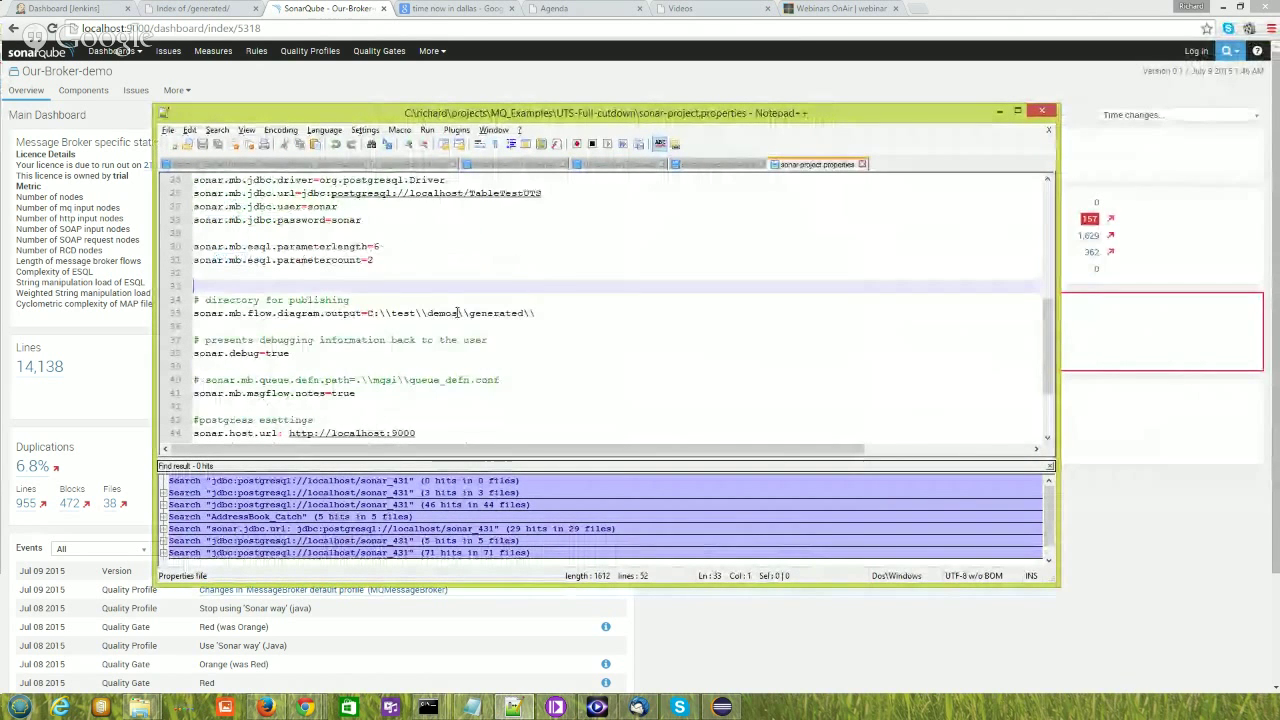
pyautogui.moveTo(536, 313); pyautogui.dragTo(196, 300)
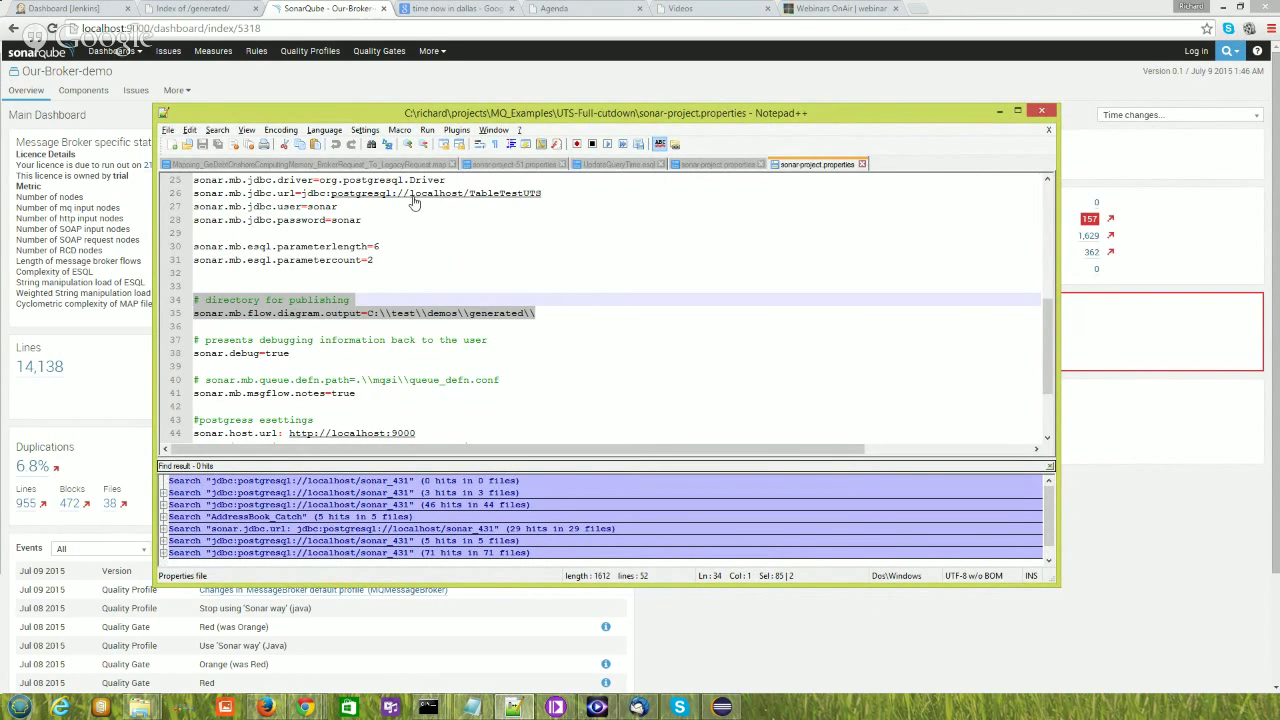
pyautogui.moveTo(537, 313); pyautogui.dragTo(207, 300)
pyautogui.click(1002, 113)
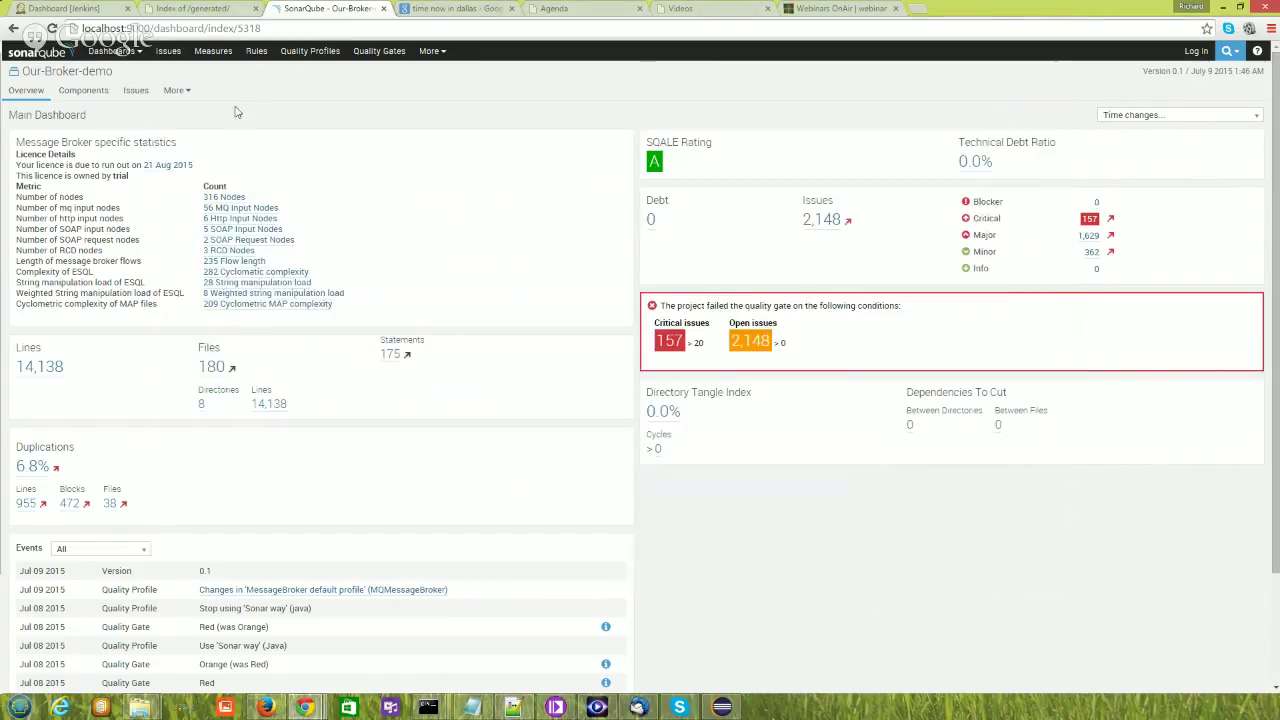
# Step: Reload the /generated/ index in the browser and open its Our-Broker-demo directory
pyautogui.click(196, 9)
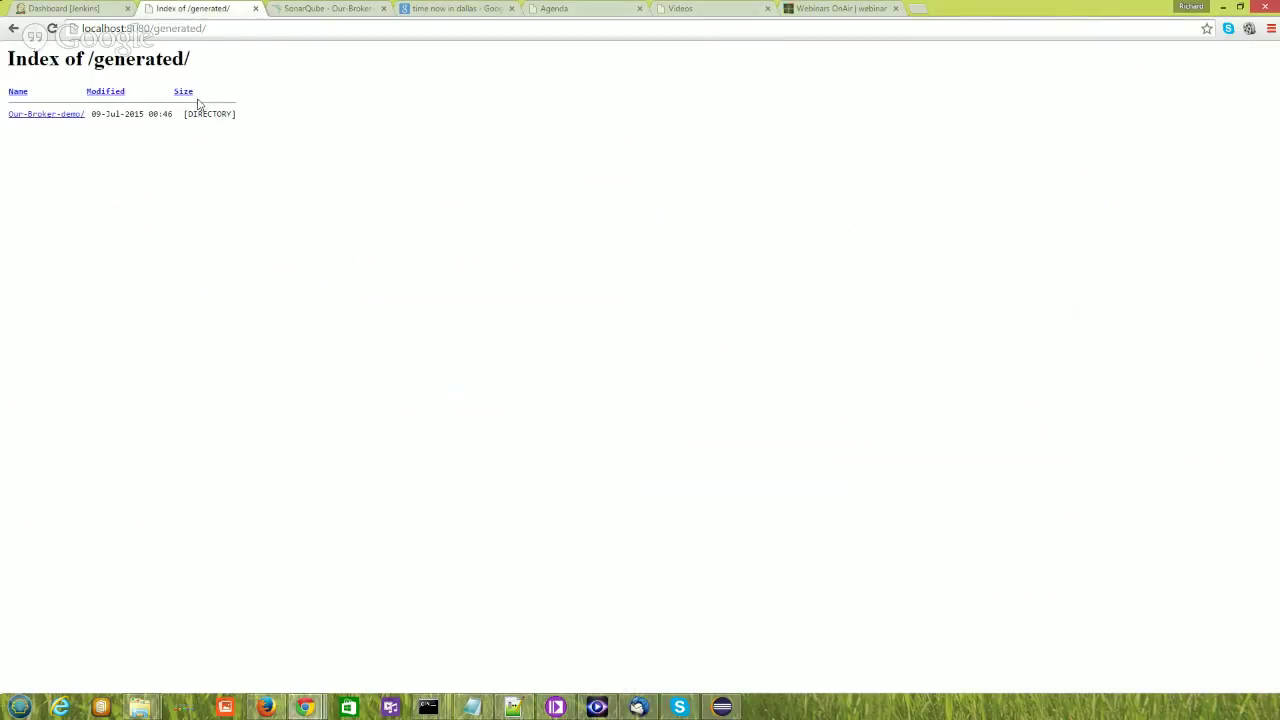
pyautogui.click(272, 35)
pyautogui.press('Return')
pyautogui.click(60, 115)
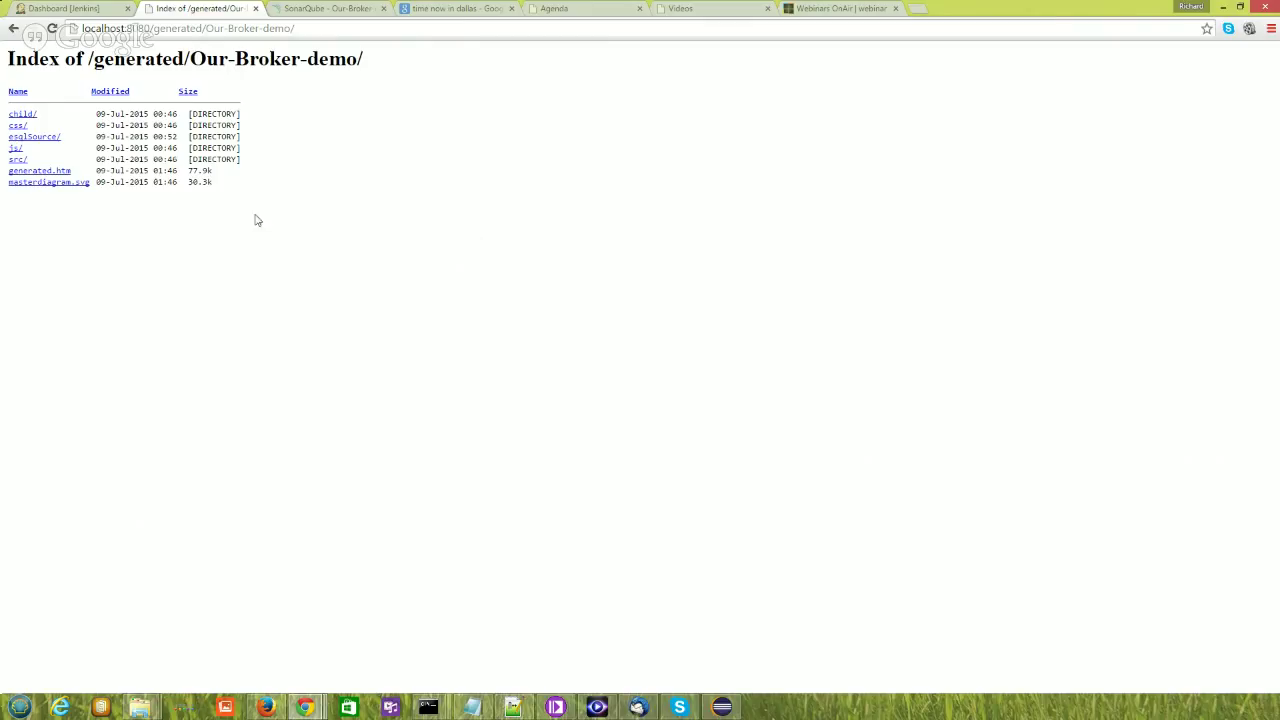
# Step: Open generated.htm and zoom in on the Broker overview diagram to examine the flows along its upper edge
pyautogui.click(62, 172)
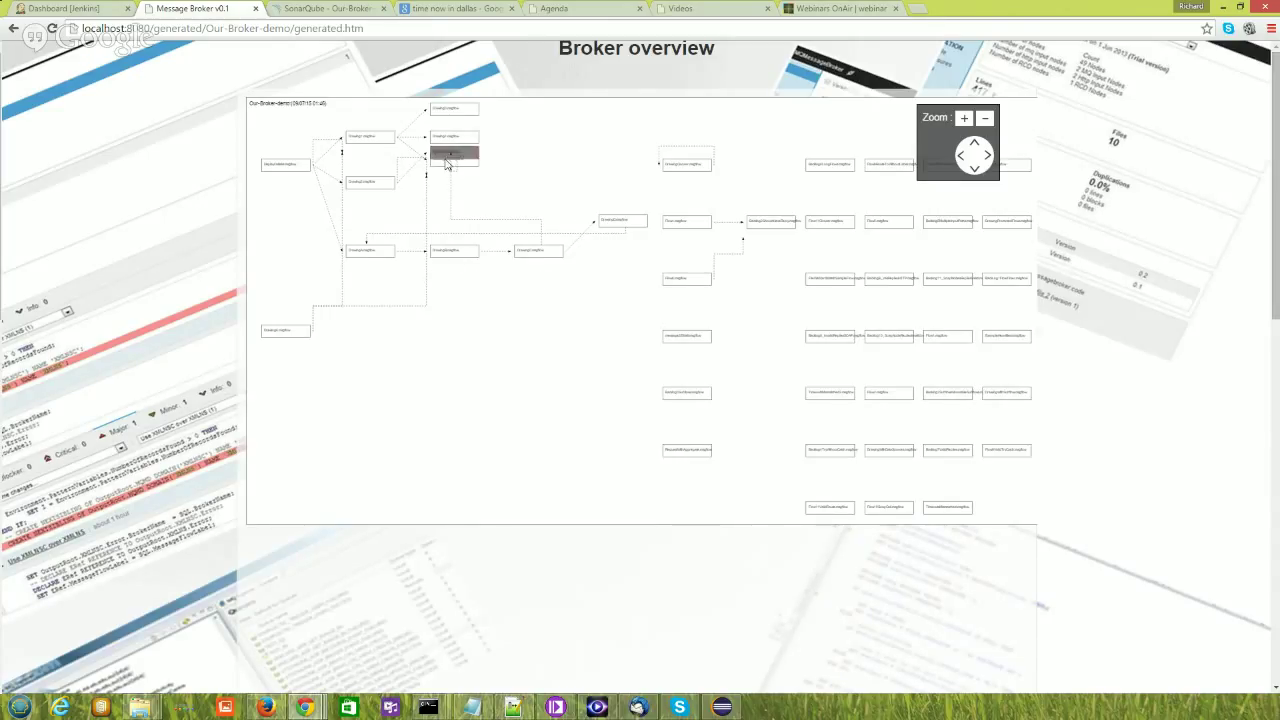
pyautogui.click(963, 119)
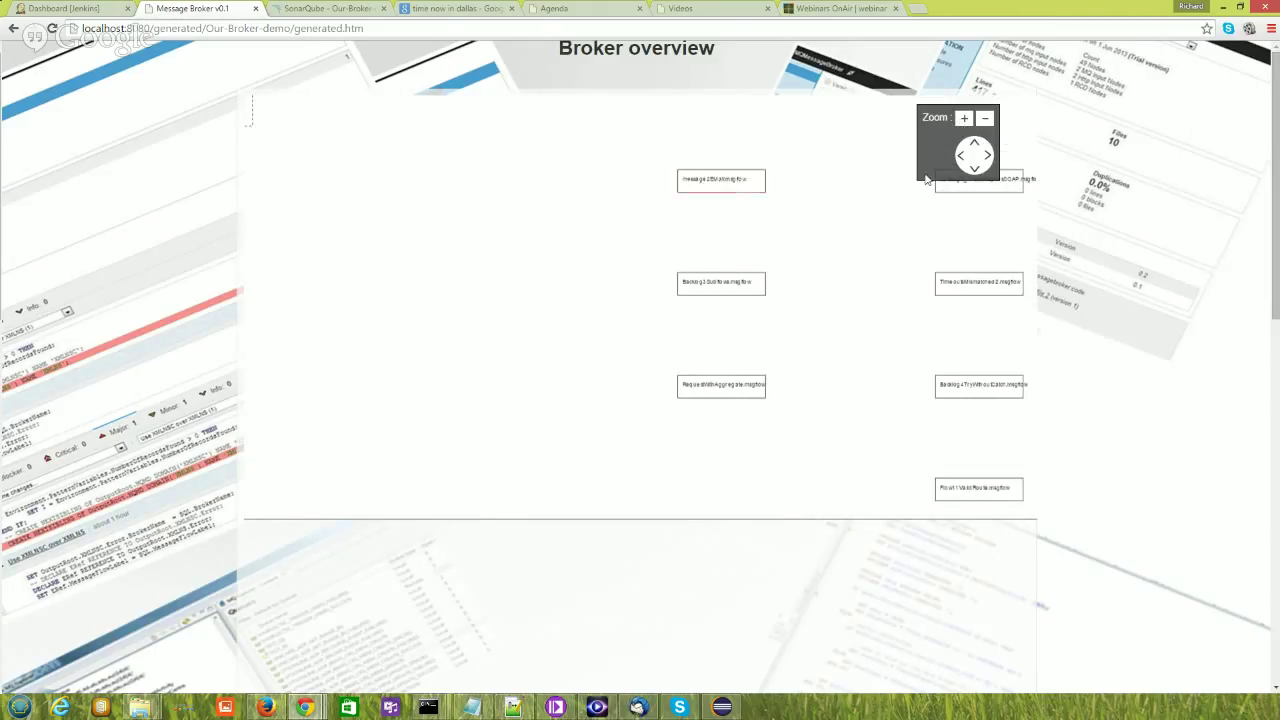
pyautogui.click(975, 169)
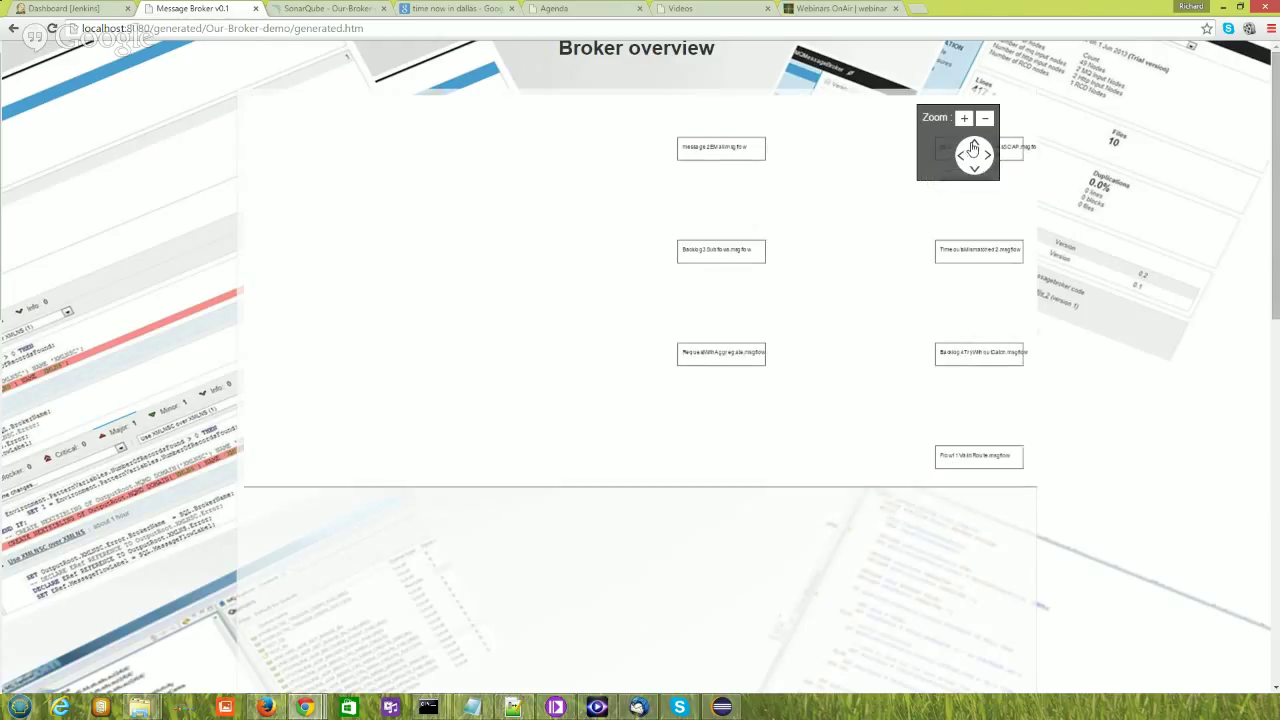
pyautogui.click(961, 157)
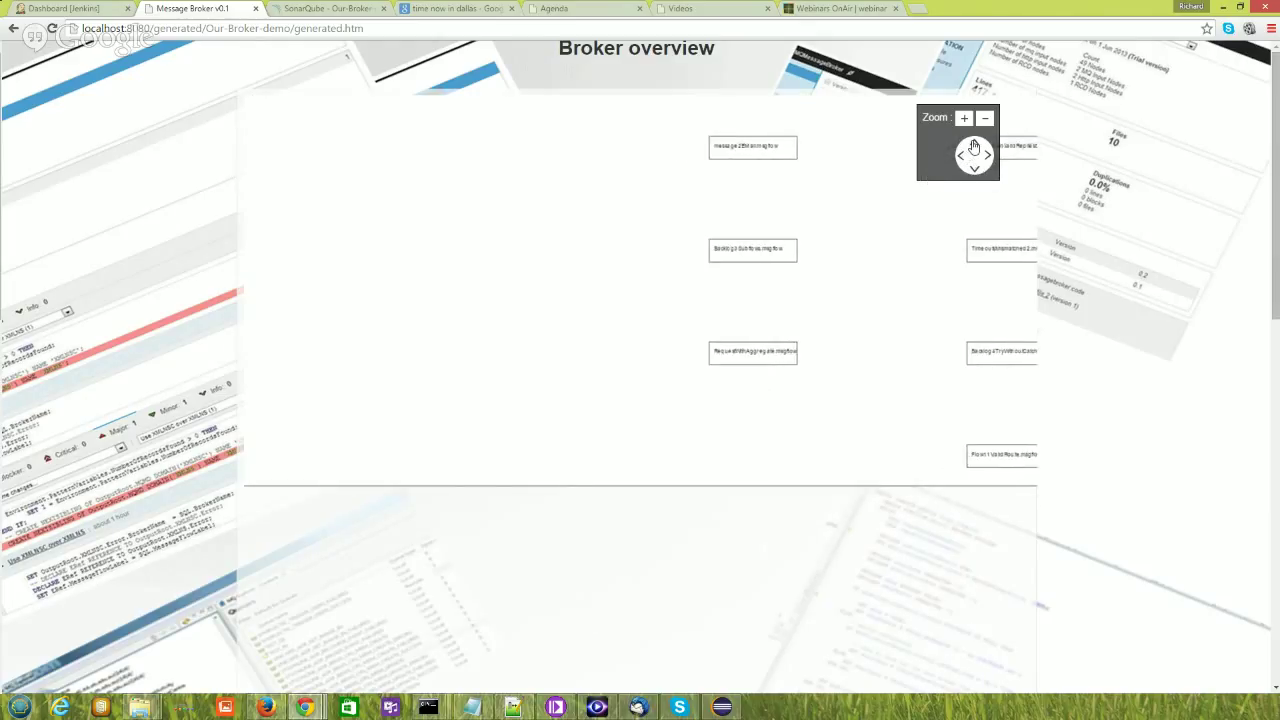
pyautogui.click(974, 145)
pyautogui.click(974, 145)
pyautogui.click(974, 145)
pyautogui.click(973, 146)
pyautogui.click(971, 146)
pyautogui.click(971, 147)
pyautogui.click(971, 147)
pyautogui.click(971, 147)
pyautogui.click(971, 147)
pyautogui.click(971, 147)
pyautogui.click(971, 147)
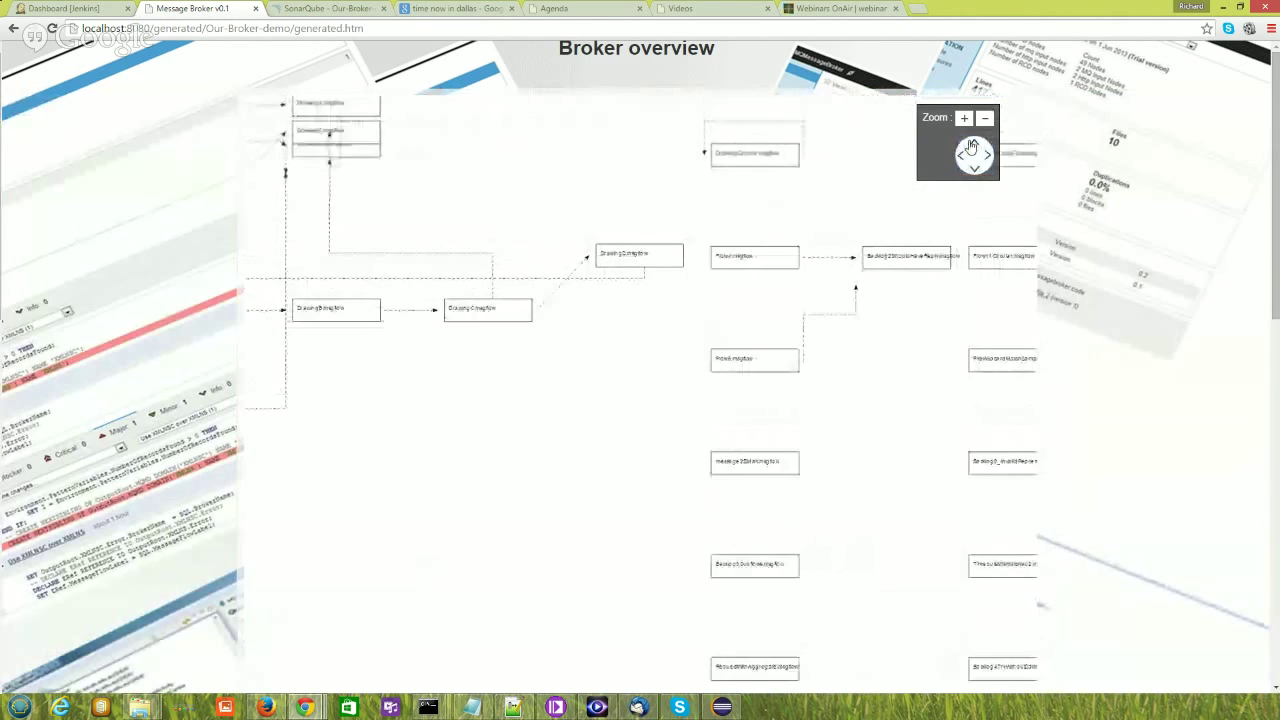
pyautogui.click(971, 147)
pyautogui.click(970, 147)
pyautogui.click(970, 147)
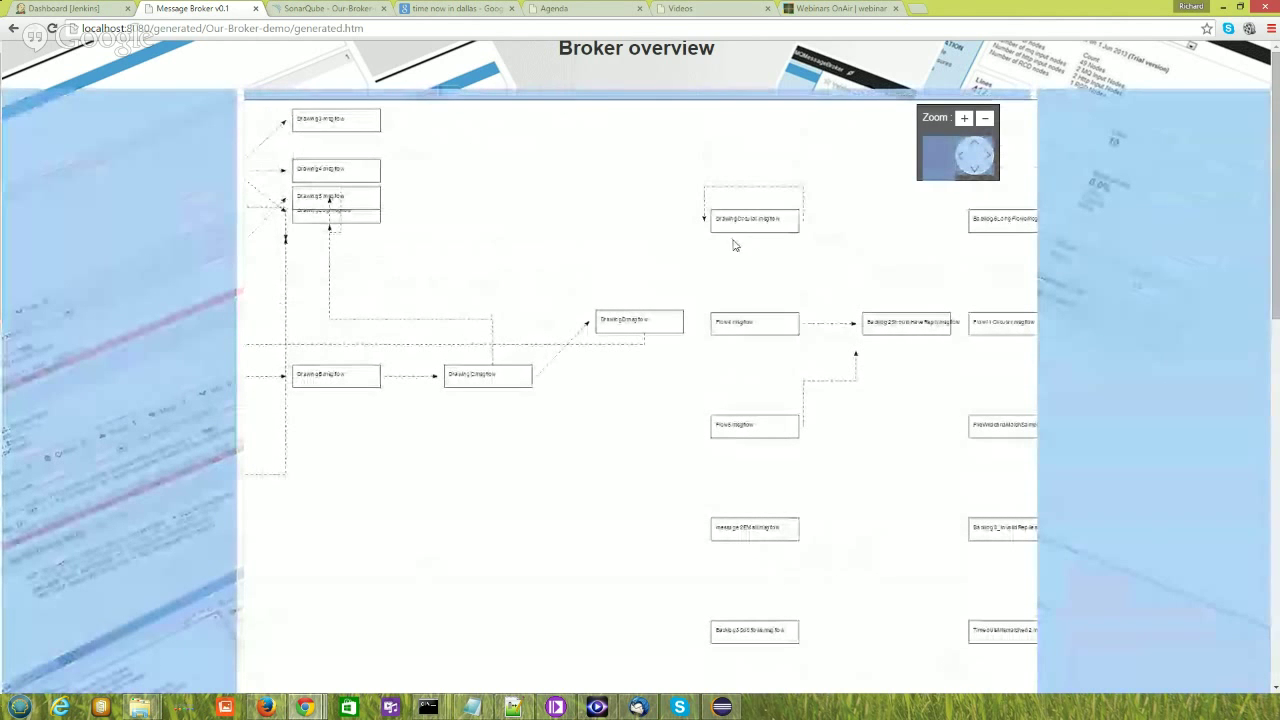
# Step: View the flow details of DrawingCircular.msgflow, close them, and reload generated.htm to restore the full Broker overview
pyautogui.click(793, 228)
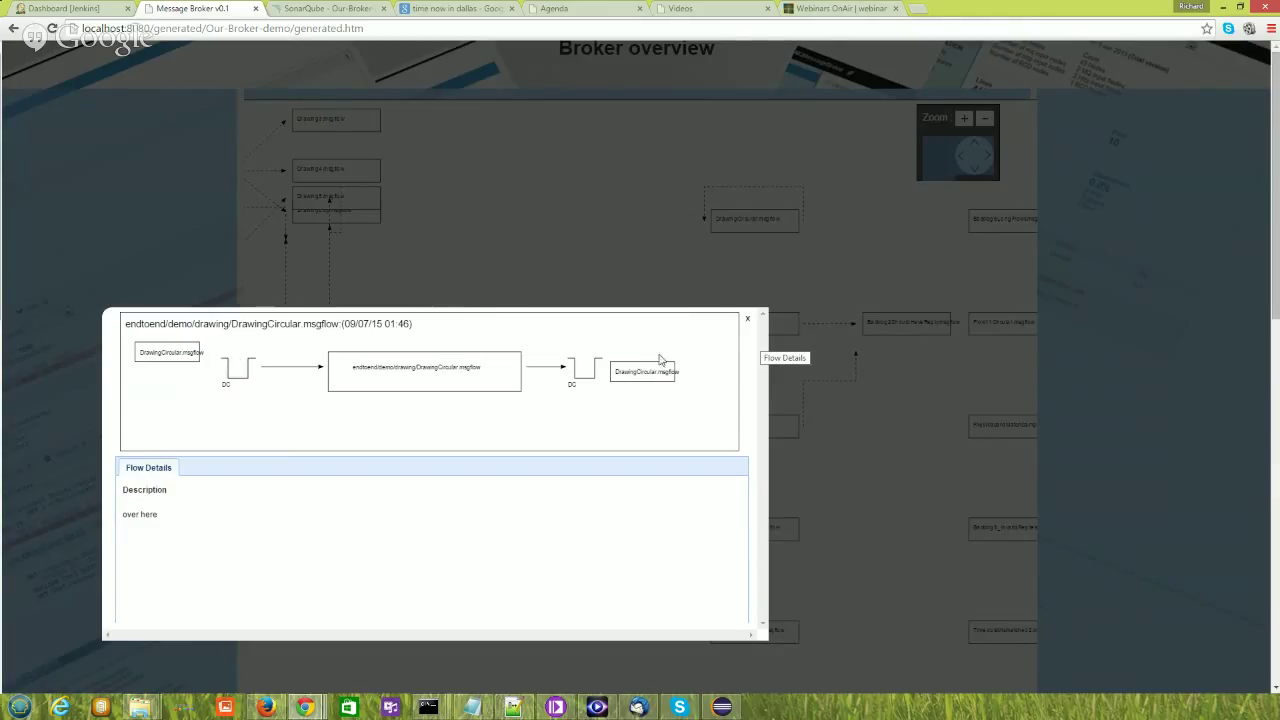
pyautogui.click(746, 321)
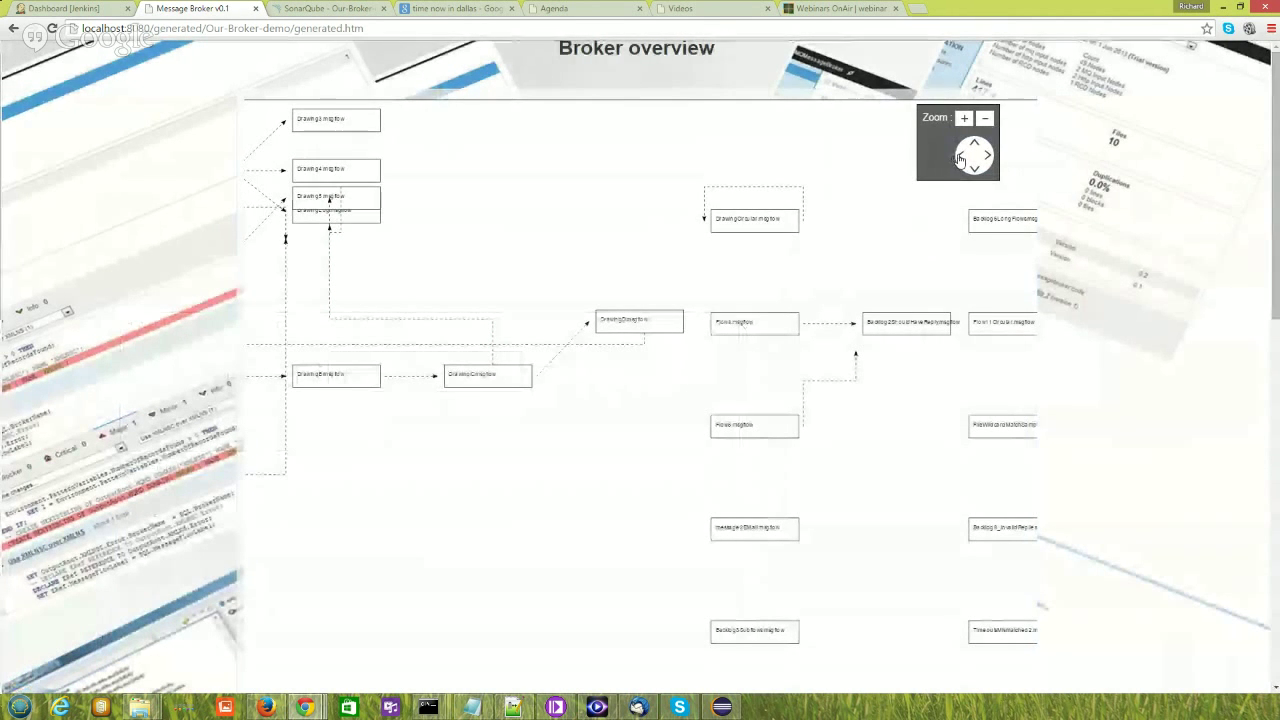
pyautogui.doubleClick(960, 158)
pyautogui.click(470, 28)
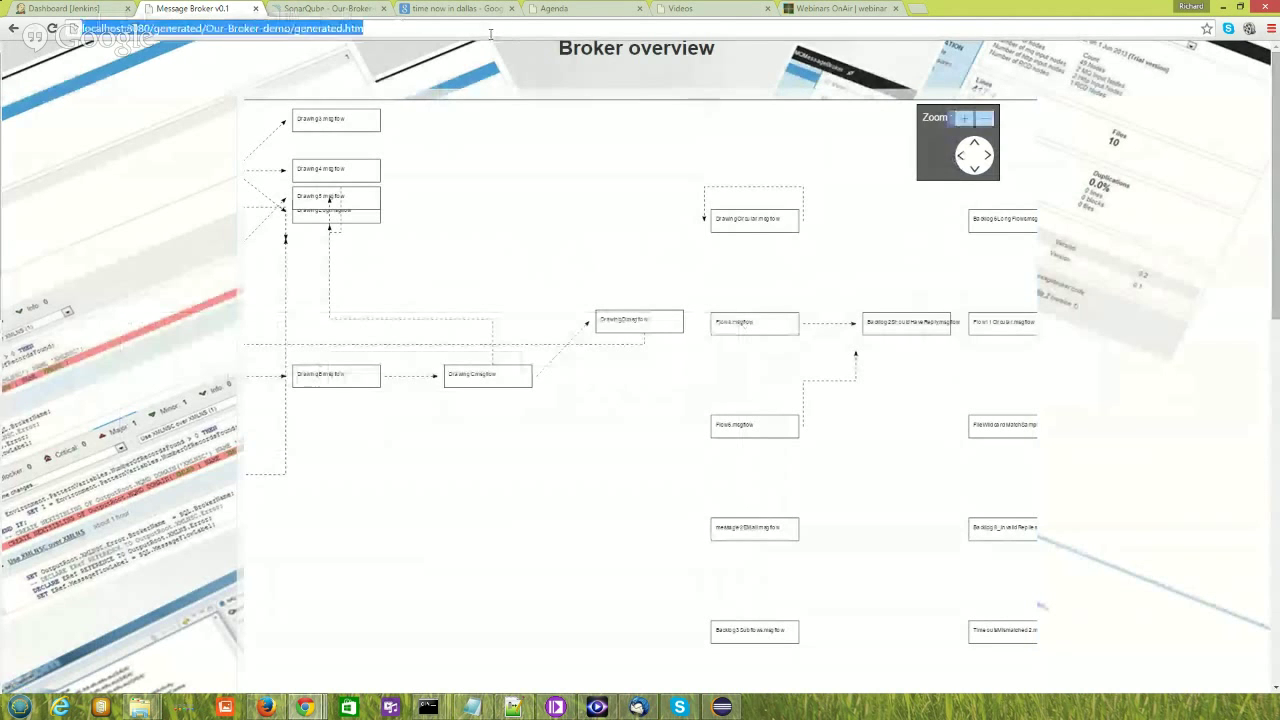
pyautogui.press('Return')
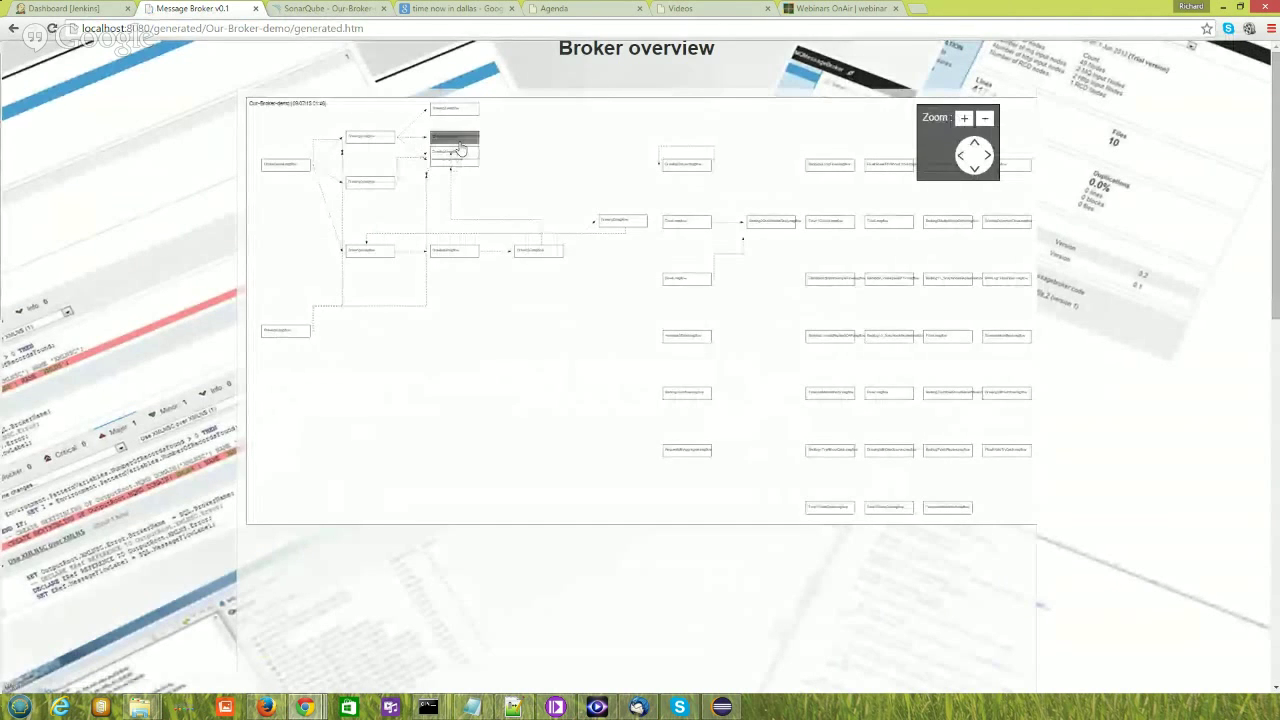
# Step: Inspect the flow details of Drawing2, Flow6, Backlog2ShouldHaveReply and DrawingD one after another from the overview diagram, closing each
pyautogui.click(378, 190)
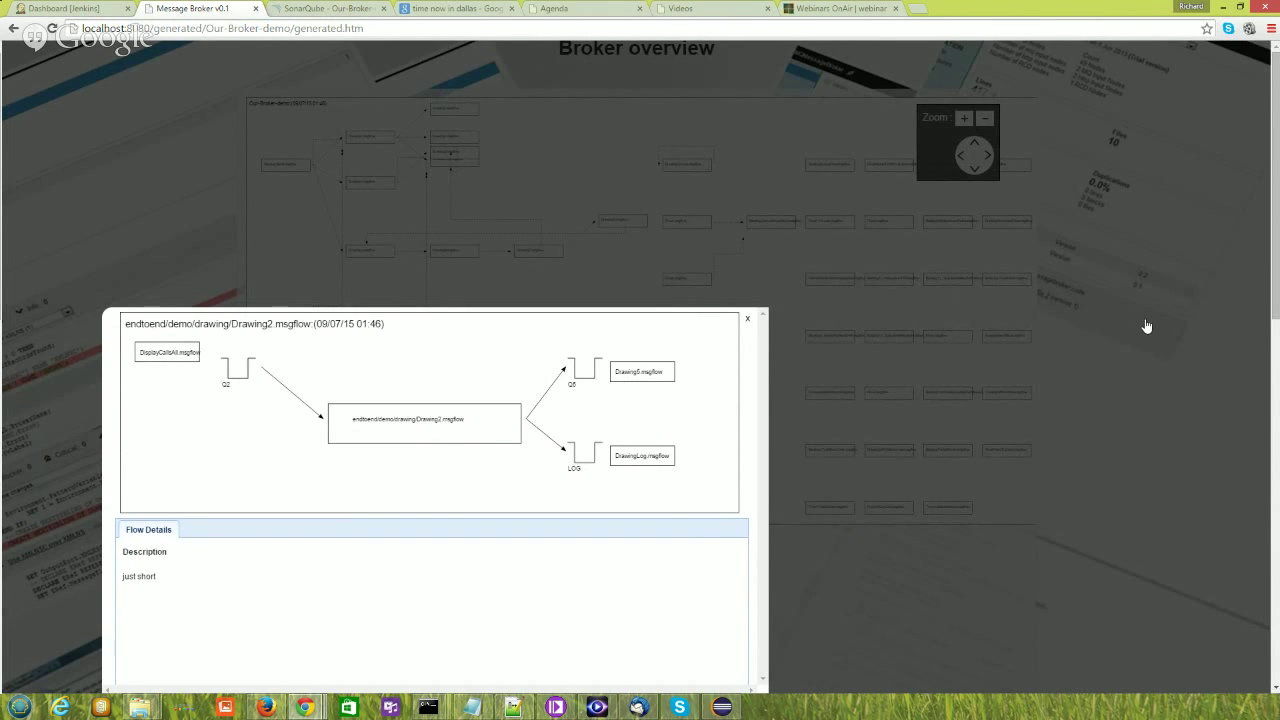
pyautogui.click(702, 283)
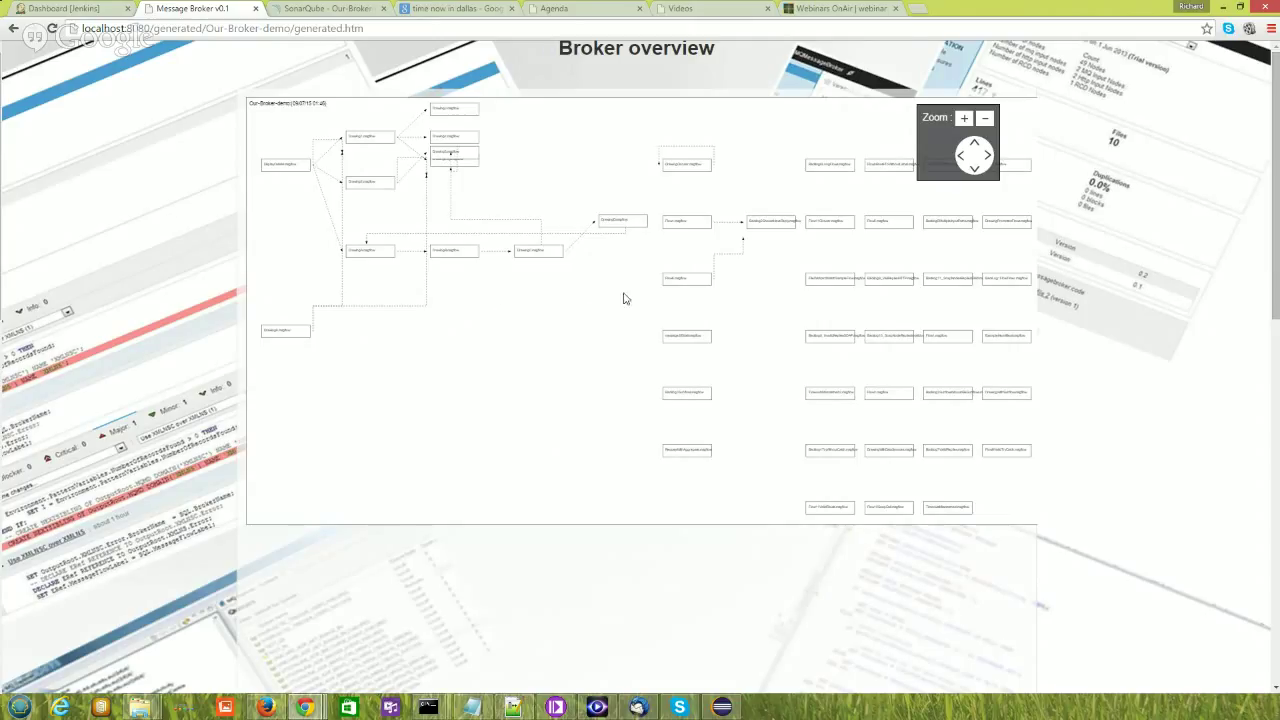
pyautogui.click(704, 283)
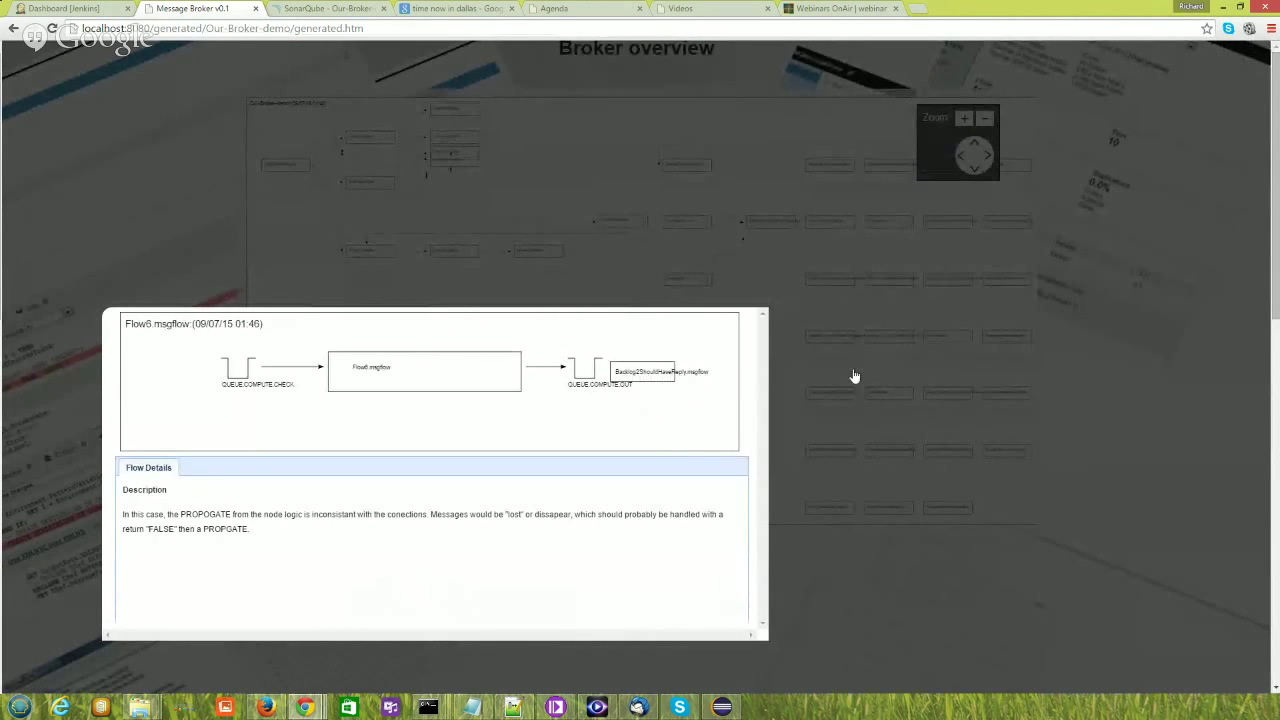
pyautogui.click(1126, 358)
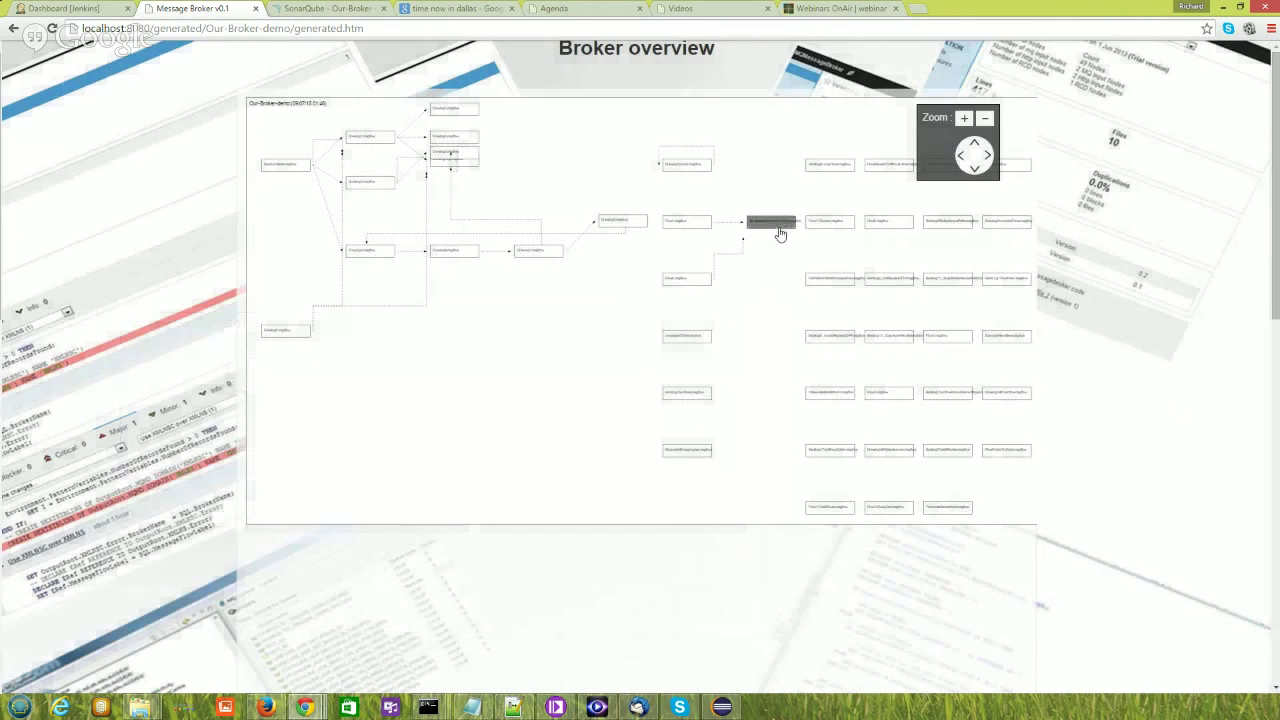
pyautogui.click(776, 224)
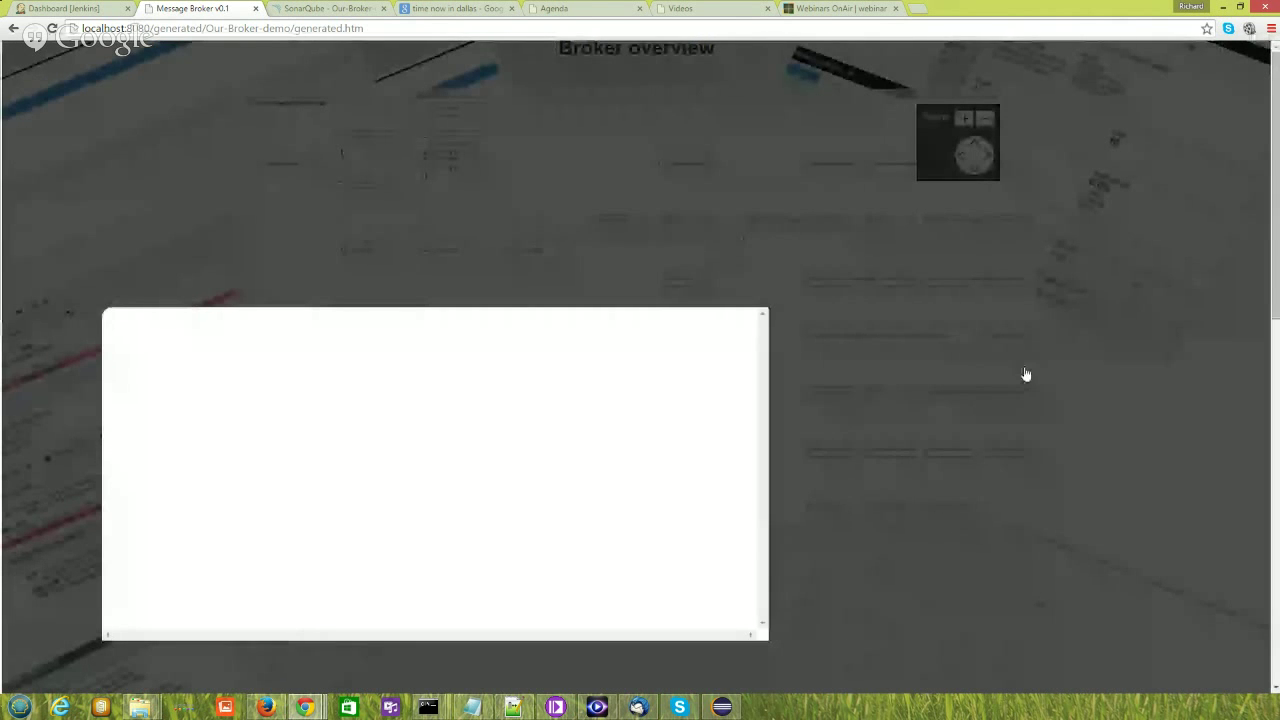
pyautogui.click(1120, 355)
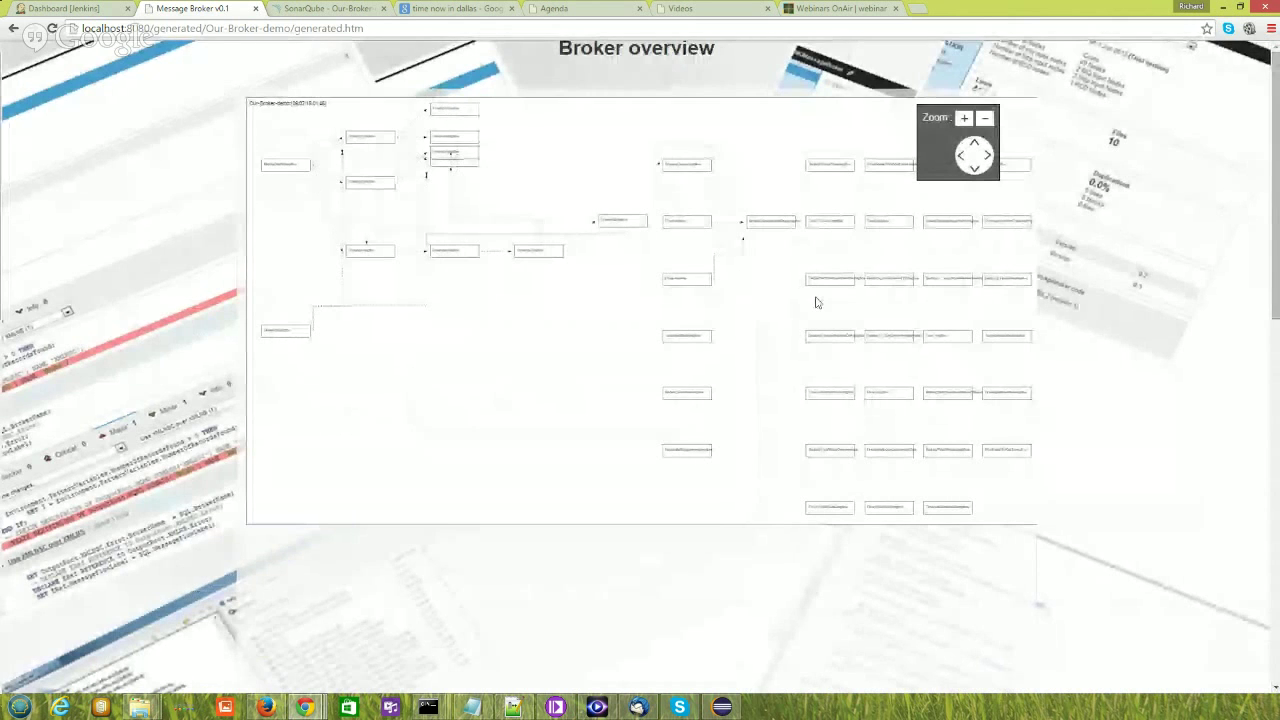
pyautogui.click(632, 222)
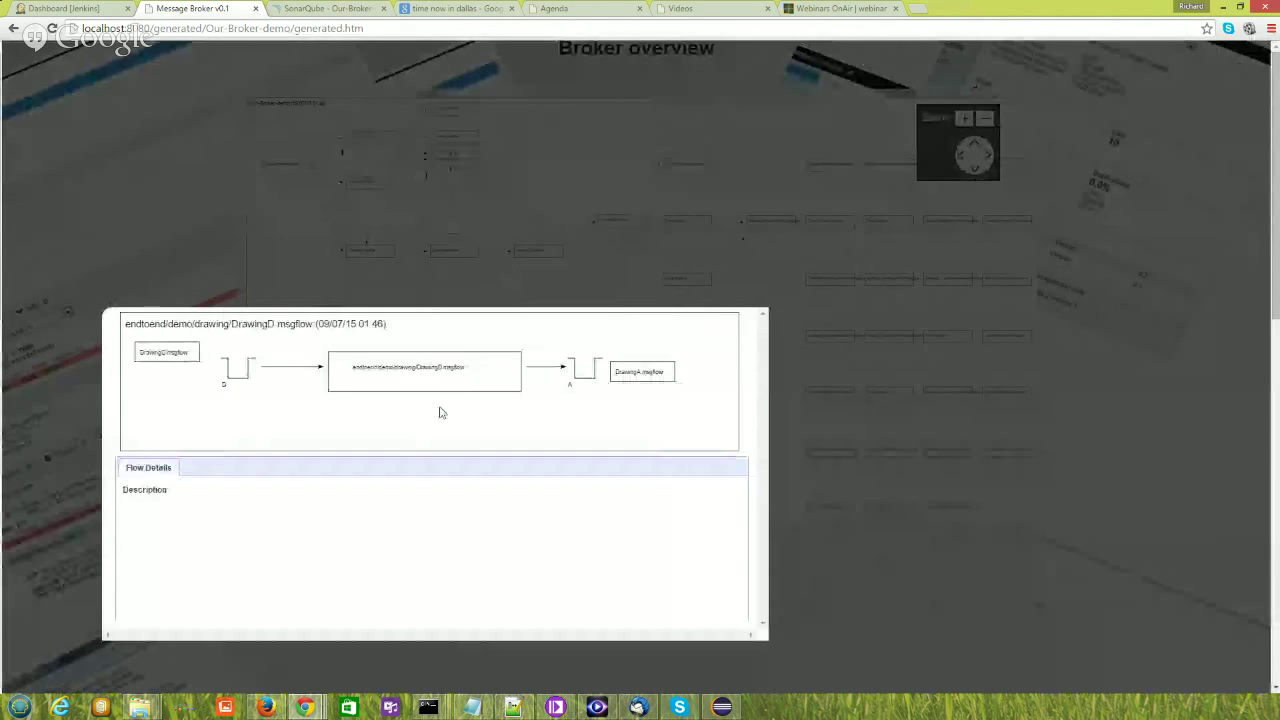
pyautogui.click(1186, 410)
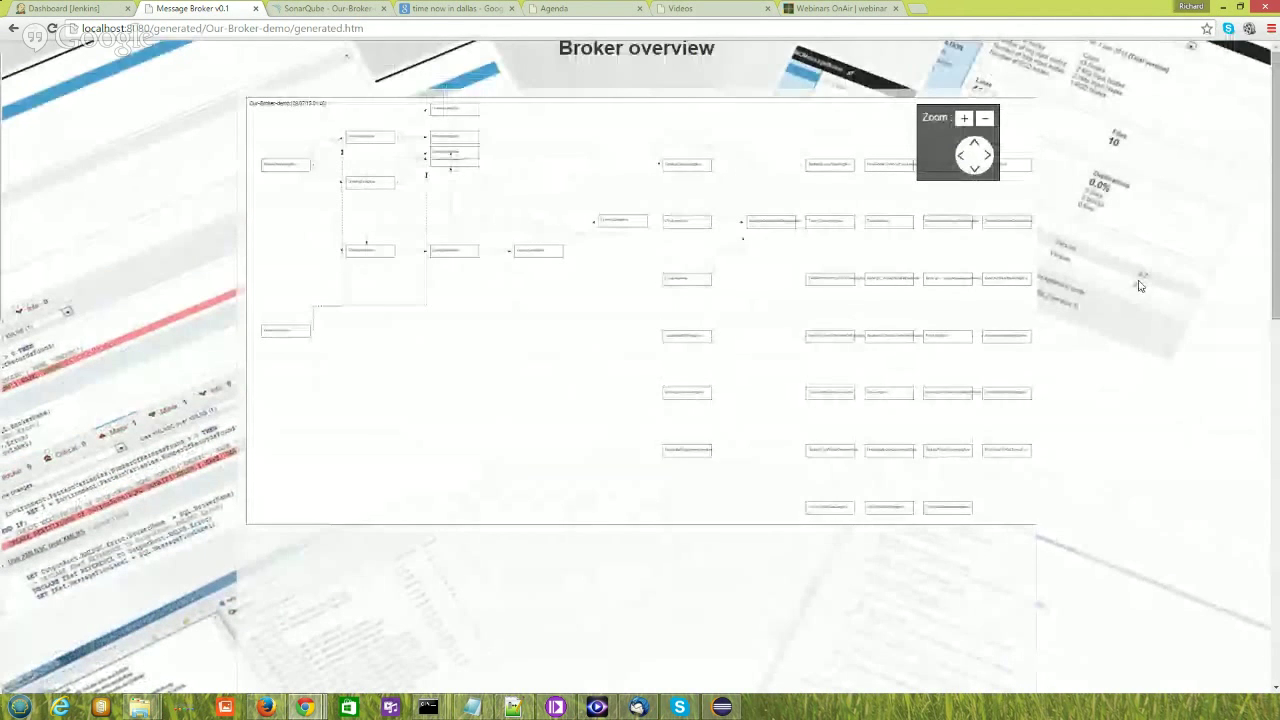
# Step: Show 50 entries in the Flows table below the diagram and review the BackLog1FlowTimer.msgflow comments and the Subflows included column
pyautogui.scroll(-5, 1138, 286)
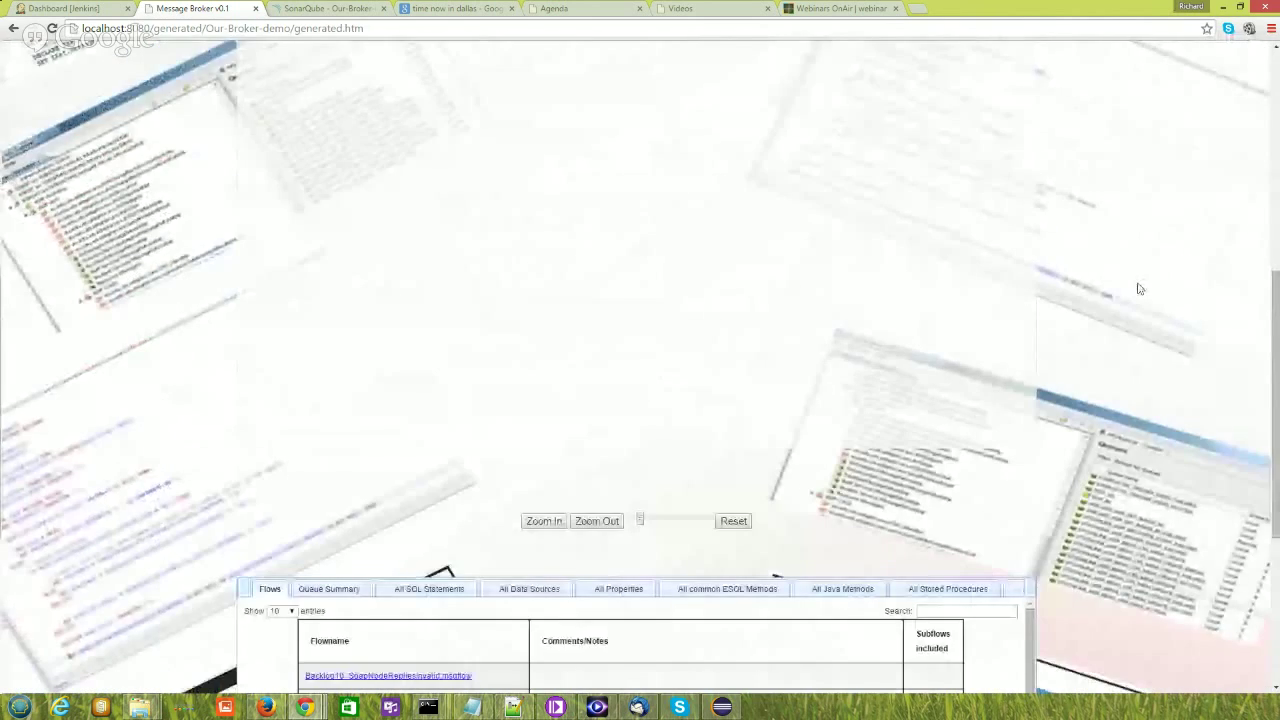
pyautogui.scroll(-4, 1138, 289)
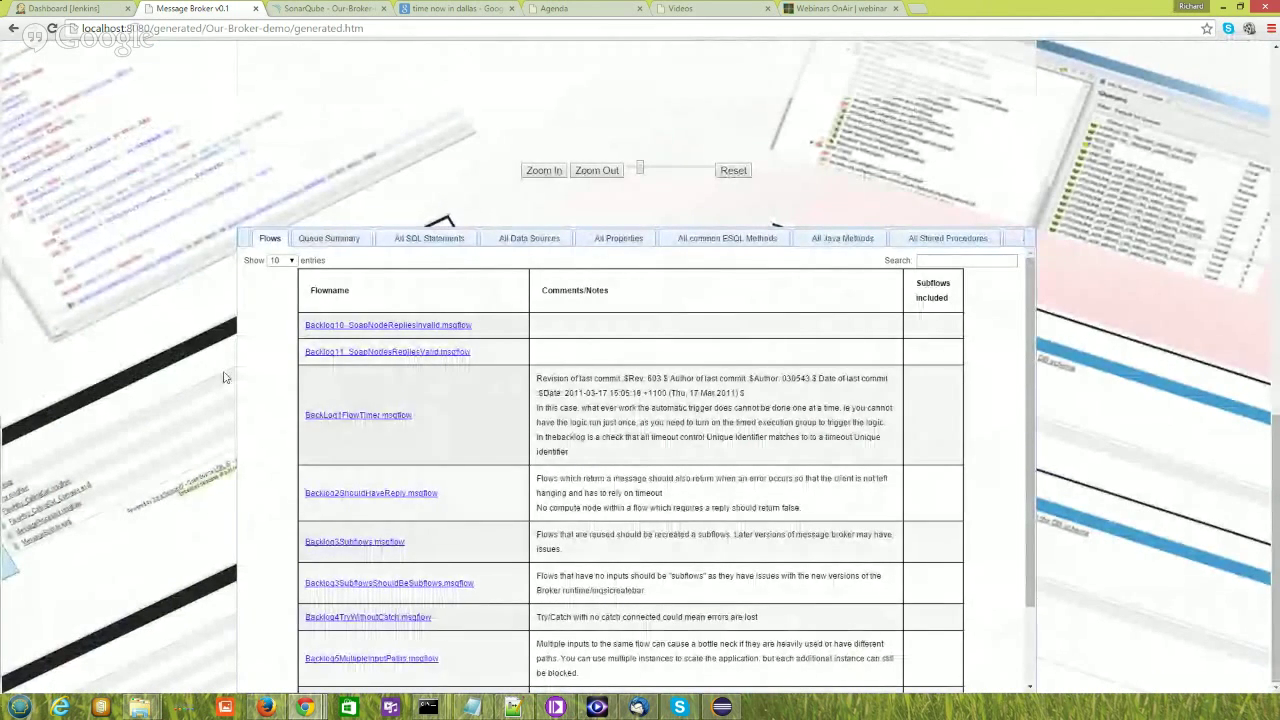
pyautogui.click(288, 262)
pyautogui.click(281, 294)
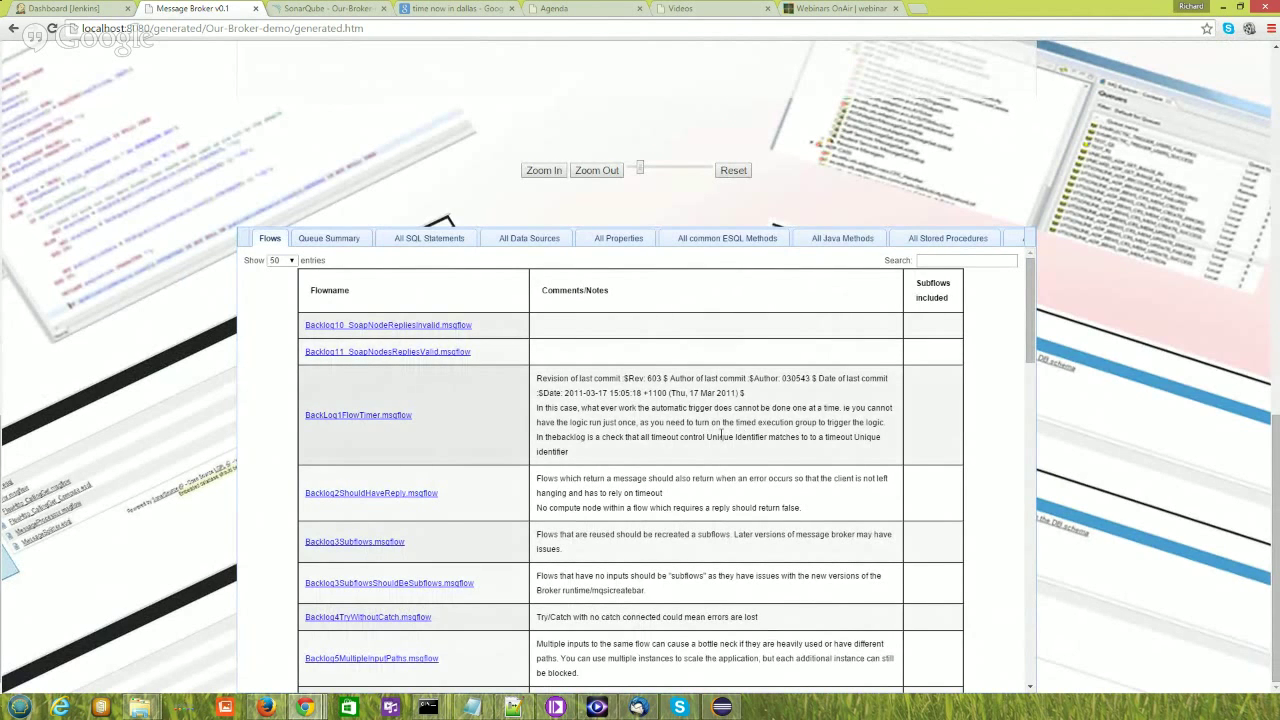
pyautogui.moveTo(707, 437); pyautogui.dragTo(646, 407)
pyautogui.click(937, 298)
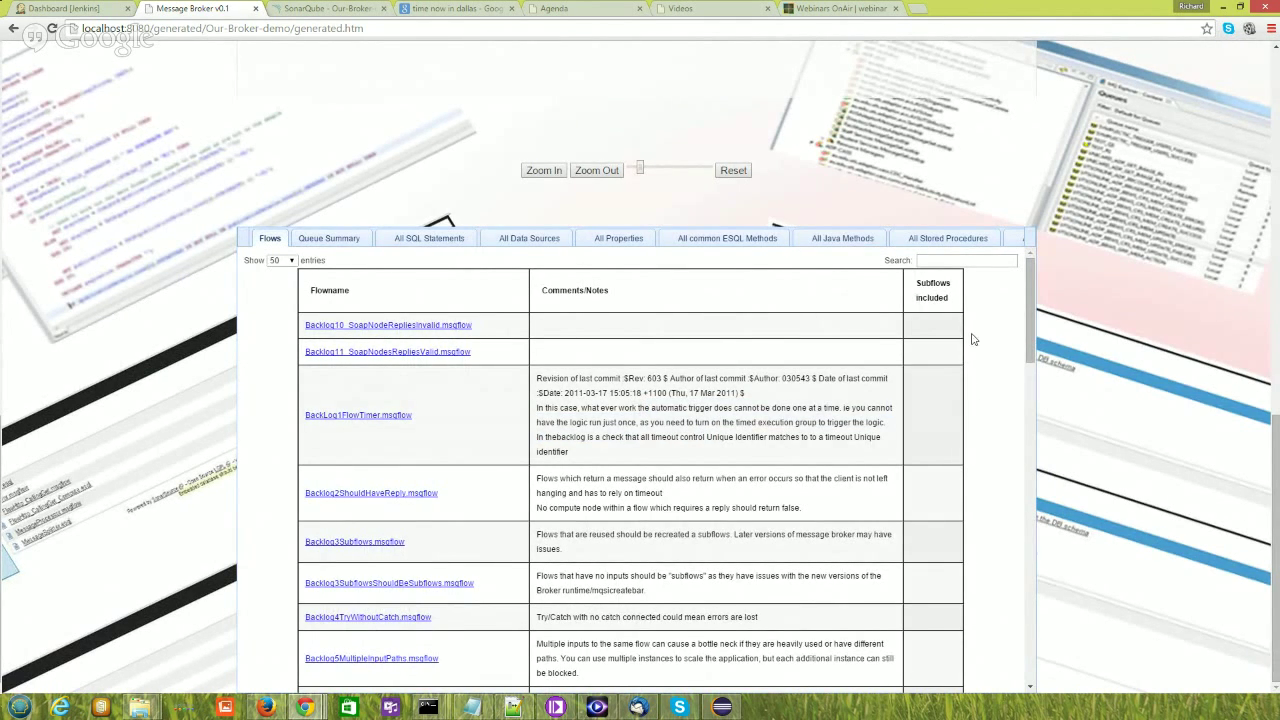
# Step: Show 100 entries in the Flows table and browse the list to its end and back
pyautogui.click(277, 260)
pyautogui.click(280, 302)
pyautogui.moveTo(1030, 362); pyautogui.dragTo(1034, 668)
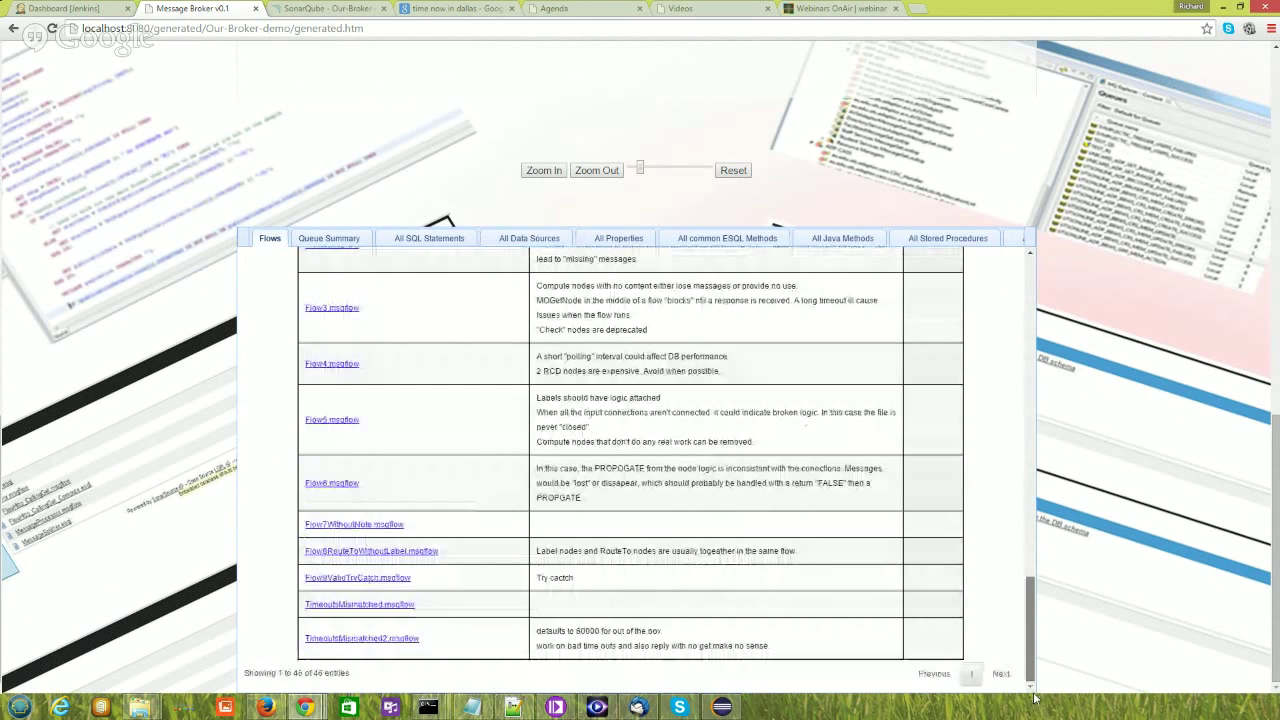
pyautogui.moveTo(1032, 640); pyautogui.dragTo(991, 326)
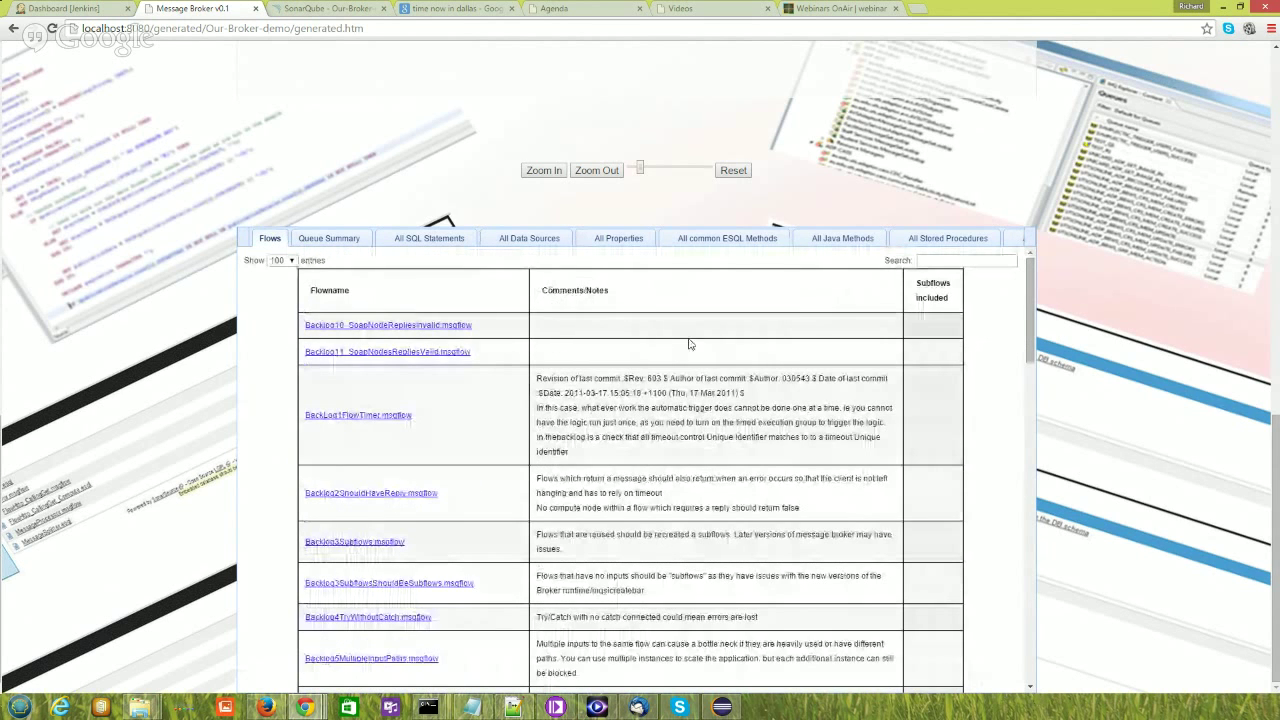
# Step: Reduce the Flows table to 10 and then 25 entries per page and browse to the end of the page
pyautogui.click(282, 260)
pyautogui.click(284, 271)
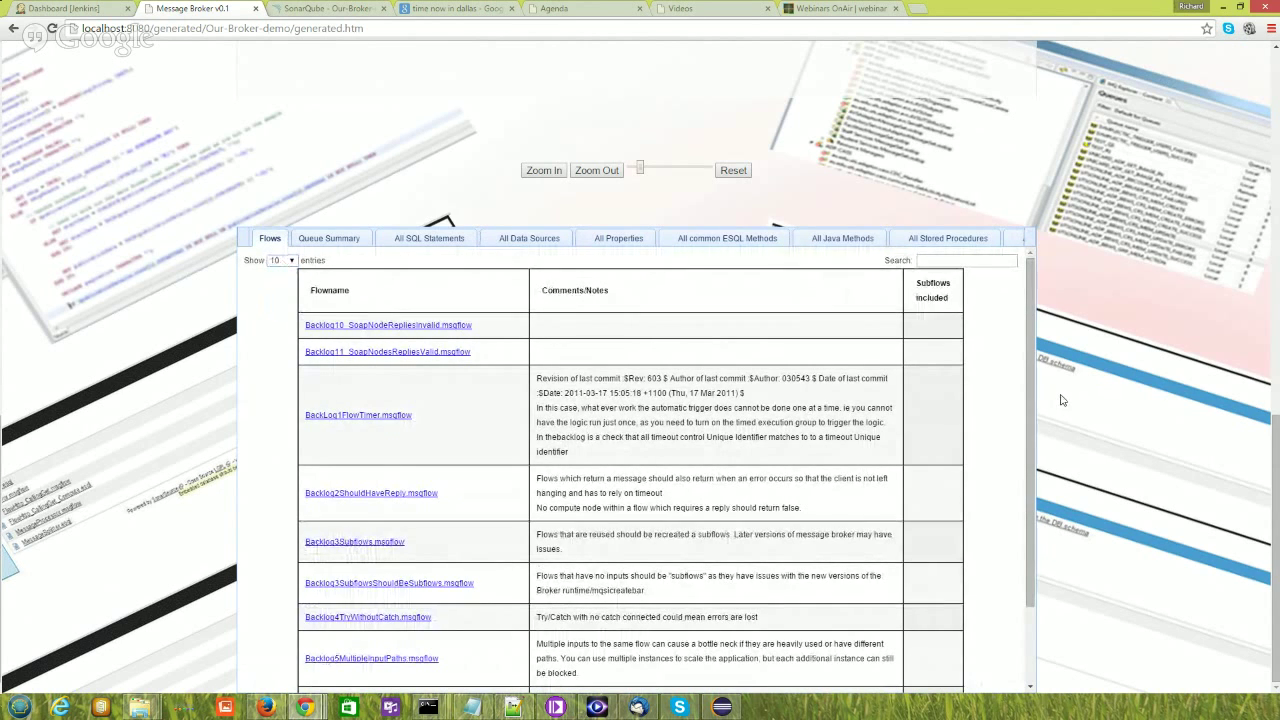
pyautogui.moveTo(1032, 453); pyautogui.dragTo(1025, 355)
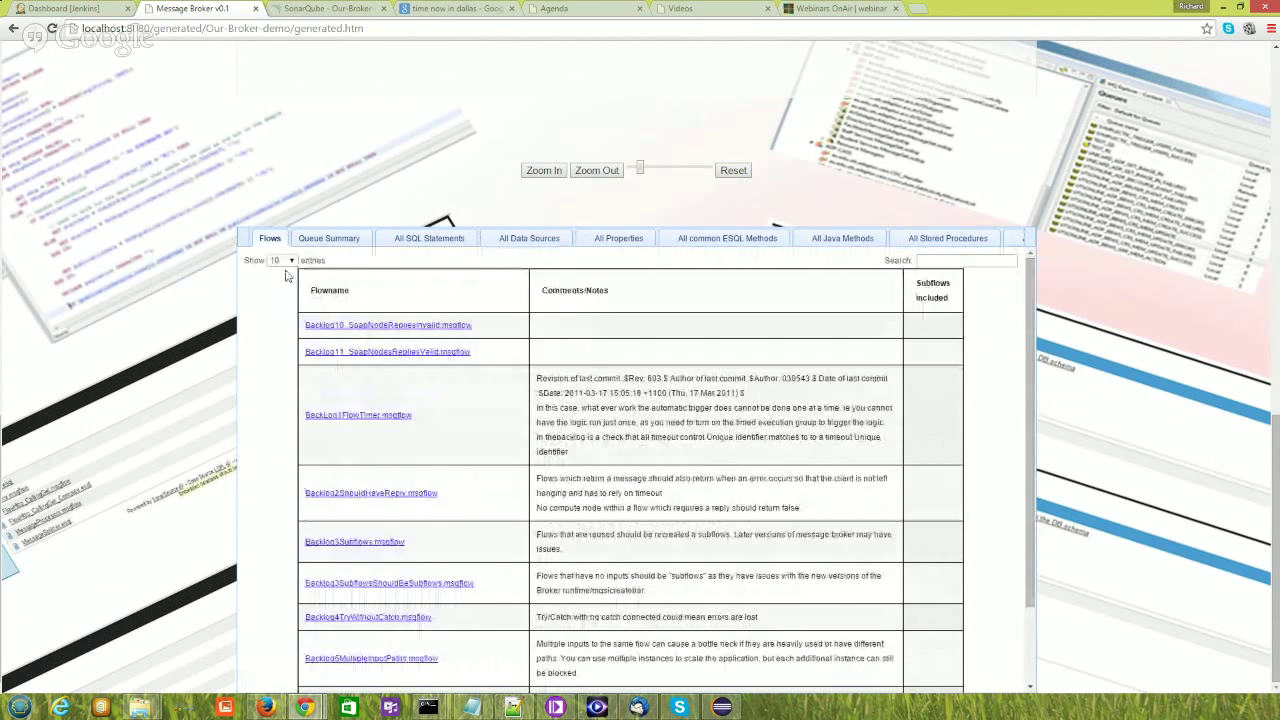
pyautogui.scroll(-1, 650, 404)
pyautogui.scroll(-5, 648, 404)
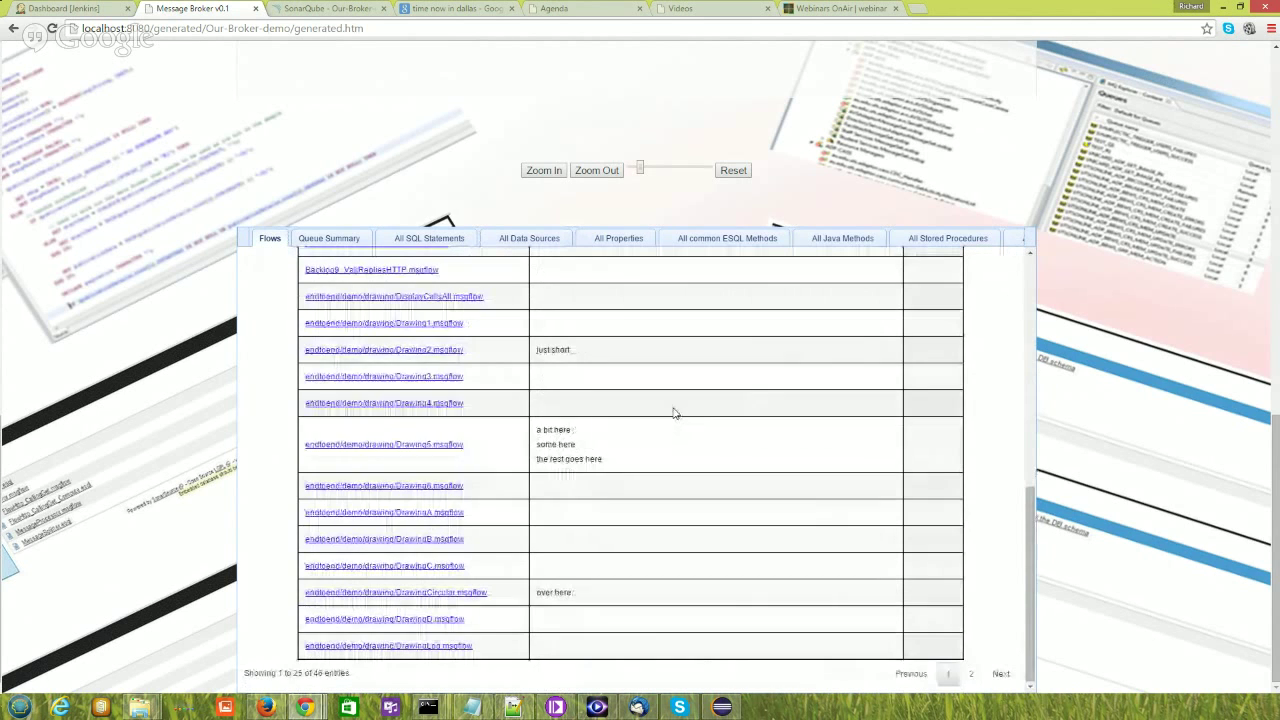
# Step: Open the Drawing5.msgflow link in the Flows table, then return to BackLog1FlowTimer.msgflow and highlight its comments
pyautogui.click(396, 451)
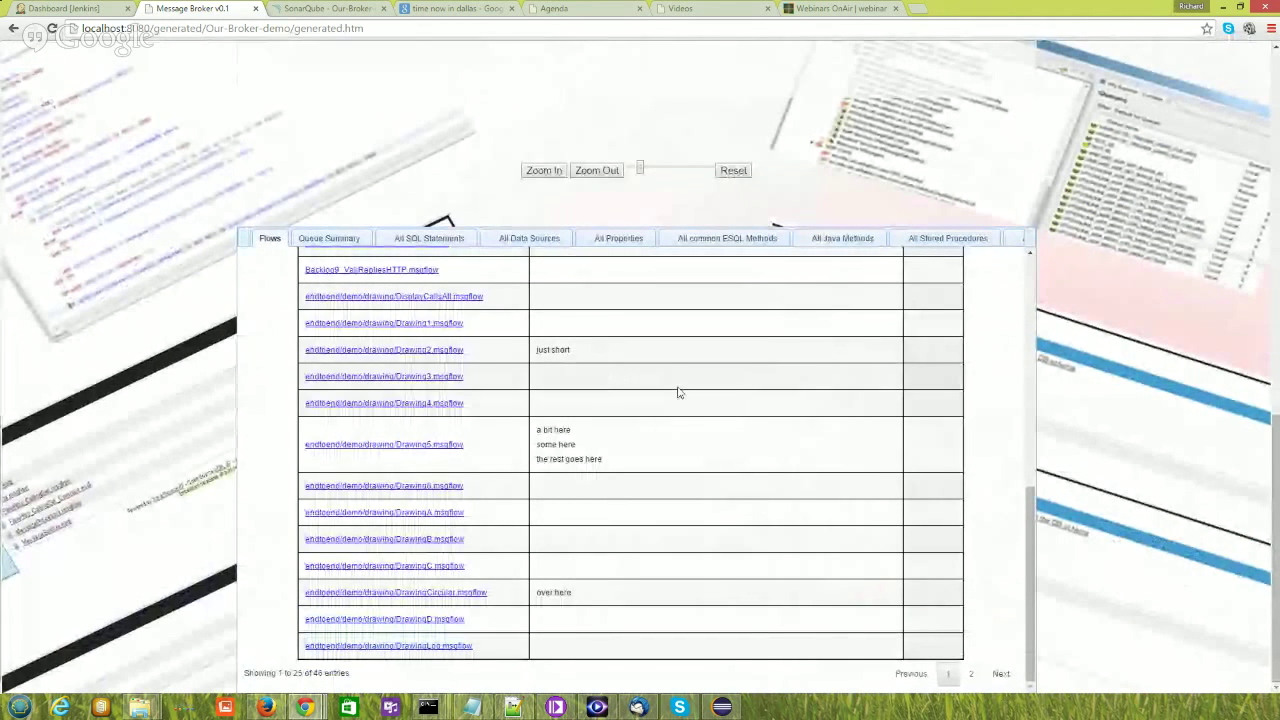
pyautogui.click(1029, 376)
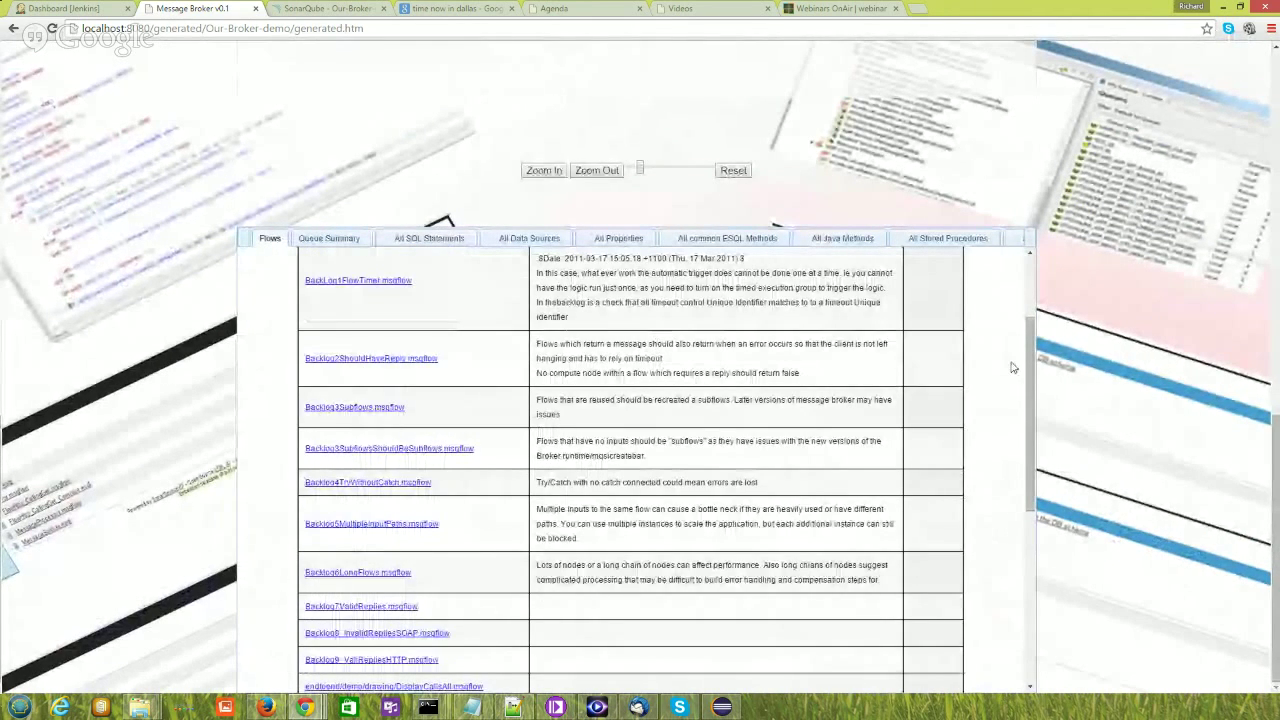
pyautogui.click(1023, 291)
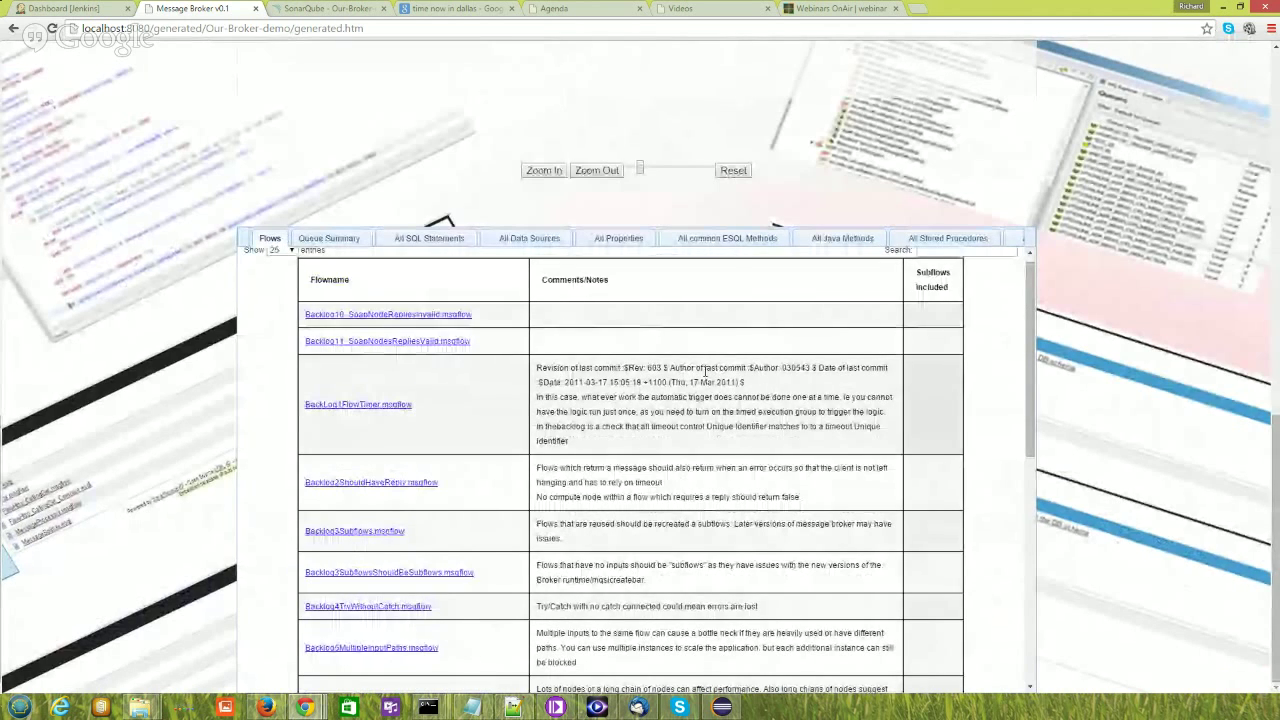
pyautogui.moveTo(588, 426); pyautogui.dragTo(604, 333)
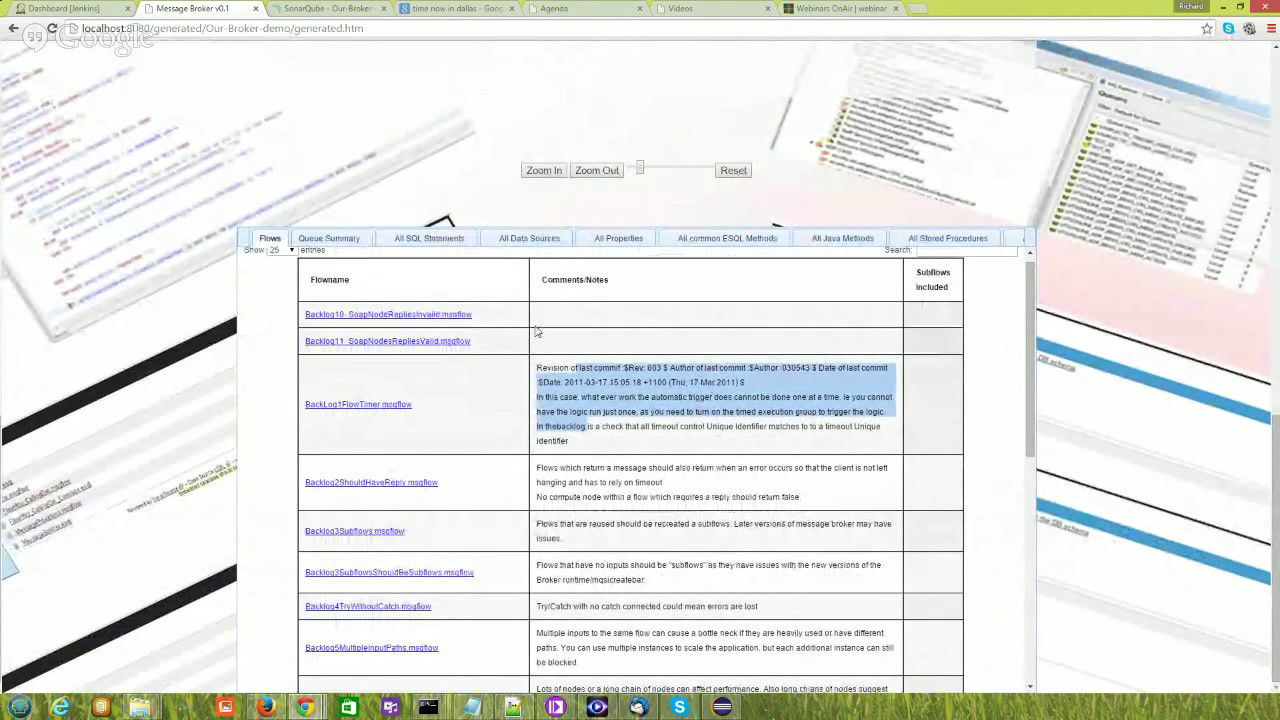
# Step: Open the Queue Summary, highlight the 'Process_Queue.1.In' row's queue name, and sort the table by MB and then by DP
pyautogui.click(332, 240)
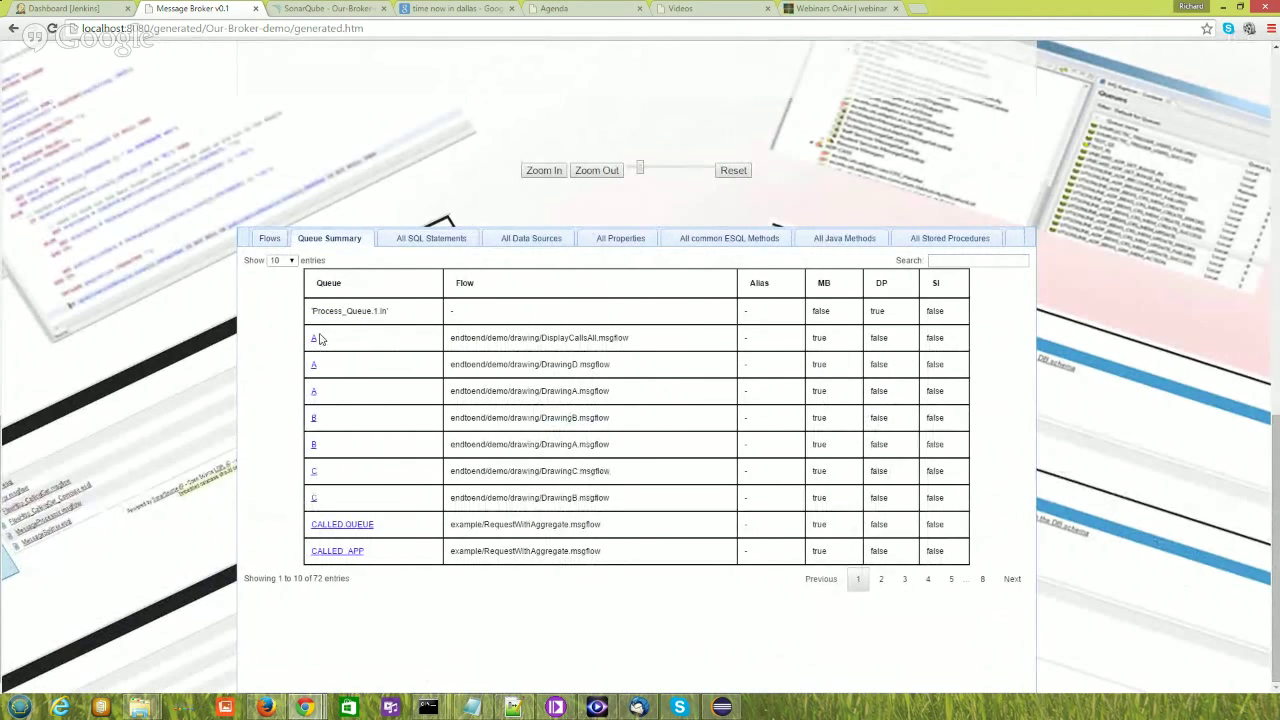
pyautogui.moveTo(379, 310); pyautogui.dragTo(312, 310)
pyautogui.moveTo(956, 316); pyautogui.dragTo(897, 311)
pyautogui.moveTo(390, 311); pyautogui.dragTo(314, 311)
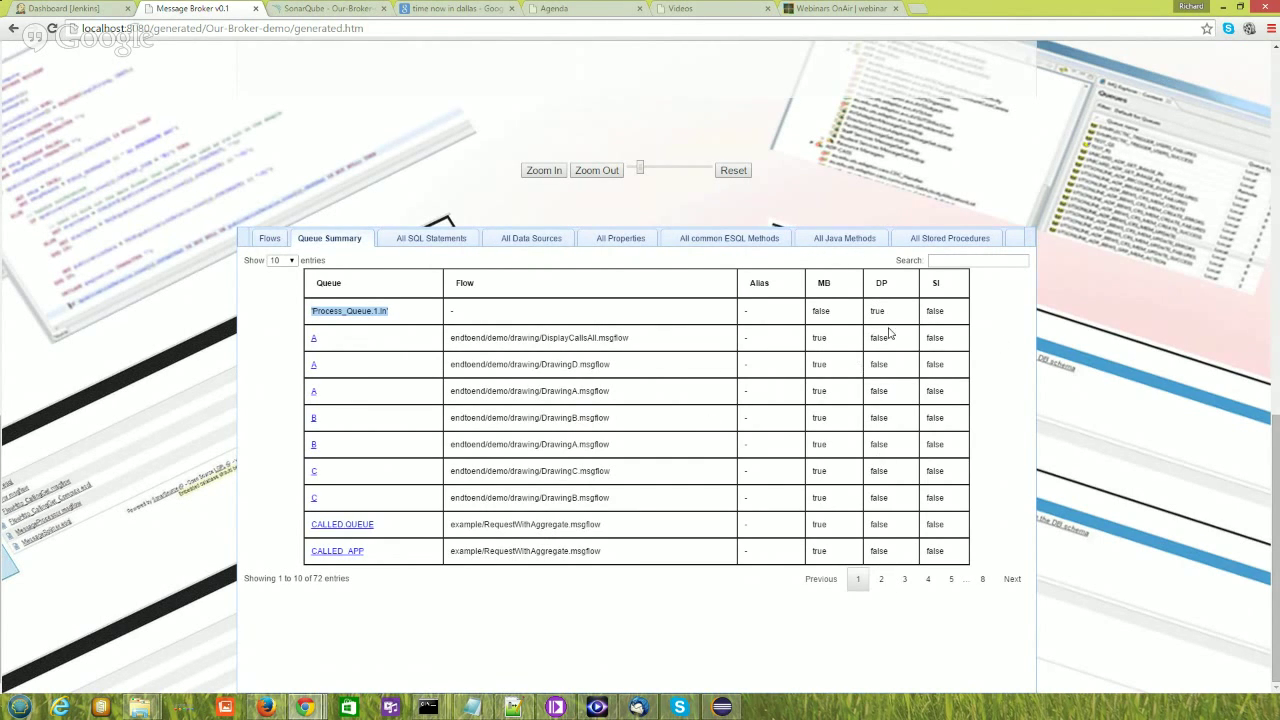
pyautogui.click(823, 288)
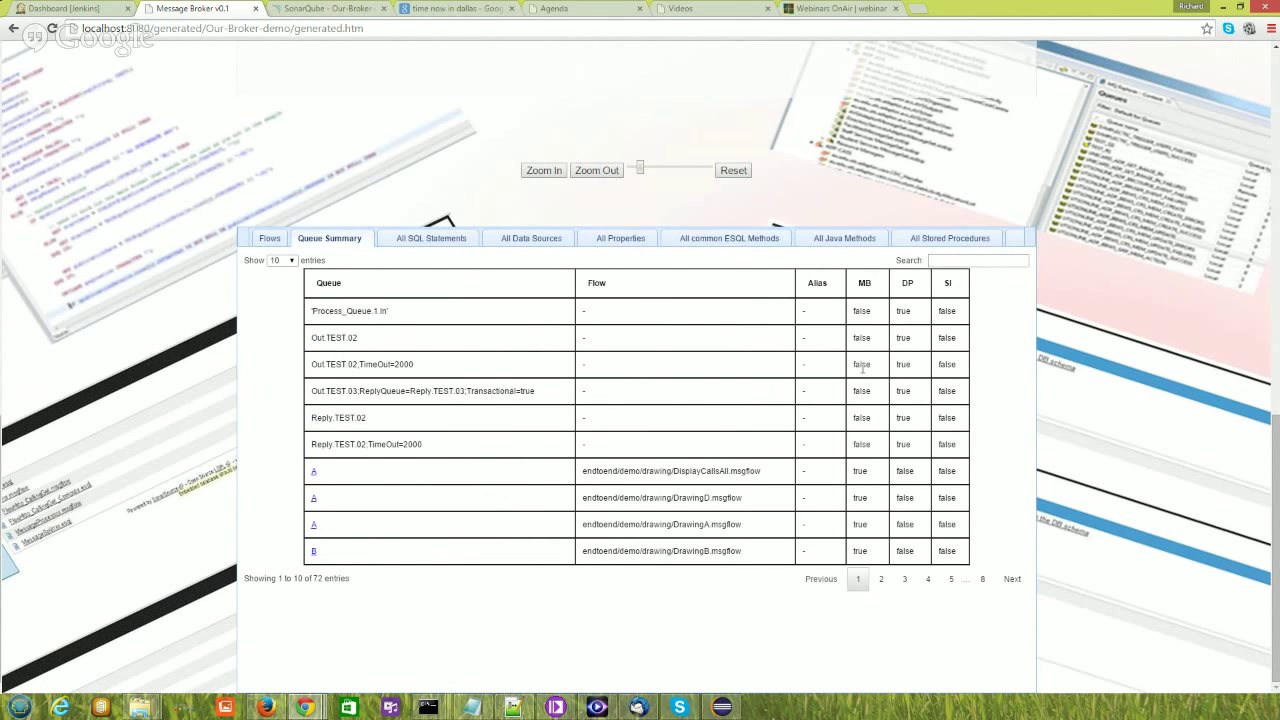
pyautogui.click(908, 287)
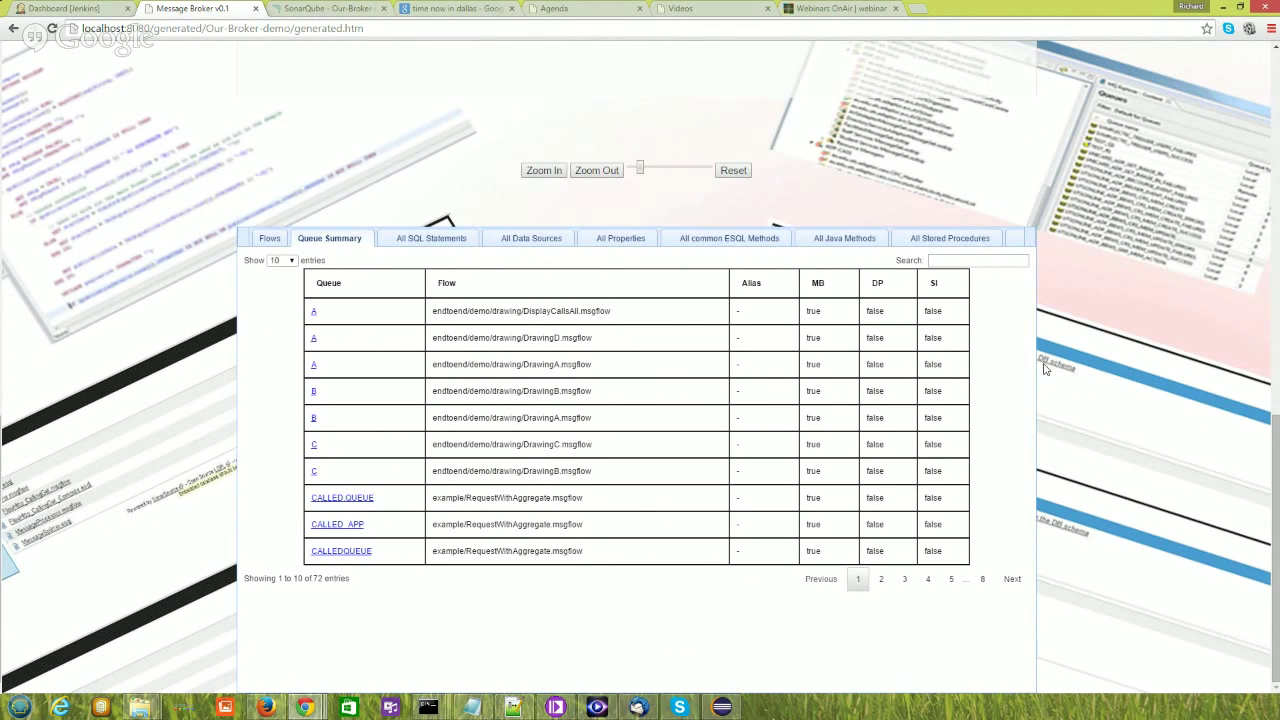
# Step: Re-sort the Queue Summary table by MB and then by DP so the rows with DP true come first
pyautogui.click(840, 287)
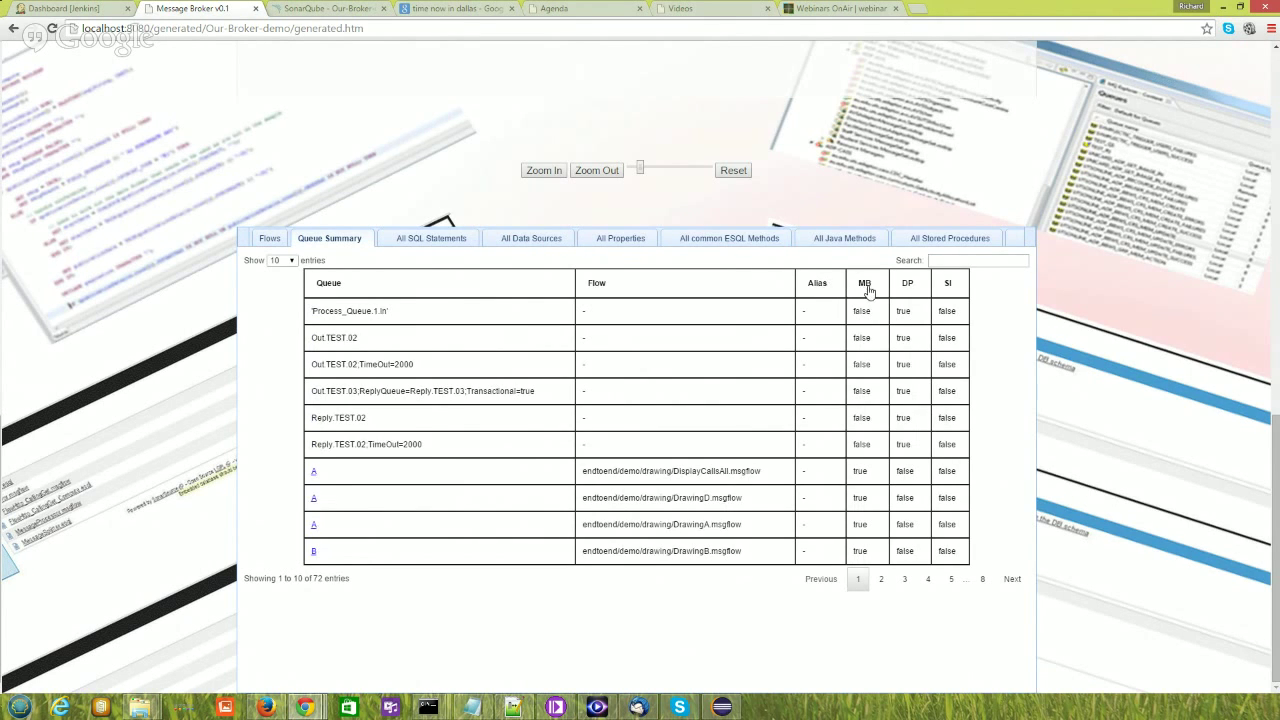
pyautogui.click(911, 288)
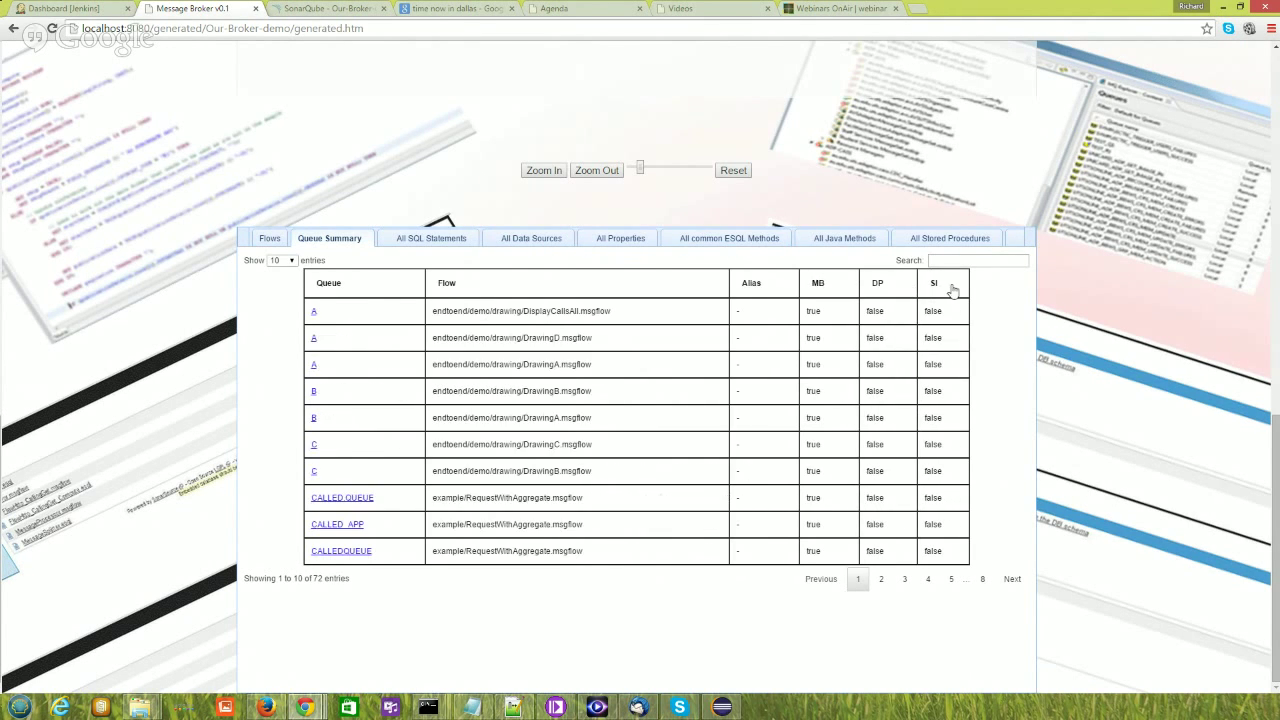
pyautogui.click(884, 292)
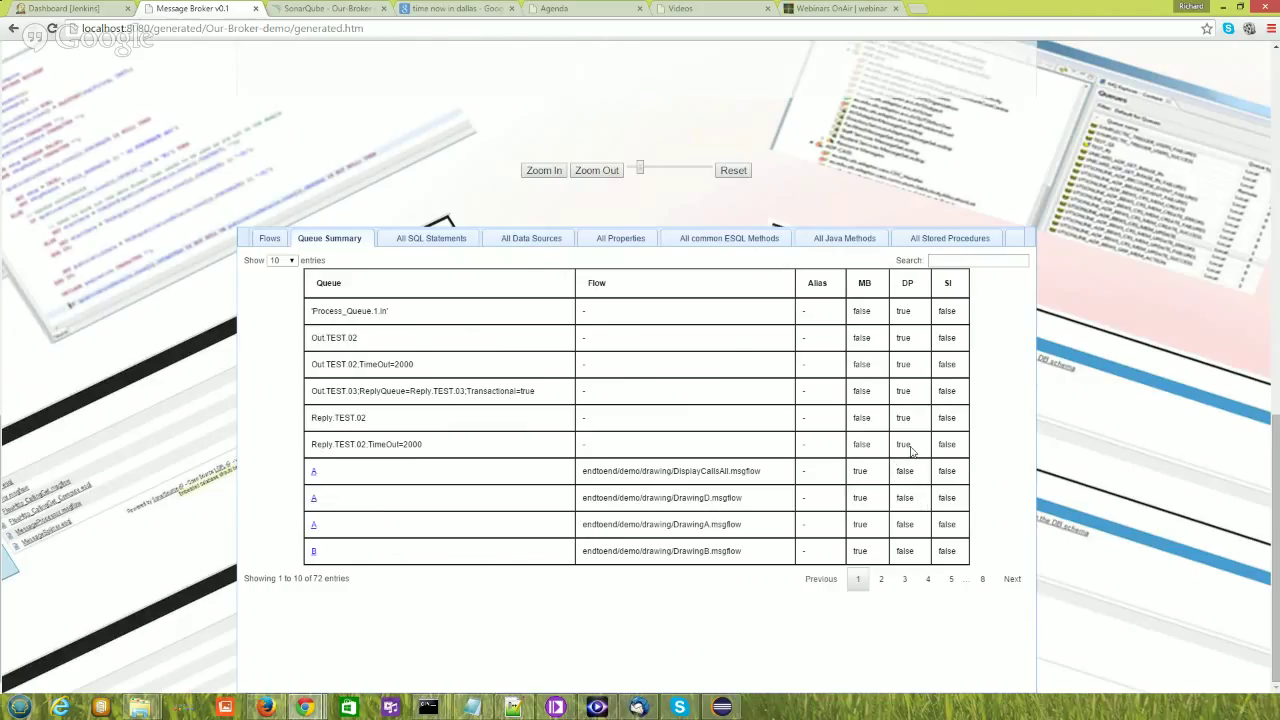
# Step: Check page 2 of the Queue Summary, return to page 1, and highlight the queue name 'Reply.TEST.02;TimeOut=2000'
pyautogui.click(881, 579)
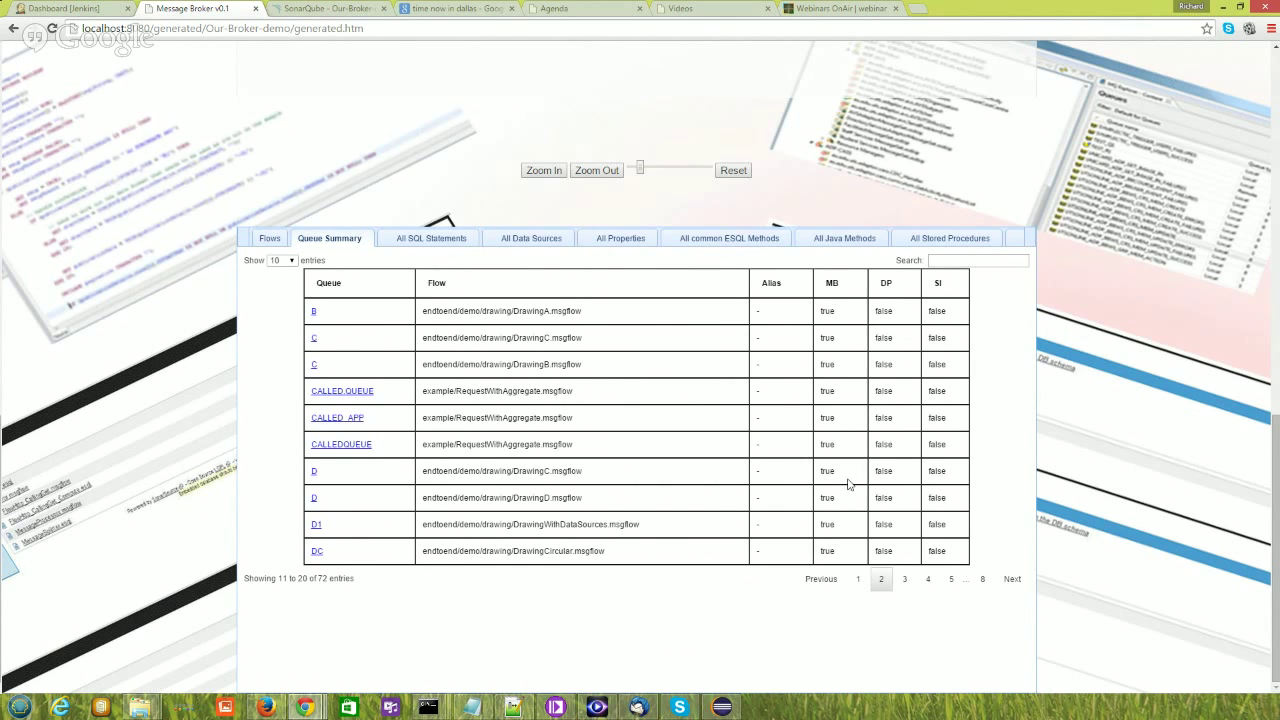
pyautogui.moveTo(829, 506); pyautogui.dragTo(908, 496)
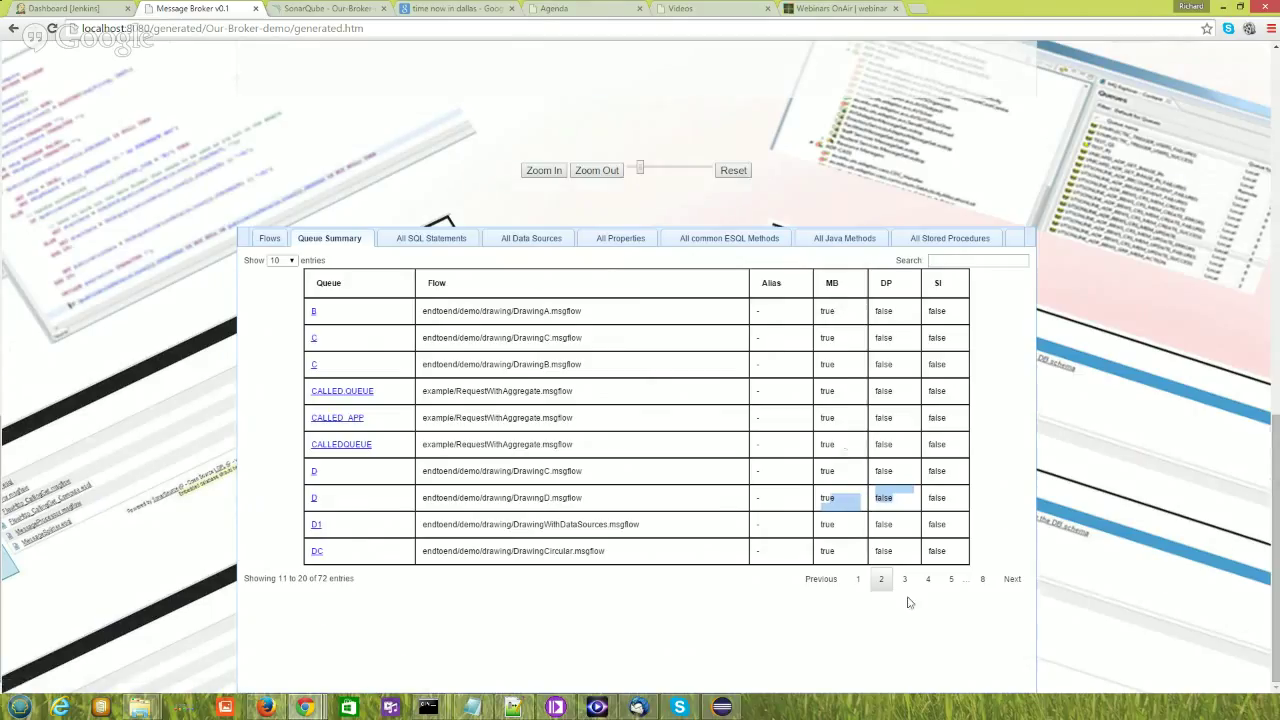
pyautogui.click(859, 580)
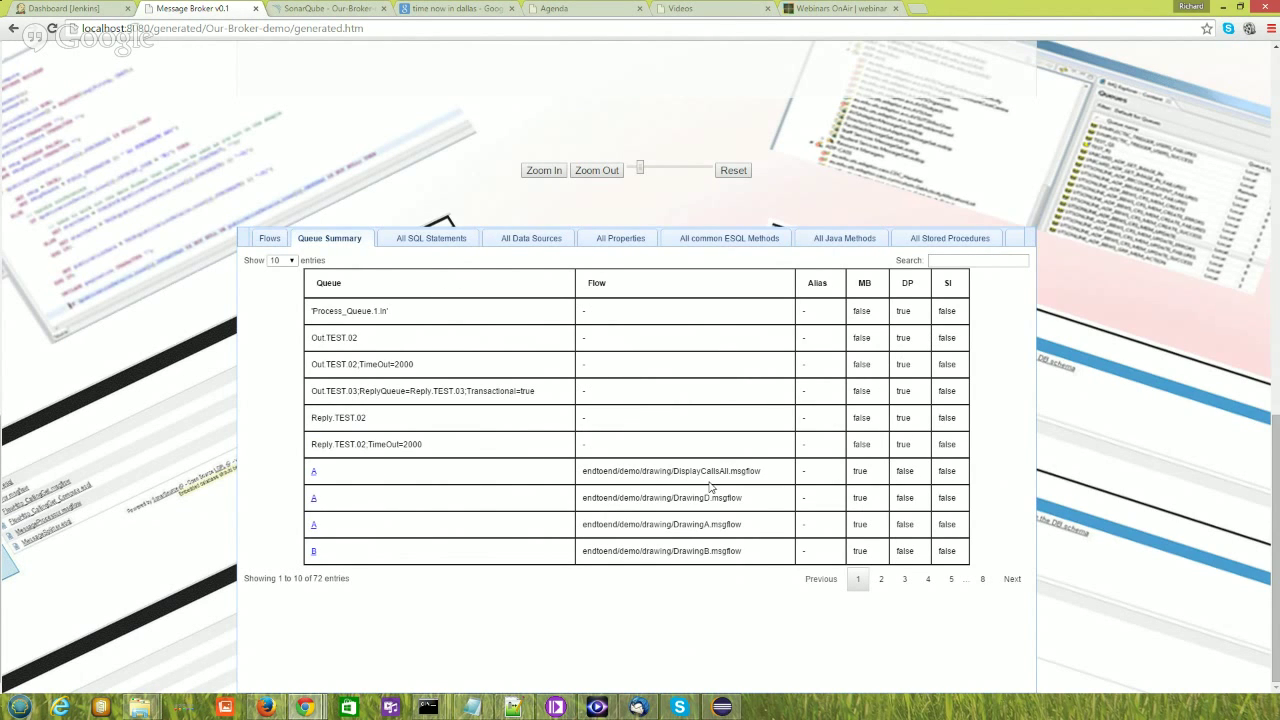
pyautogui.moveTo(430, 448); pyautogui.dragTo(313, 447)
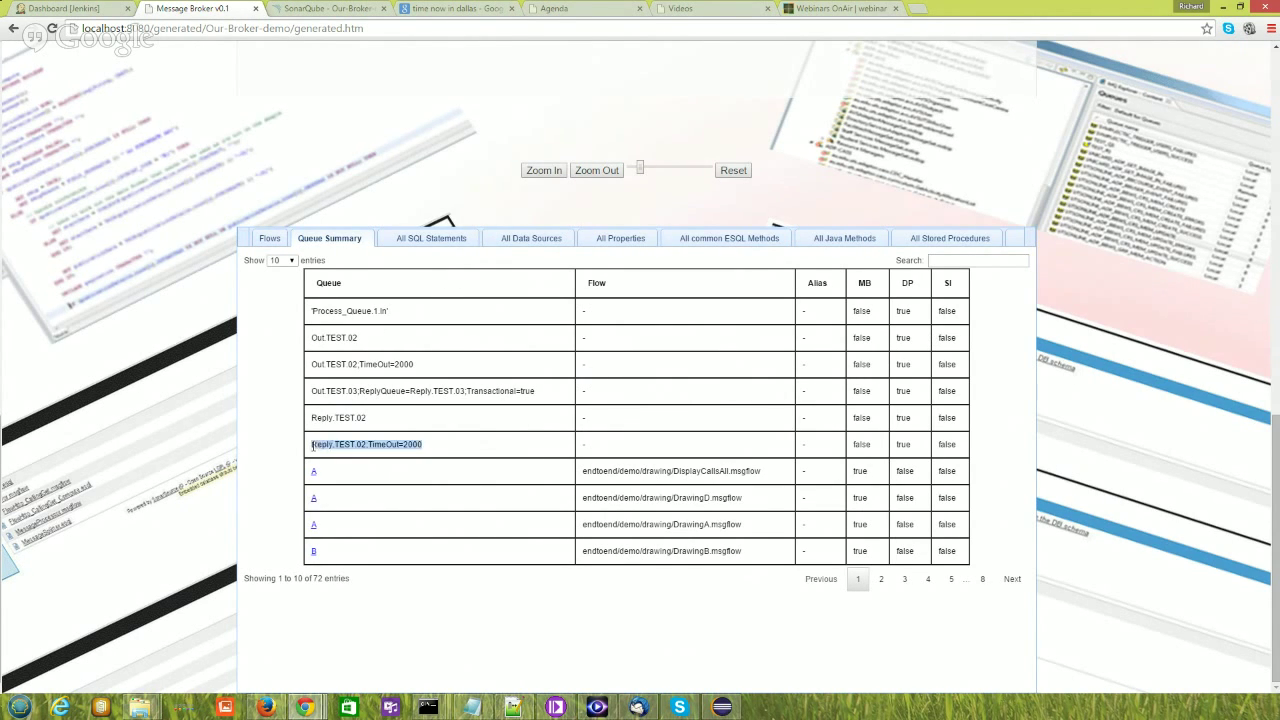
pyautogui.click(1022, 408)
pyautogui.scroll(1, 1018, 402)
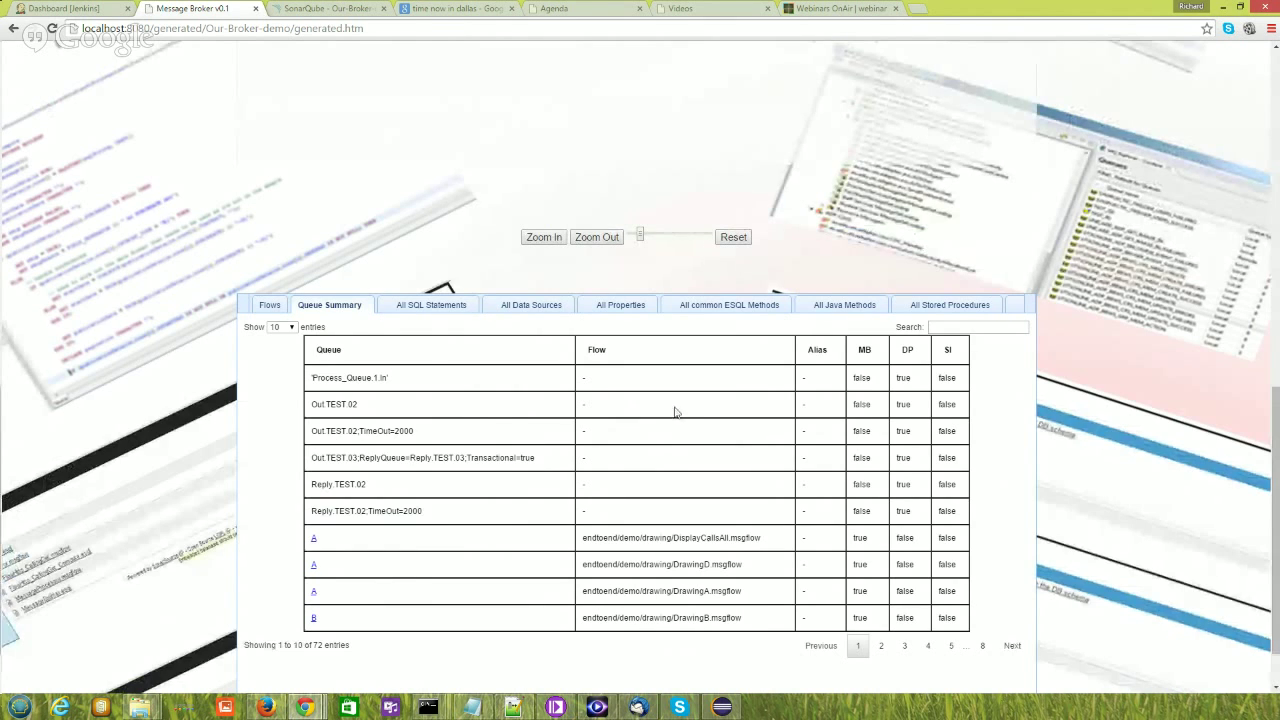
pyautogui.scroll(1, 679, 458)
pyautogui.scroll(-1, 560, 358)
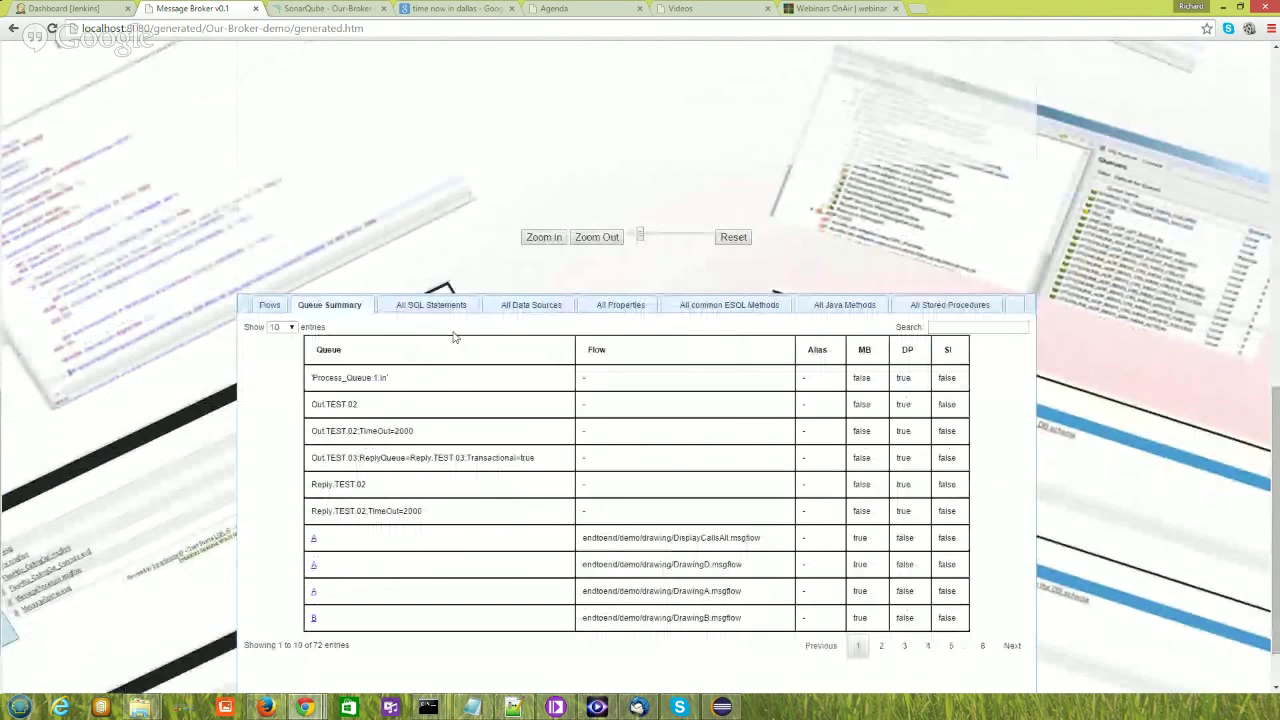
# Step: Open the list of all SQL statements and highlight the Original SQL and extracted SQL for line 8 of AirlineXML.esql
pyautogui.click(428, 305)
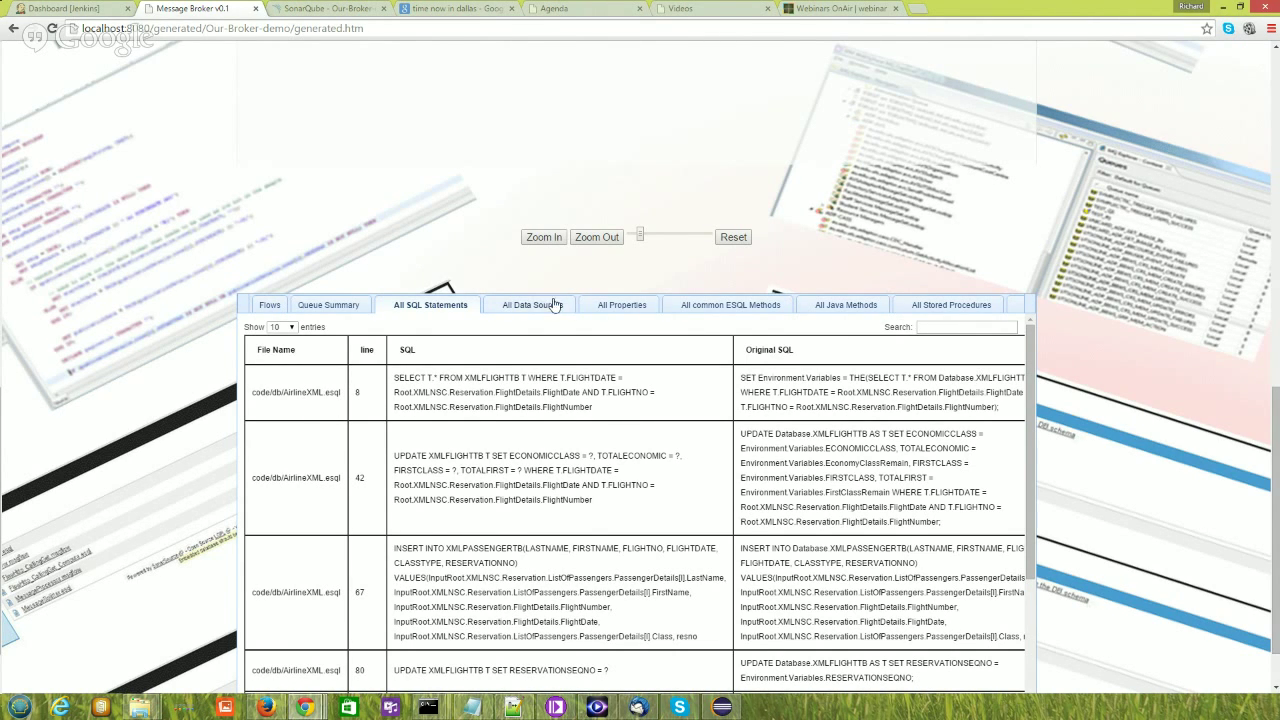
pyautogui.moveTo(602, 414); pyautogui.dragTo(517, 395)
pyautogui.click(782, 390)
pyautogui.moveTo(742, 378); pyautogui.dragTo(998, 406)
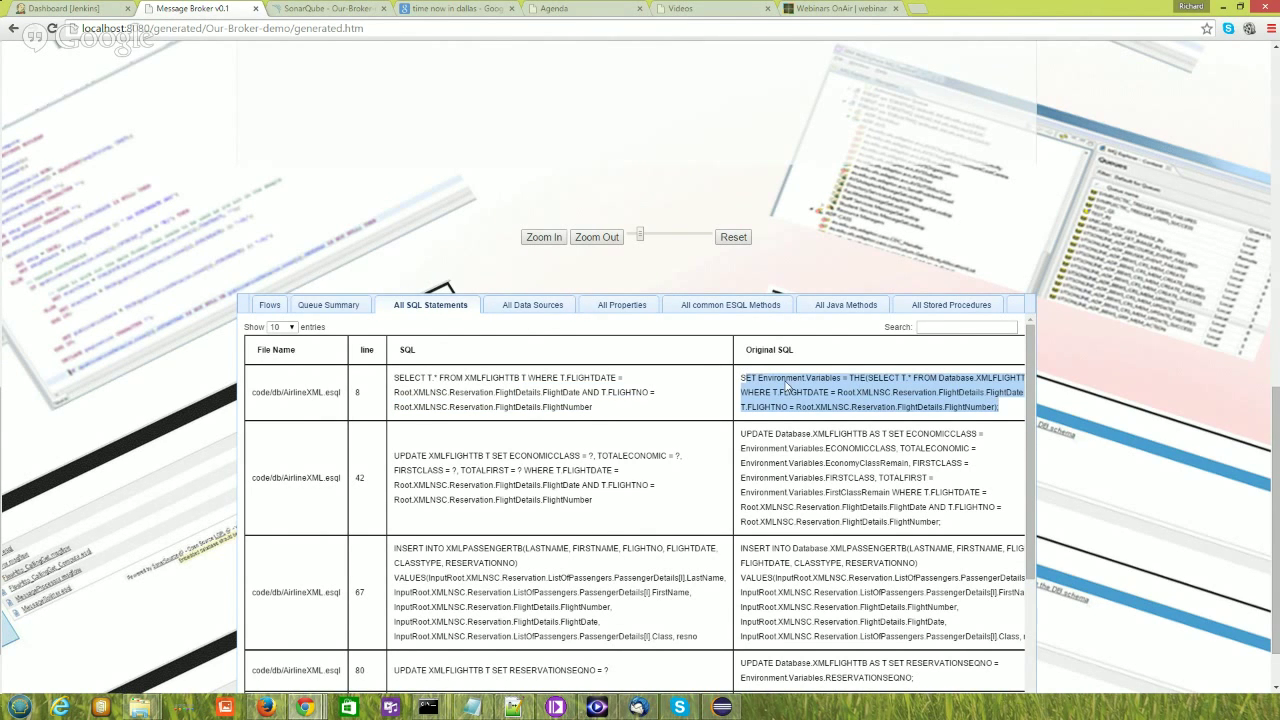
pyautogui.click(744, 378)
pyautogui.moveTo(742, 378); pyautogui.dragTo(998, 407)
pyautogui.moveTo(594, 408); pyautogui.dragTo(393, 381)
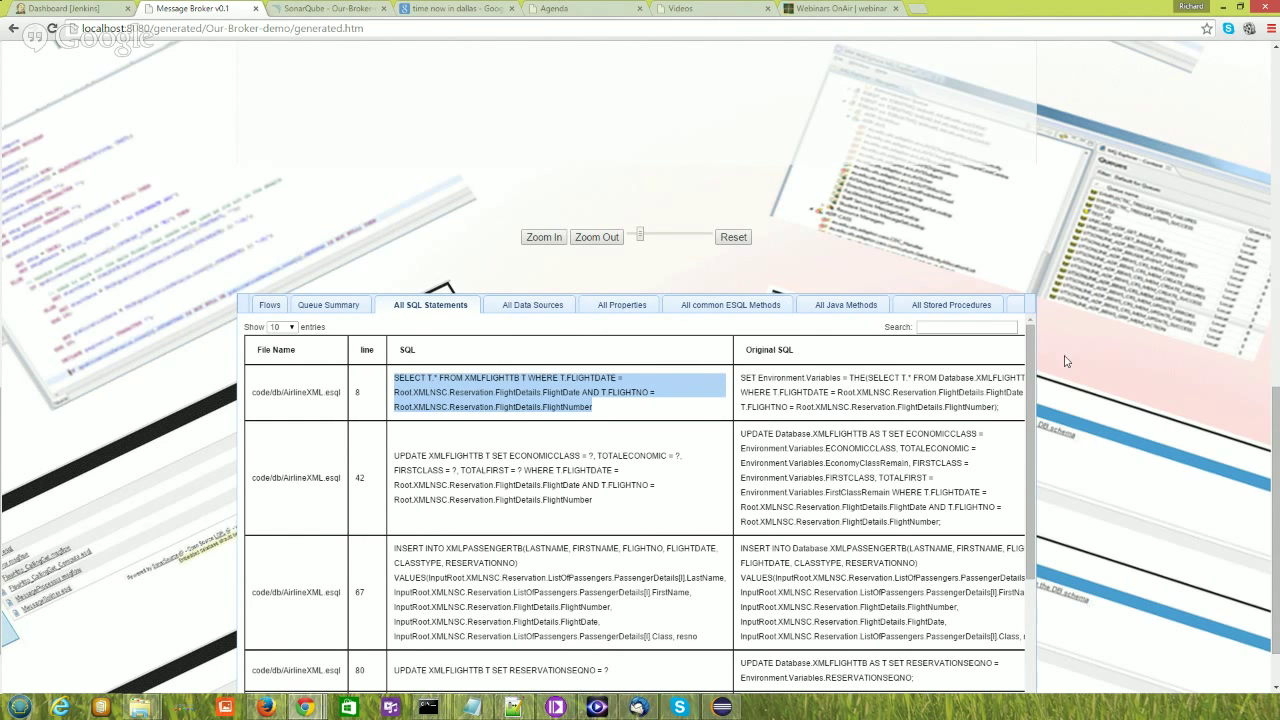
# Step: Highlight the Original SQL and extracted SQL of the UPDATE statement at line 42 of AirlineXML.esql
pyautogui.click(1217, 397)
pyautogui.scroll(-1, 1150, 405)
pyautogui.moveTo(942, 455); pyautogui.dragTo(740, 368)
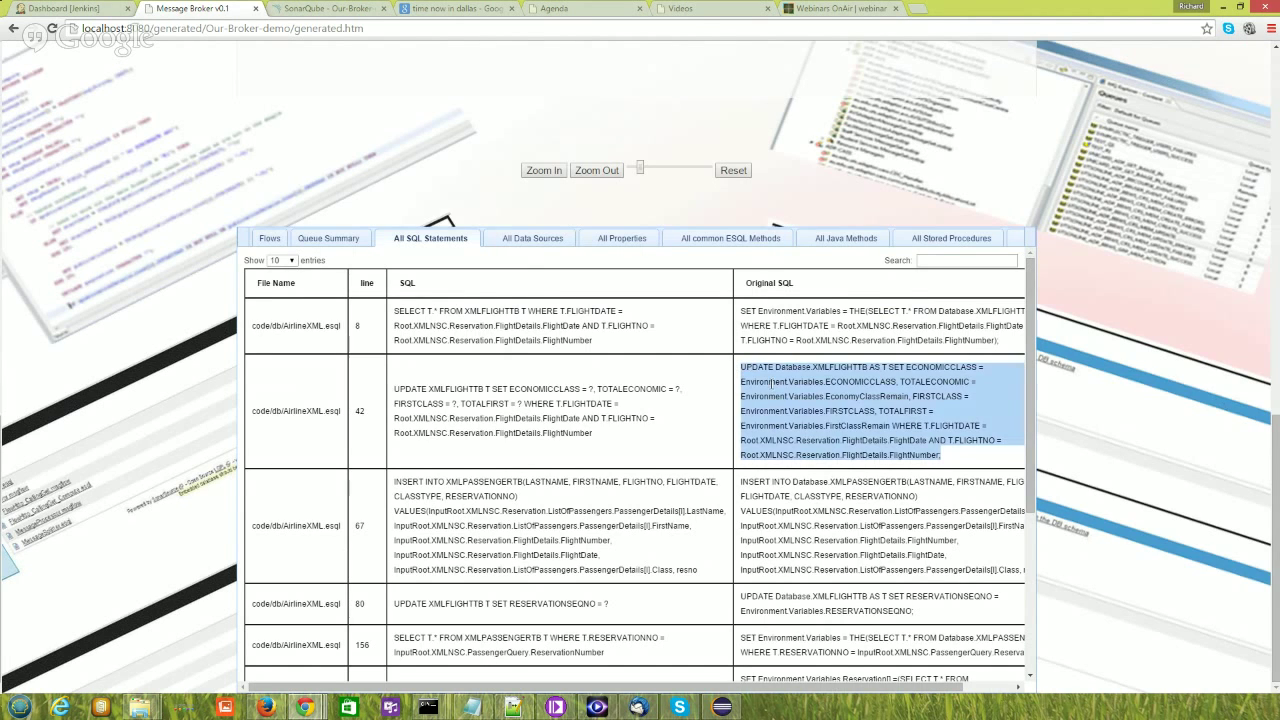
pyautogui.click(515, 432)
pyautogui.moveTo(616, 446); pyautogui.dragTo(395, 380)
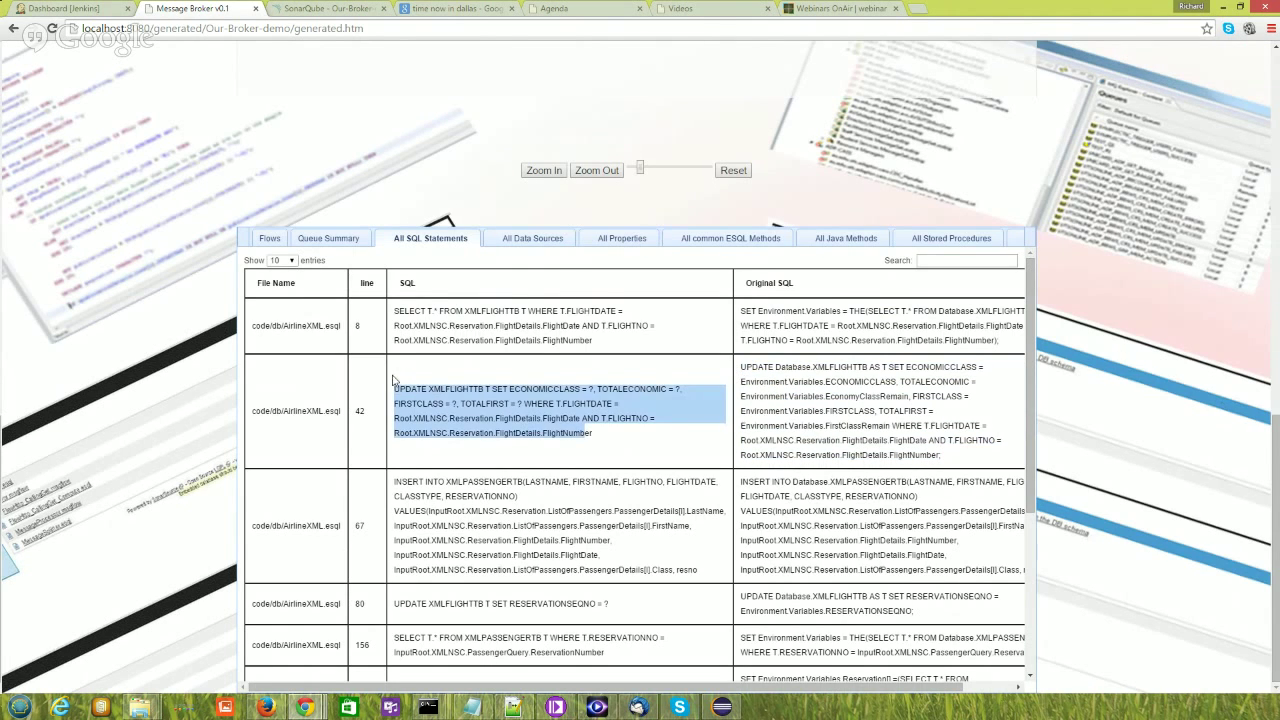
pyautogui.click(501, 417)
pyautogui.moveTo(610, 440); pyautogui.dragTo(395, 388)
# Step: View the lists of all data sources, all properties, and all common ESQL methods
pyautogui.click(549, 242)
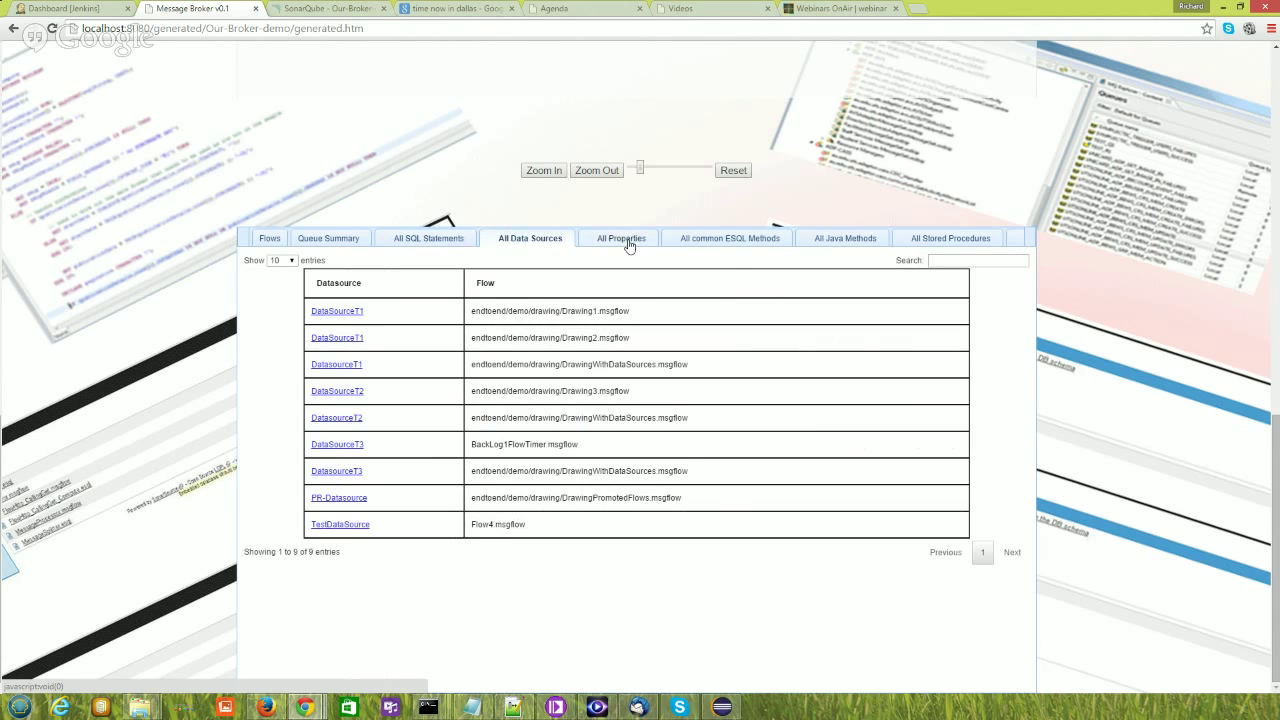
pyautogui.click(630, 242)
pyautogui.click(707, 243)
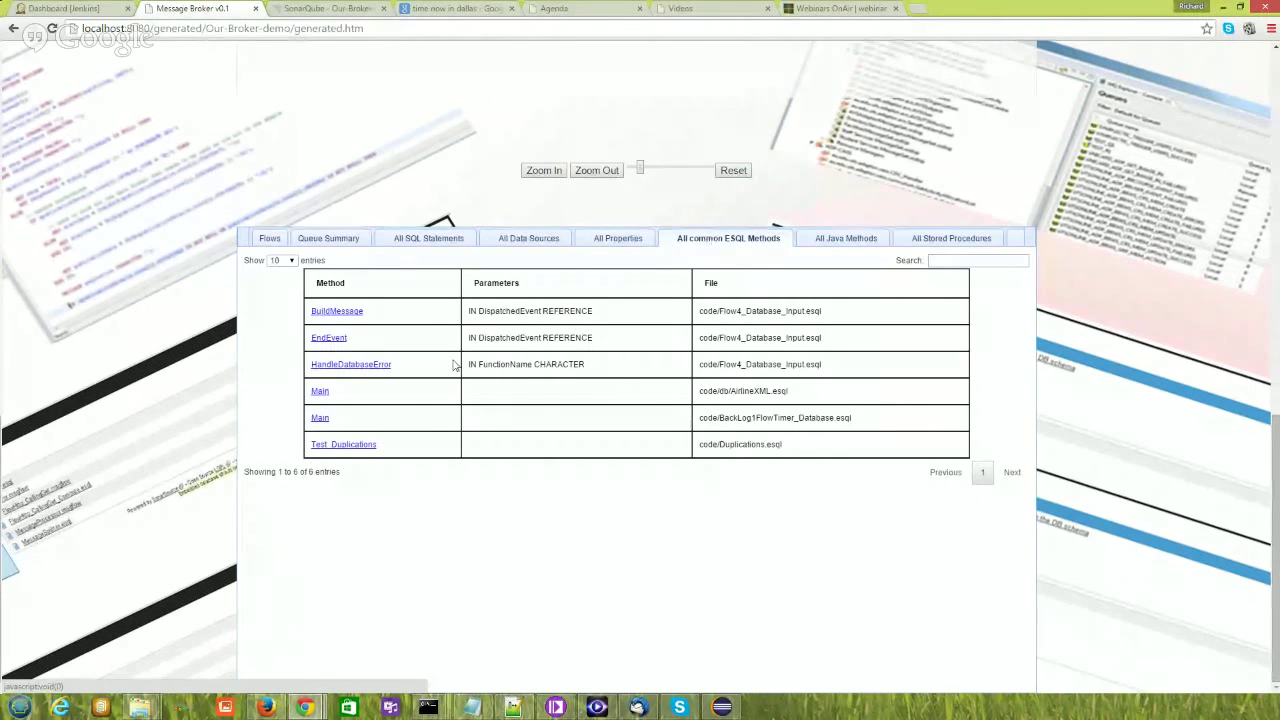
# Step: Open the code of the Main method from BackLog1FlowTimer_Database.esql, then close it and return to the ESQL methods table
pyautogui.click(316, 418)
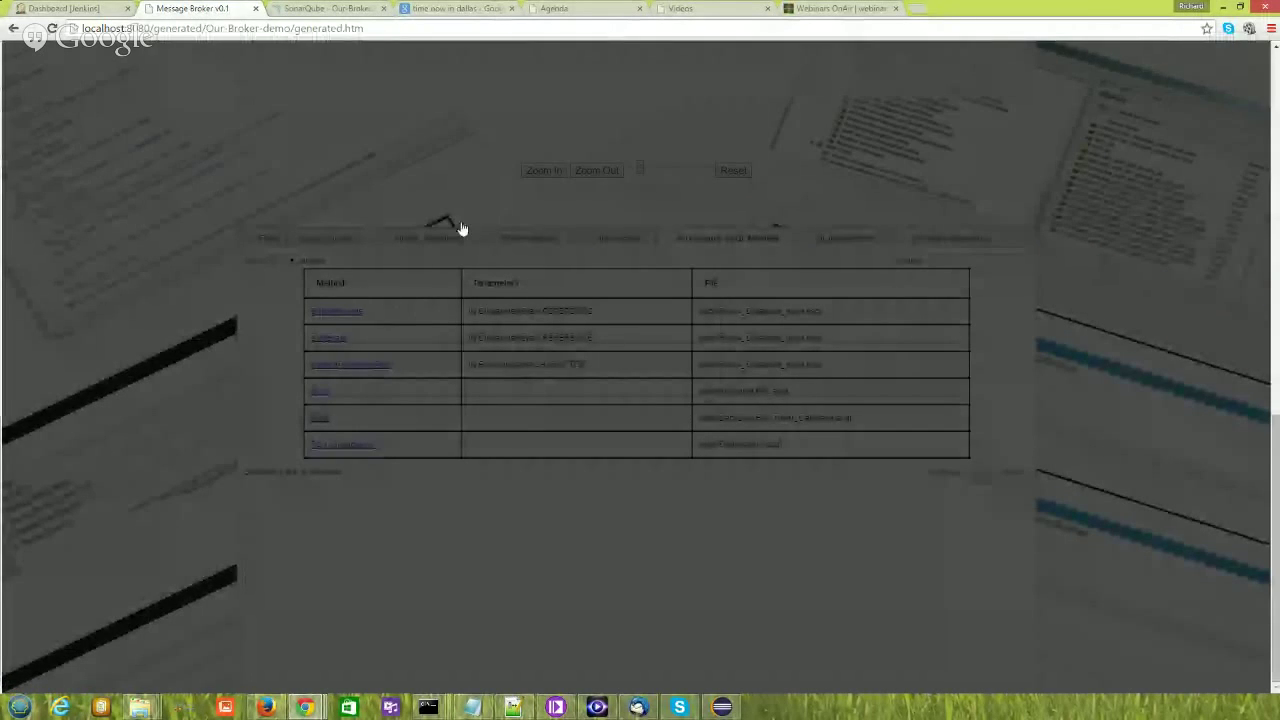
pyautogui.scroll(-2, 400, 300)
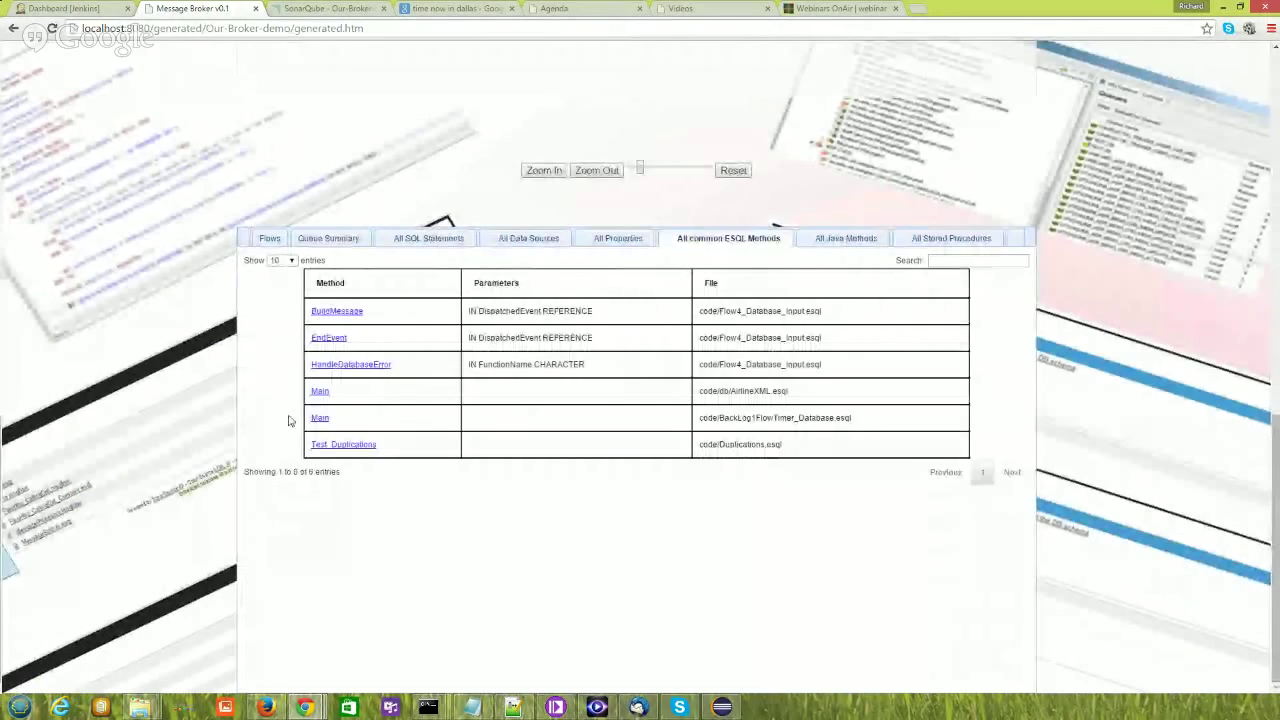
pyautogui.click(322, 420)
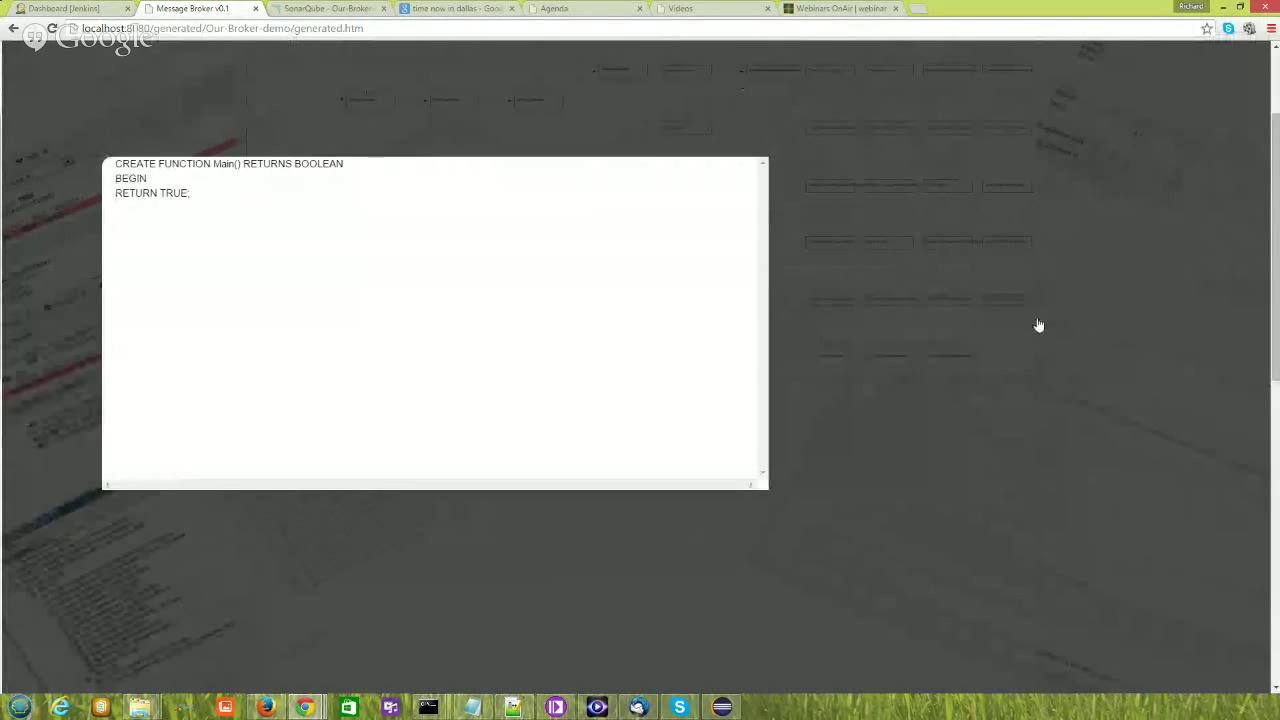
pyautogui.click(1146, 319)
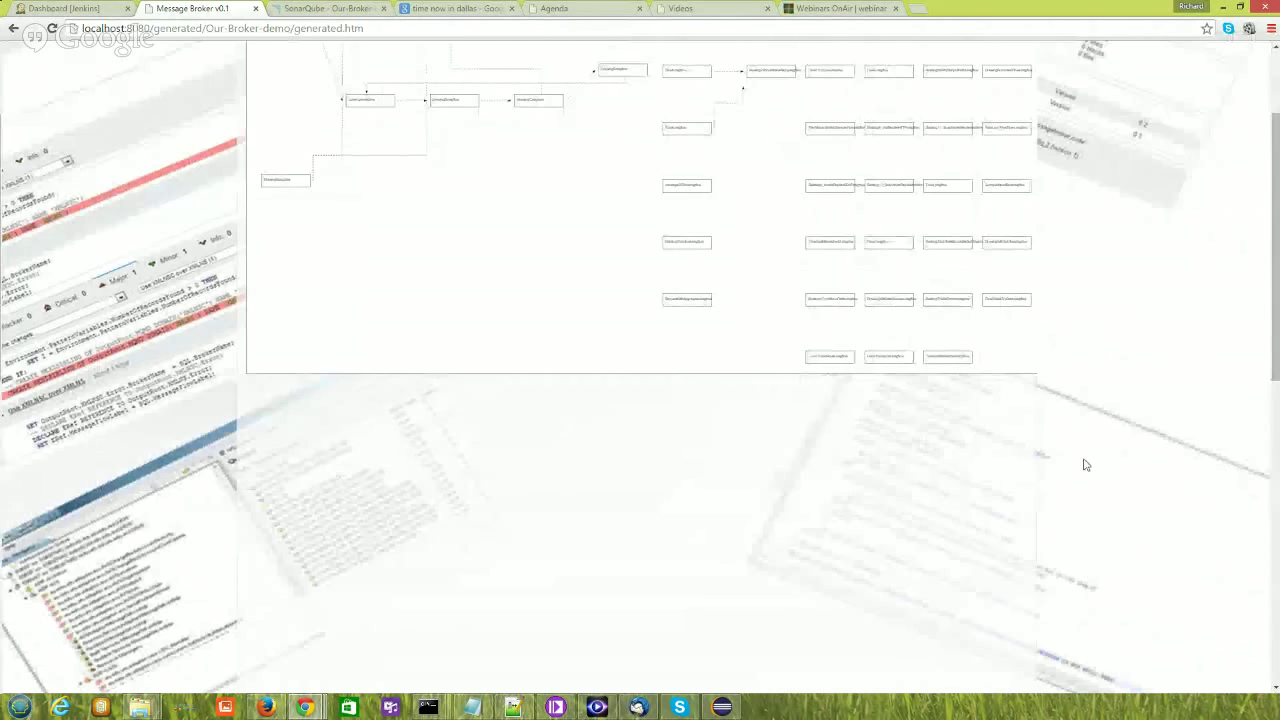
pyautogui.scroll(-5, 1125, 478)
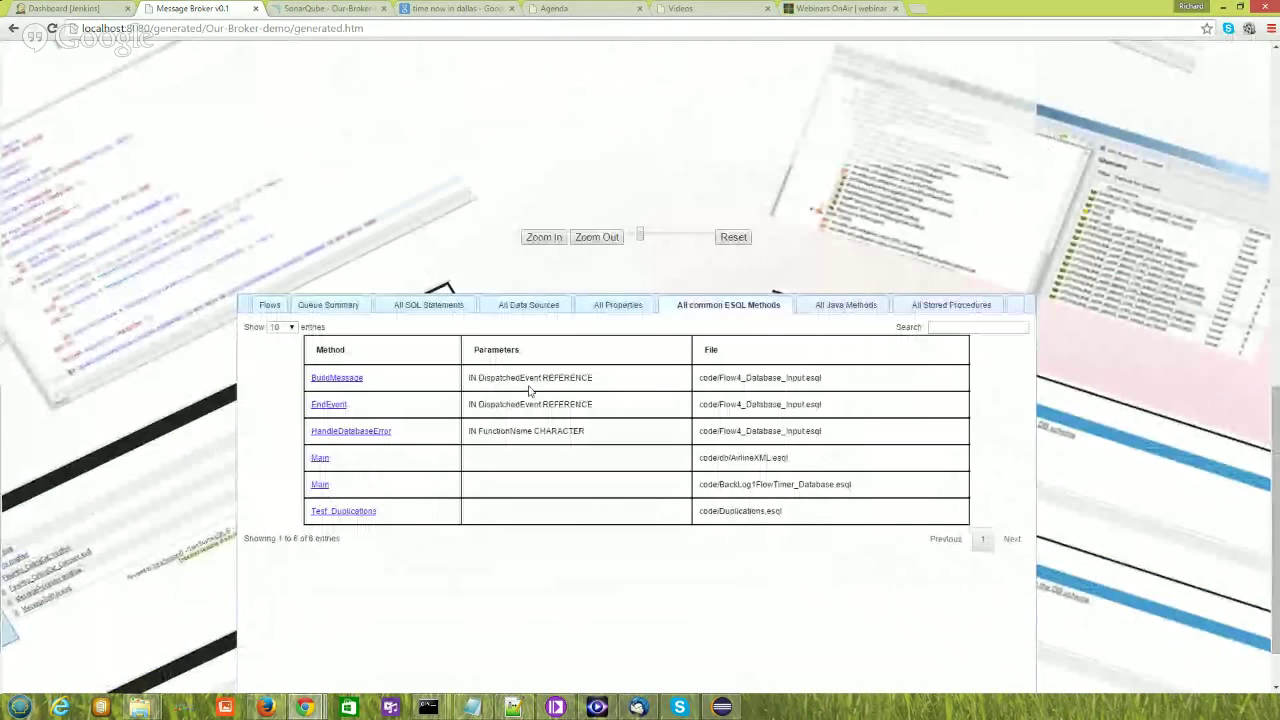
# Step: Open the code of the EndEvent method from Flow4_Database_Input.esql, then close it and return to the ESQL methods table
pyautogui.click(329, 405)
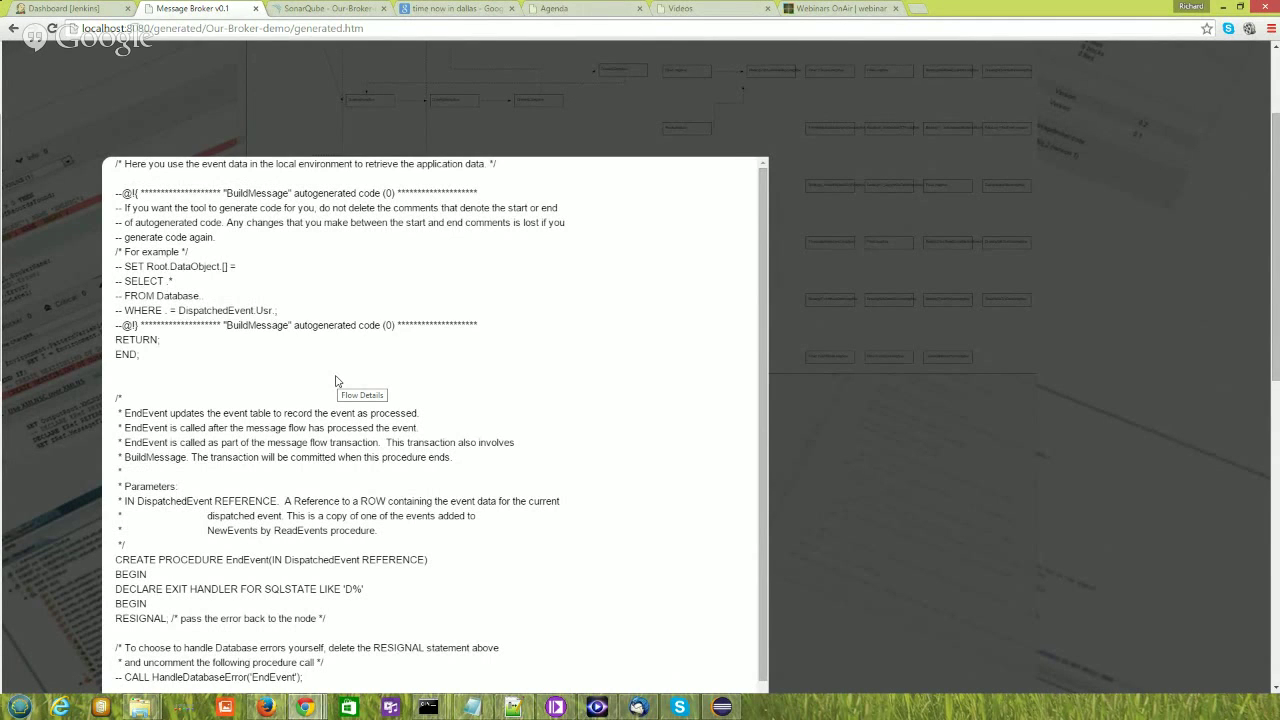
pyautogui.click(1066, 423)
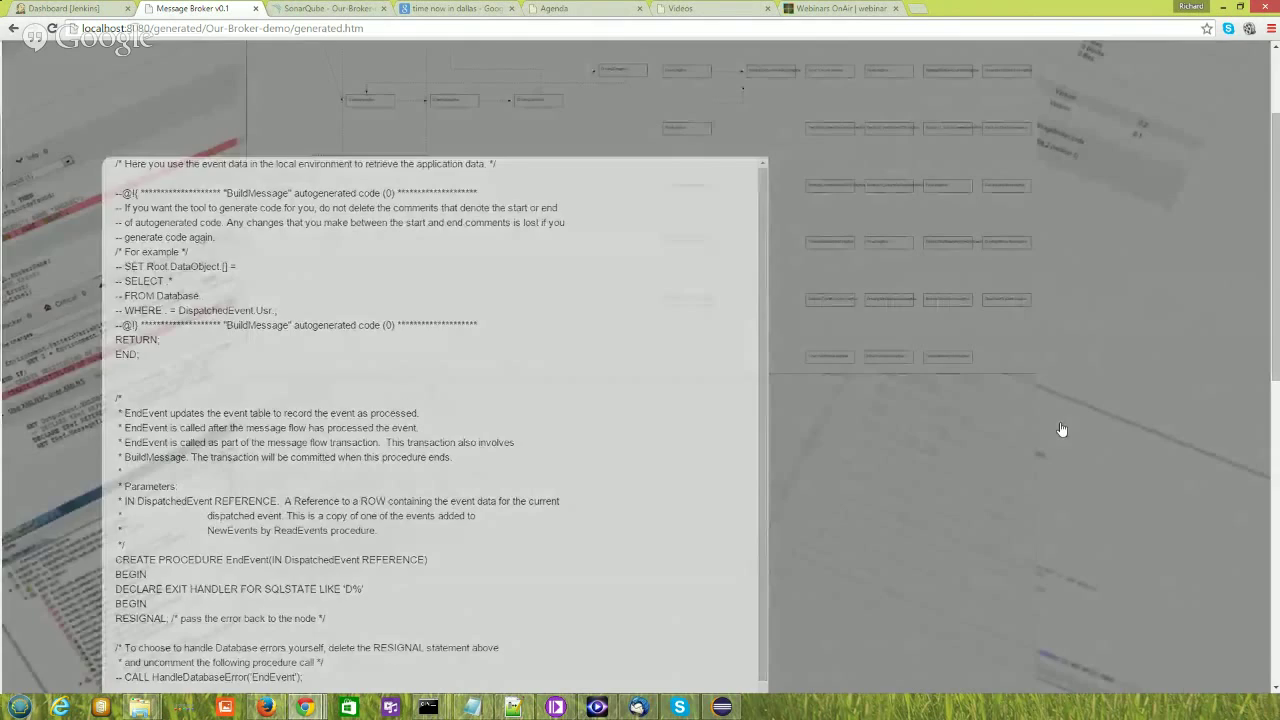
pyautogui.scroll(-5, 1164, 436)
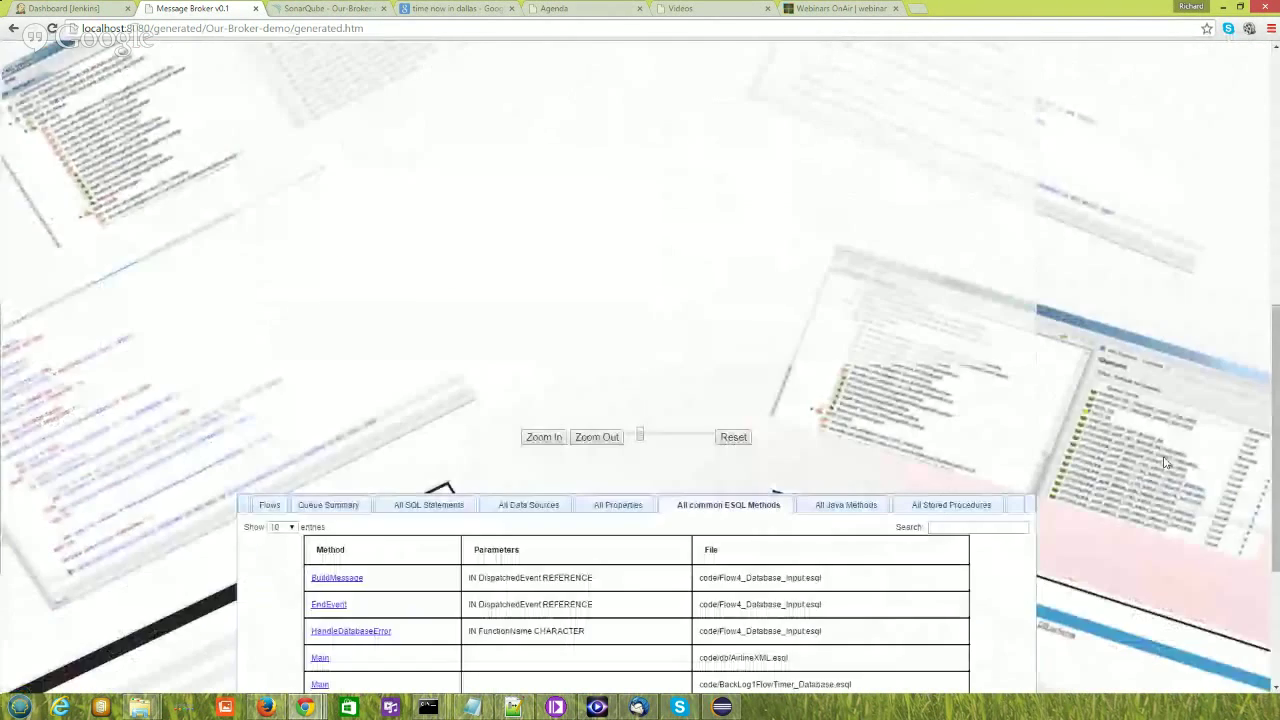
pyautogui.scroll(-3, 1164, 462)
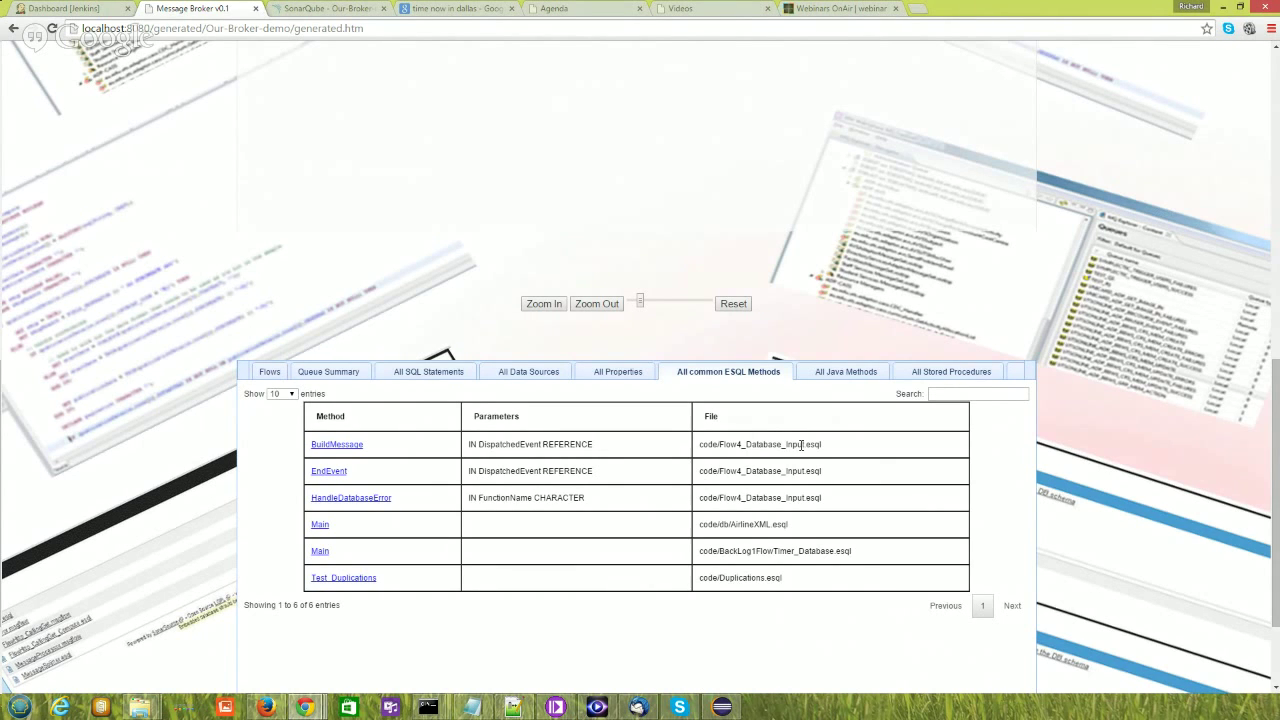
# Step: View the Java methods and the stored procedures, highlighting the Drawing2_Compute.esql file entry in each table
pyautogui.click(864, 377)
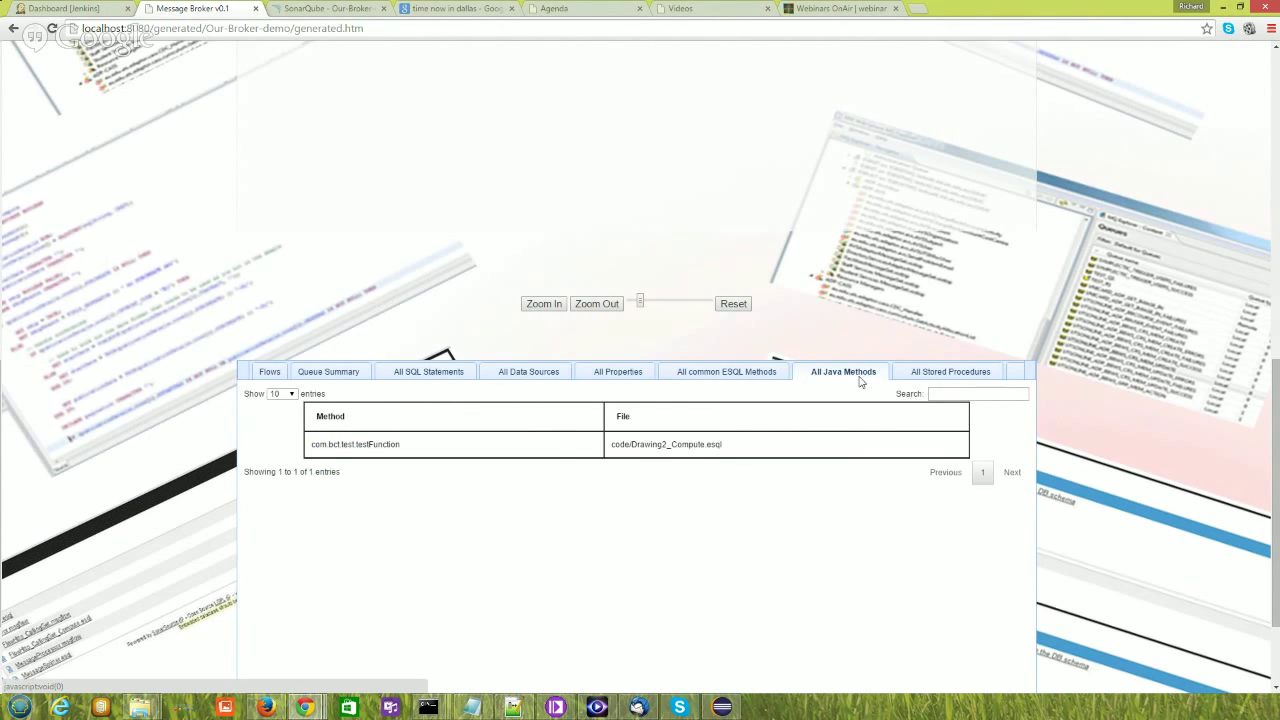
pyautogui.moveTo(727, 449); pyautogui.dragTo(613, 452)
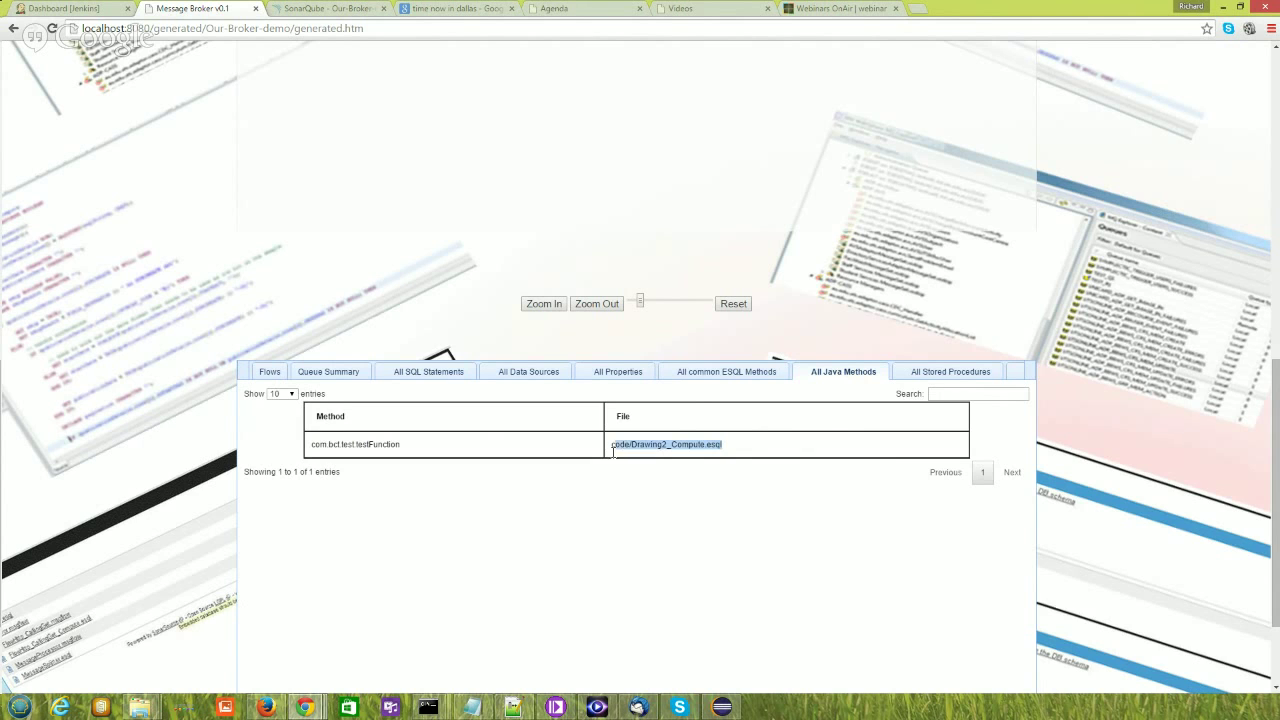
pyautogui.click(940, 374)
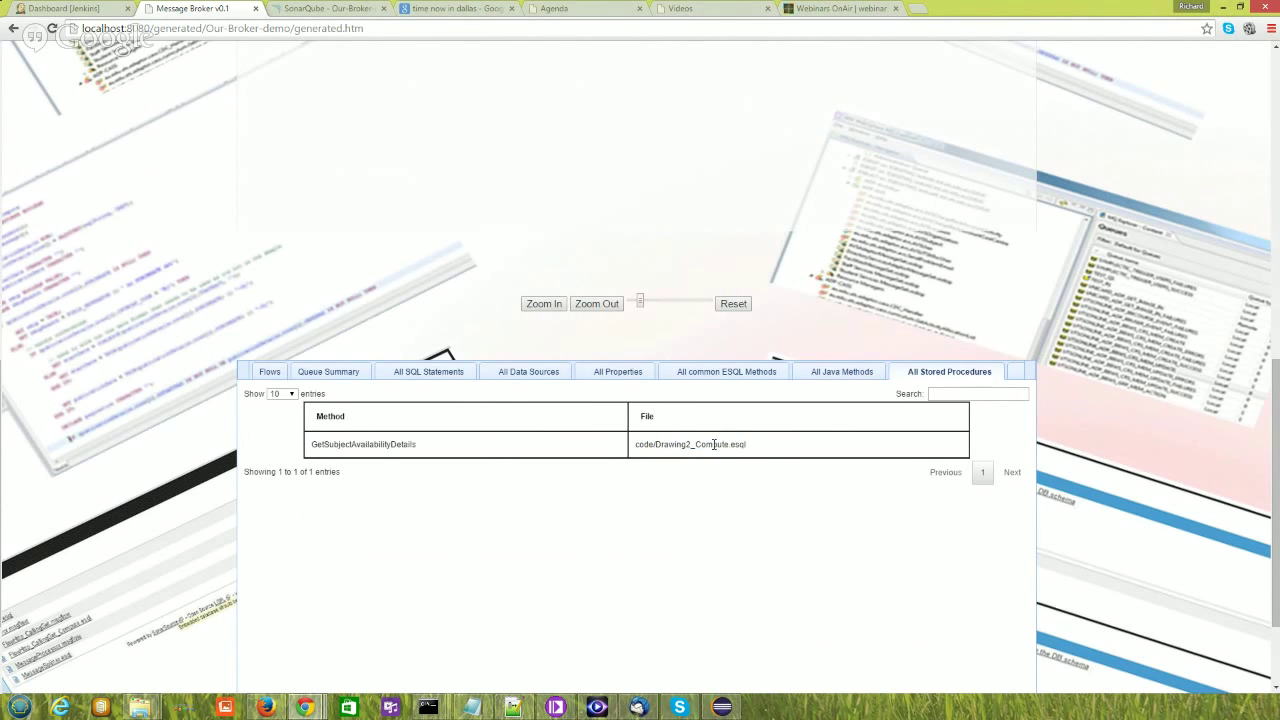
pyautogui.moveTo(770, 449); pyautogui.dragTo(665, 430)
# Step: View the list of all events, then open the MB input files and highlight the FileWildcardMatchSampleFlow.msgflow entry
pyautogui.click(1013, 378)
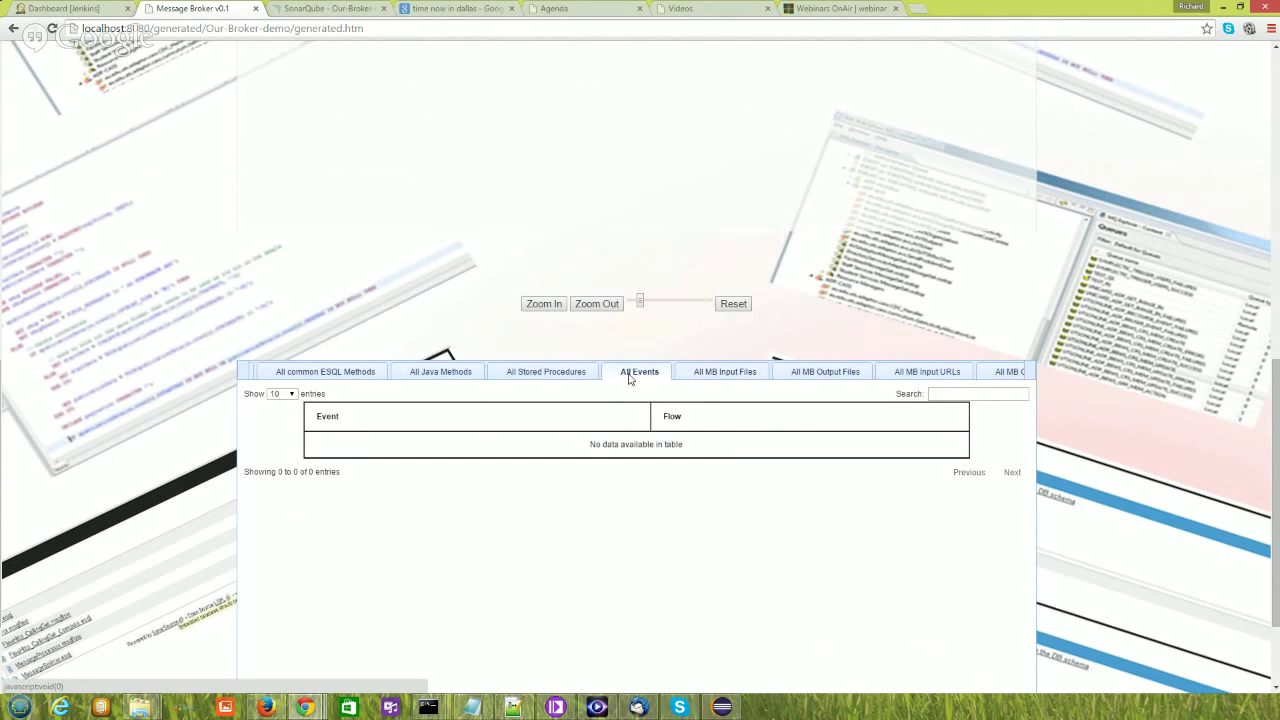
pyautogui.click(558, 372)
pyautogui.click(652, 372)
pyautogui.click(715, 379)
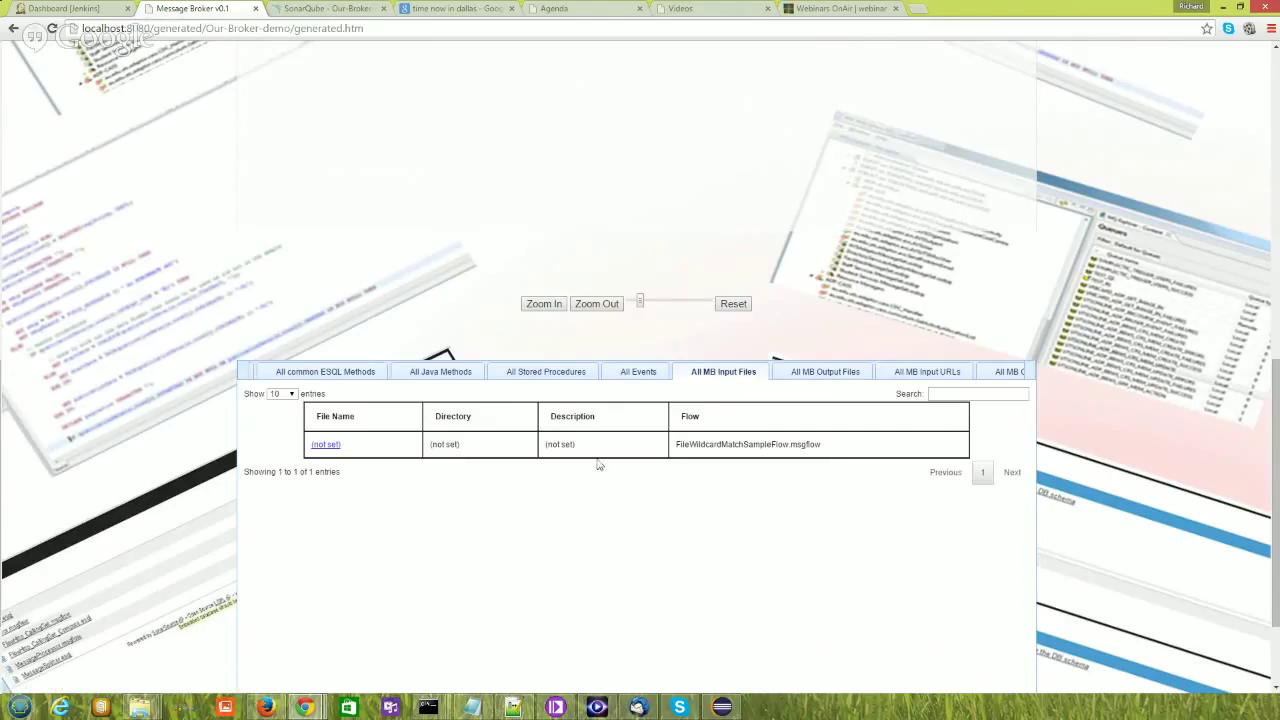
pyautogui.doubleClick(759, 447)
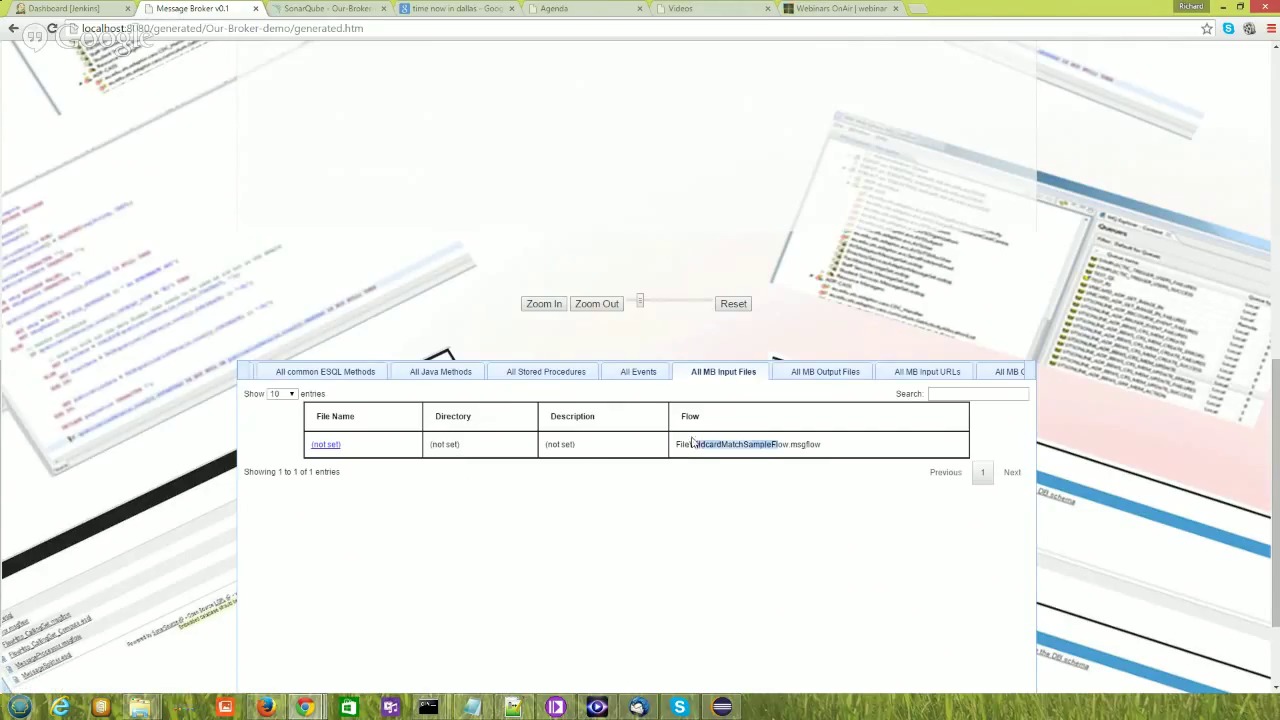
# Step: Highlight rows in the MB output files table, then view the MB output URLs and the MB input URLs
pyautogui.click(822, 373)
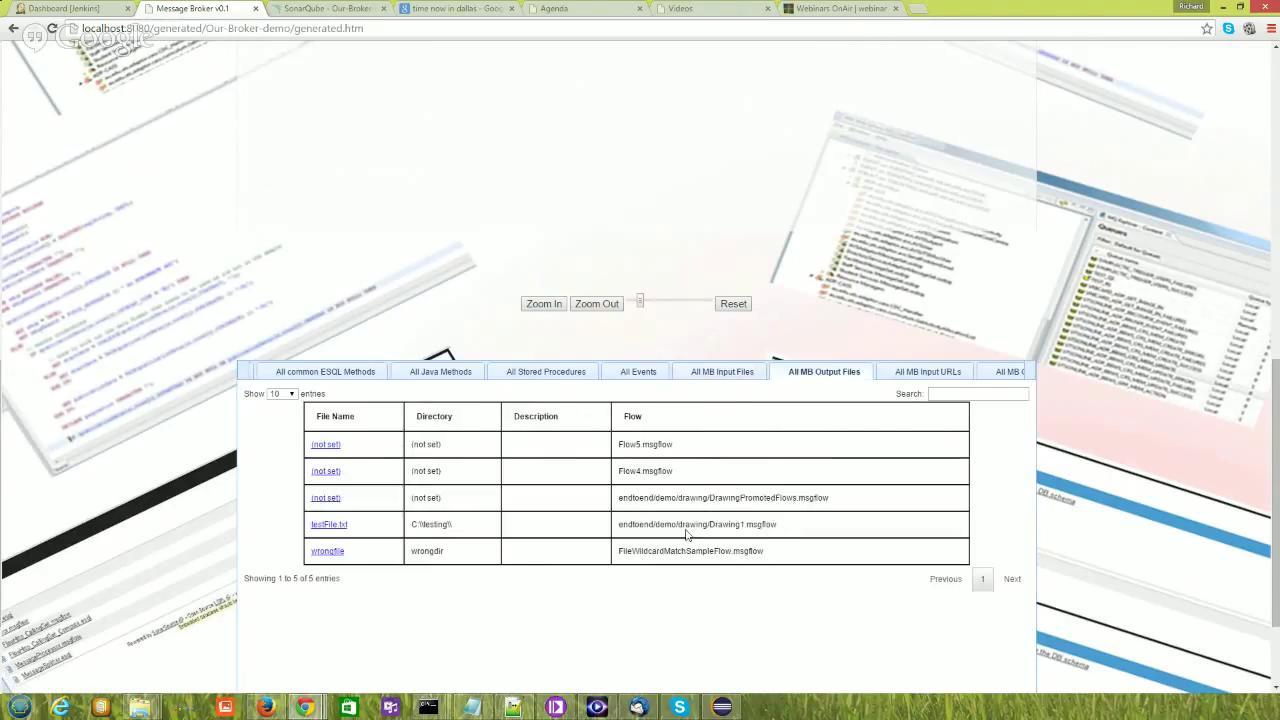
pyautogui.moveTo(703, 551); pyautogui.dragTo(938, 387)
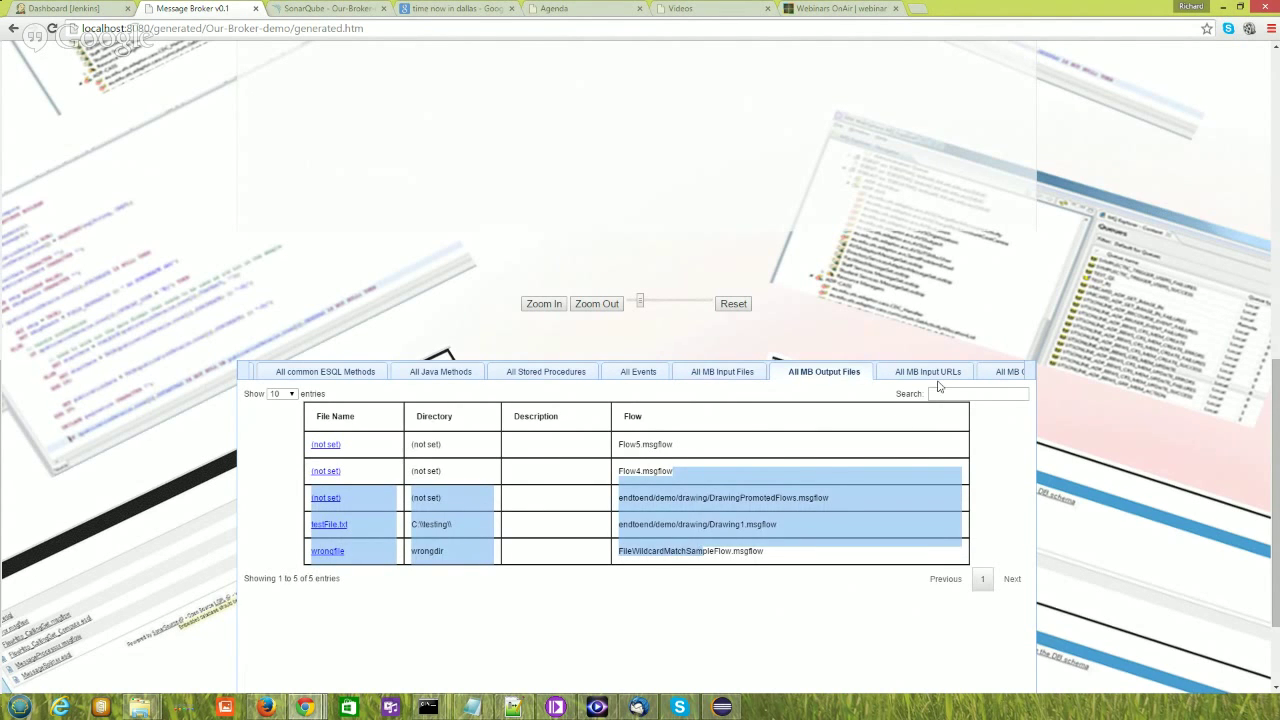
pyautogui.click(936, 374)
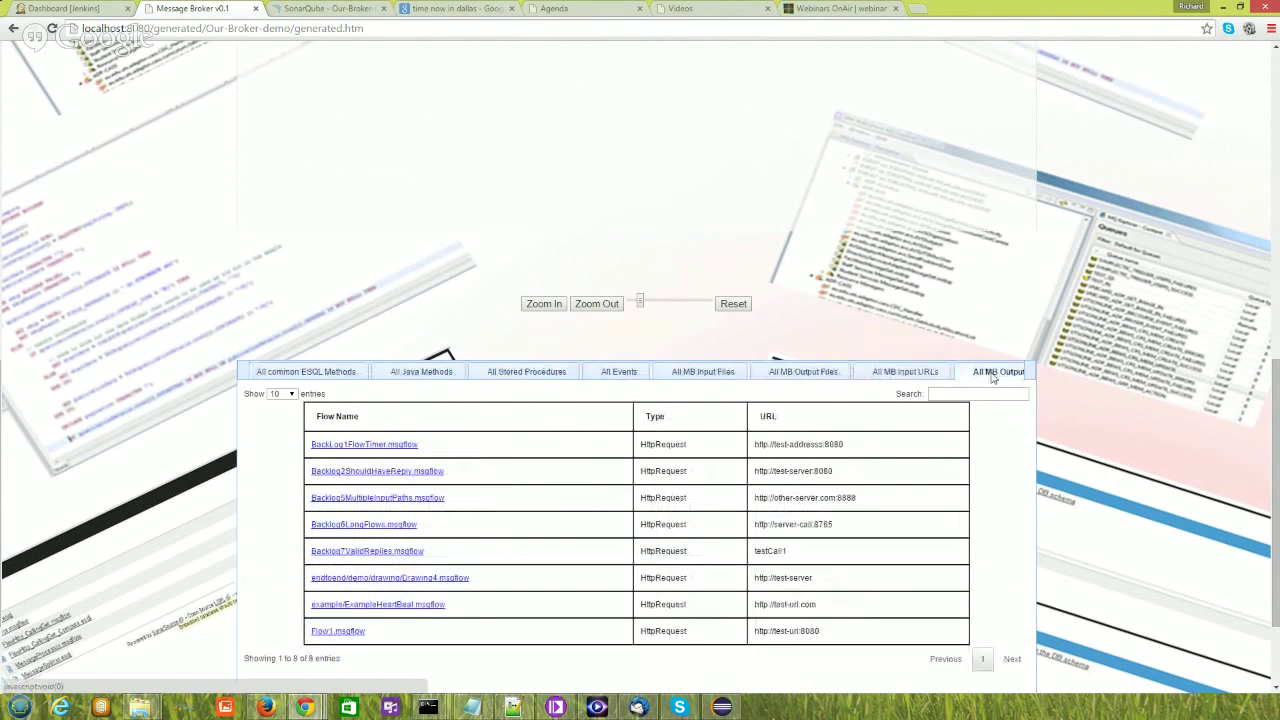
pyautogui.click(584, 375)
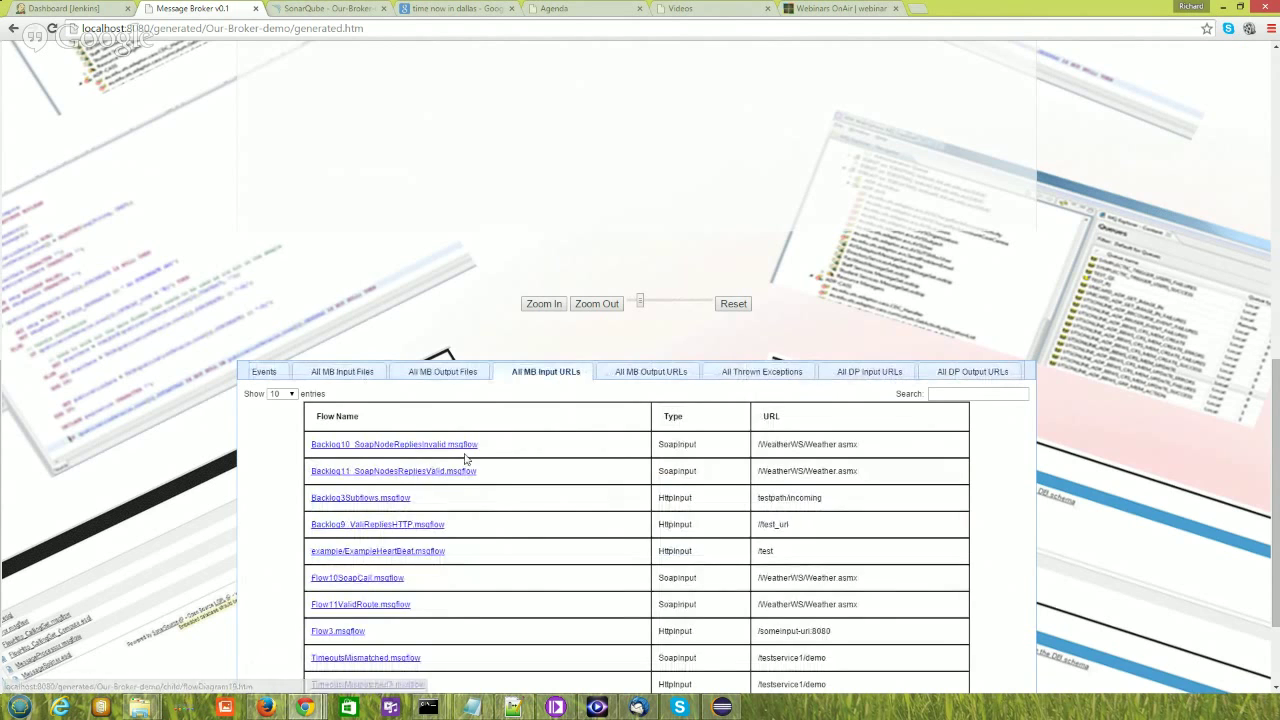
# Step: Highlight rows in the MB input URLs table, then view the MB output URLs and highlight rows there
pyautogui.scroll(-1, 468, 460)
pyautogui.moveTo(798, 615); pyautogui.dragTo(825, 377)
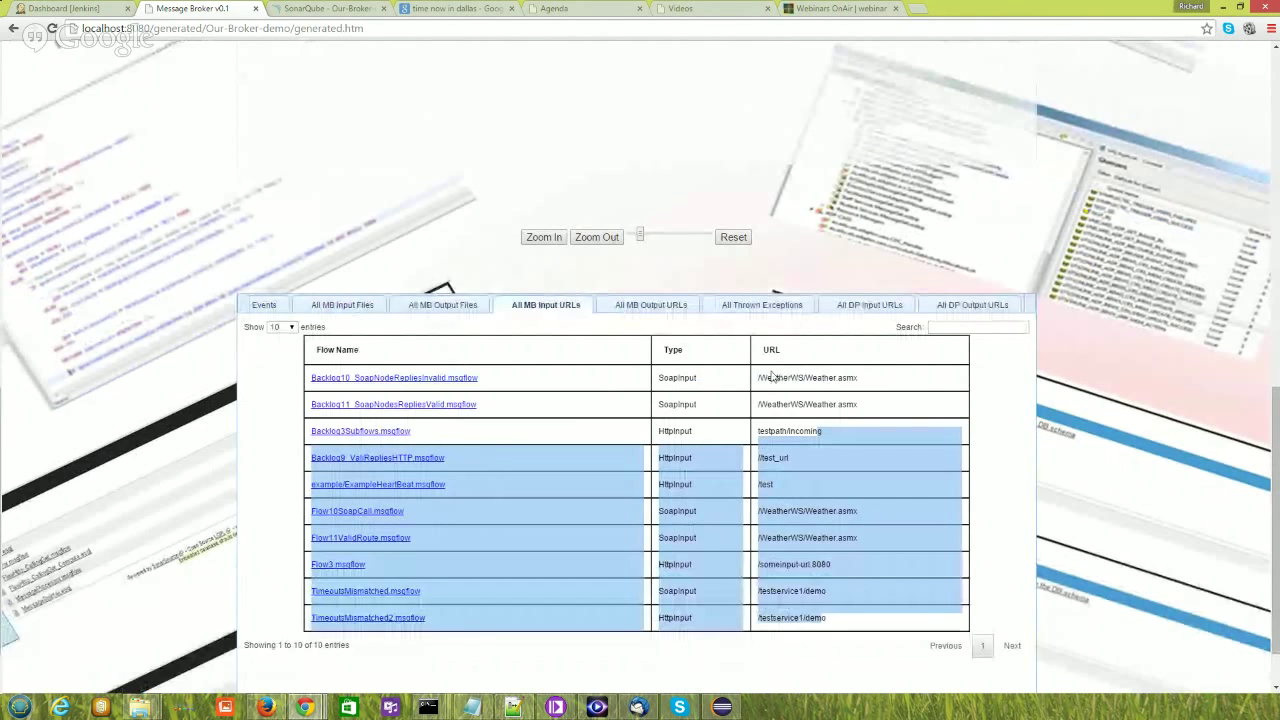
pyautogui.click(676, 312)
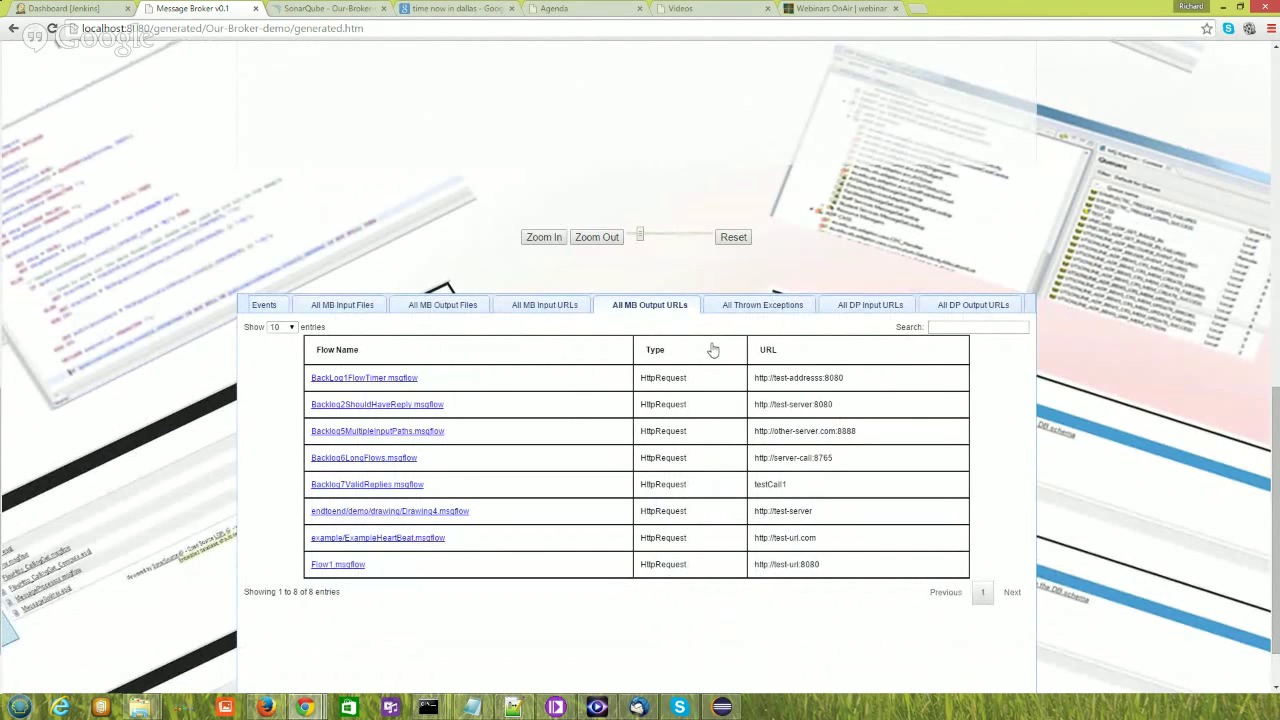
pyautogui.moveTo(839, 515); pyautogui.dragTo(835, 443)
pyautogui.click(835, 443)
pyautogui.moveTo(800, 404); pyautogui.dragTo(786, 484)
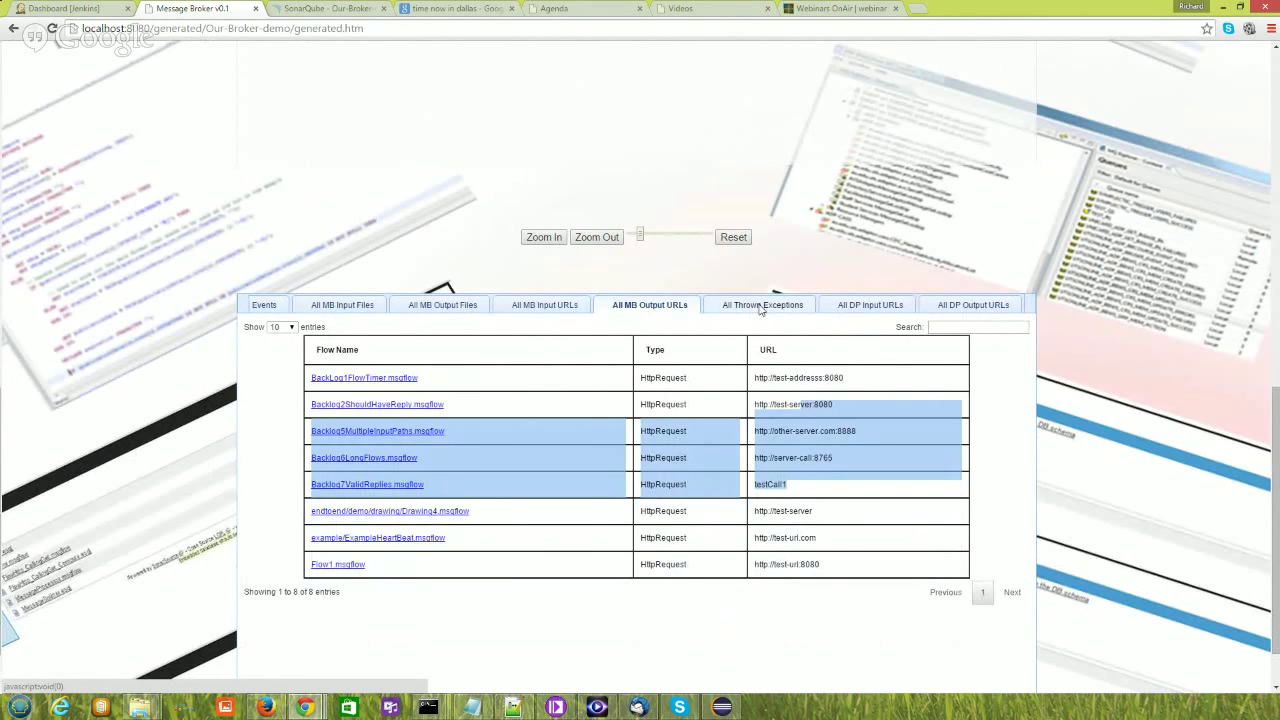
# Step: View the thrown exceptions, then return to the MB input URLs and highlight a SoapInput and an HttpInput type
pyautogui.click(760, 306)
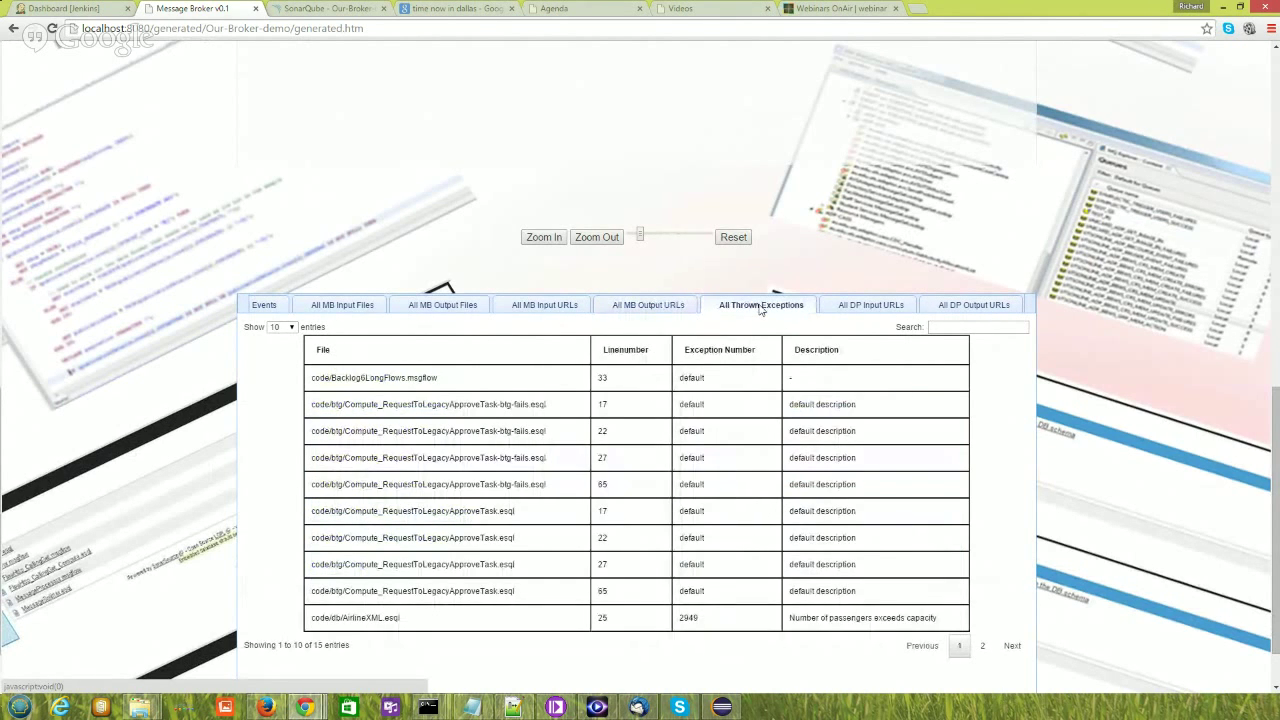
pyautogui.click(565, 312)
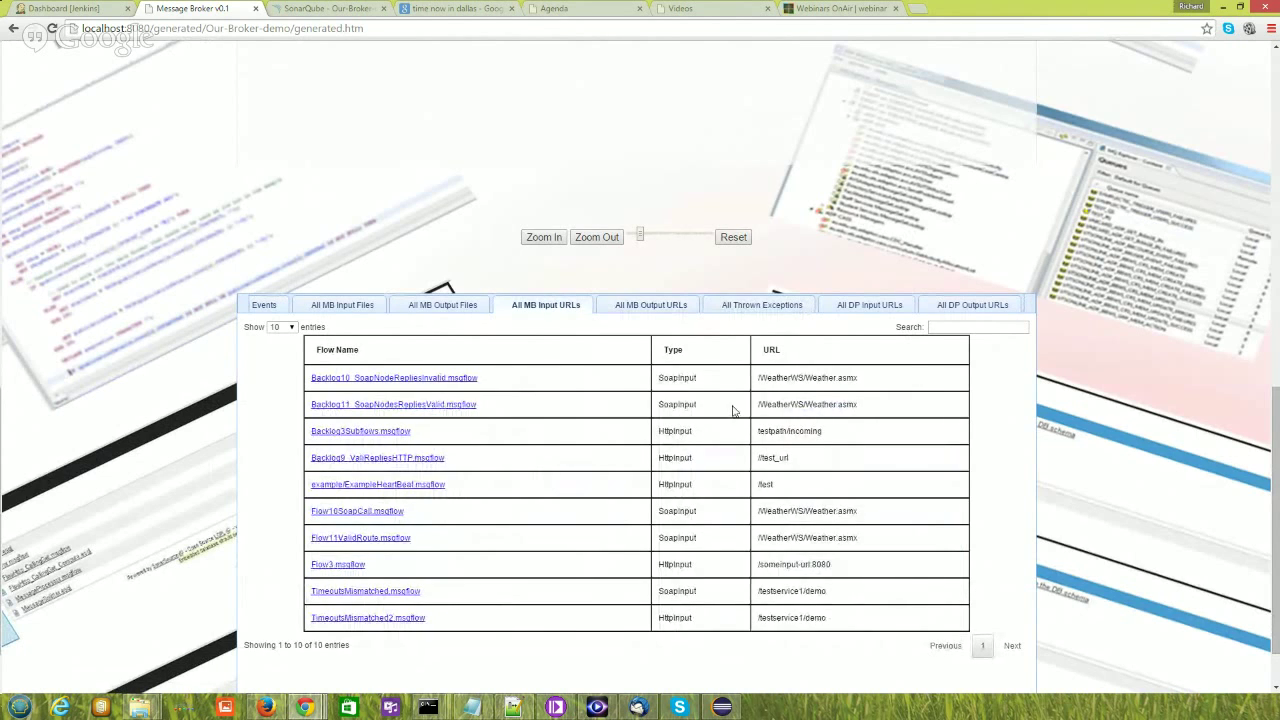
pyautogui.doubleClick(686, 378)
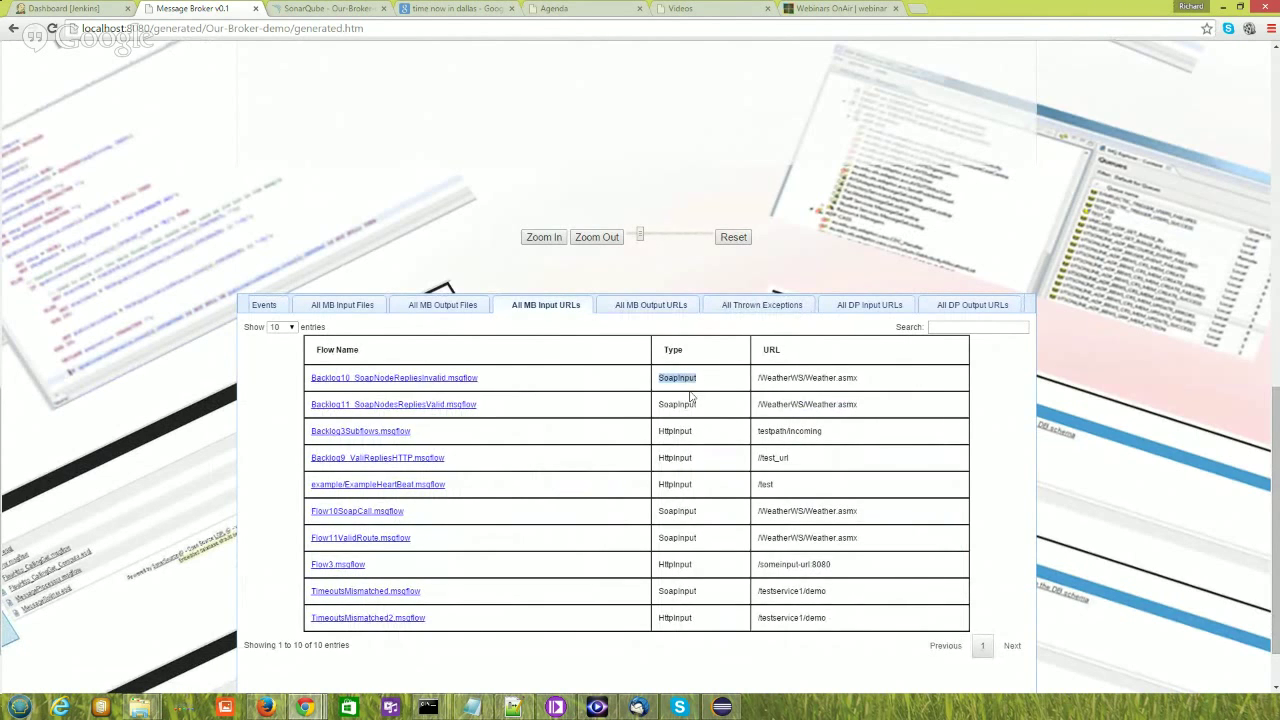
pyautogui.doubleClick(675, 431)
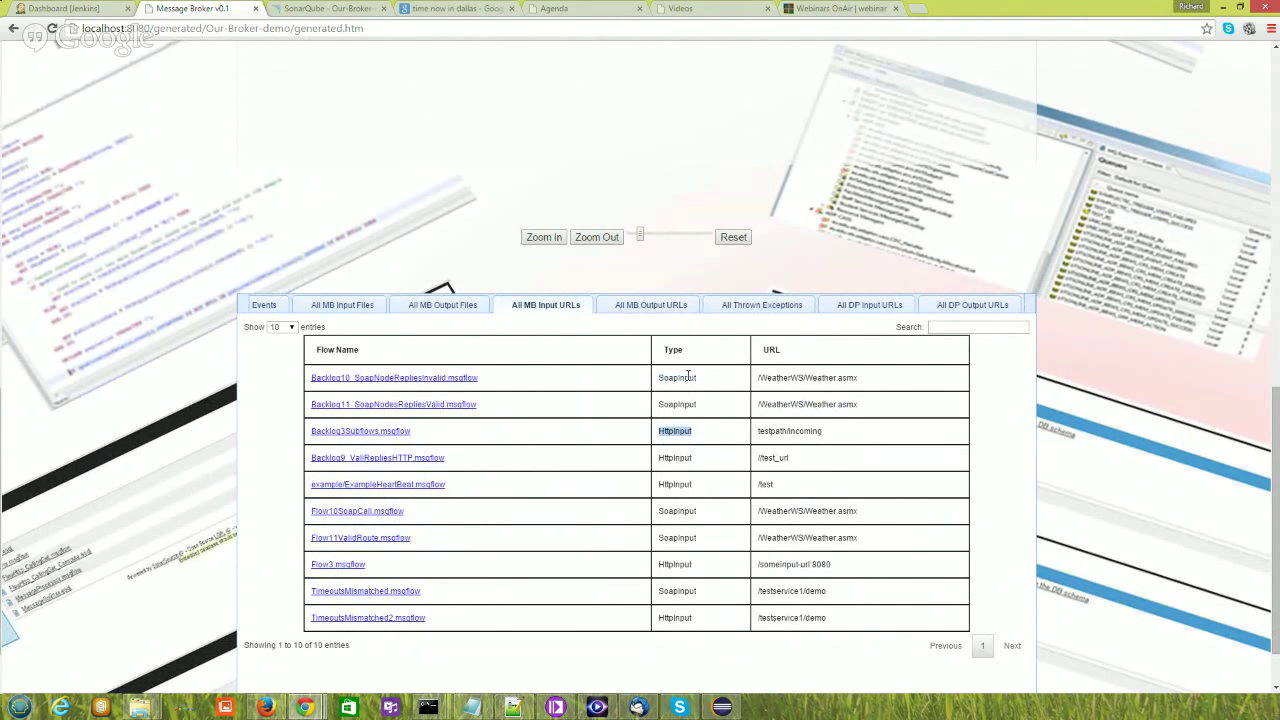
# Step: Return to the MB output URLs and highlight the HttpRequest type of the Flow1.msgflow entry
pyautogui.click(665, 314)
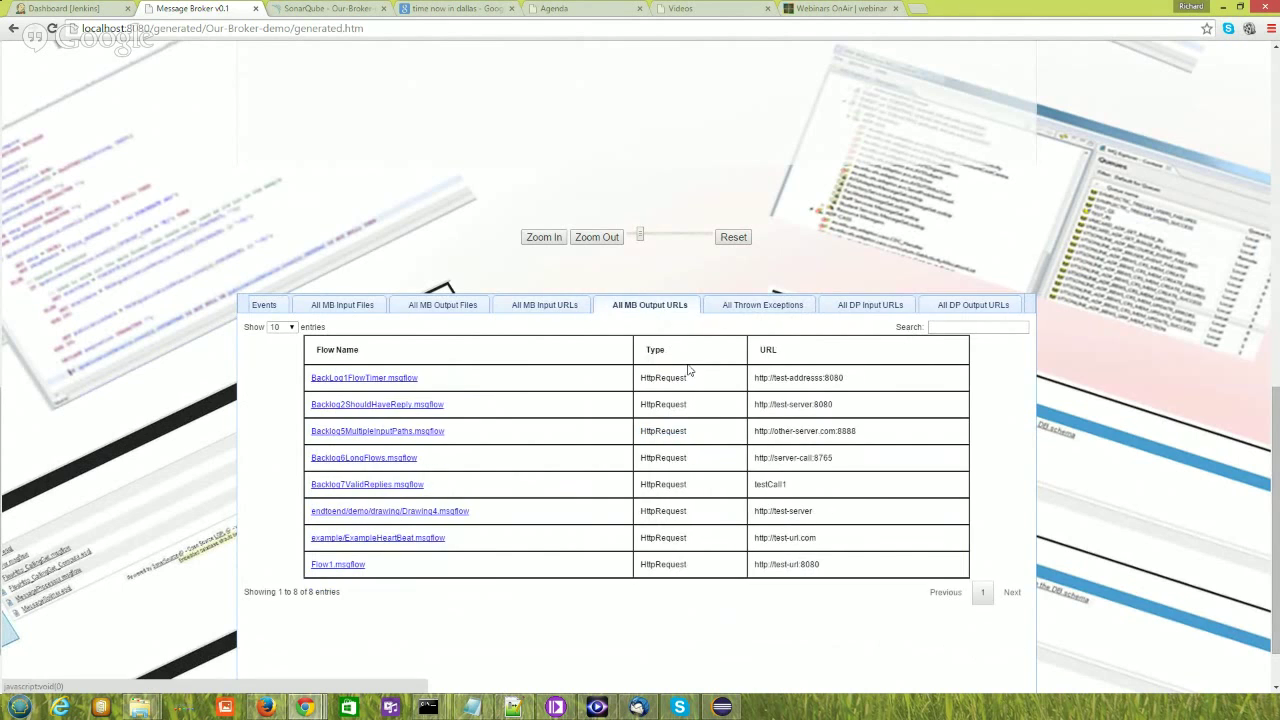
pyautogui.doubleClick(650, 563)
pyautogui.click(683, 460)
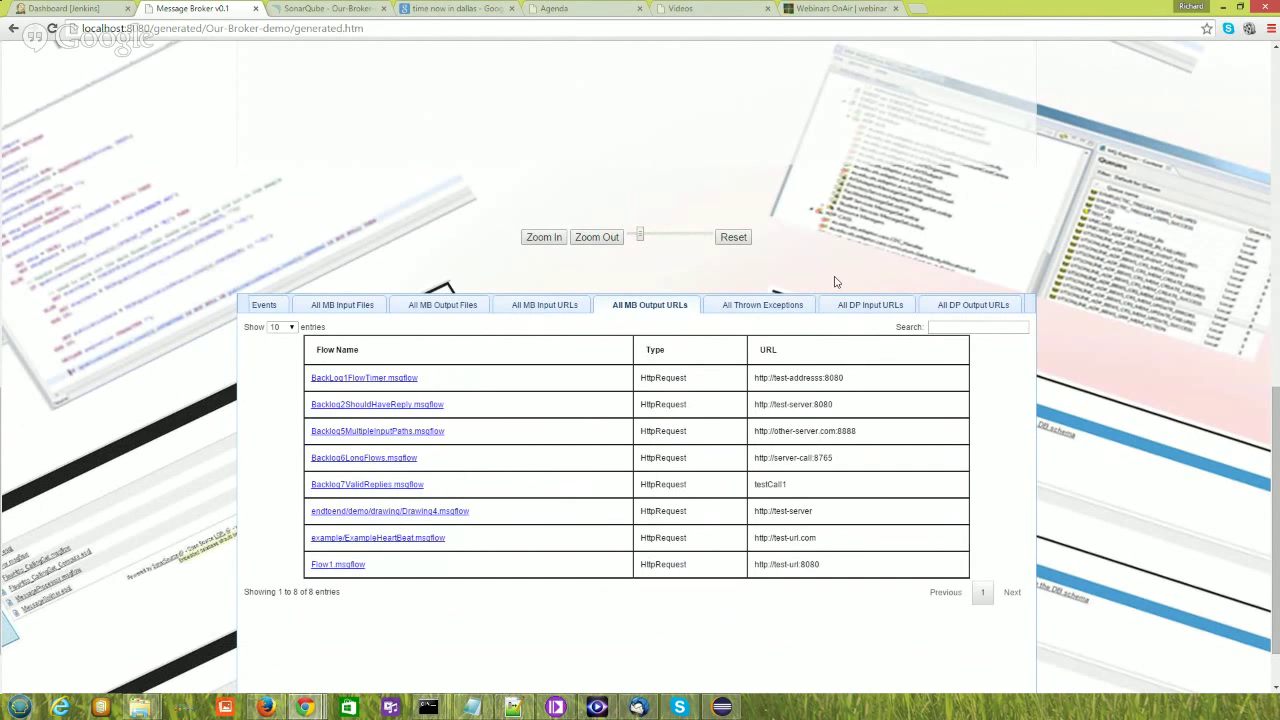
# Step: Open the thrown exceptions, highlighting rows with default exception numbers and the exception number of the code/db/AirlineXML.esql entry
pyautogui.click(783, 306)
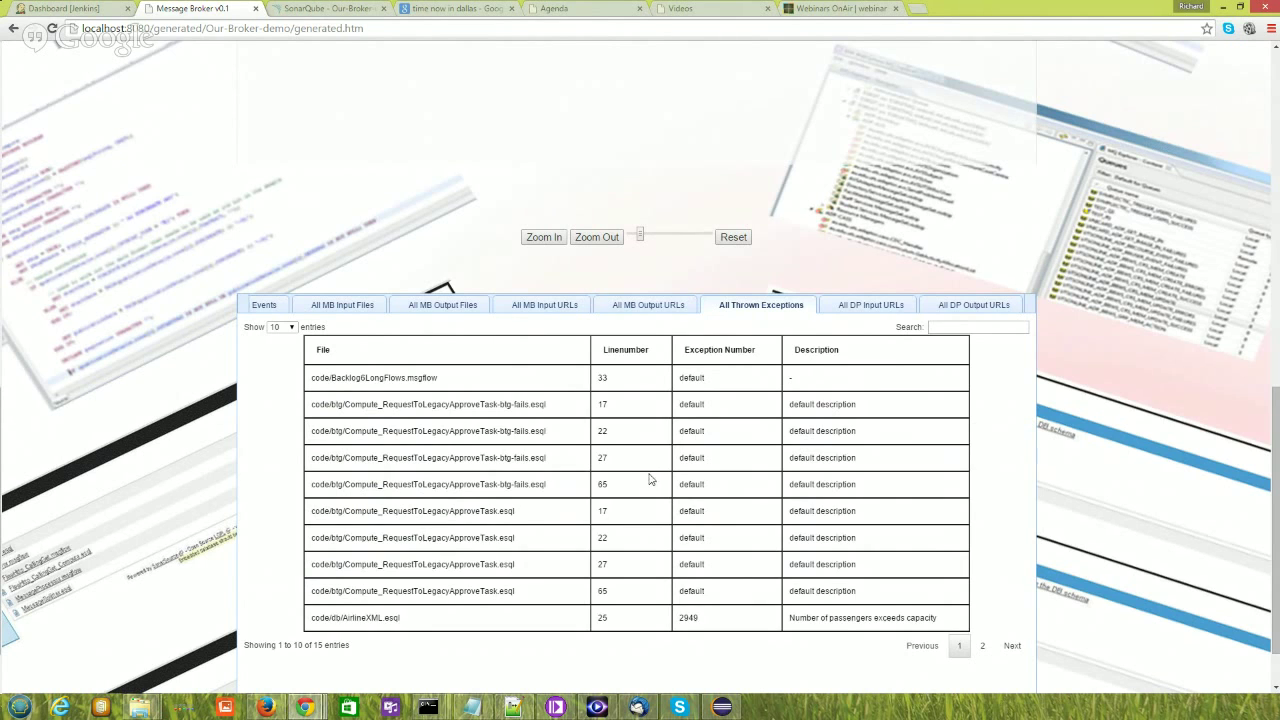
pyautogui.moveTo(676, 490); pyautogui.dragTo(700, 535)
pyautogui.scroll(-1, 686, 488)
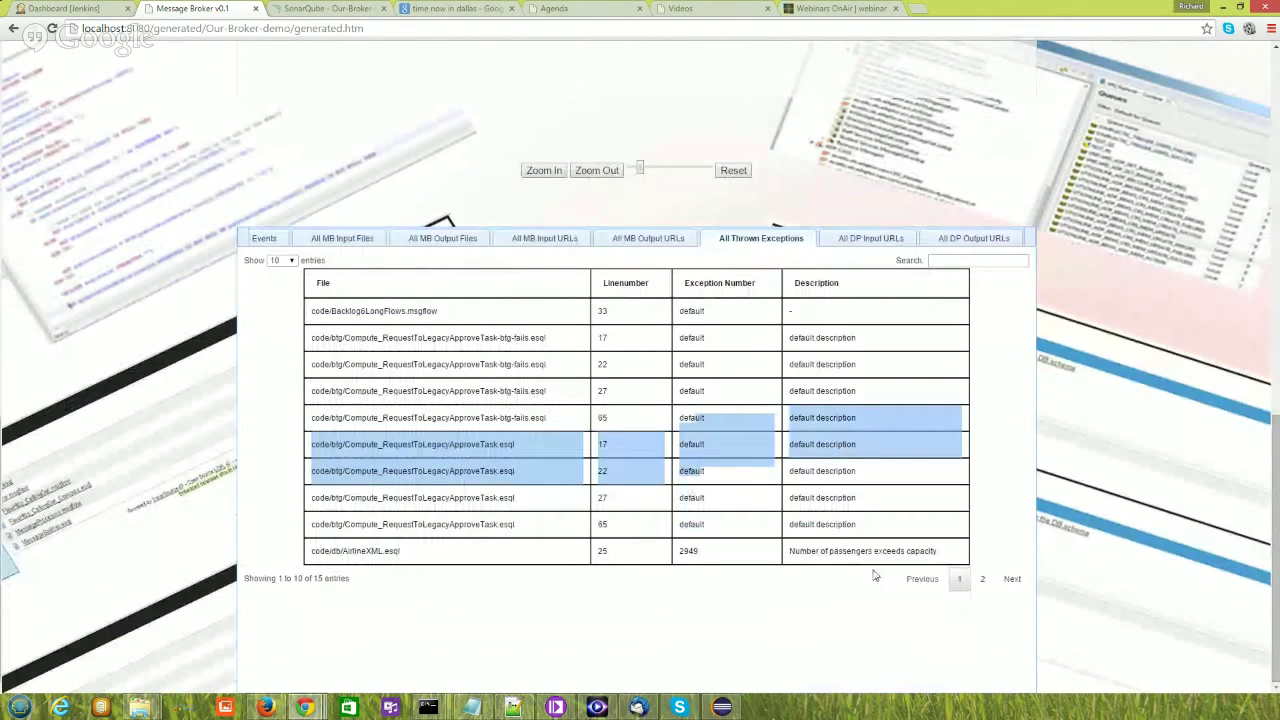
pyautogui.moveTo(704, 555); pyautogui.dragTo(697, 468)
pyautogui.click(697, 468)
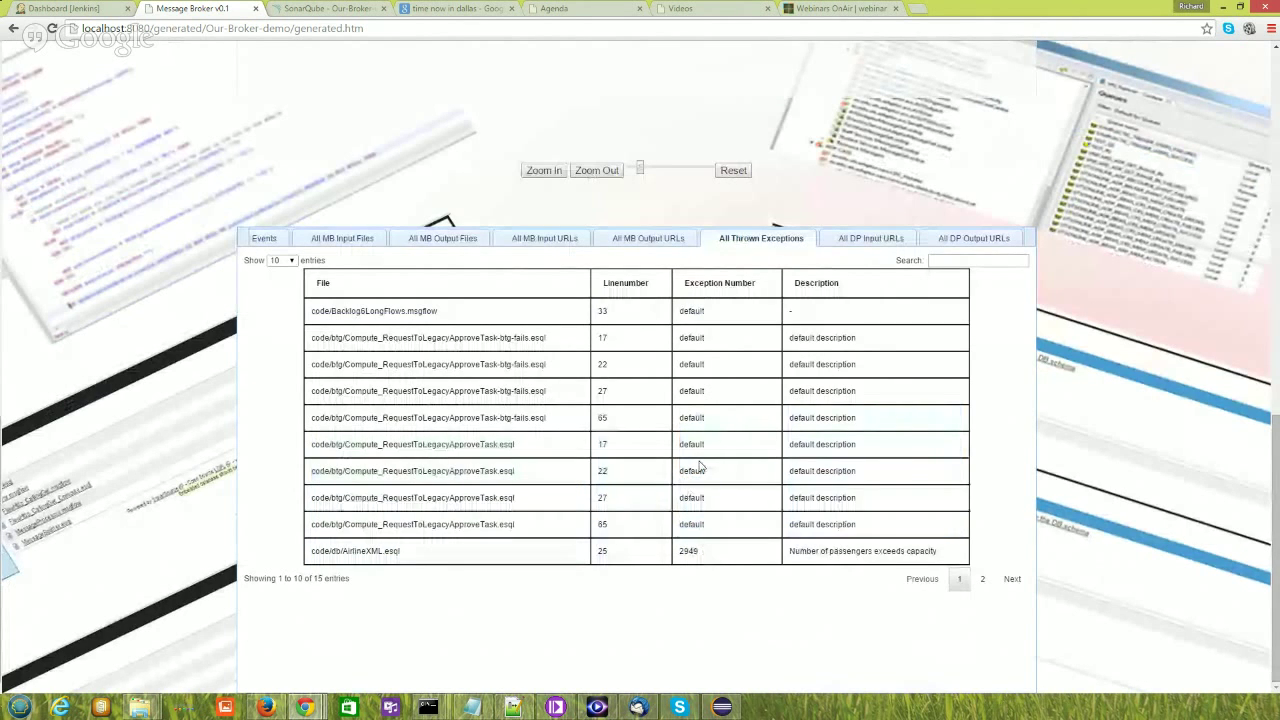
pyautogui.moveTo(694, 555); pyautogui.dragTo(684, 555)
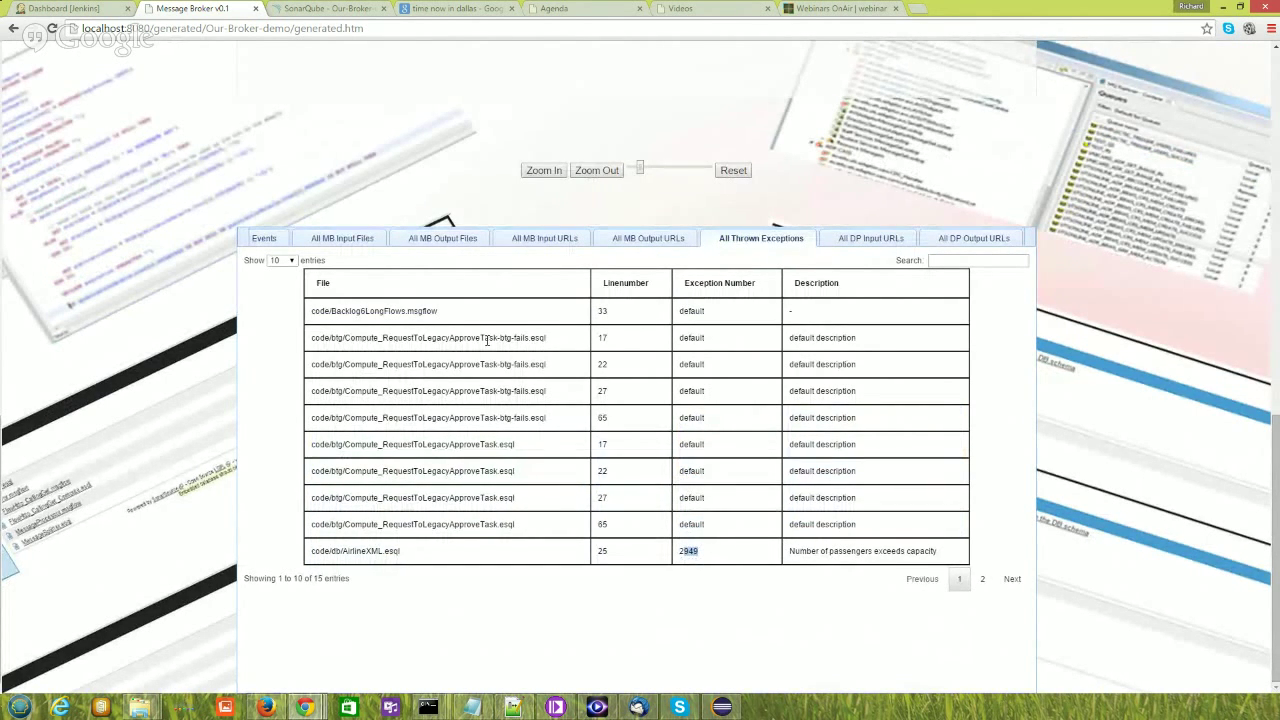
# Step: Show 50 entries in the thrown exceptions table and look through the full list of files, line numbers and descriptions
pyautogui.click(281, 260)
pyautogui.click(285, 294)
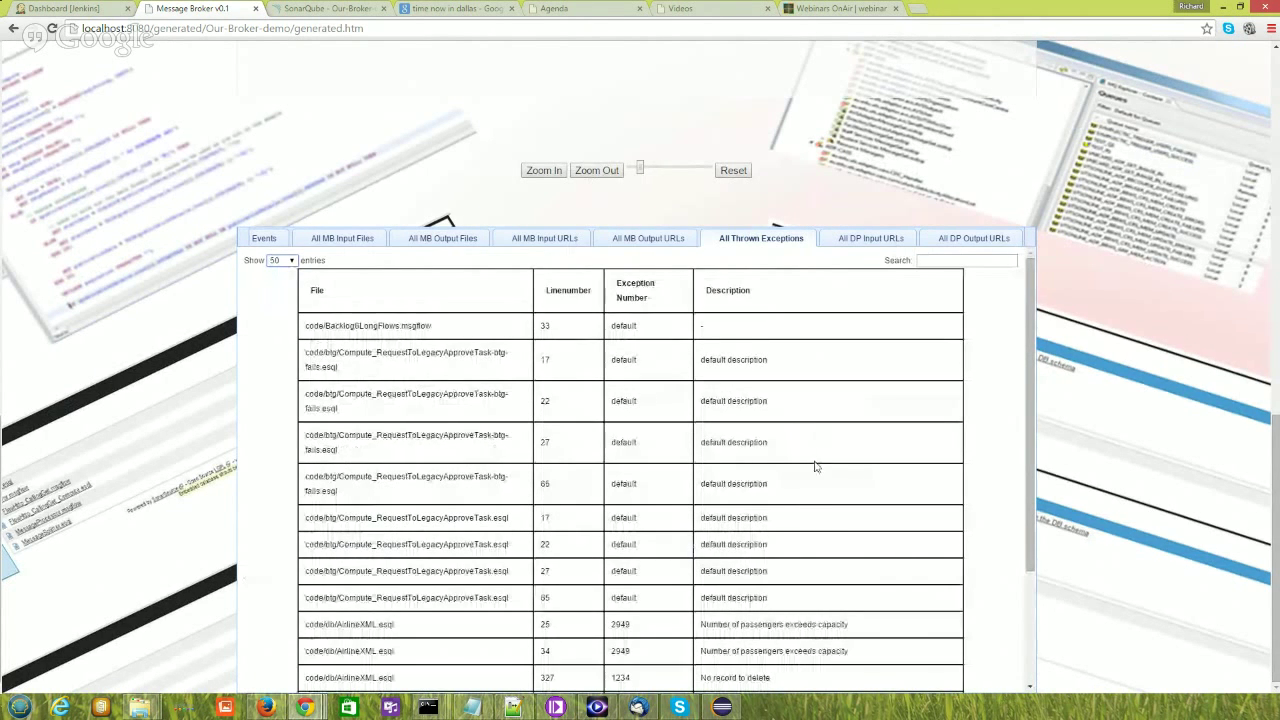
pyautogui.scroll(-2, 815, 464)
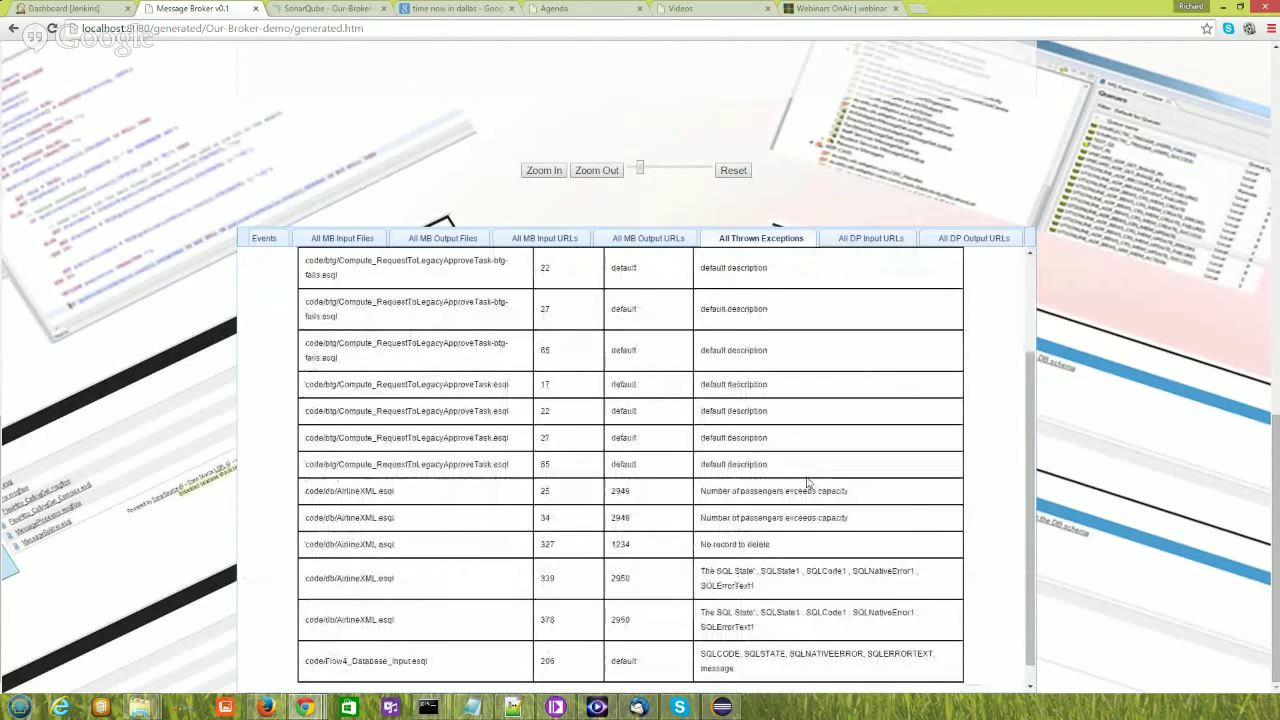
pyautogui.scroll(5, 810, 490)
pyautogui.scroll(-5, 1205, 513)
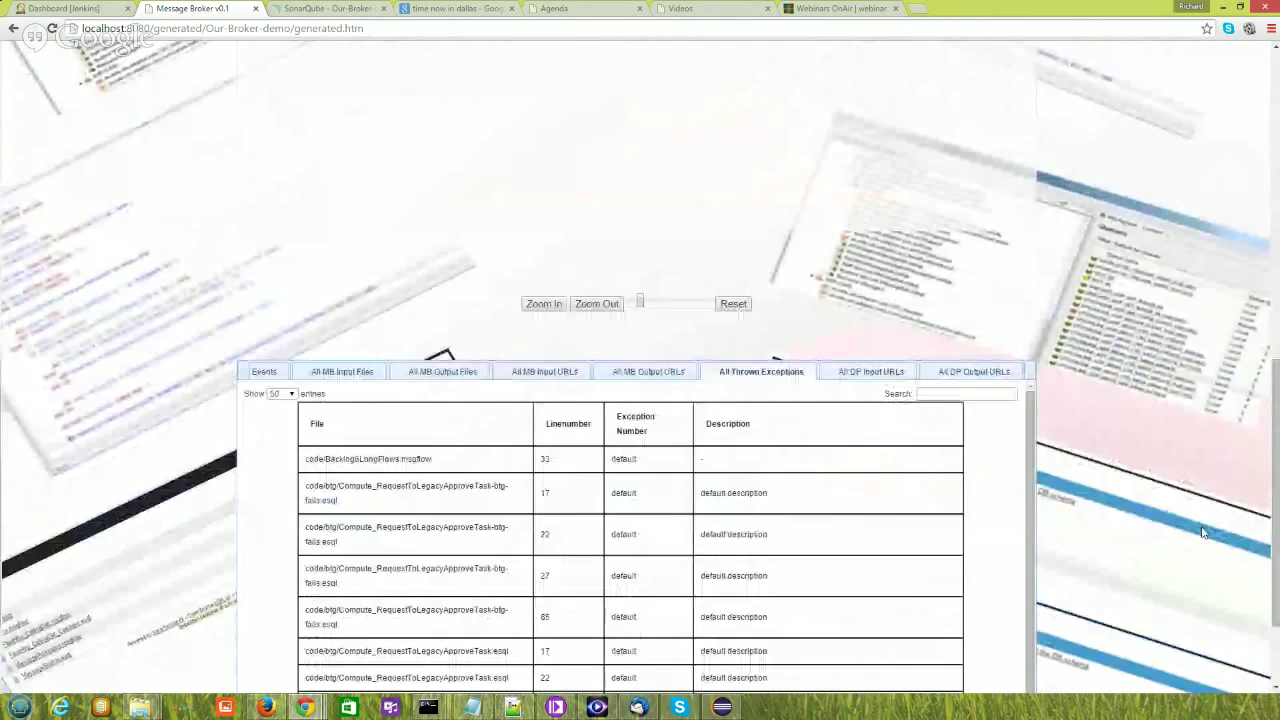
# Step: View the DP input URLs, then the DP output URLs, and highlight the OPEN-URL rows
pyautogui.click(883, 247)
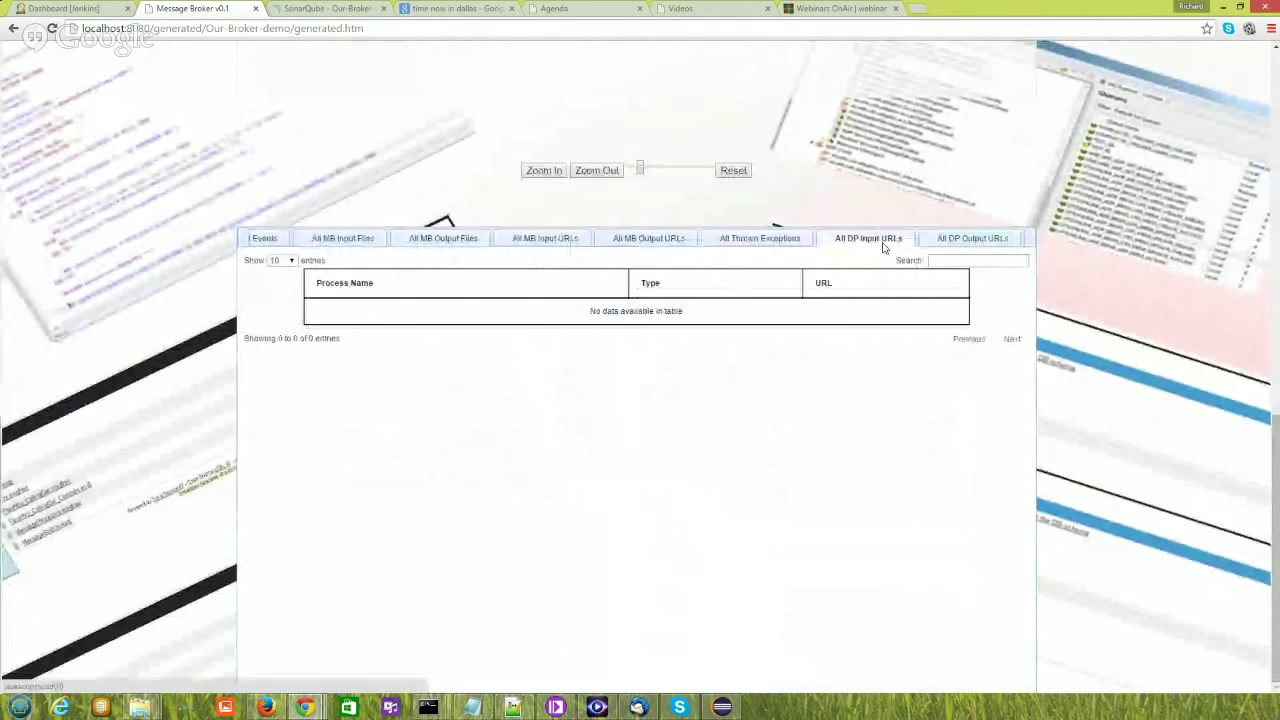
pyautogui.click(945, 246)
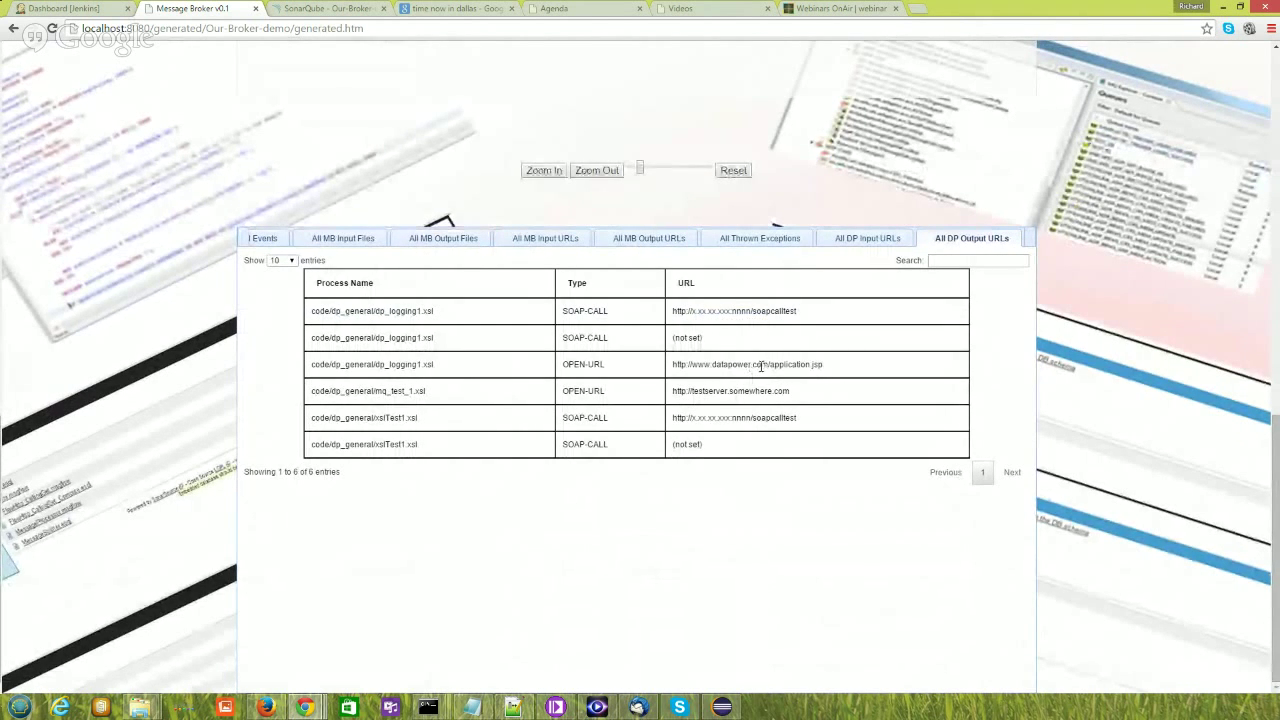
pyautogui.moveTo(451, 423); pyautogui.dragTo(421, 378)
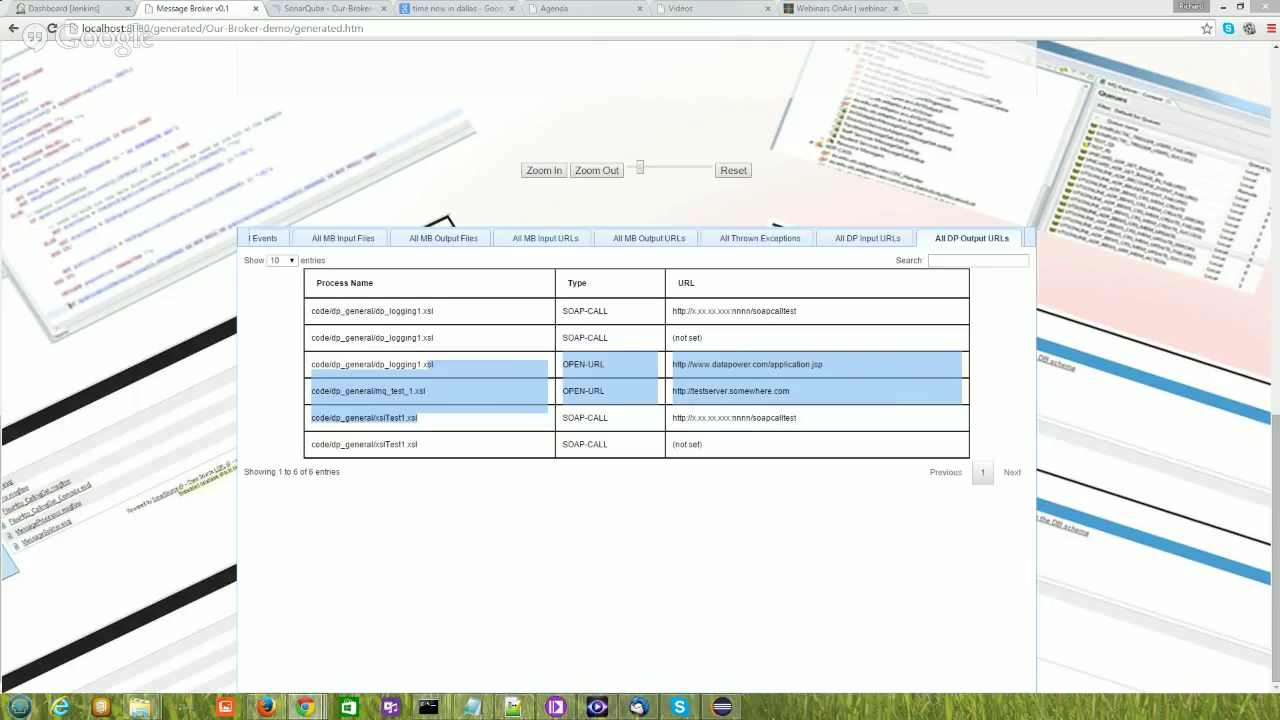
# Step: Switch to the Better Coding Tools Agenda page and open the site's Contact page
pyautogui.click(587, 13)
pyautogui.scroll(4, 508, 94)
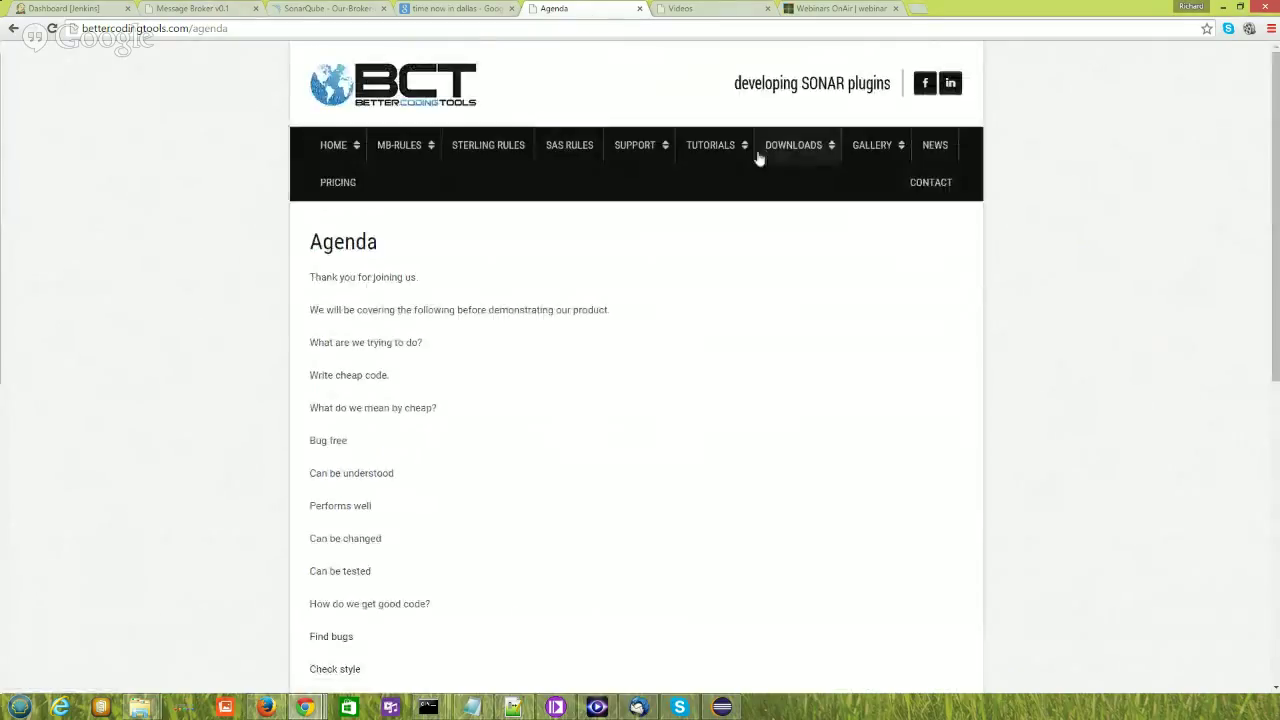
pyautogui.click(948, 190)
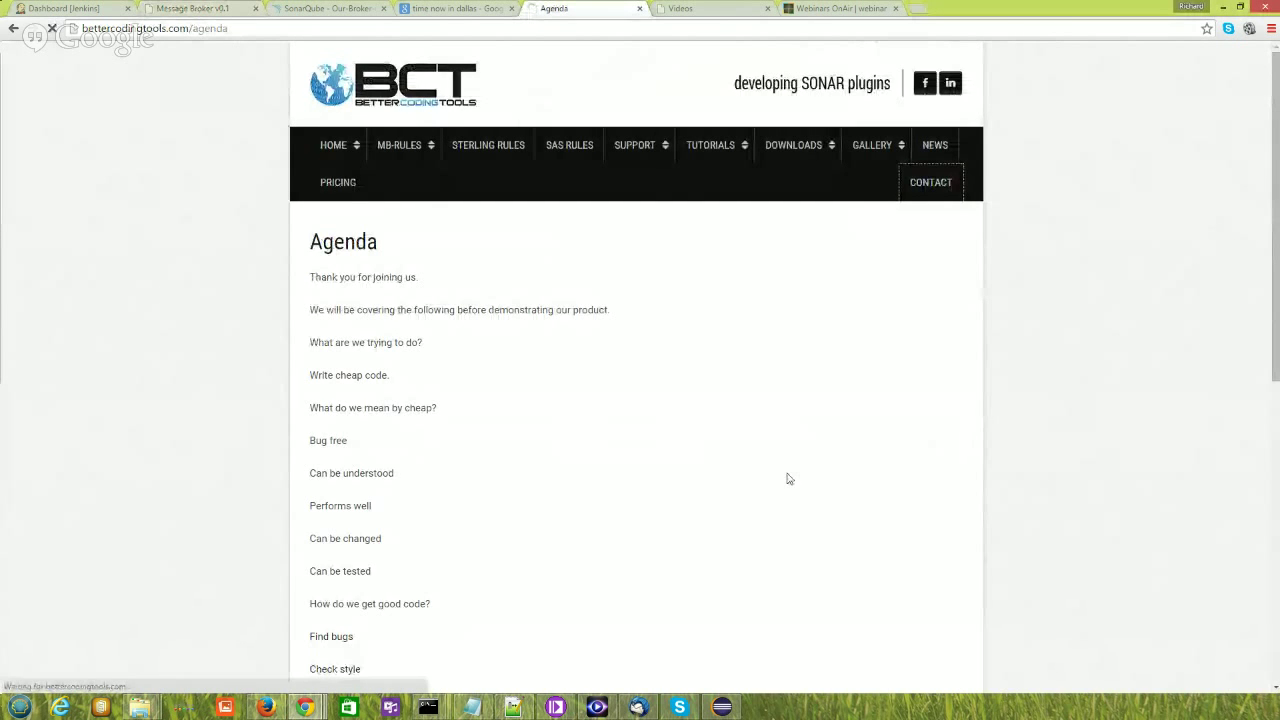